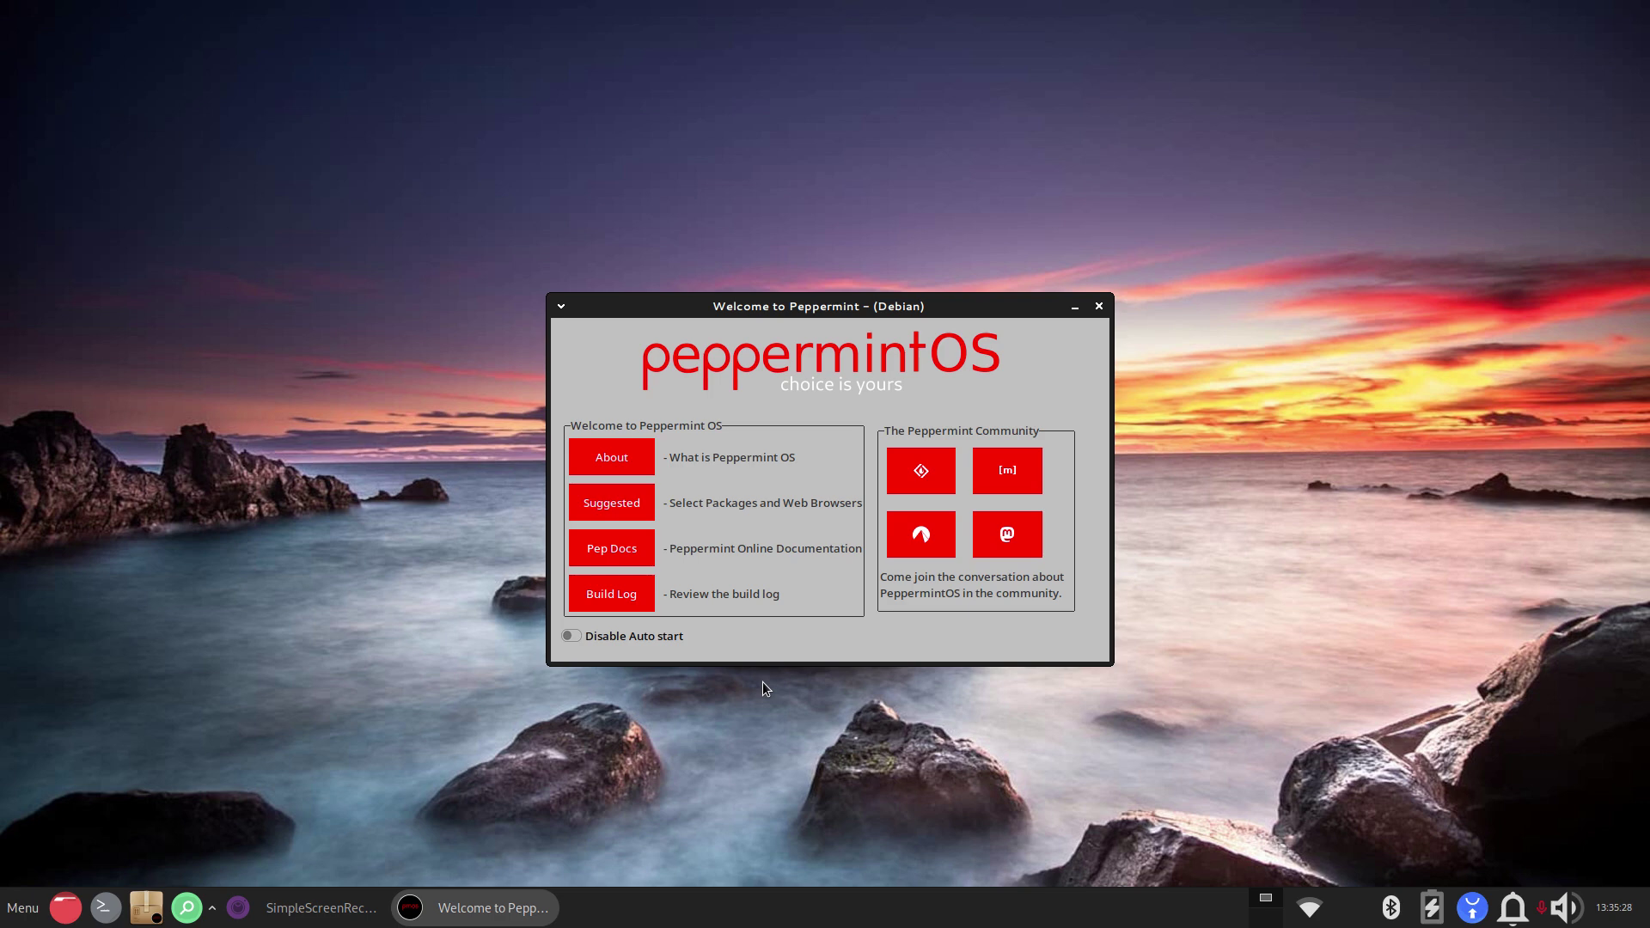
# Step: Browse the Welcome window's suggested packages and web browsers, then close the Welcome window
pyautogui.click(611, 503)
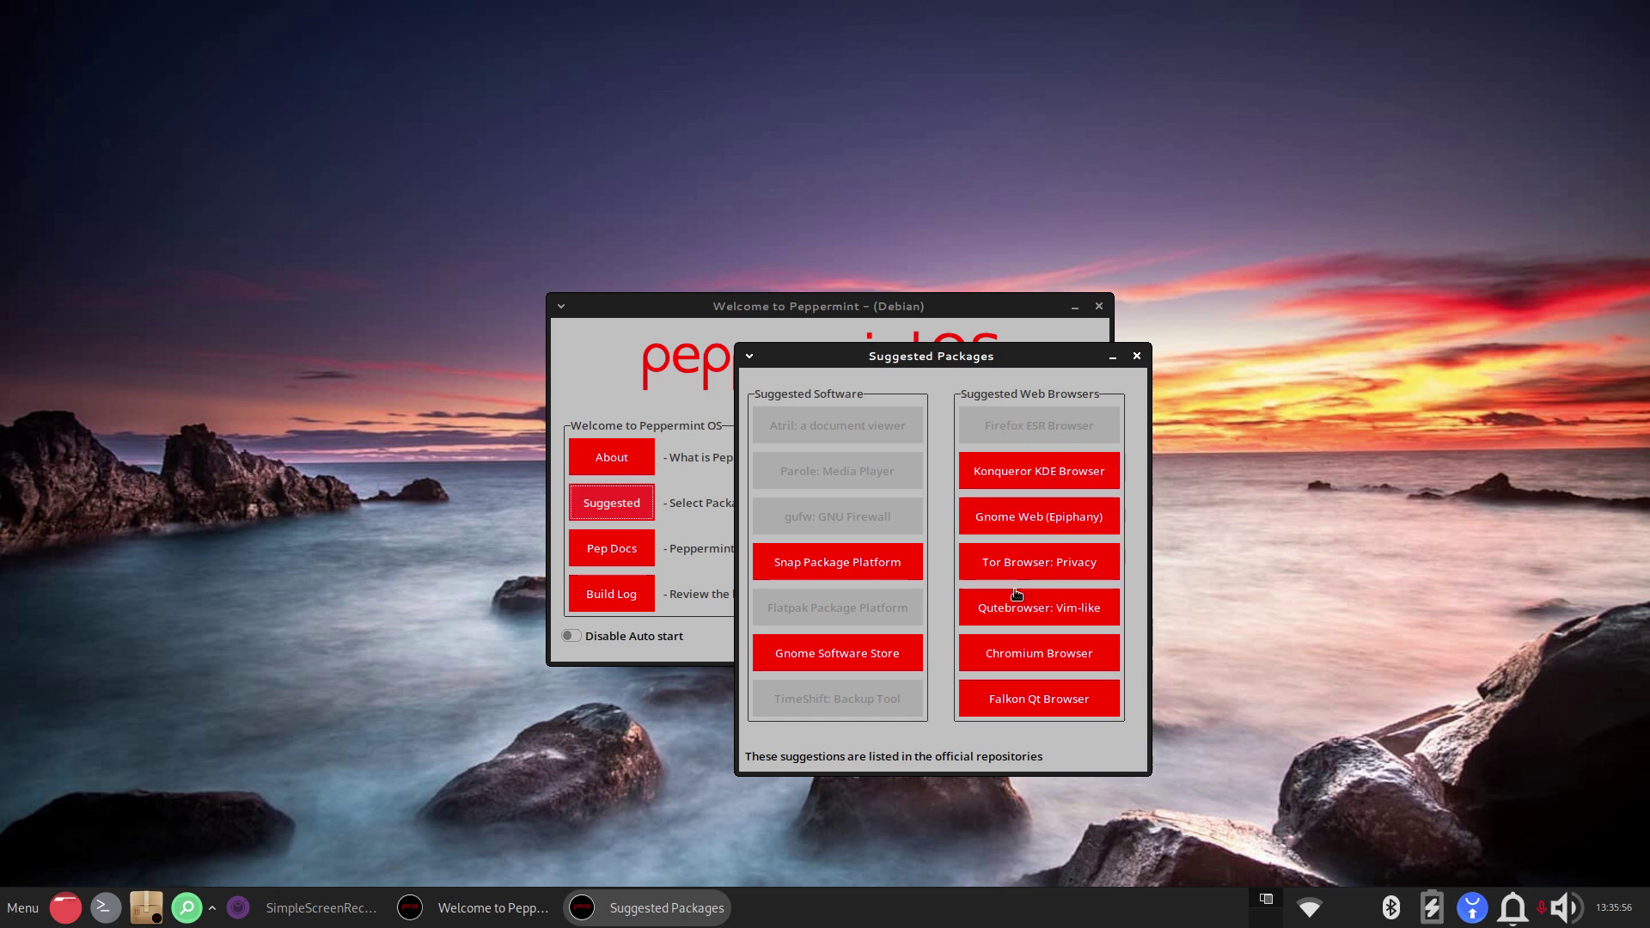
pyautogui.click(1137, 356)
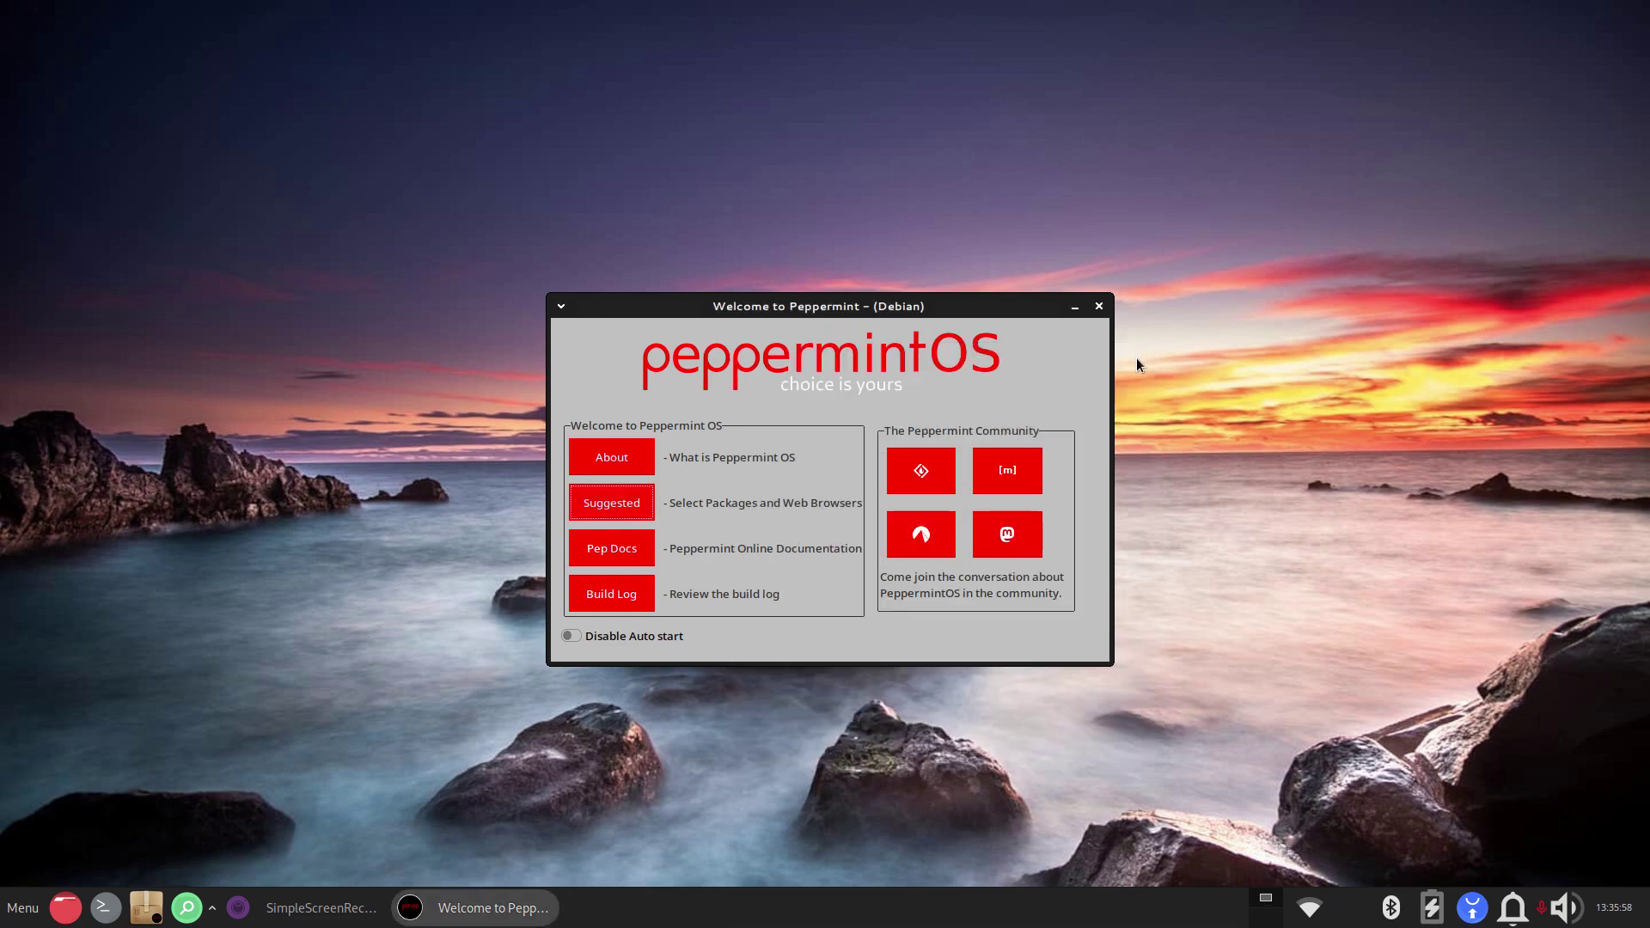
pyautogui.click(1099, 307)
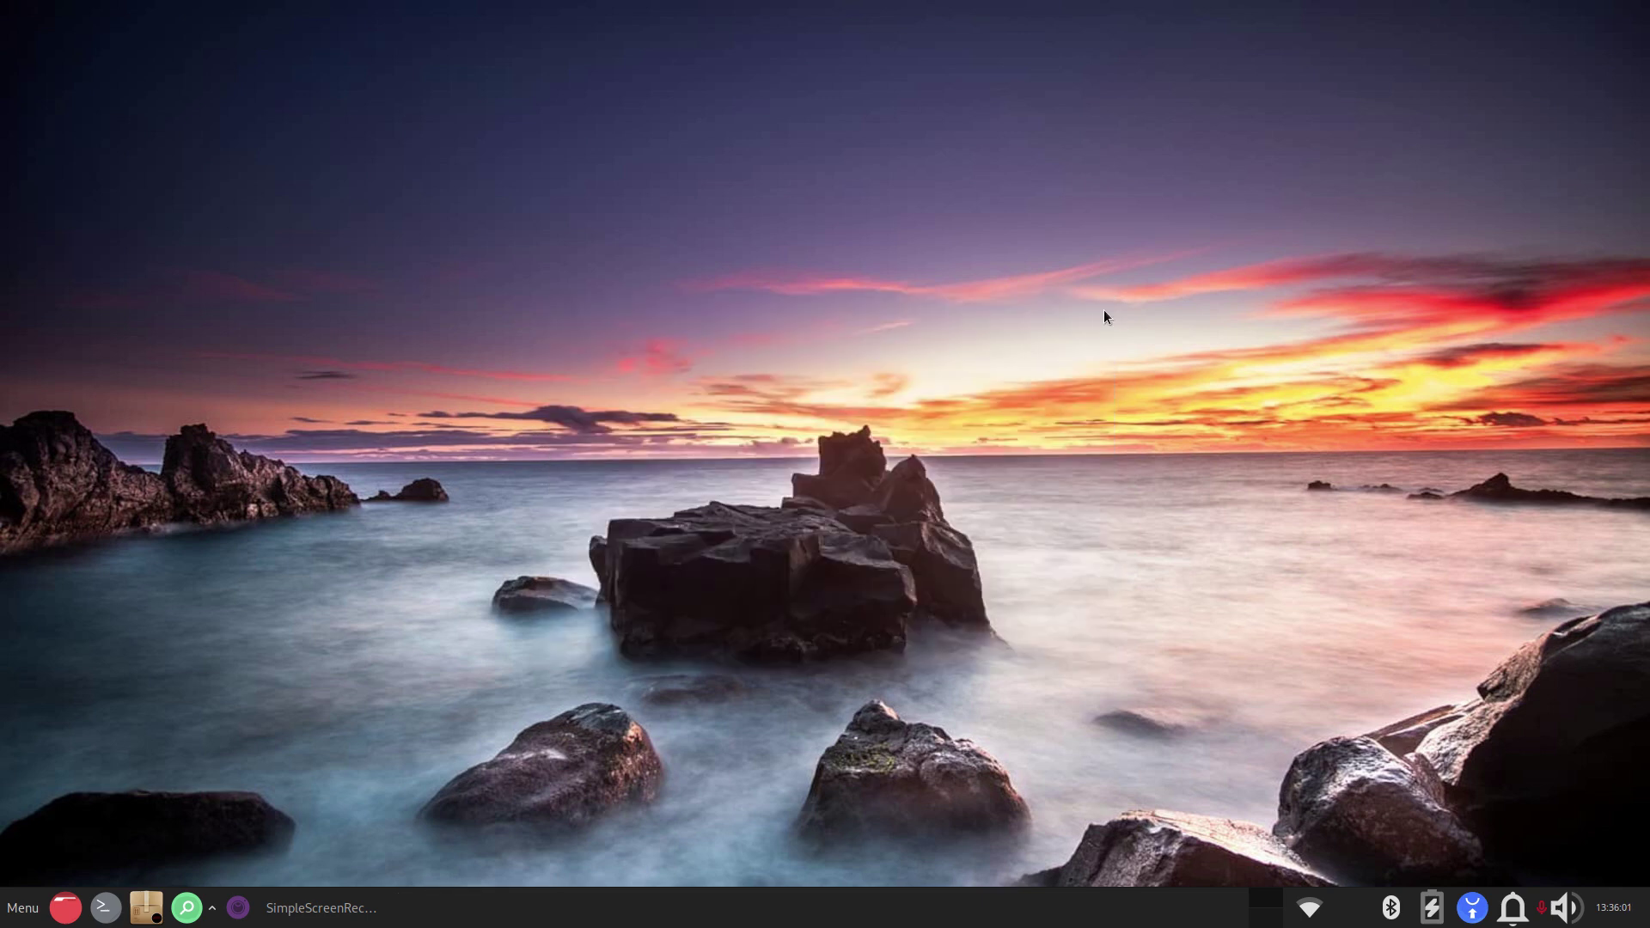
# Step: Open a centred terminal and run inxi -Fxz with enlarged text
pyautogui.click(105, 908)
pyautogui.moveTo(344, 17); pyautogui.dragTo(778, 243)
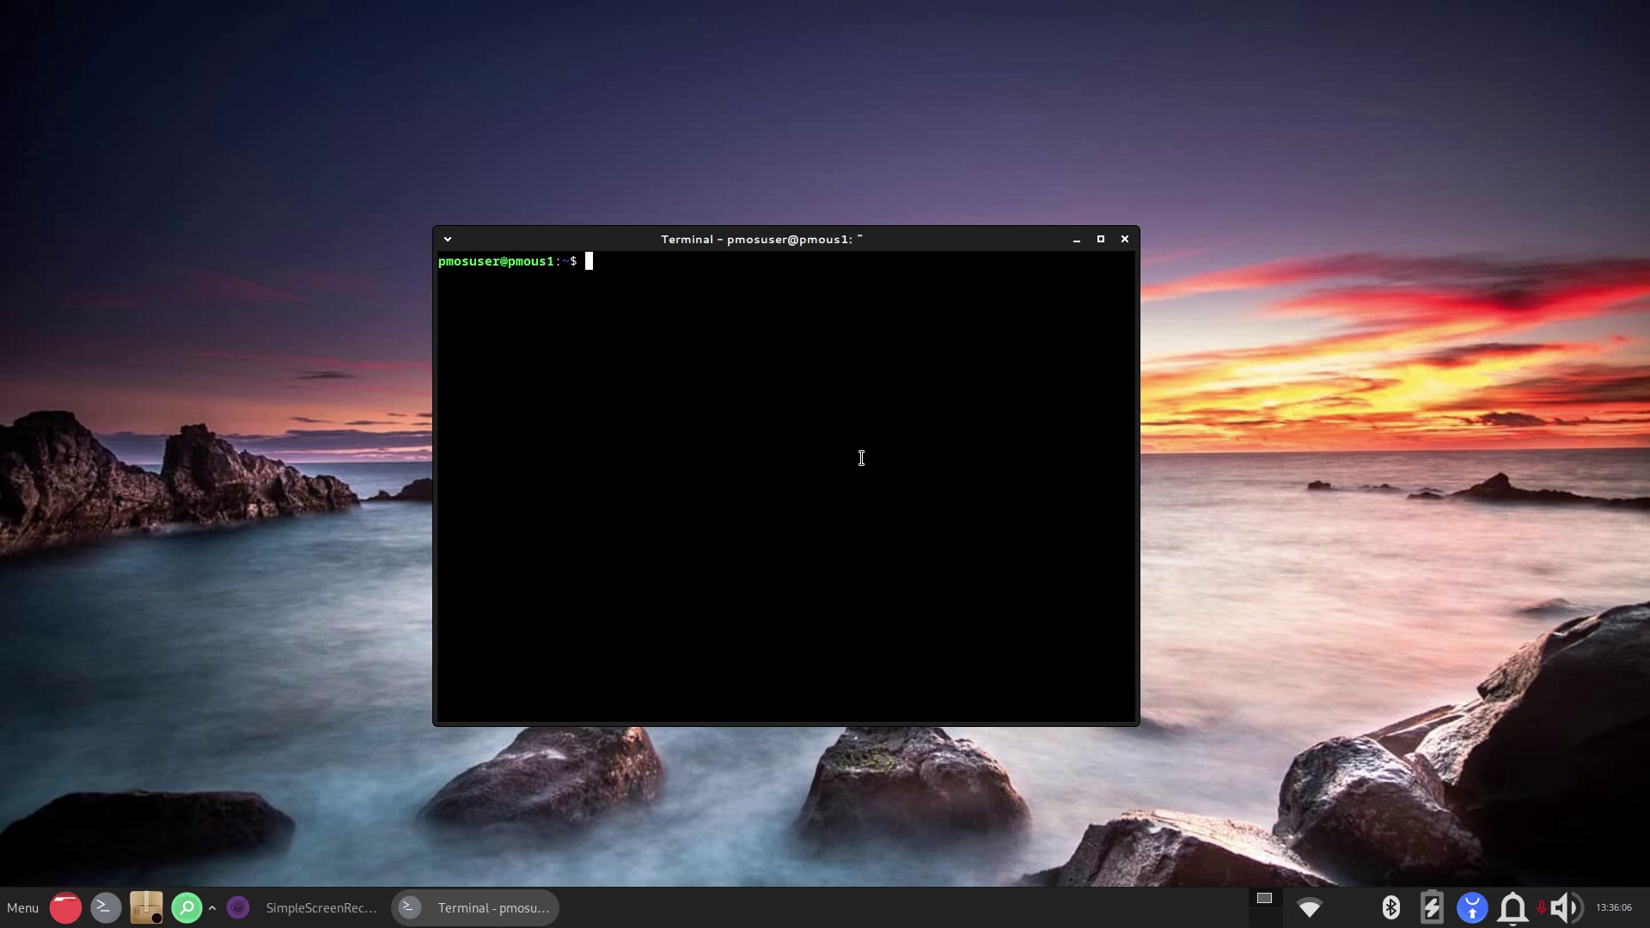
pyautogui.write('inxi -Fxz')
pyautogui.press('Return')
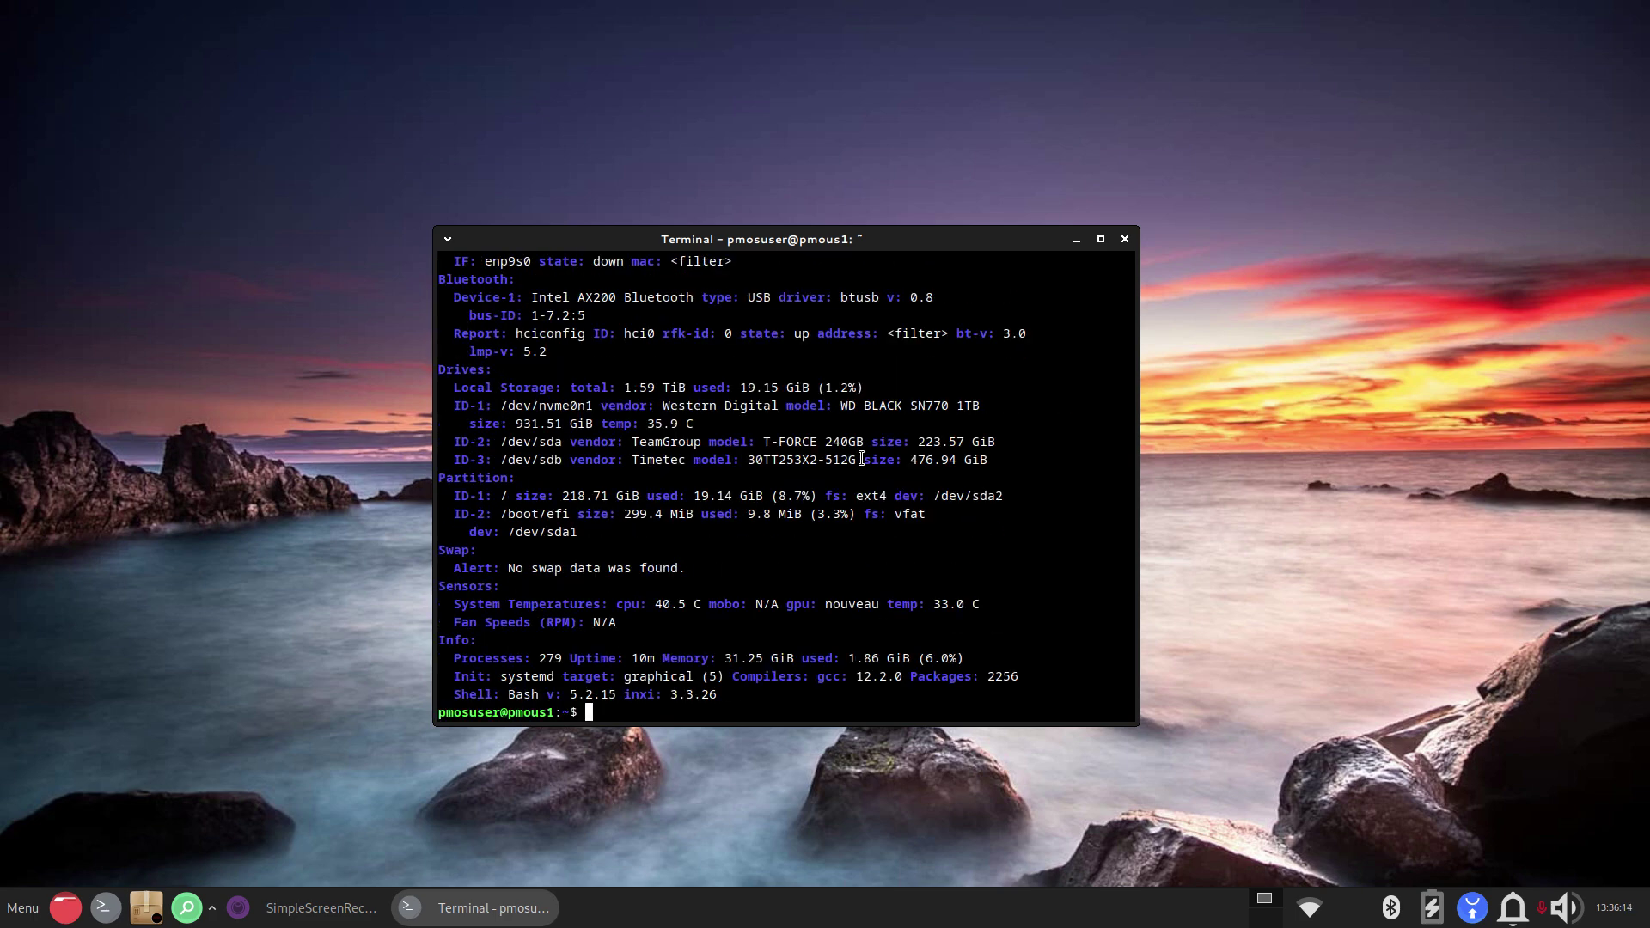
pyautogui.hotkey('ctrl', '+')
pyautogui.hotkey('ctrl', '+')
pyautogui.hotkey('ctrl', '+')
pyautogui.hotkey('ctrl', '+')
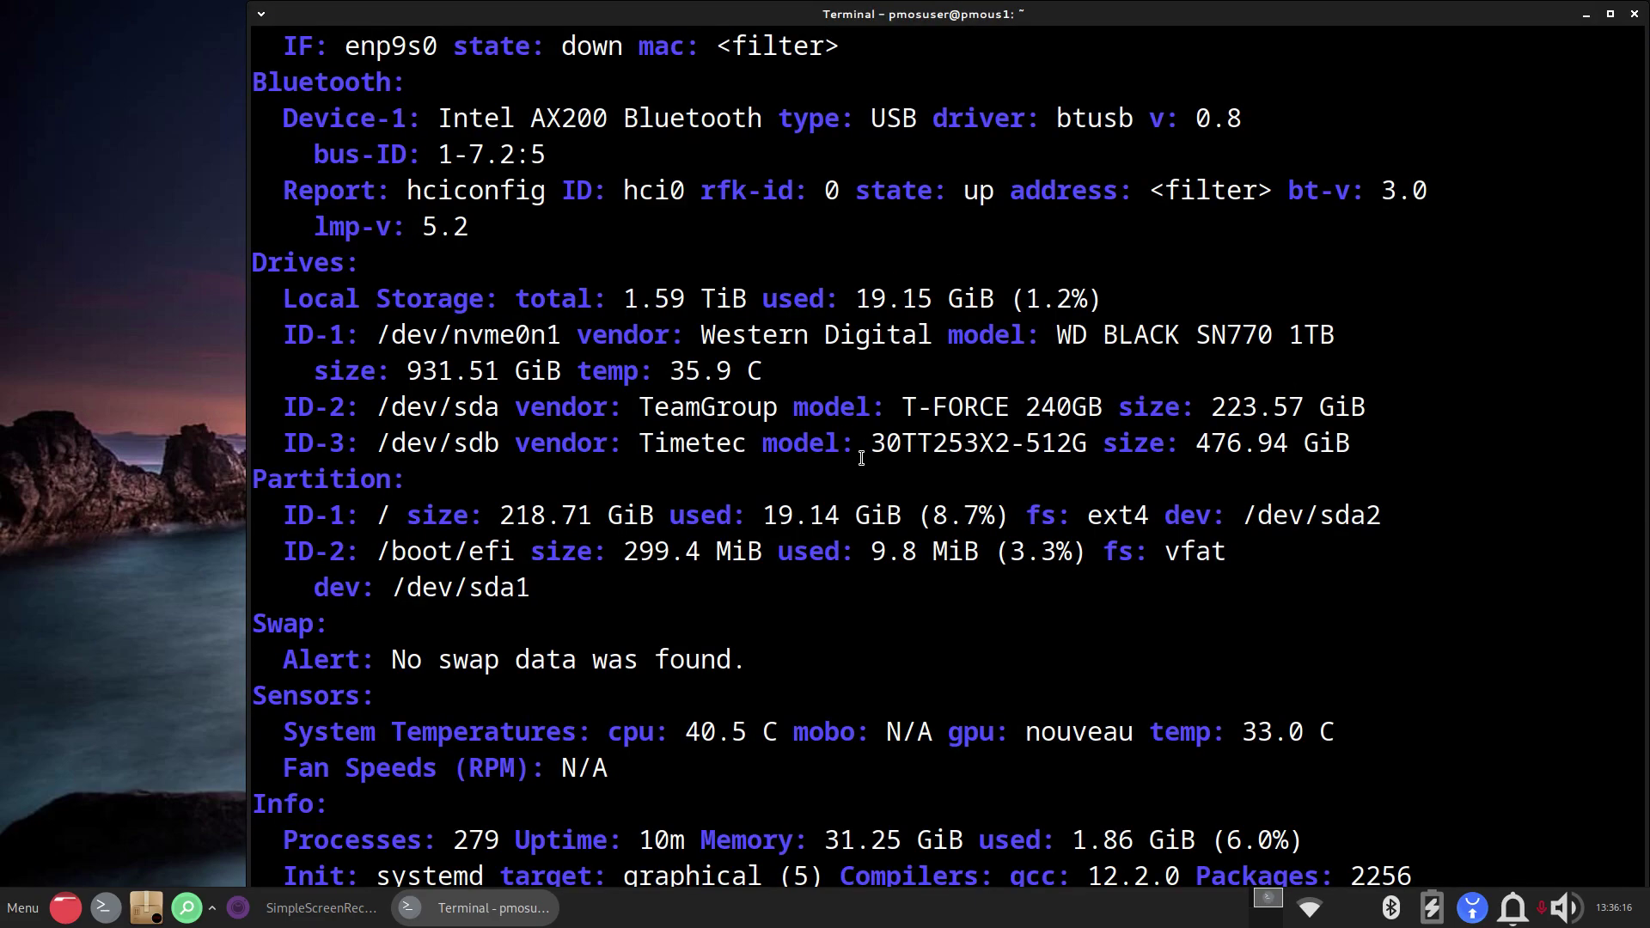
pyautogui.scroll(12, 862, 458)
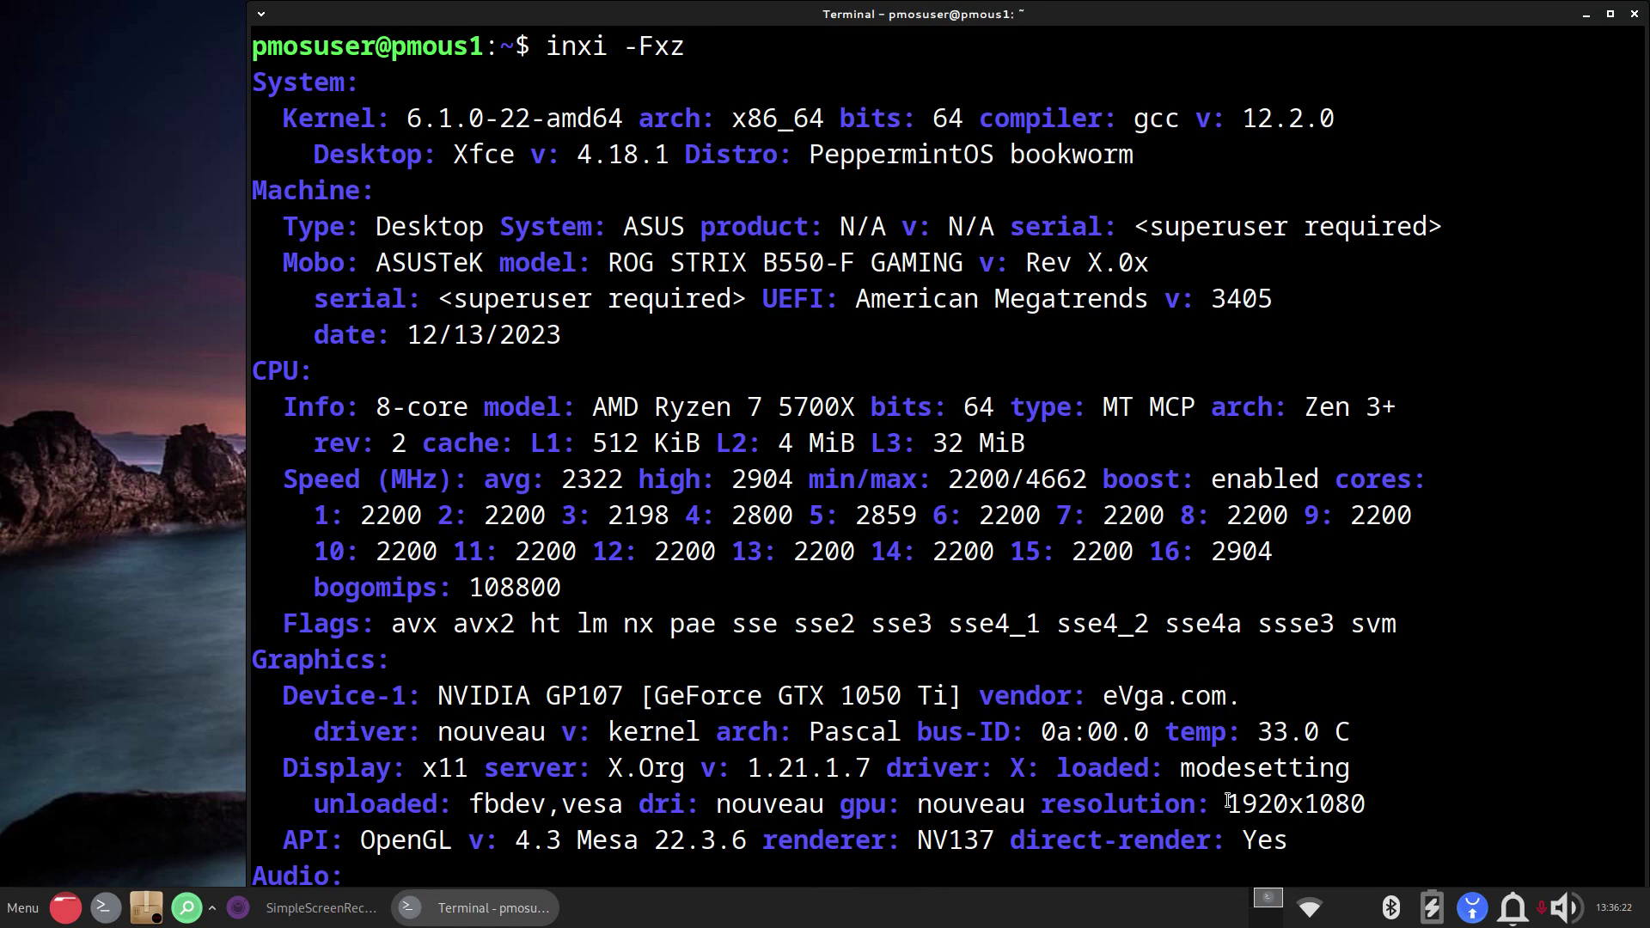
# Step: Highlight the 1920x1080 resolution, Xfce 4.18.1, PeppermintOS bookworm, gcc 12.2.0 and 64-bit values
pyautogui.moveTo(1227, 803); pyautogui.dragTo(1361, 813)
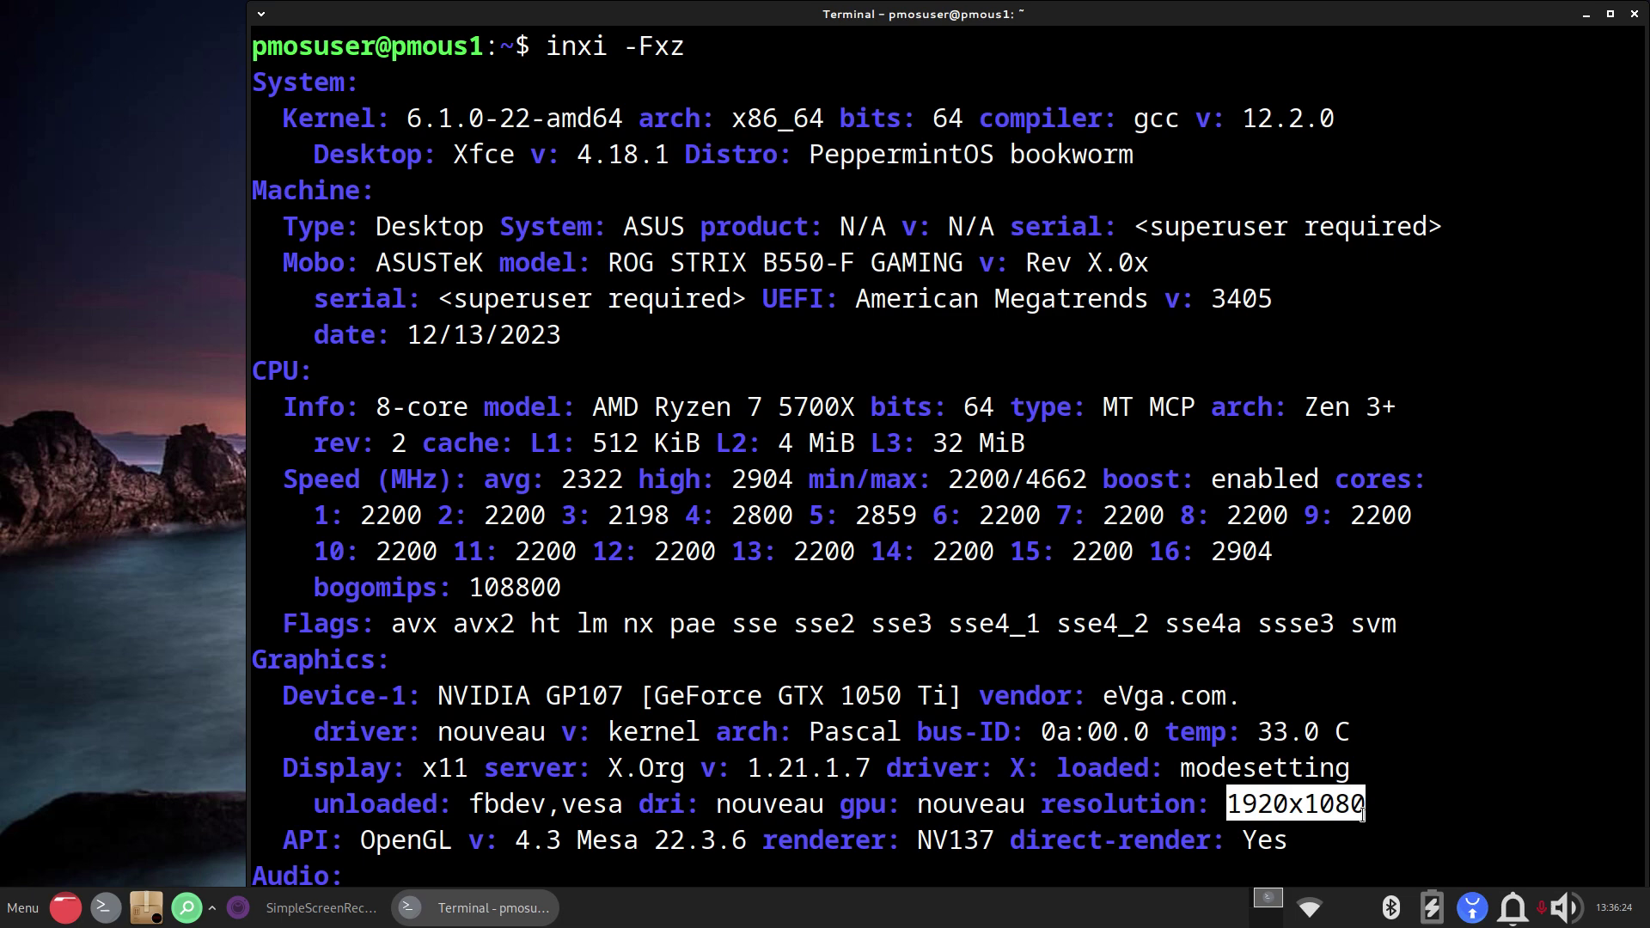
pyautogui.moveTo(411, 116); pyautogui.dragTo(670, 157)
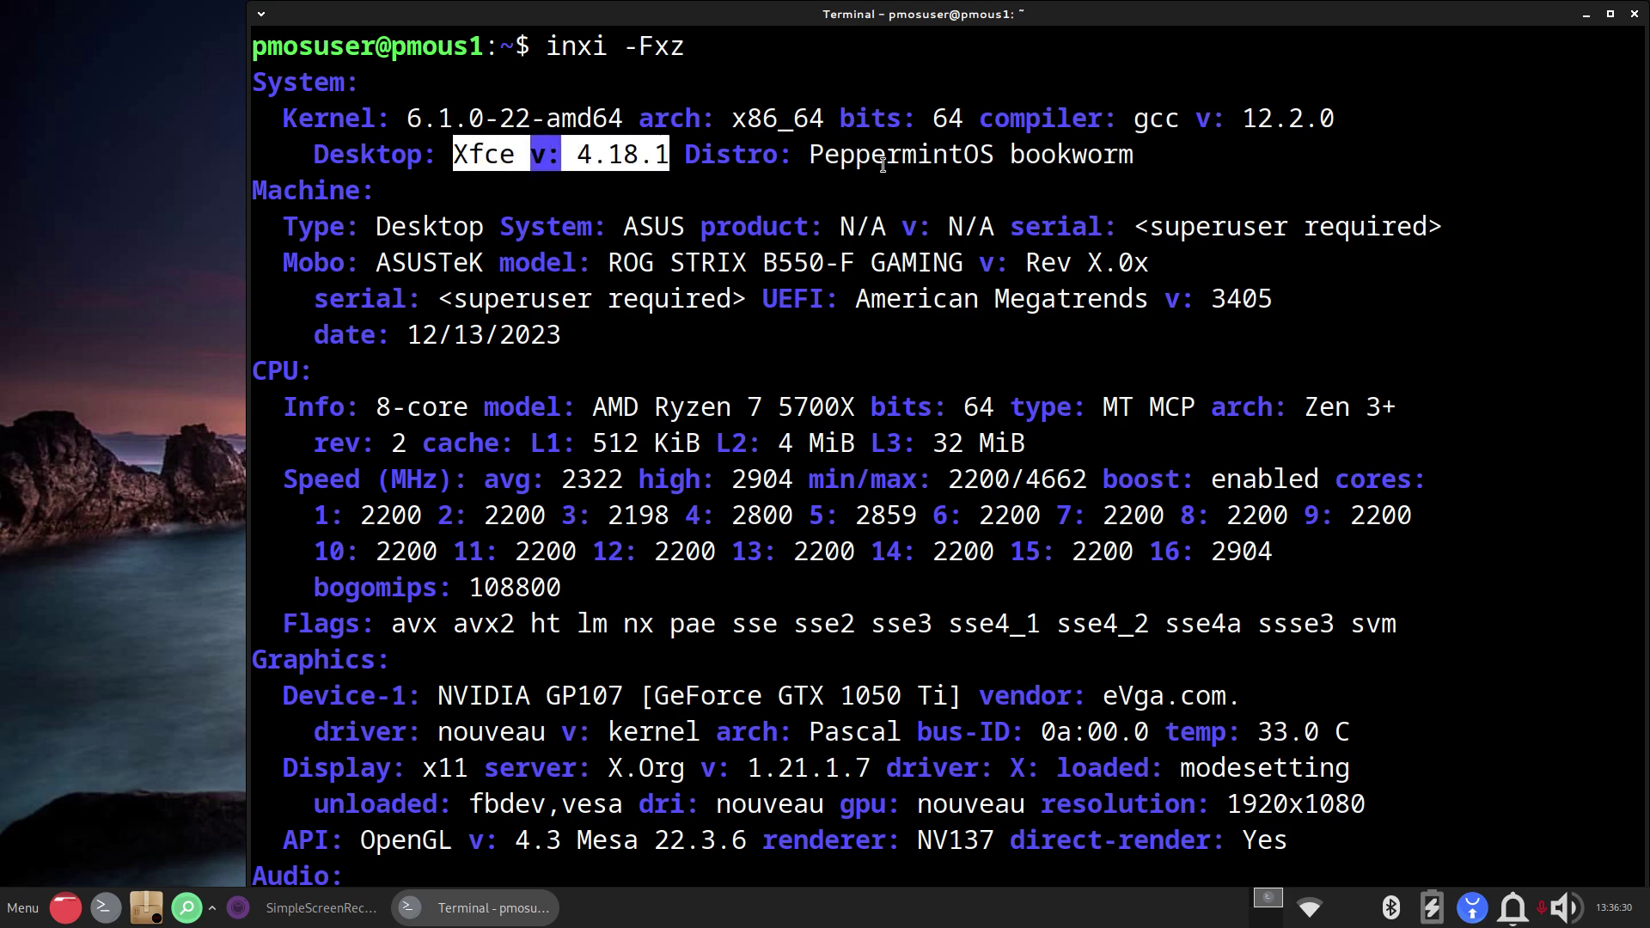
pyautogui.moveTo(810, 155); pyautogui.dragTo(1146, 169)
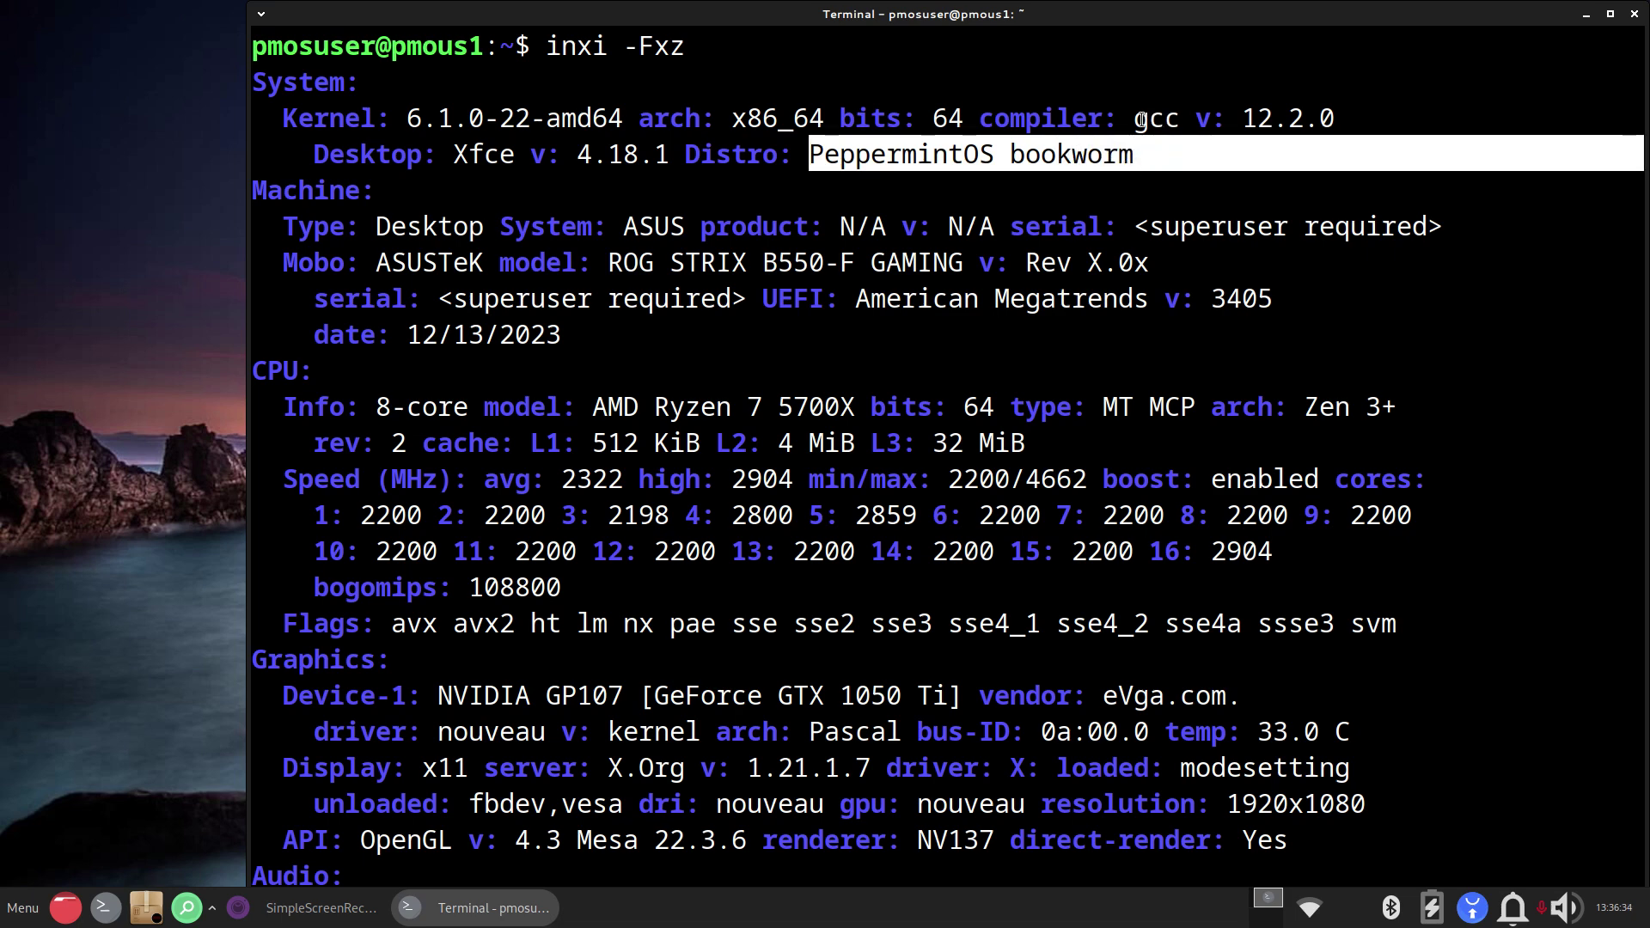
pyautogui.moveTo(1136, 121); pyautogui.dragTo(1337, 120)
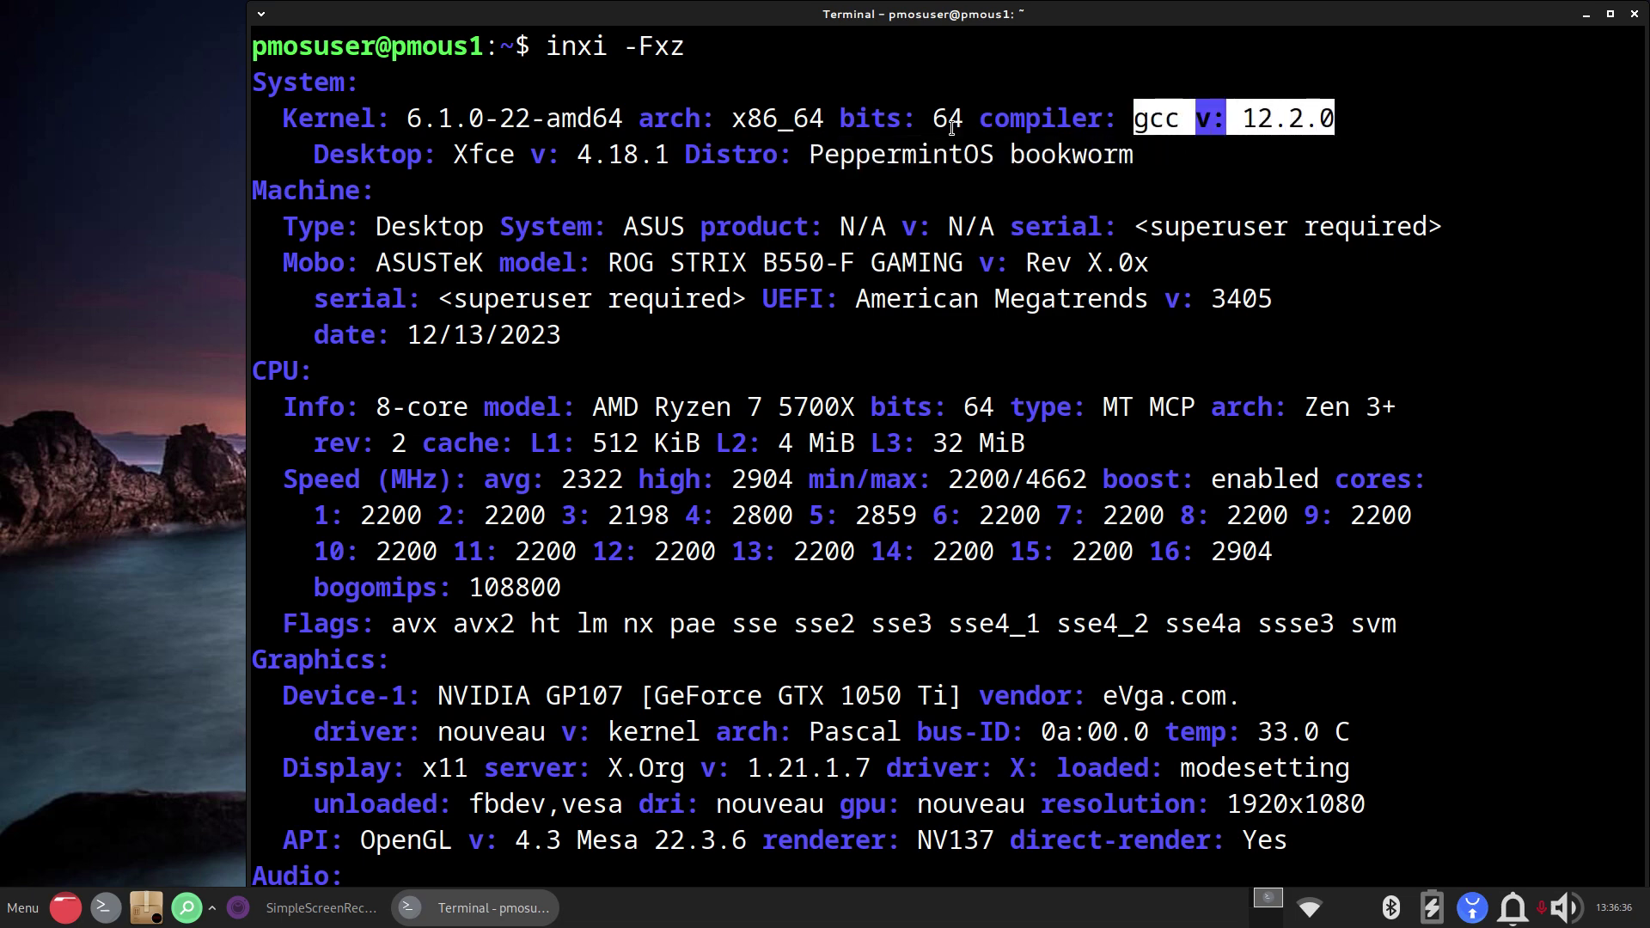
pyautogui.click(924, 111)
pyautogui.moveTo(924, 112); pyautogui.dragTo(976, 122)
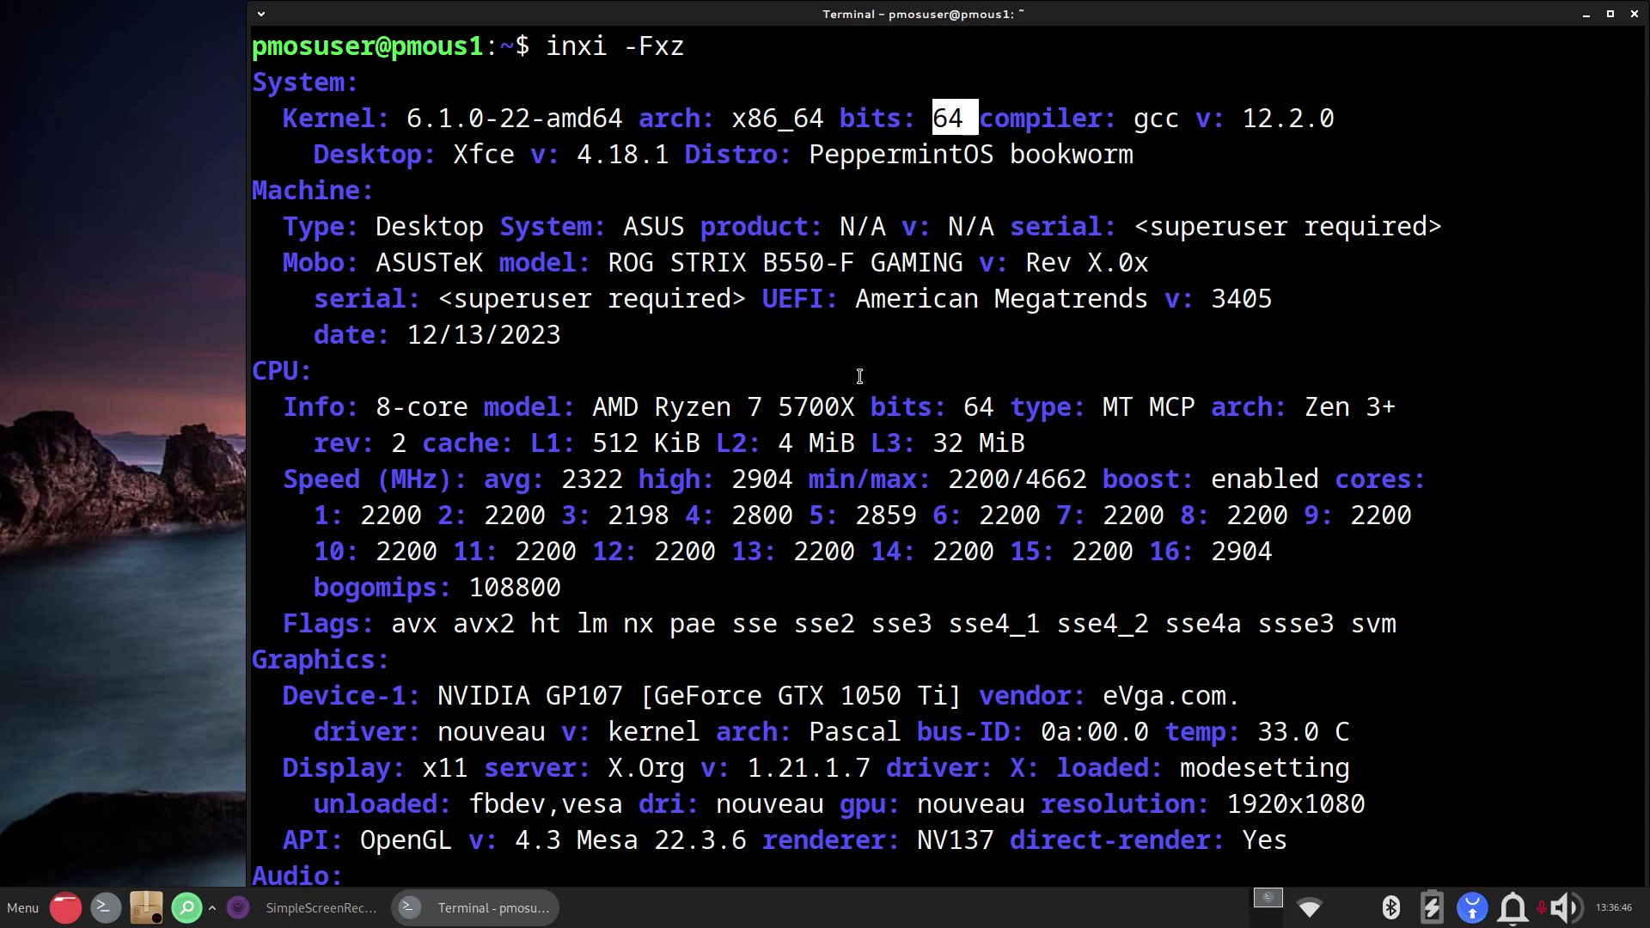
# Step: Close the terminal and open the bookmarked DistroWatch Peppermint OS page in Firefox
pyautogui.hotkey('alt', 'F4')
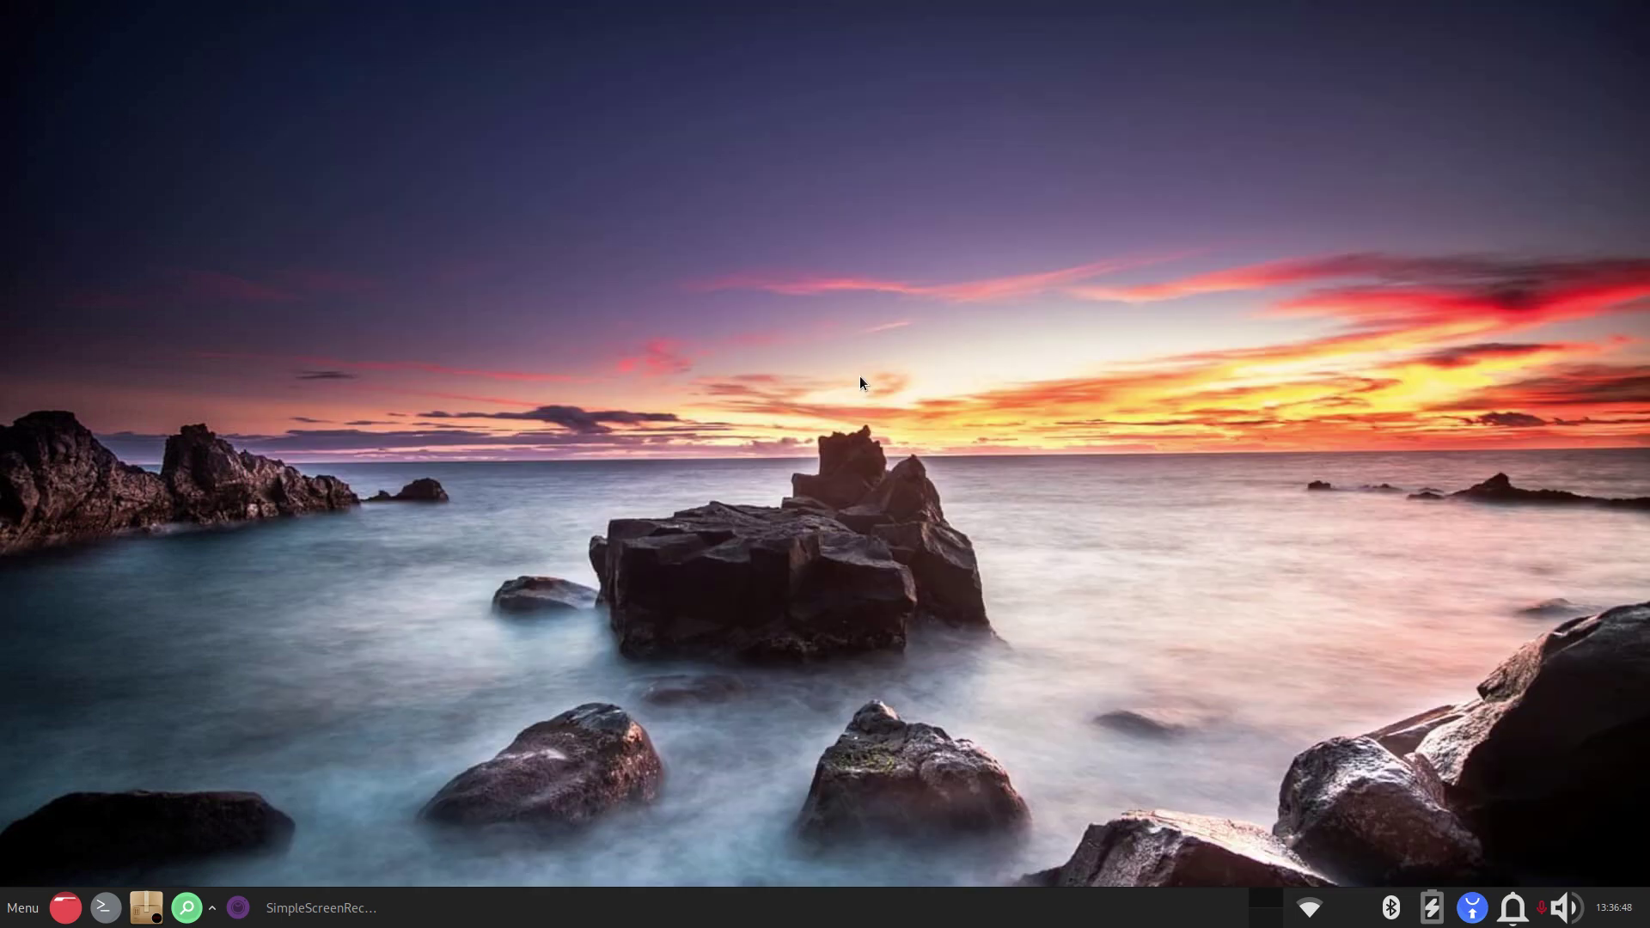
pyautogui.click(22, 907)
pyautogui.click(94, 514)
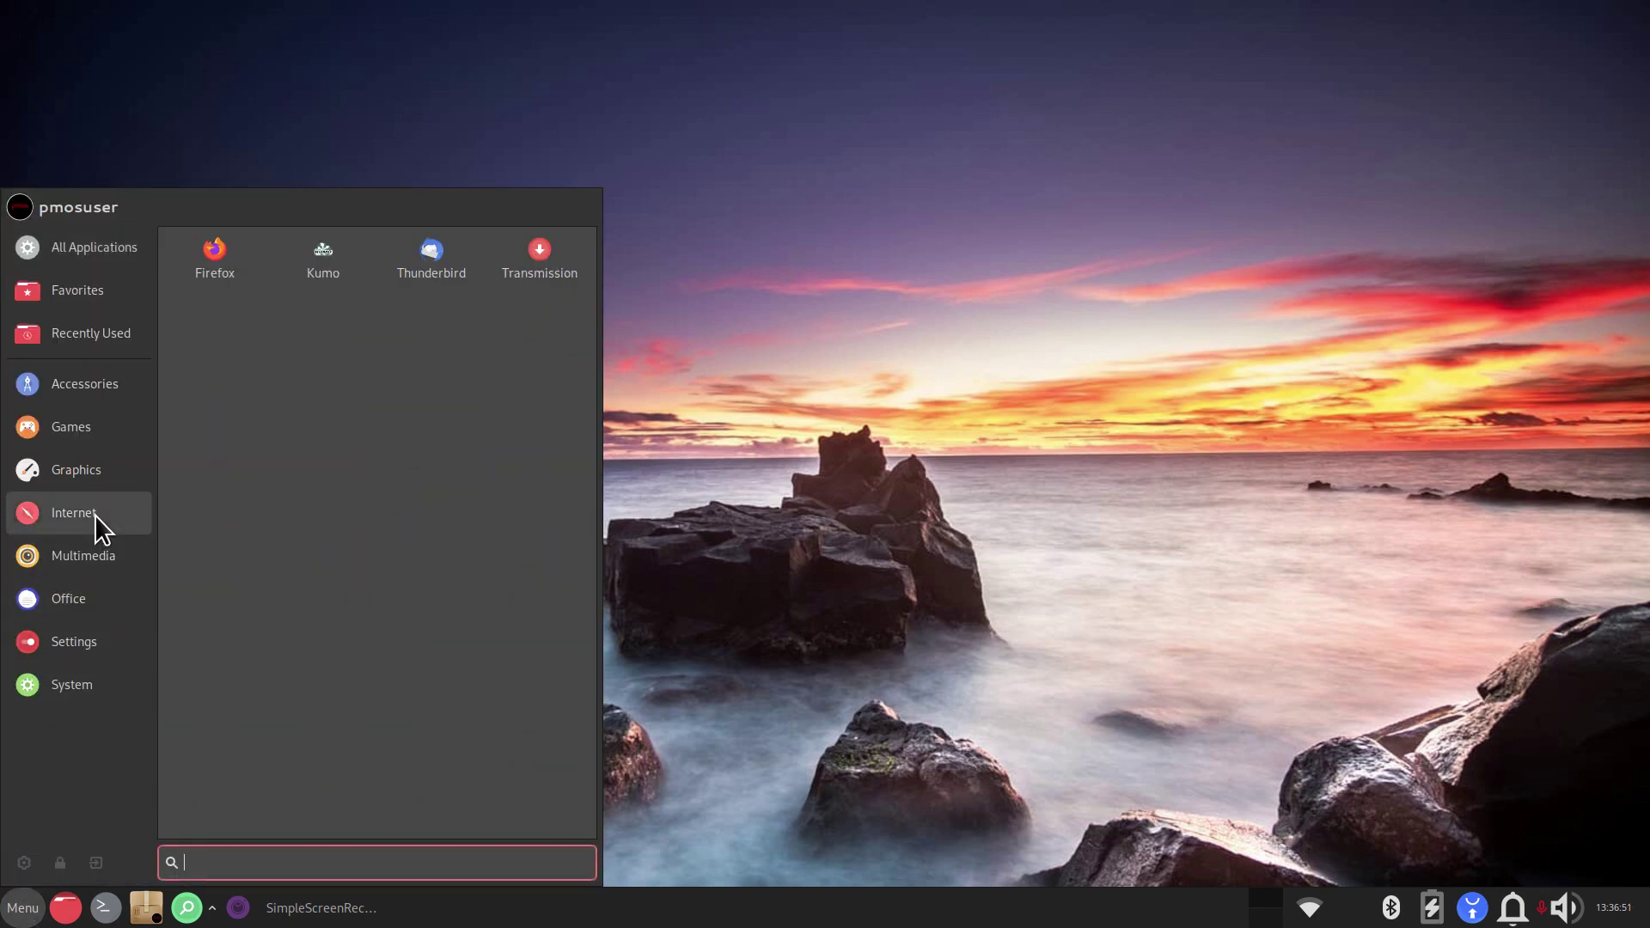
pyautogui.click(217, 256)
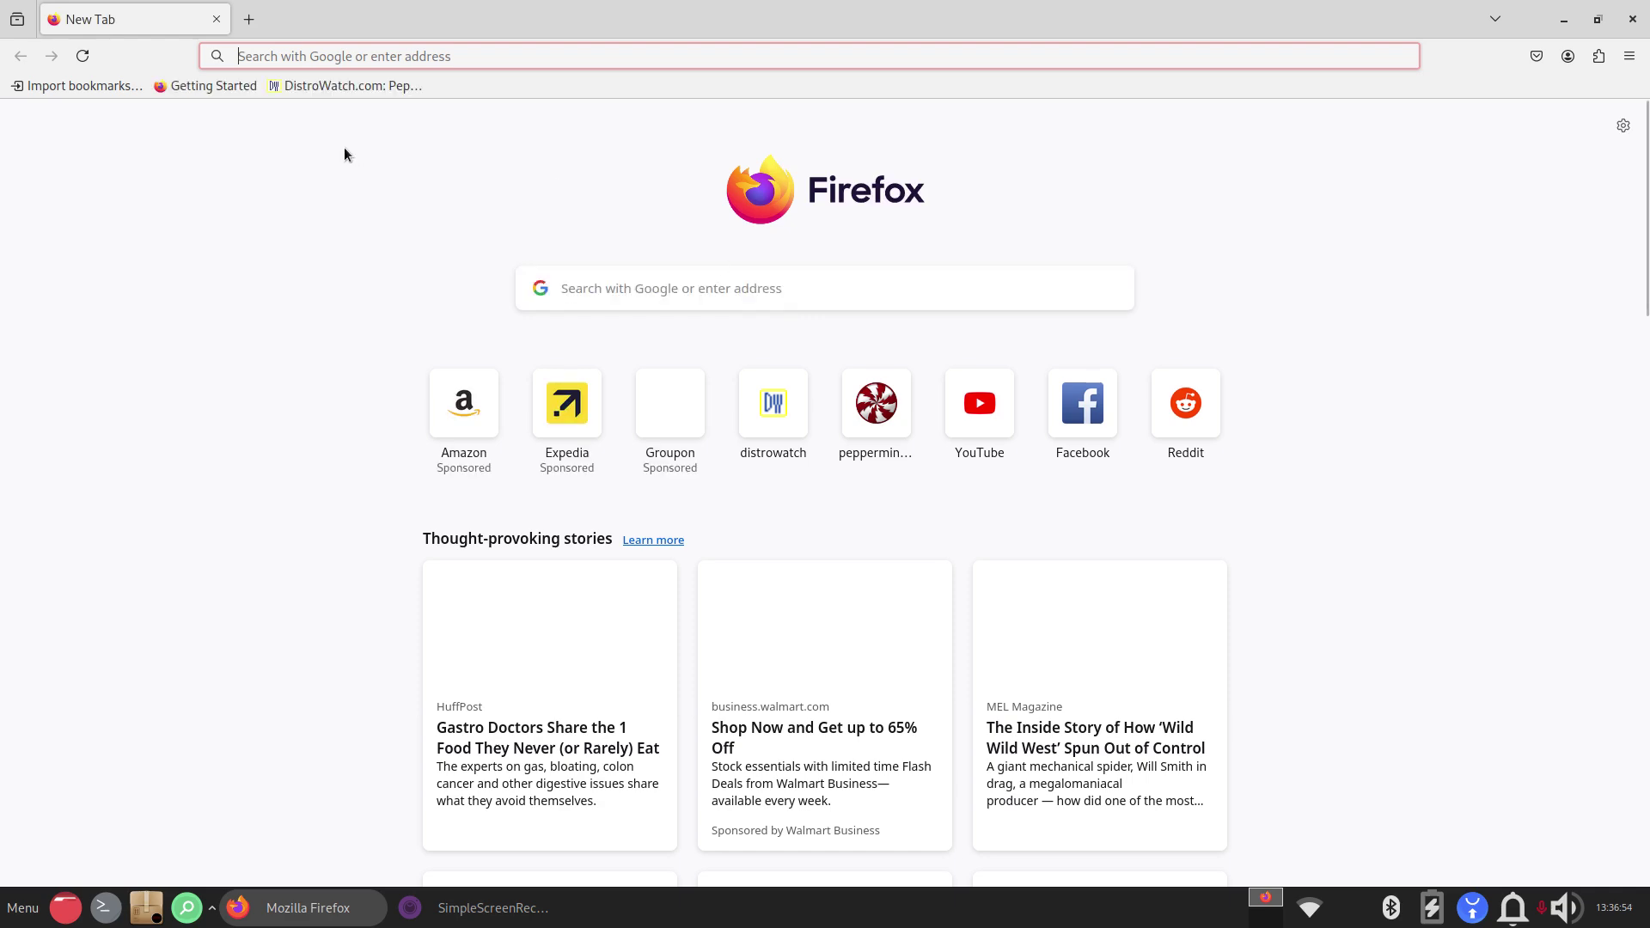
pyautogui.click(327, 86)
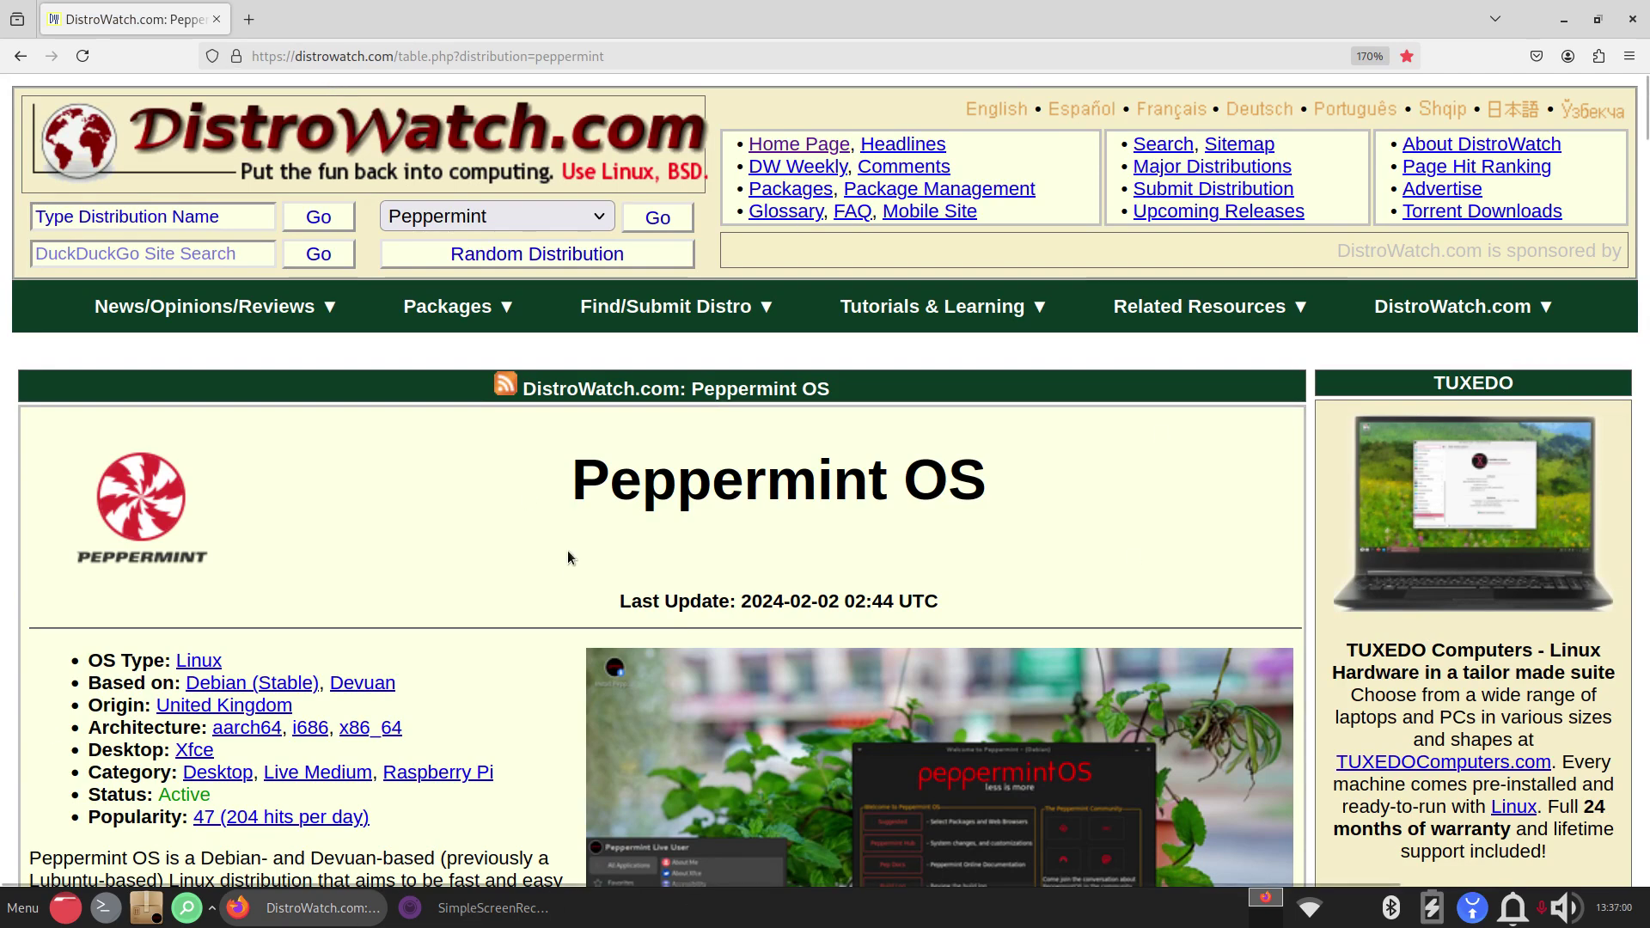
# Step: Scroll the page, highlighting the Peppermint OS heading, last update date and 2023 release year
pyautogui.scroll(-3, 424, 535)
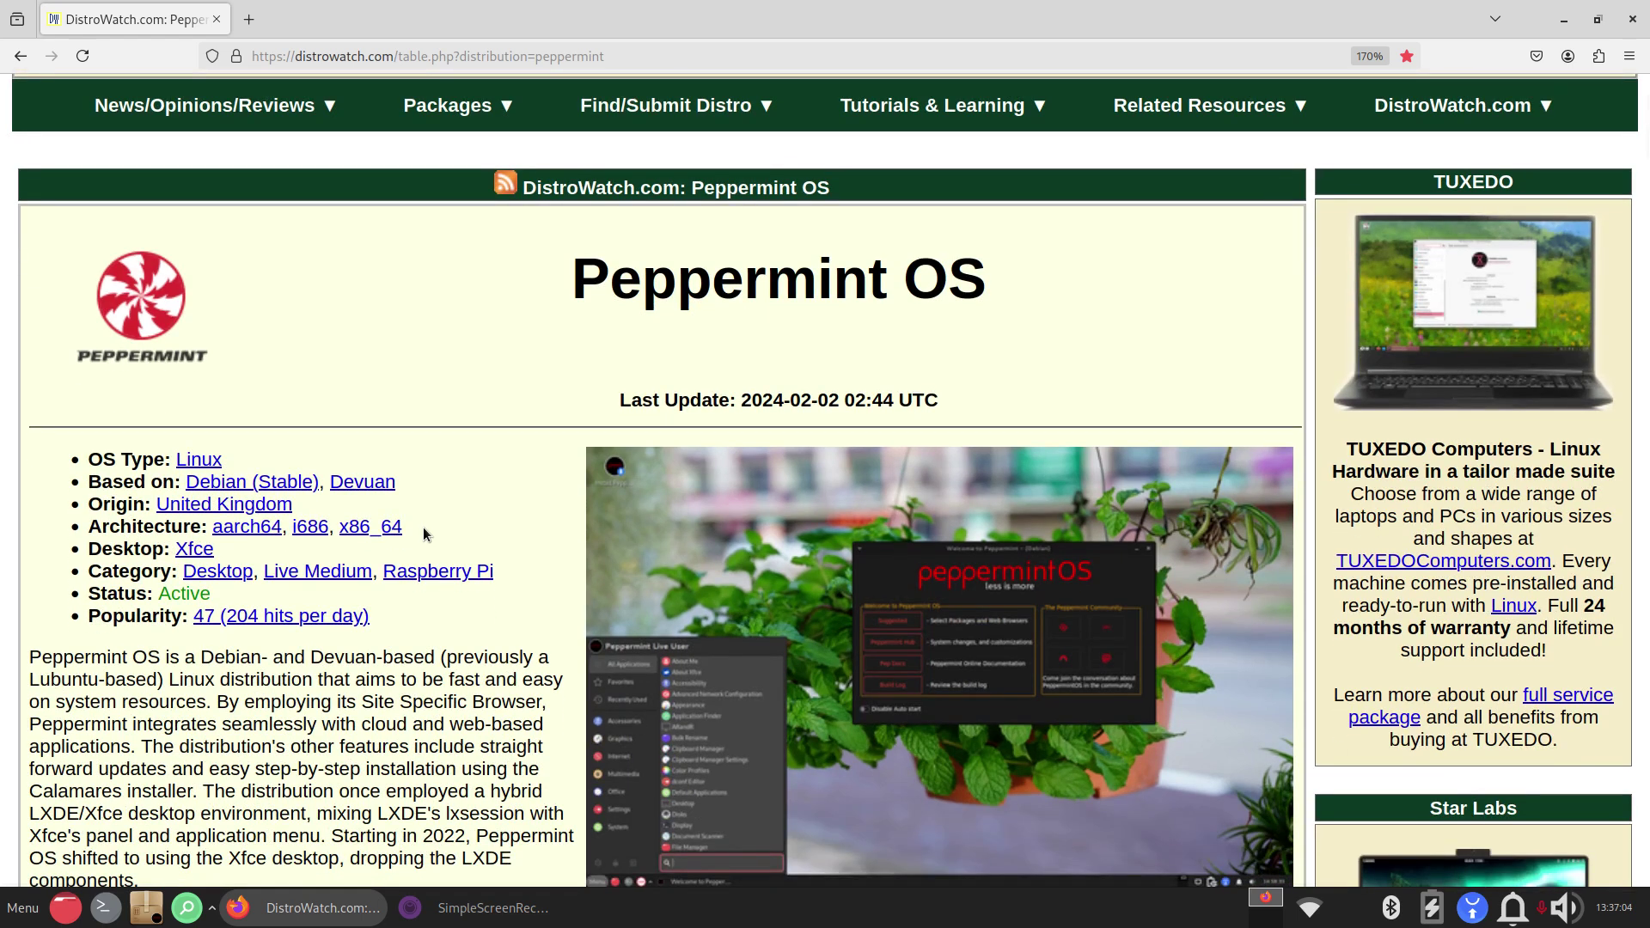
pyautogui.moveTo(567, 284); pyautogui.dragTo(1132, 292)
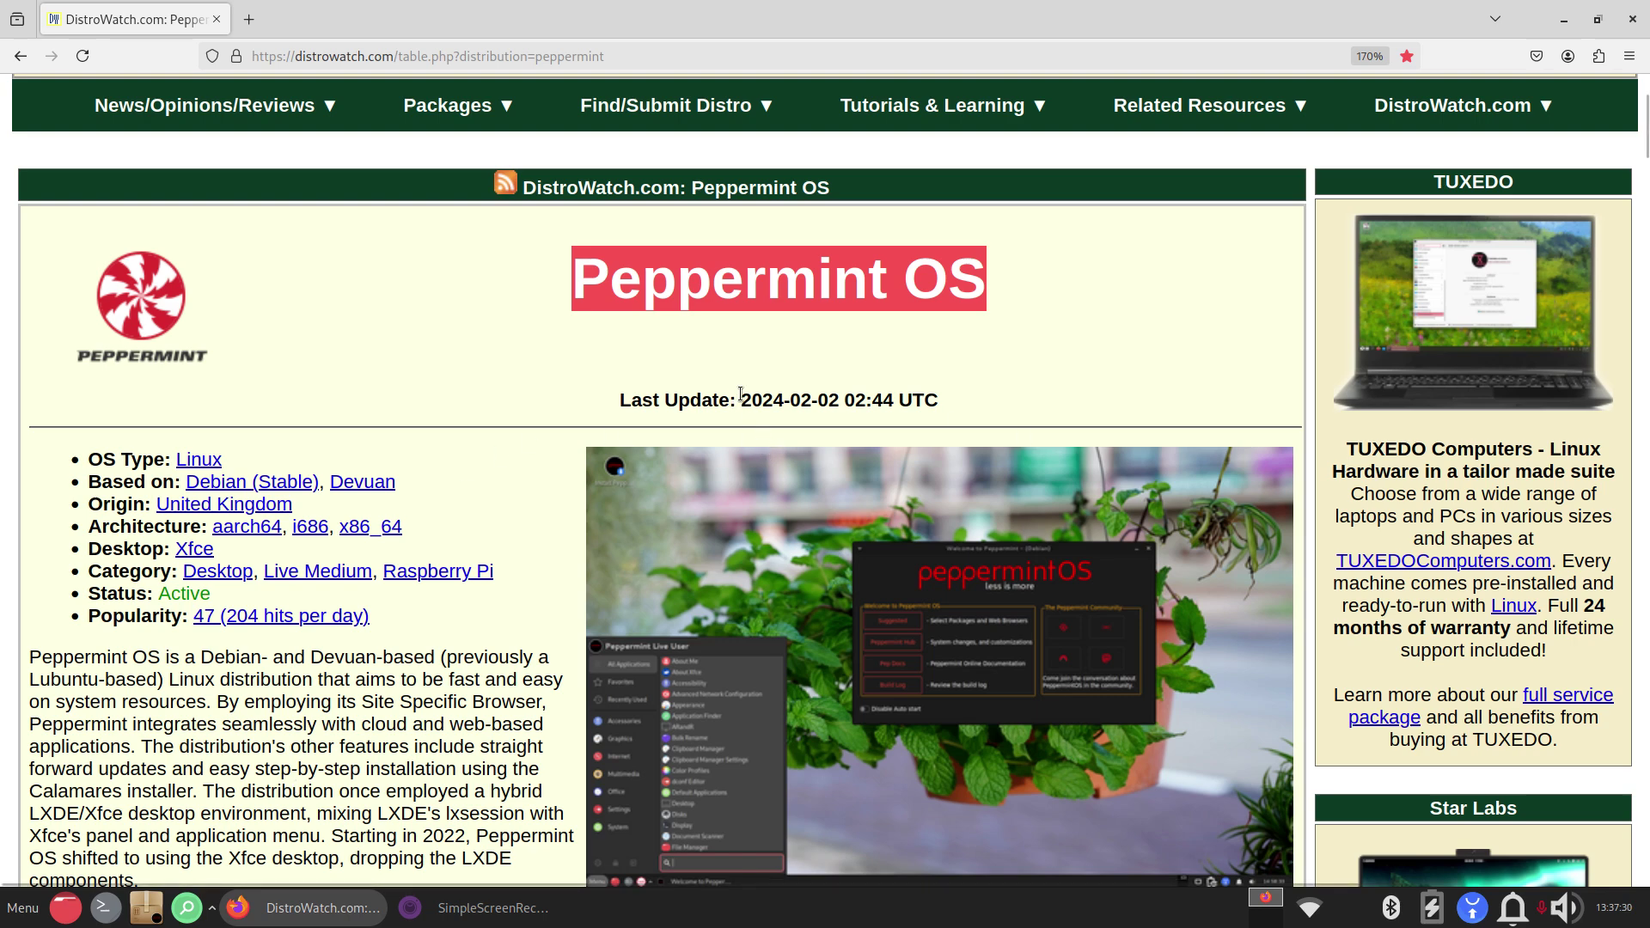
pyautogui.moveTo(741, 399); pyautogui.dragTo(843, 398)
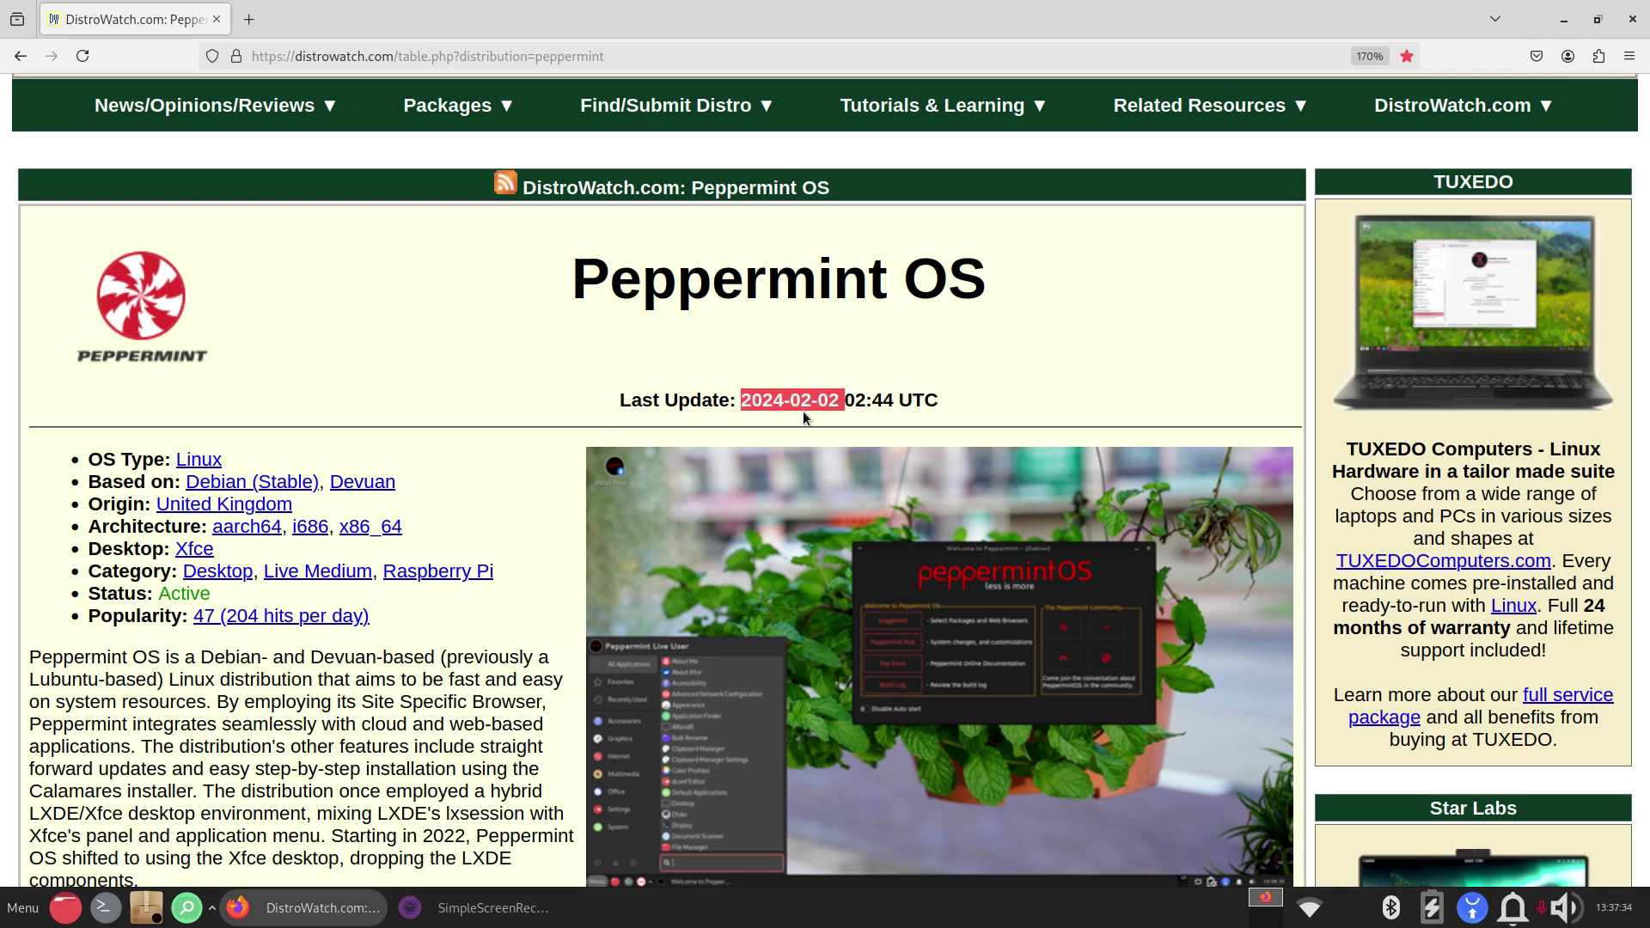
pyautogui.scroll(-15, 628, 538)
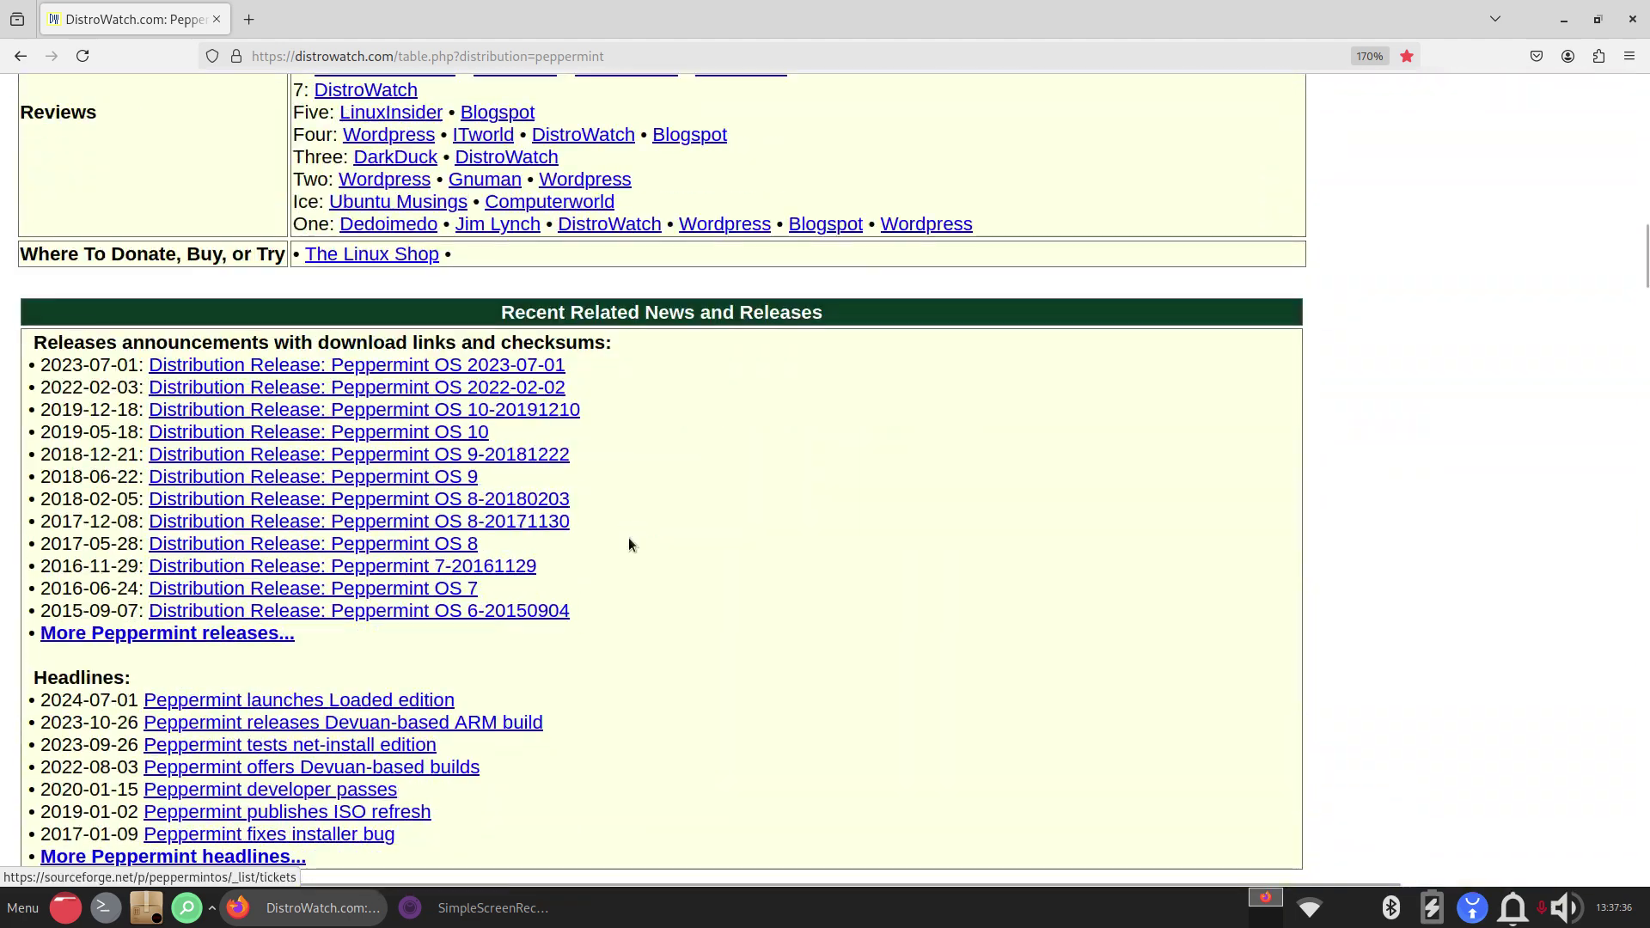
pyautogui.scroll(-10, 629, 544)
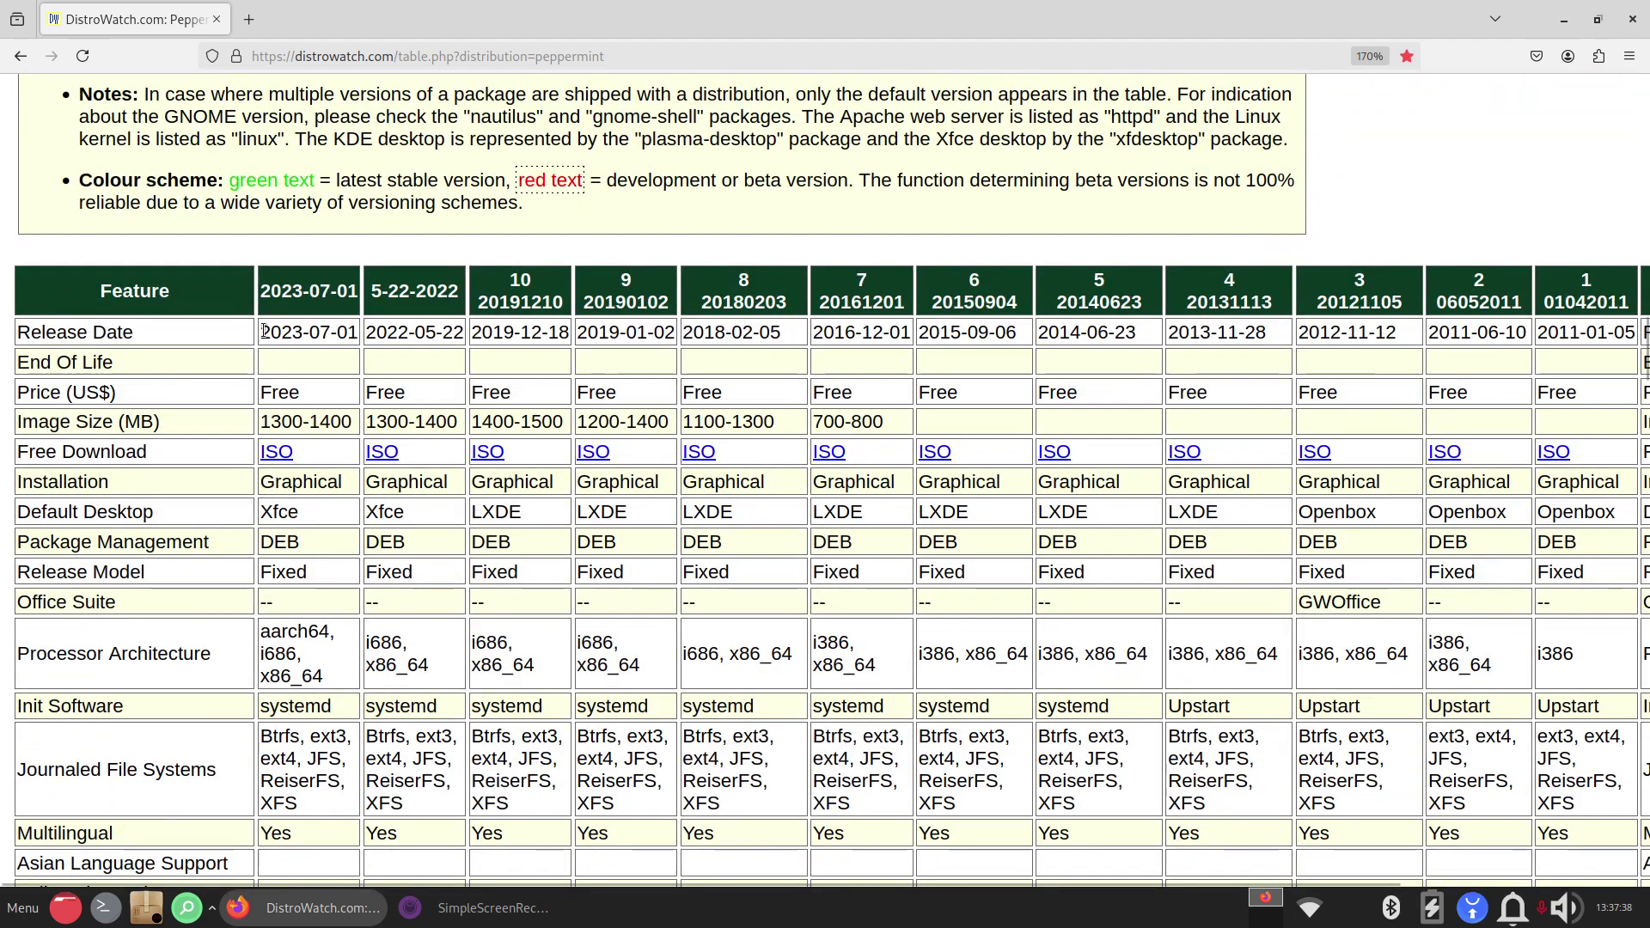
pyautogui.moveTo(261, 332); pyautogui.dragTo(302, 333)
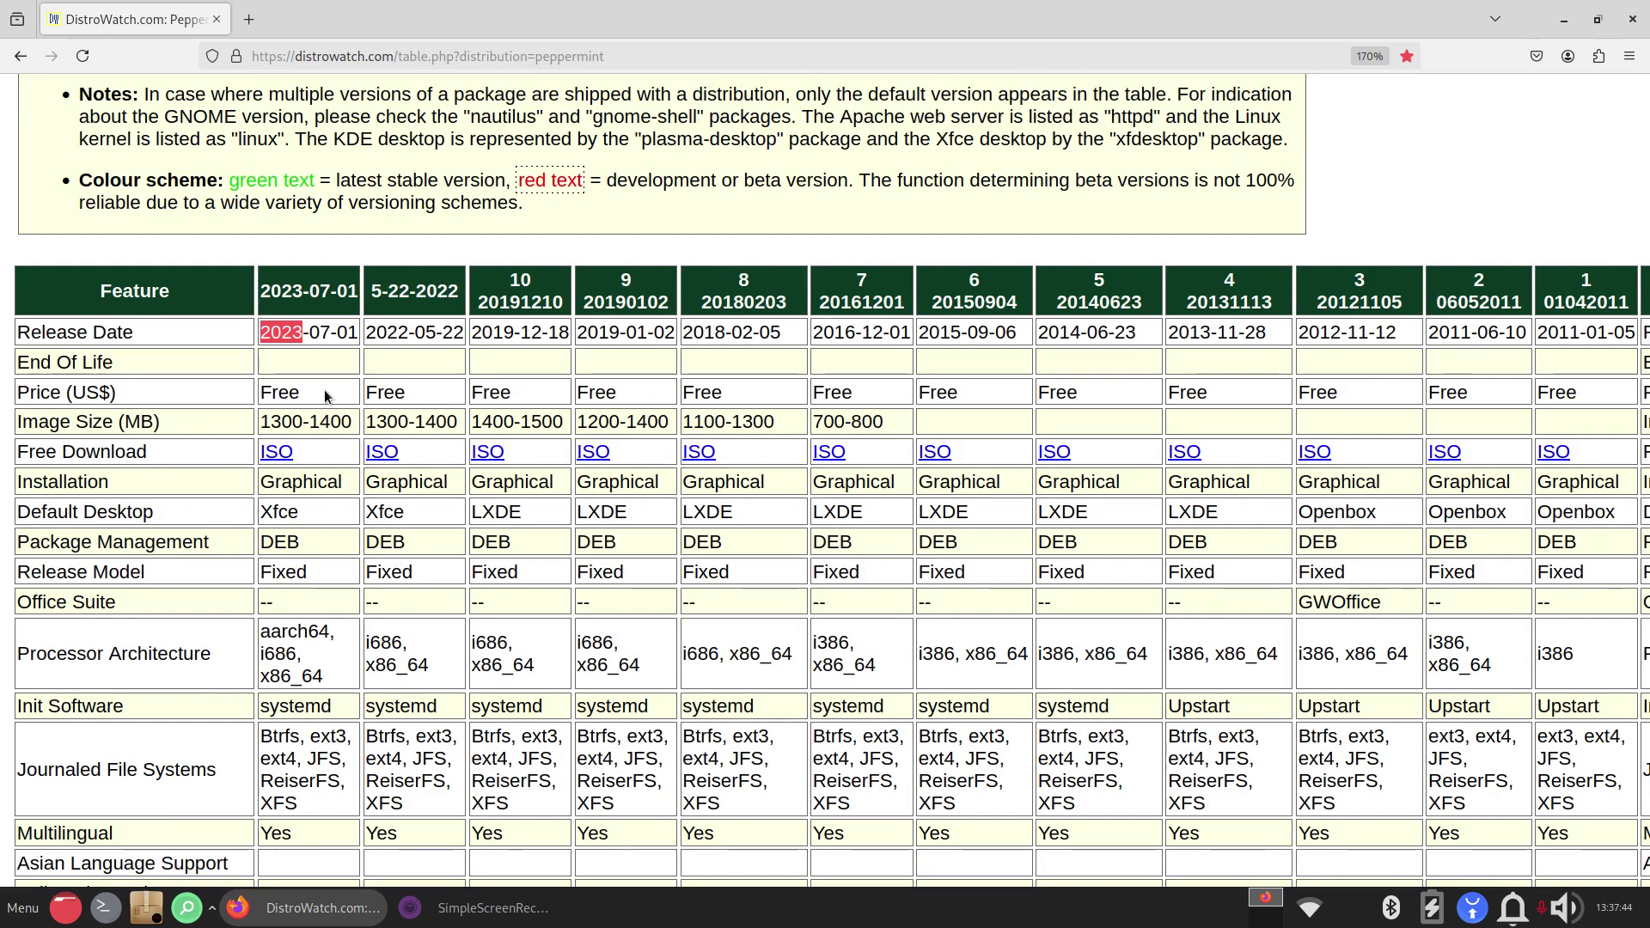
pyautogui.scroll(1, 460, 561)
pyautogui.scroll(-20, 465, 591)
pyautogui.scroll(10, 465, 591)
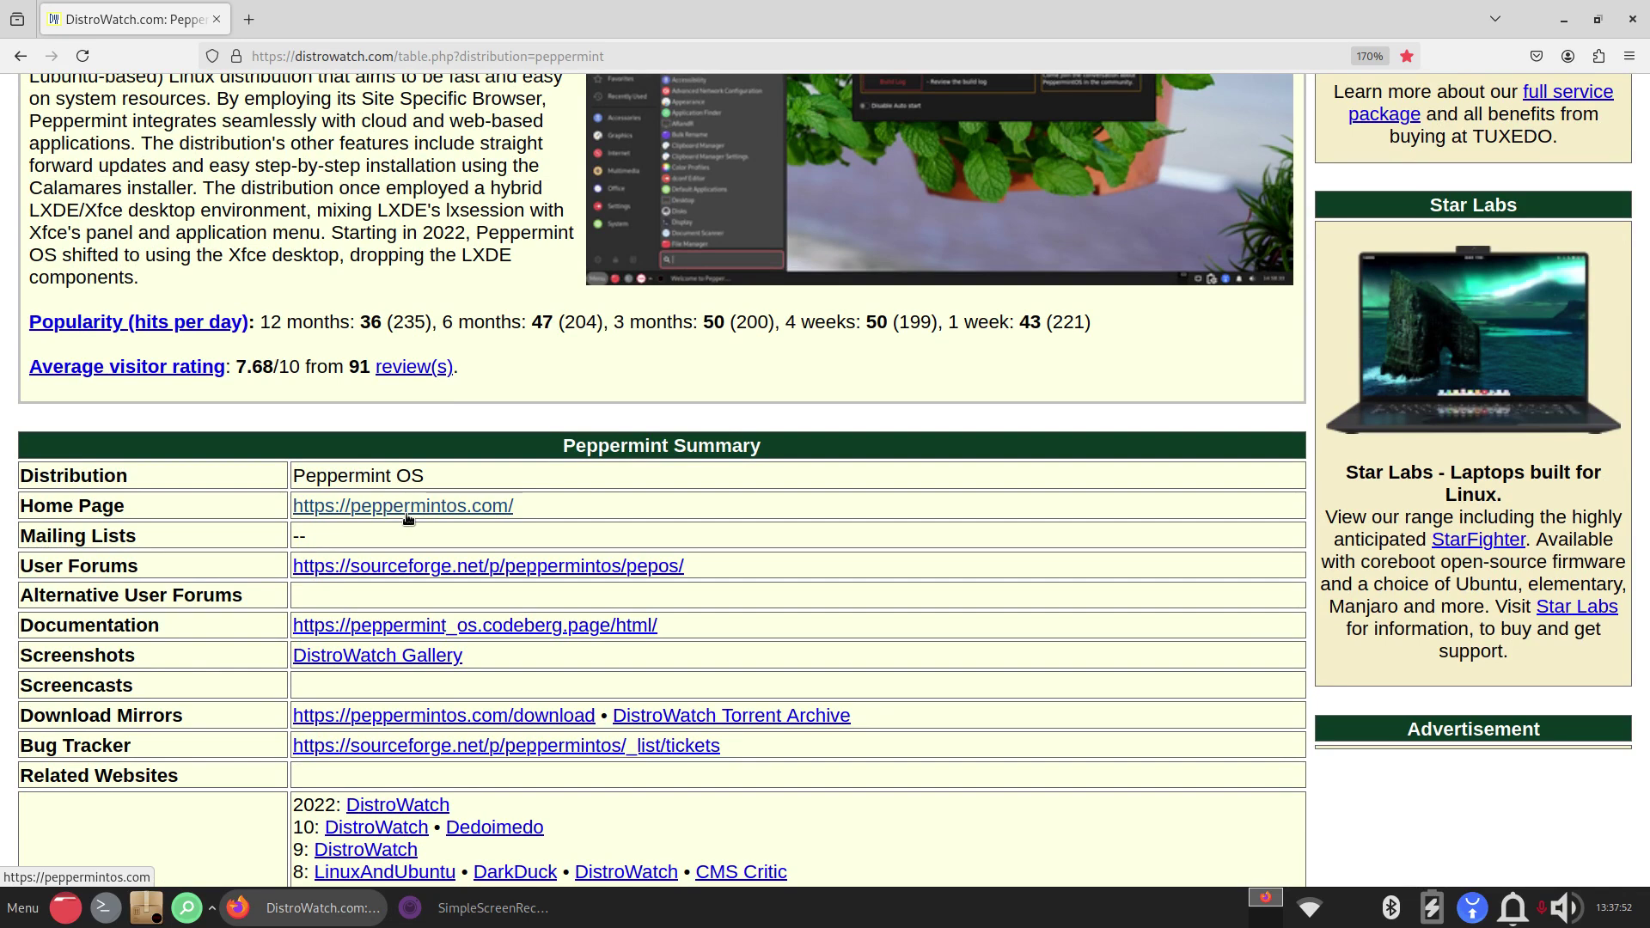
# Step: Go from the Peppermint home page to Download Peppermint and highlight the OS Flagship heading
pyautogui.click(408, 514)
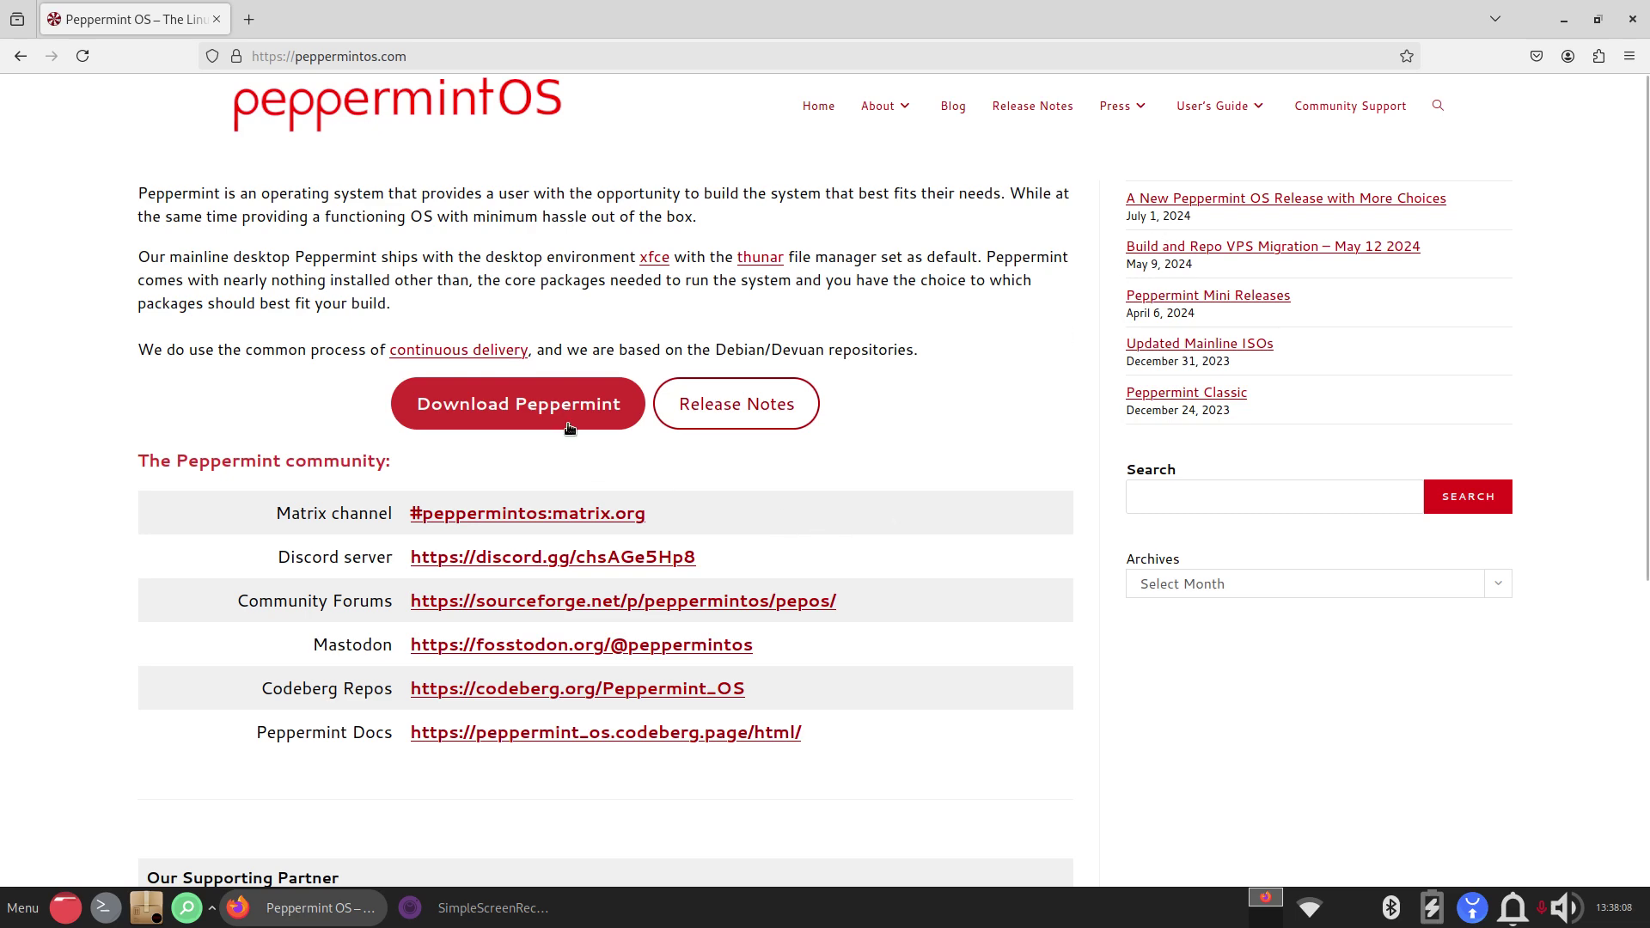
pyautogui.click(476, 406)
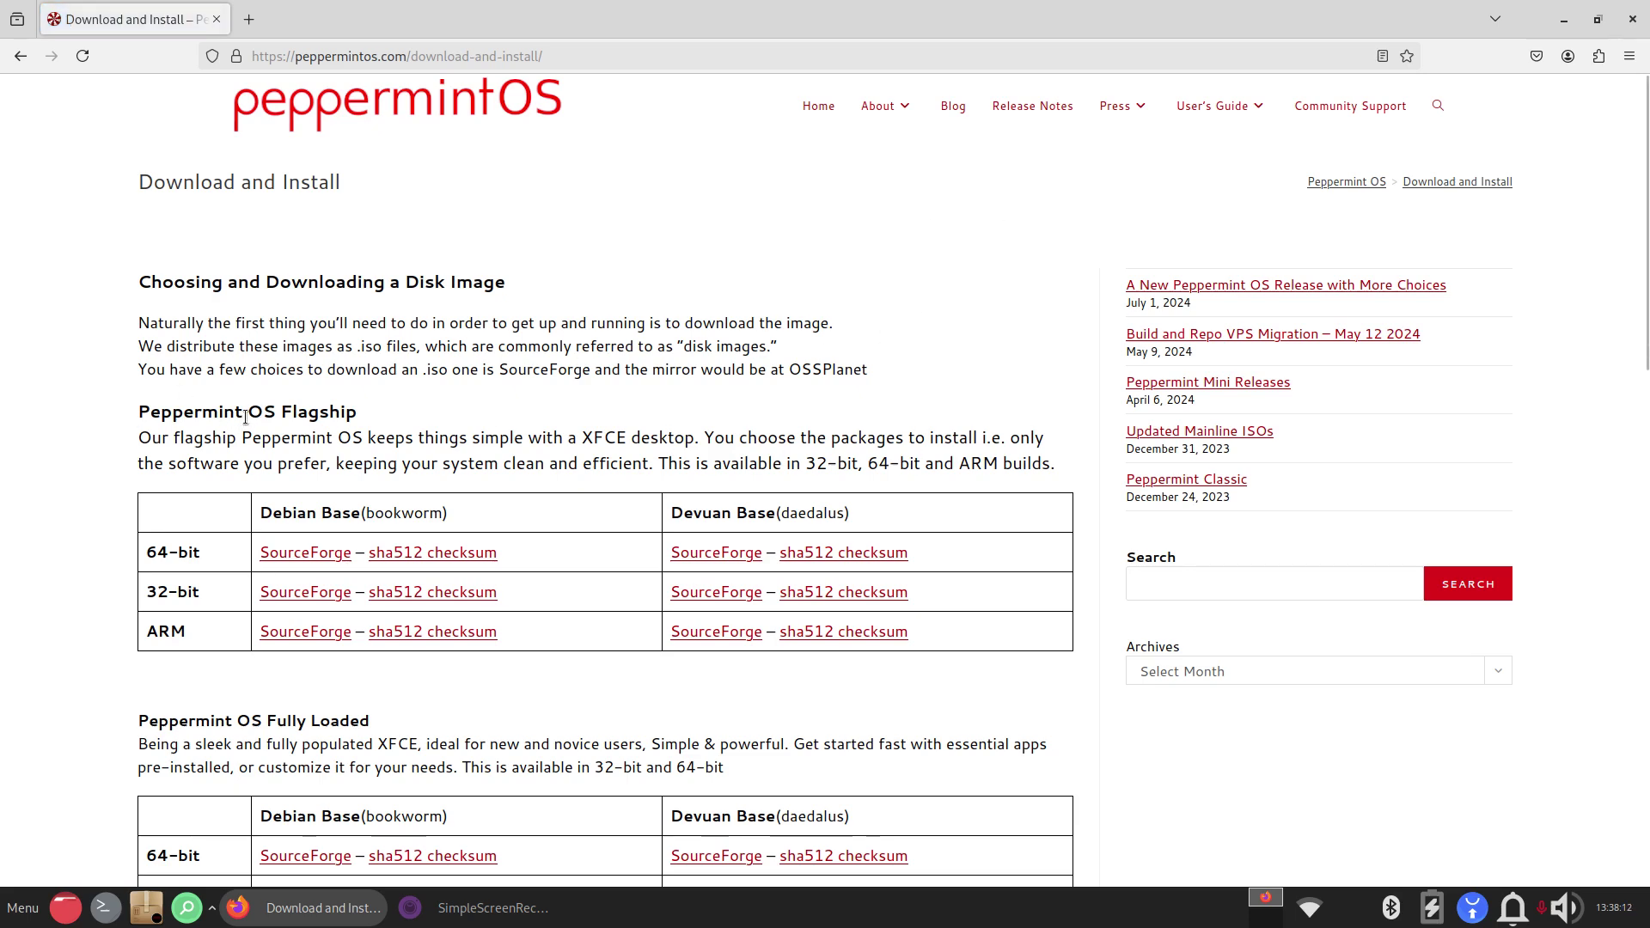
pyautogui.moveTo(249, 413); pyautogui.dragTo(386, 407)
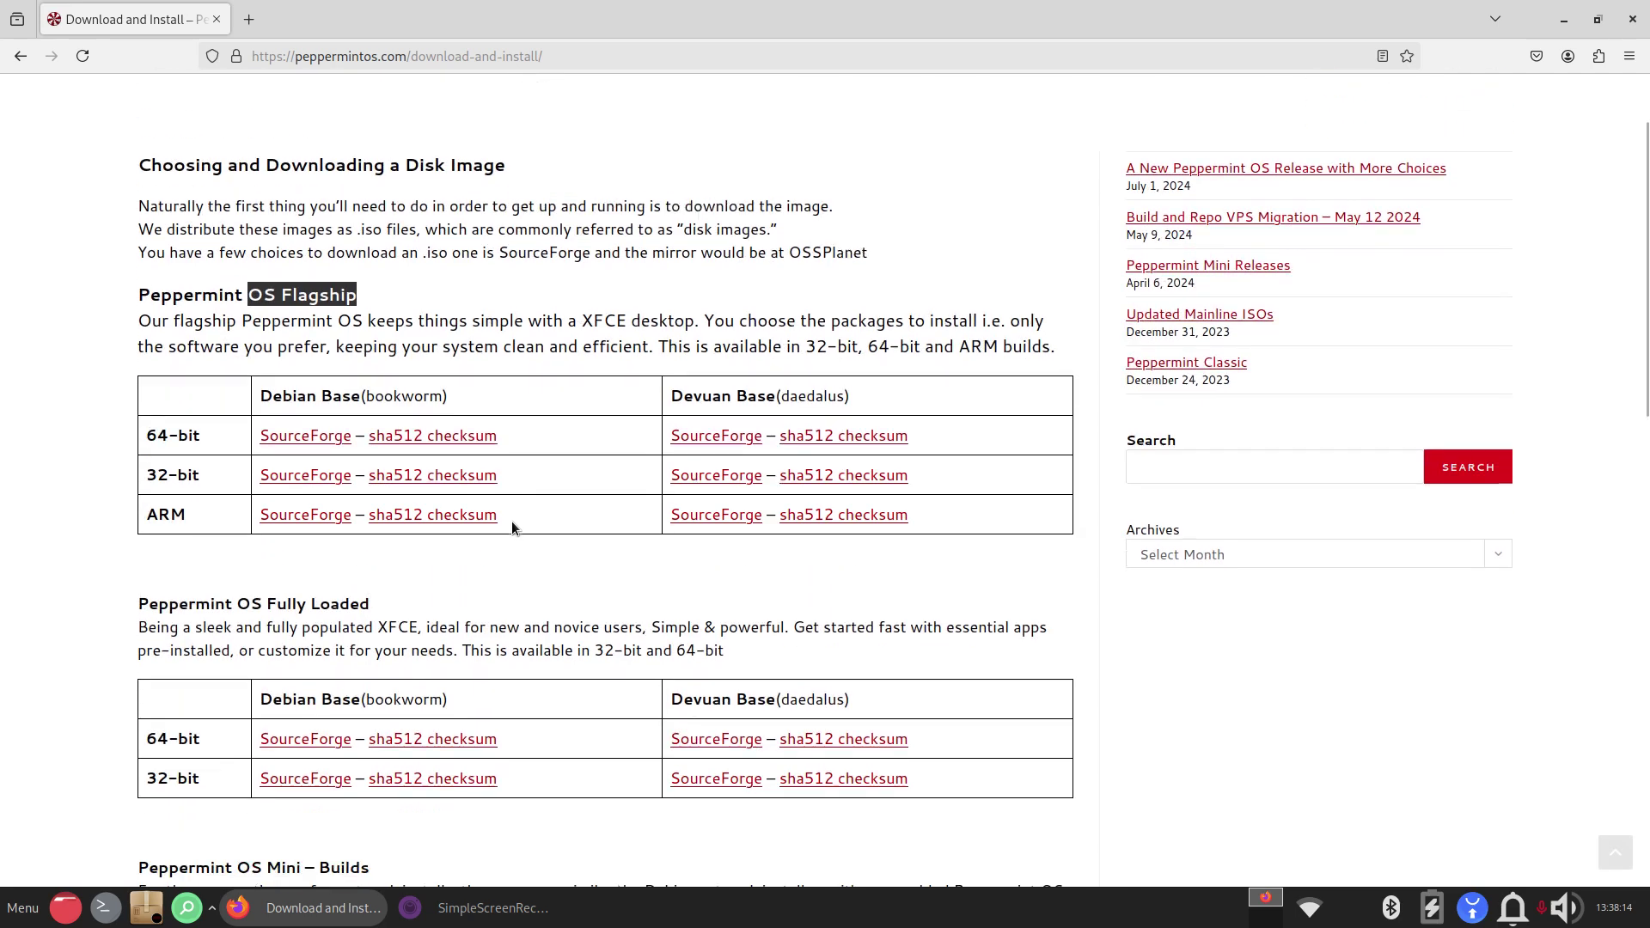
pyautogui.scroll(-2, 512, 522)
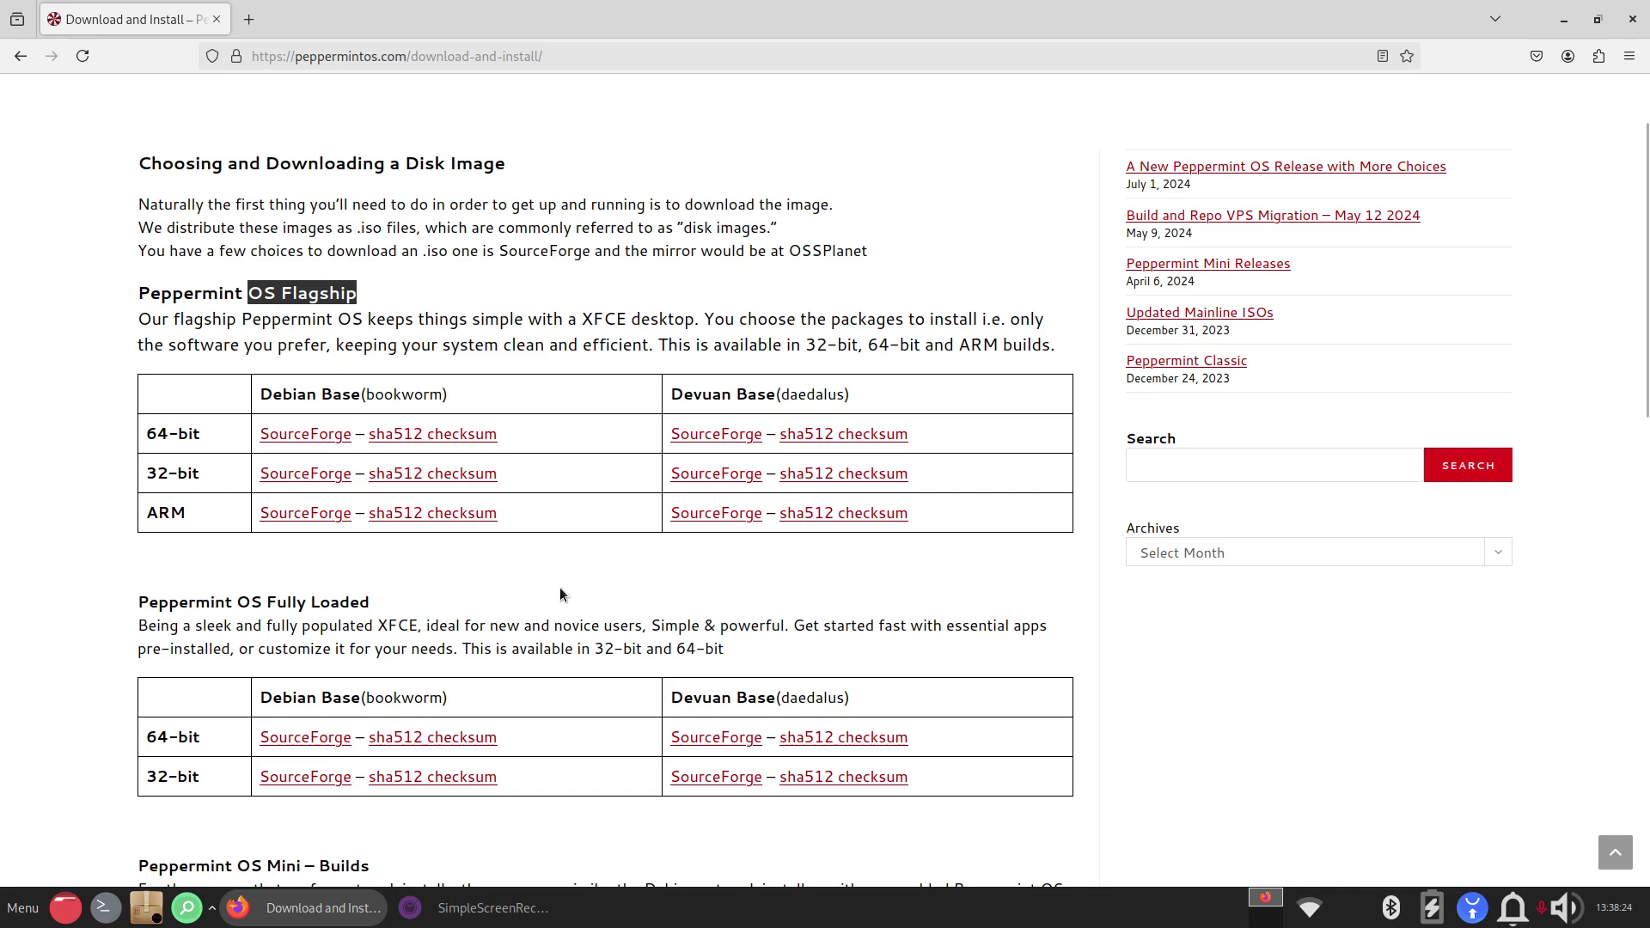
pyautogui.scroll(-2, 560, 586)
# Step: Highlight an edition heading, scroll down to the checksum instructions, and close Firefox
pyautogui.moveTo(267, 483); pyautogui.dragTo(394, 476)
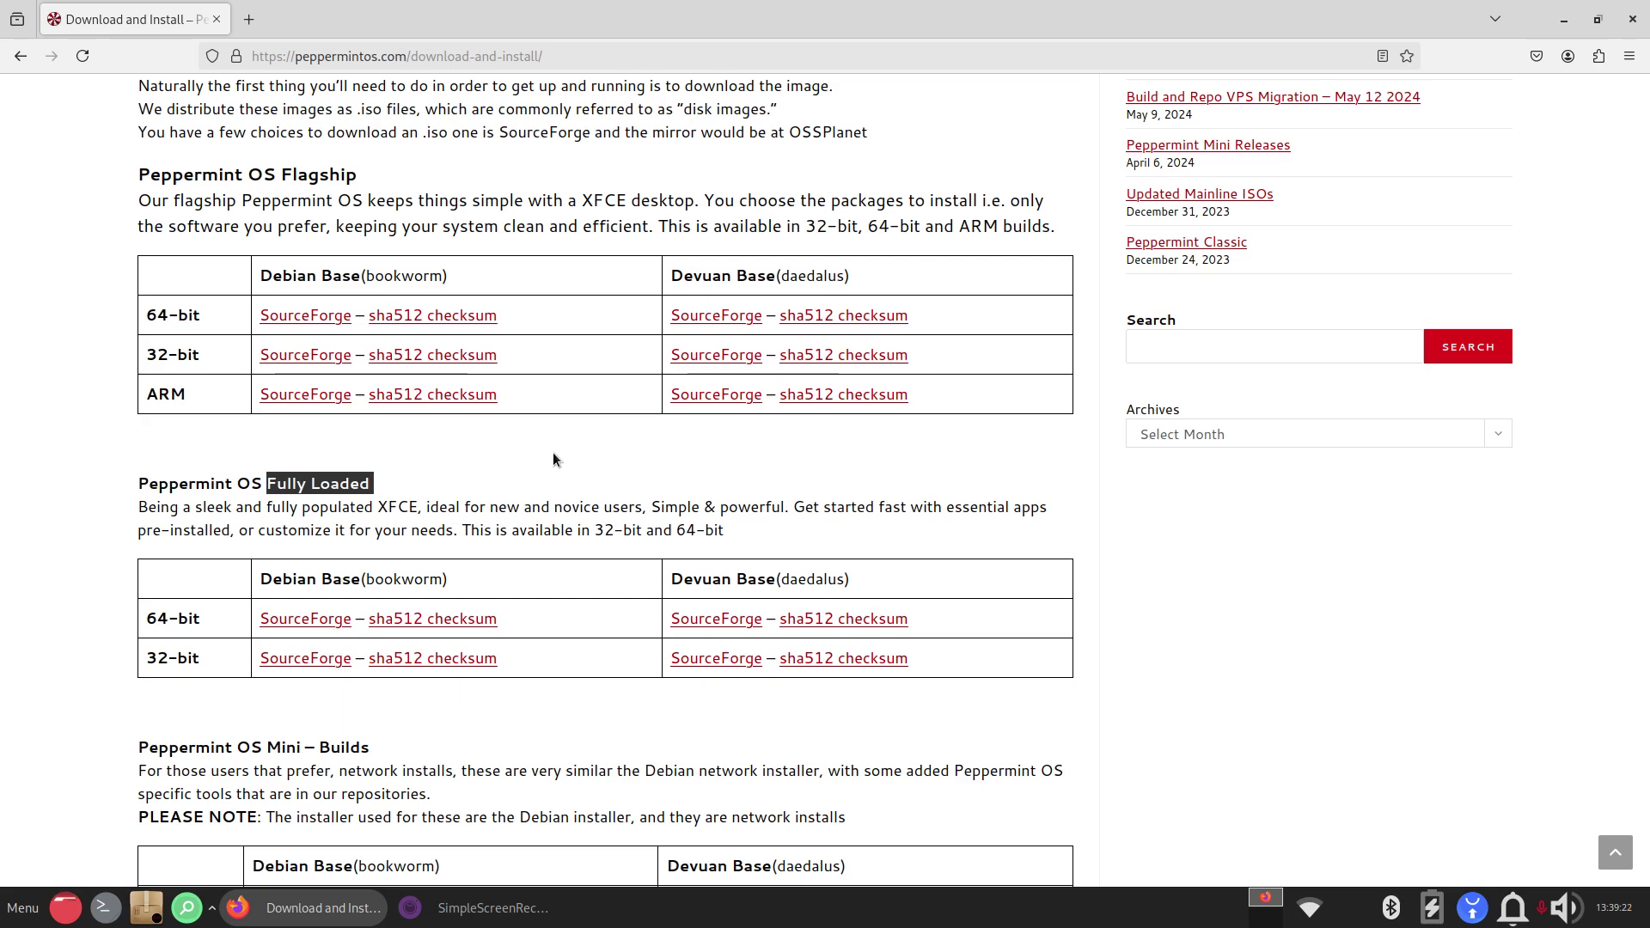
pyautogui.scroll(-3, 533, 619)
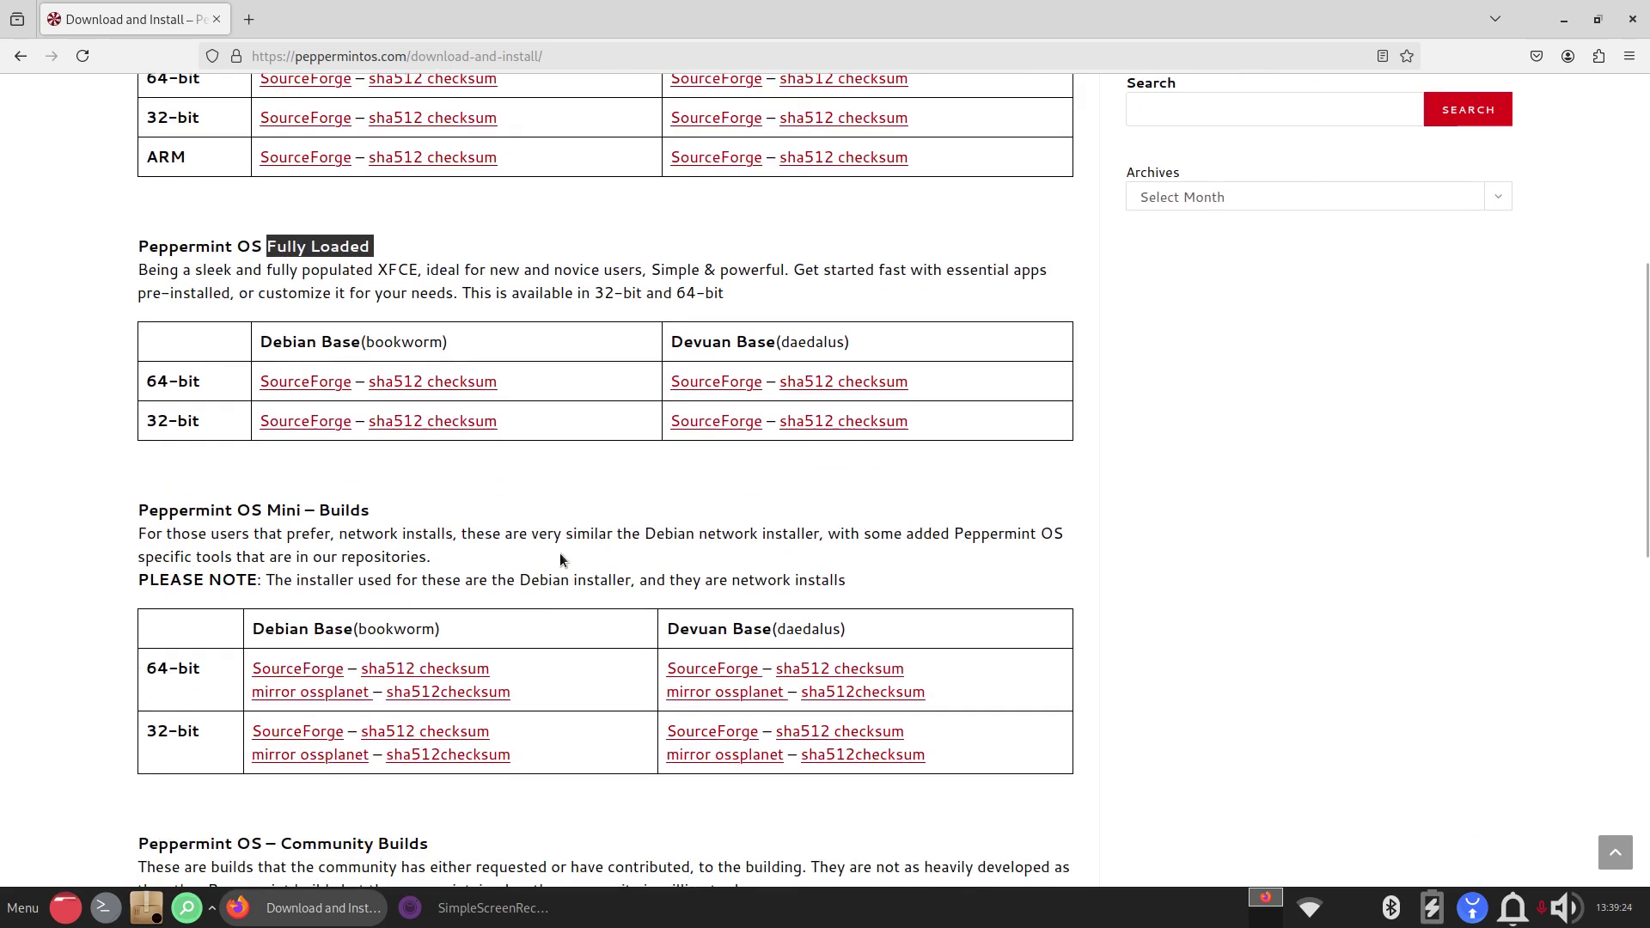
pyautogui.scroll(-4, 560, 557)
pyautogui.scroll(-5, 559, 558)
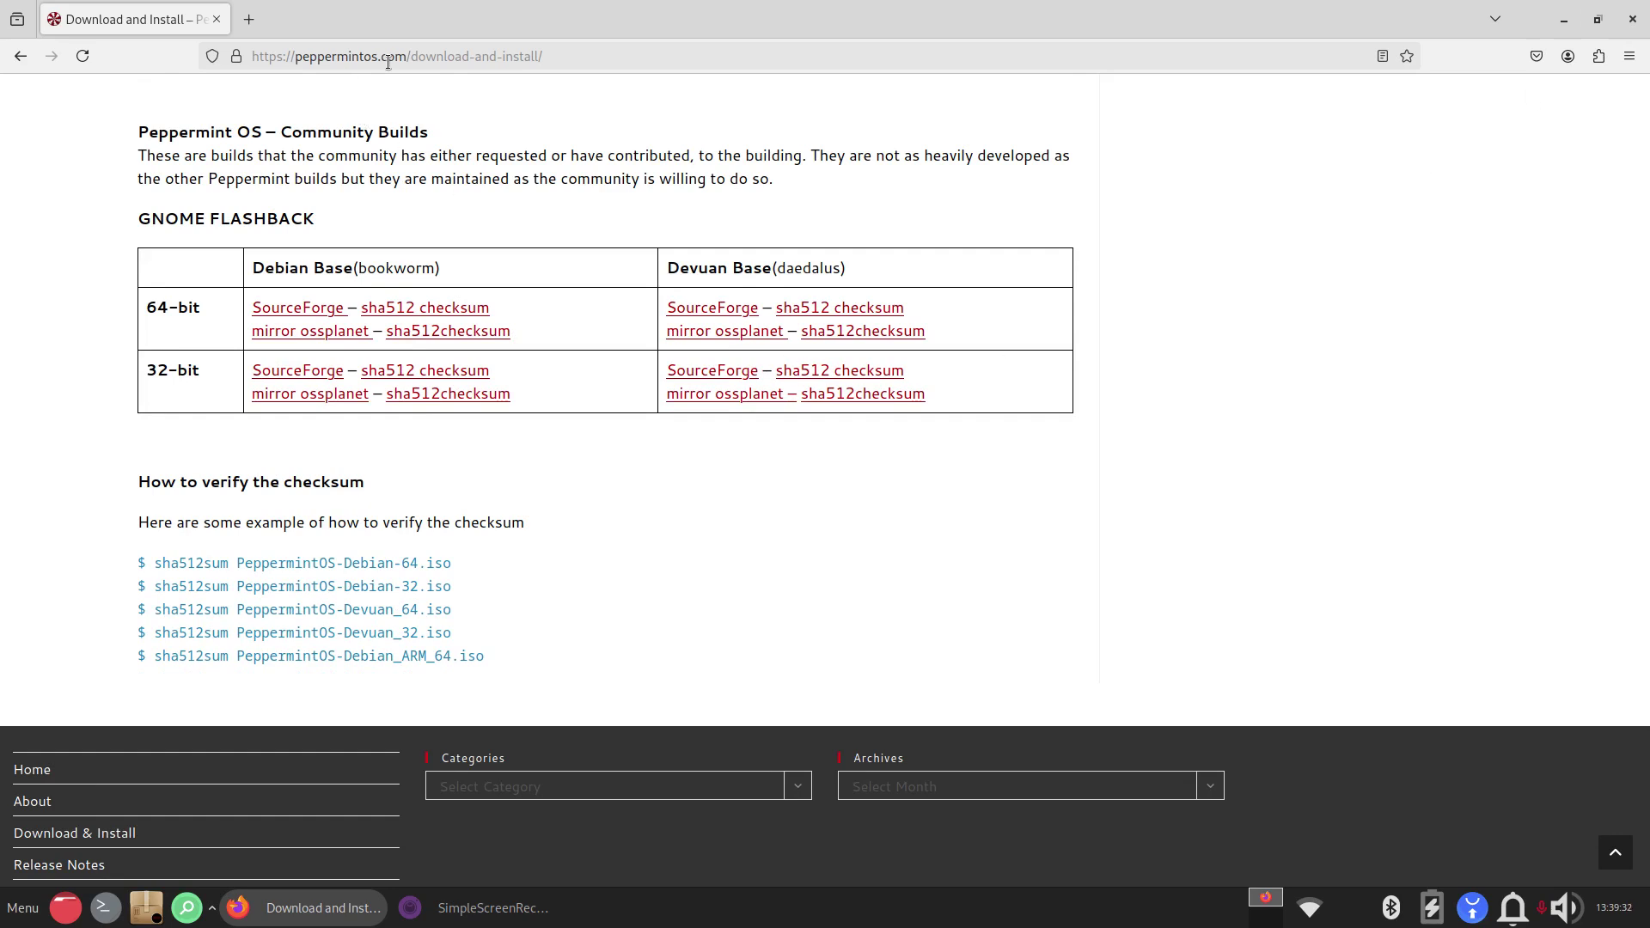
pyautogui.click(1633, 20)
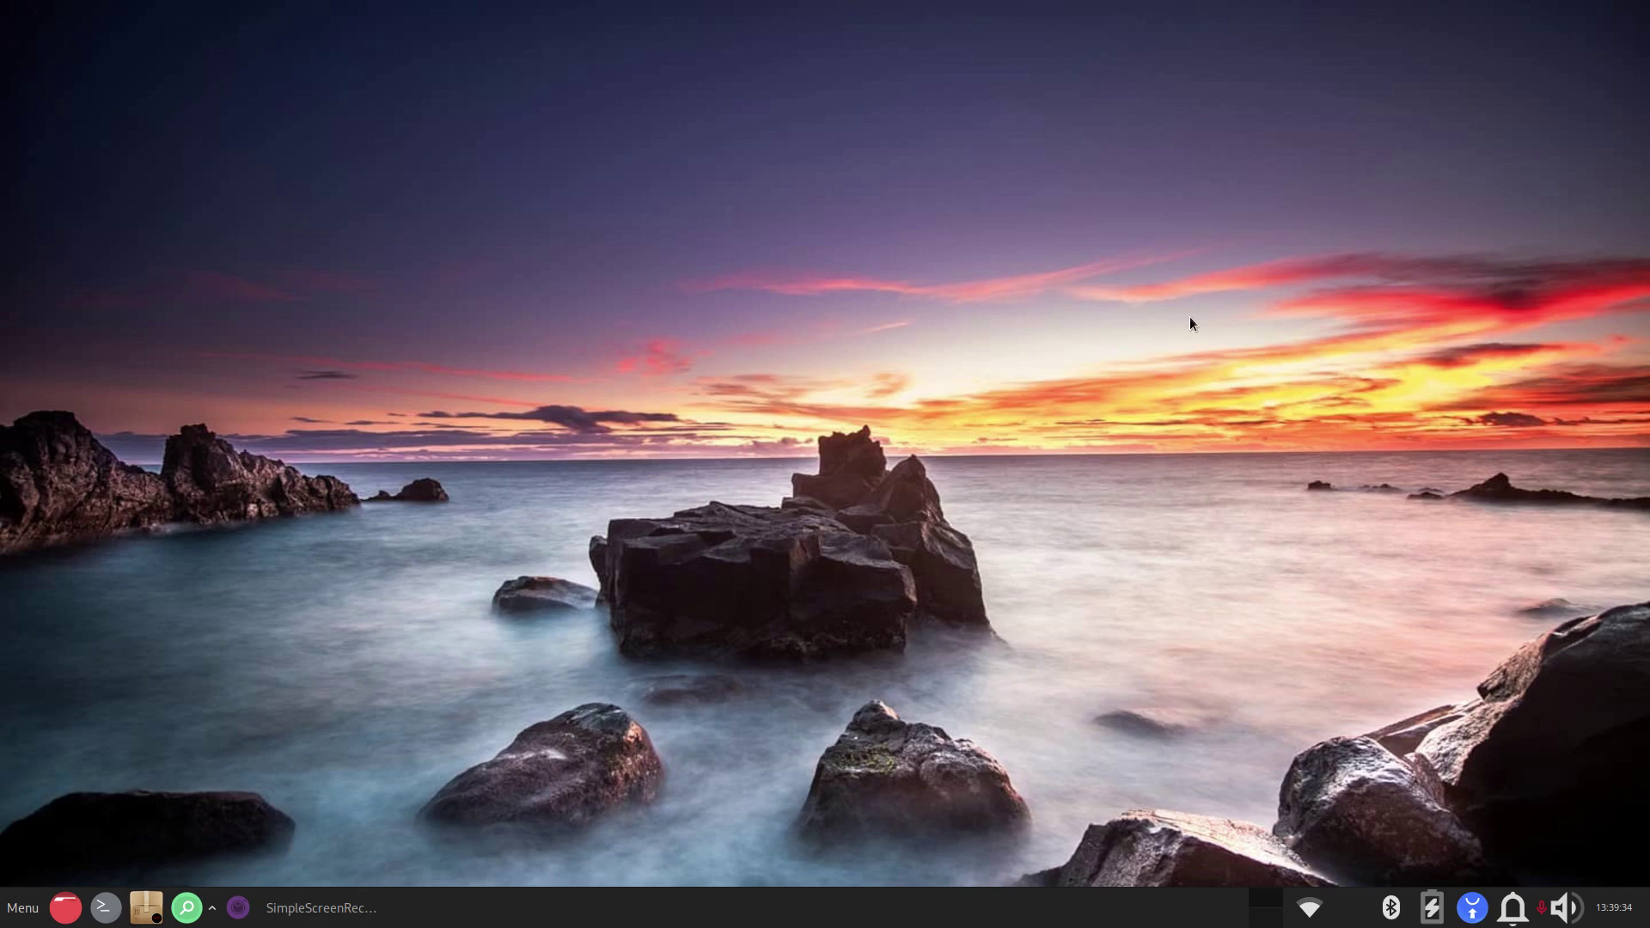
# Step: Preview the panel calendar, Application Finder and extra launchers, then start a terminal
pyautogui.click(1612, 911)
pyautogui.click(1606, 915)
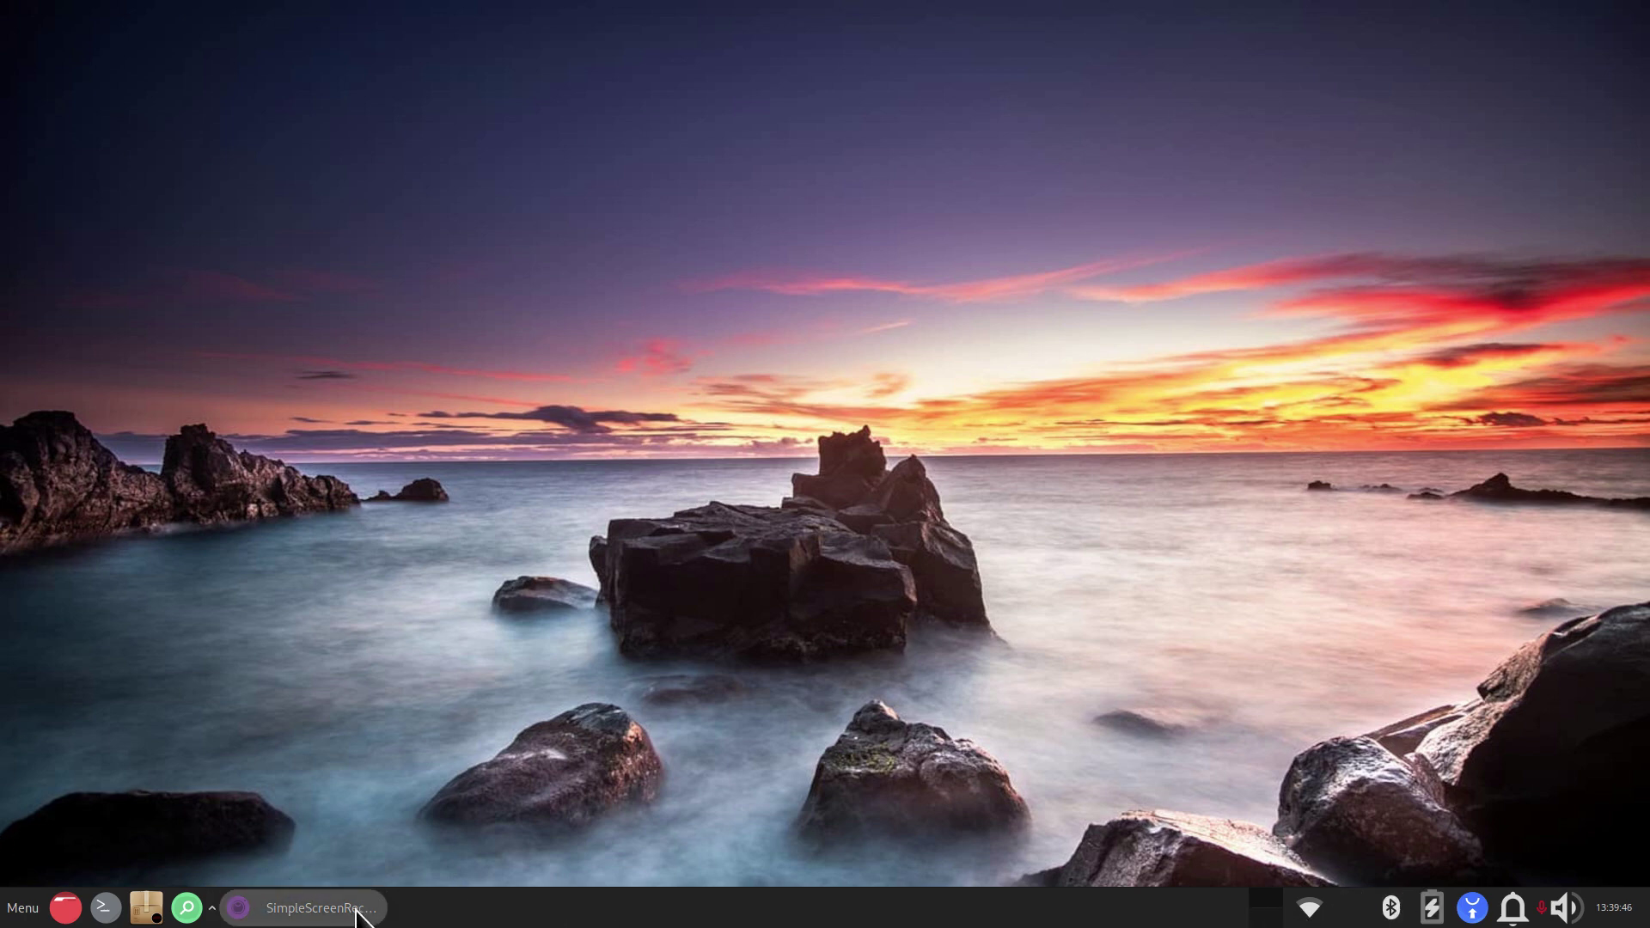
pyautogui.click(194, 911)
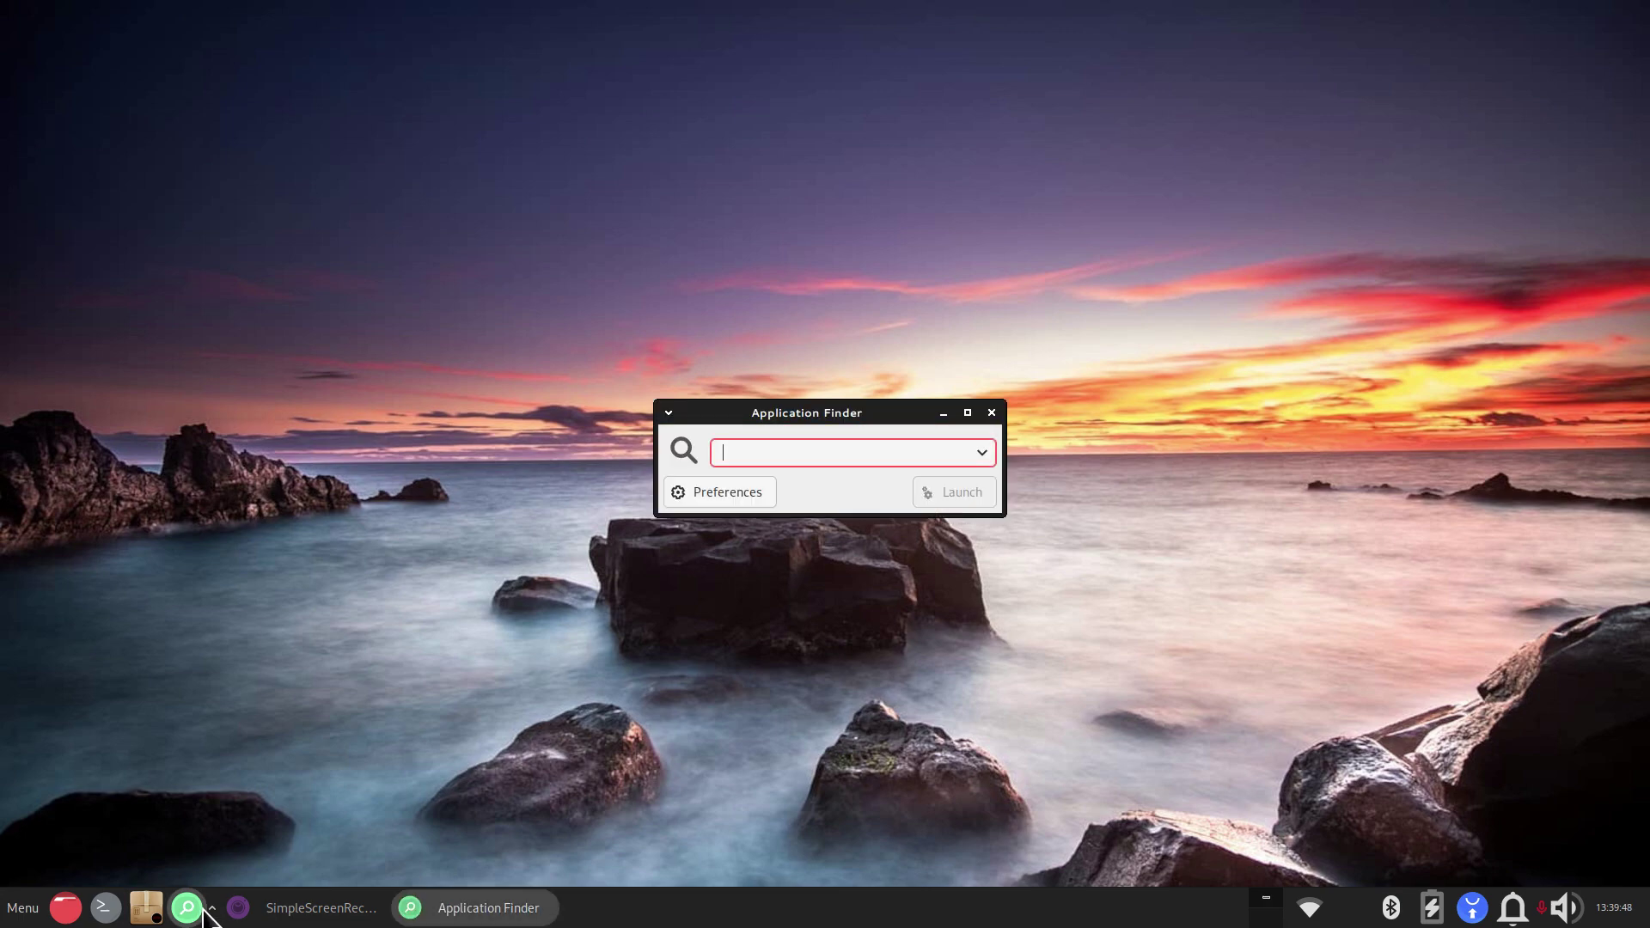
pyautogui.click(993, 413)
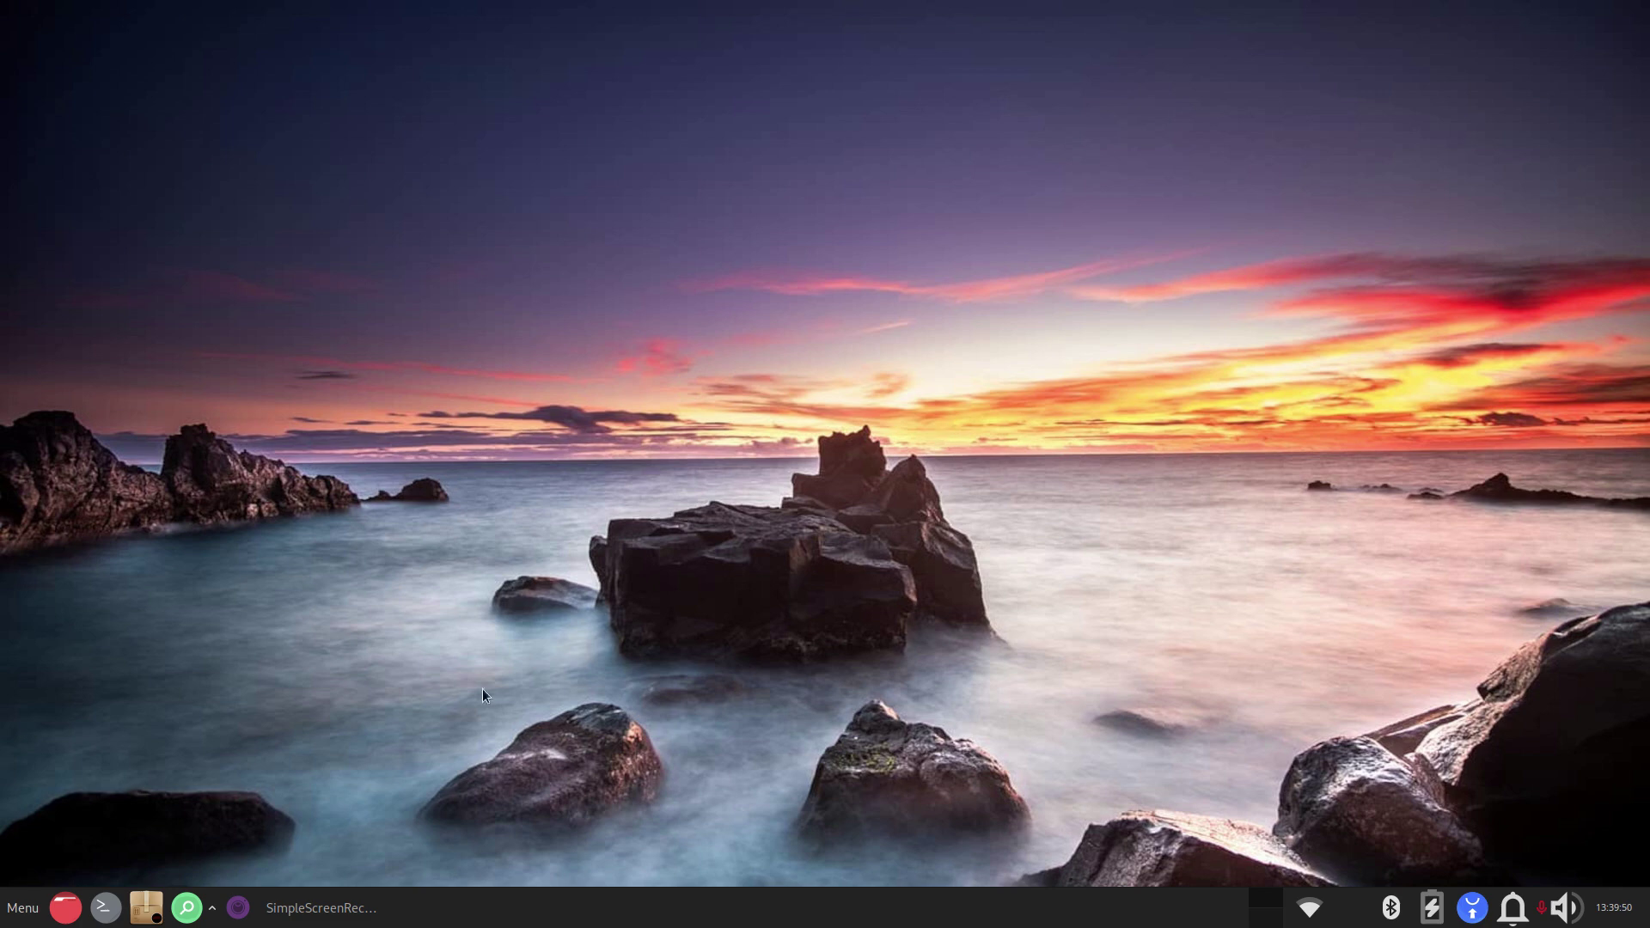
pyautogui.click(212, 918)
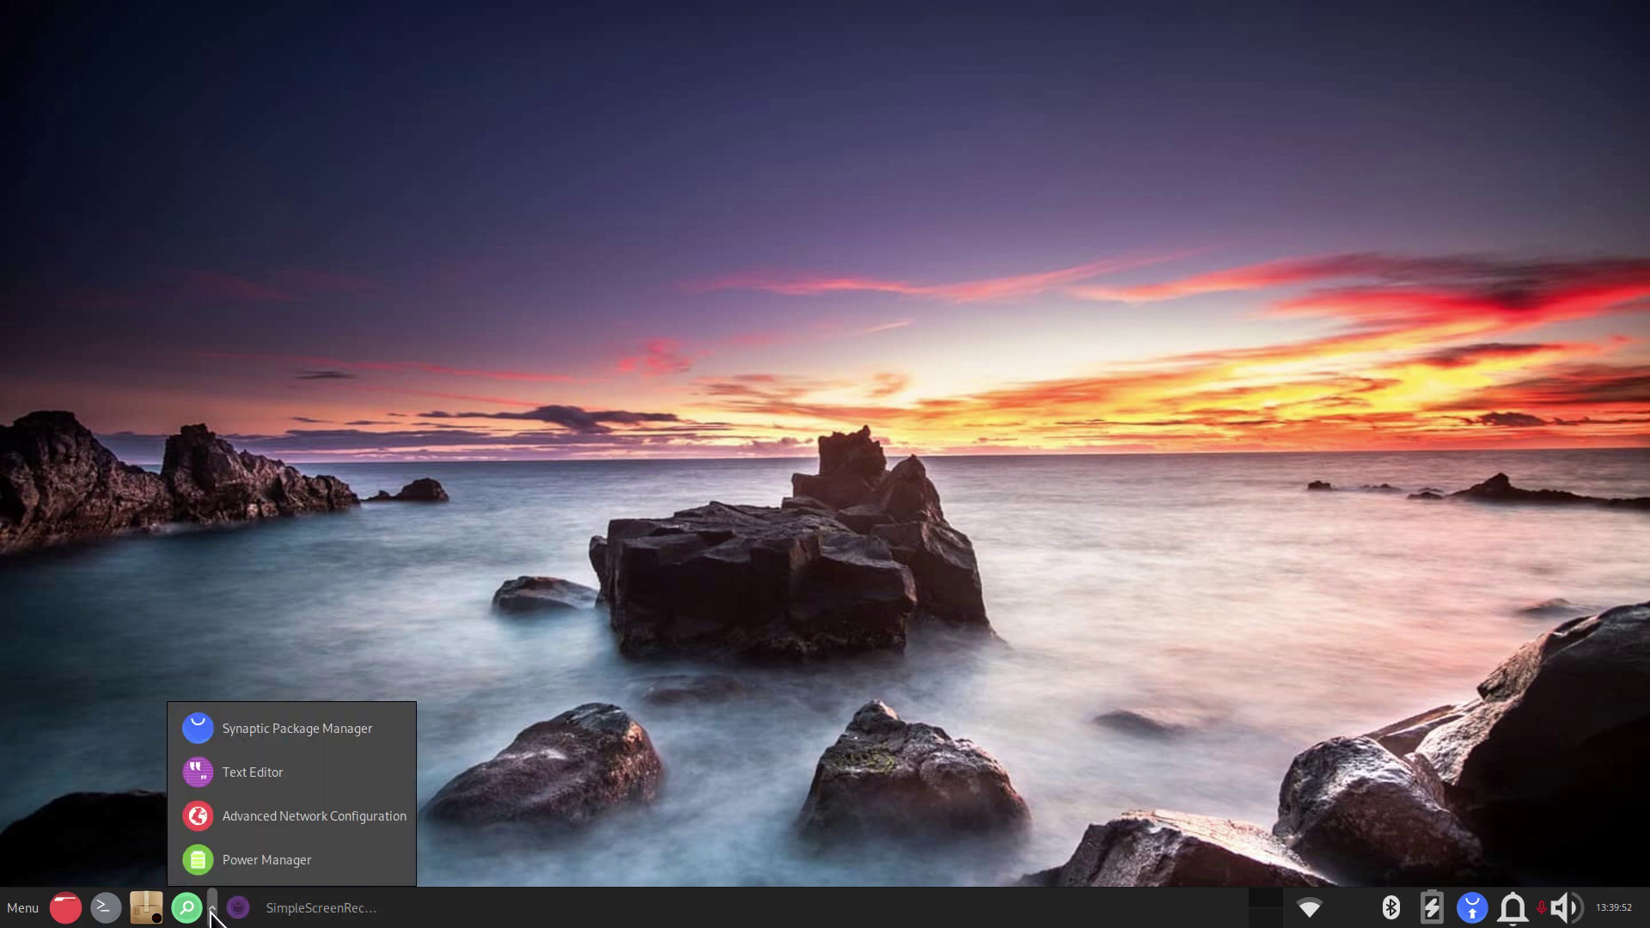
pyautogui.click(107, 909)
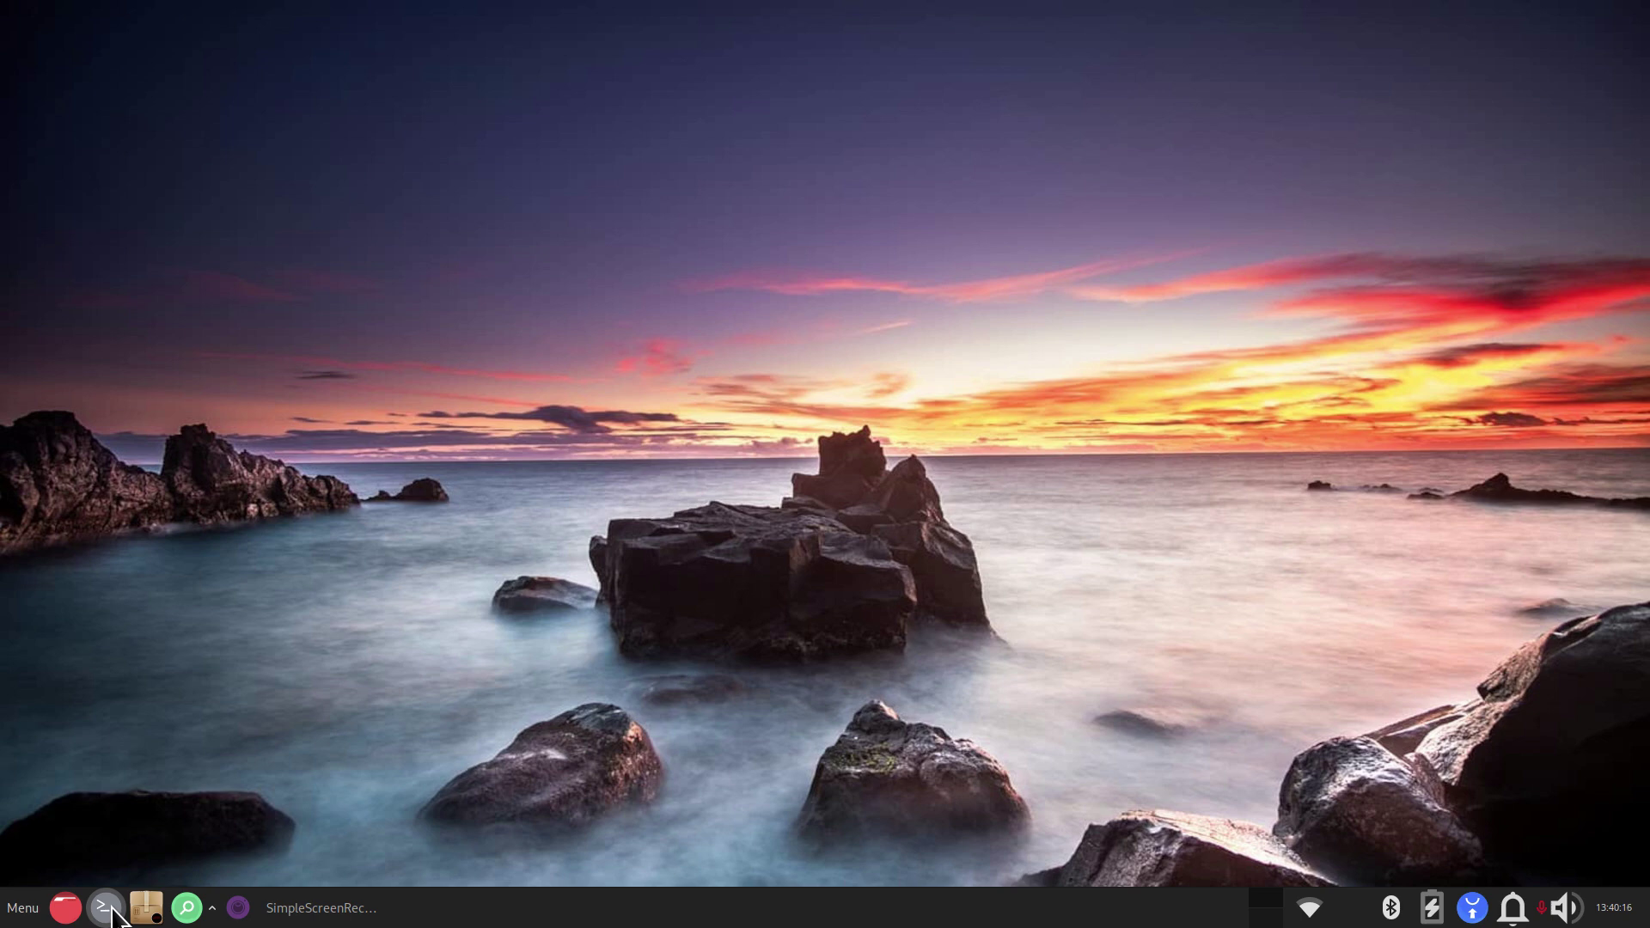
# Step: Centre the terminal and rerun inxi -Fxz from command history, briefly zooming the text
pyautogui.moveTo(232, 29); pyautogui.dragTo(612, 212)
pyautogui.press('Up')
pyautogui.press('Up')
pyautogui.press('Down')
pyautogui.press('Up')
pyautogui.press('Down')
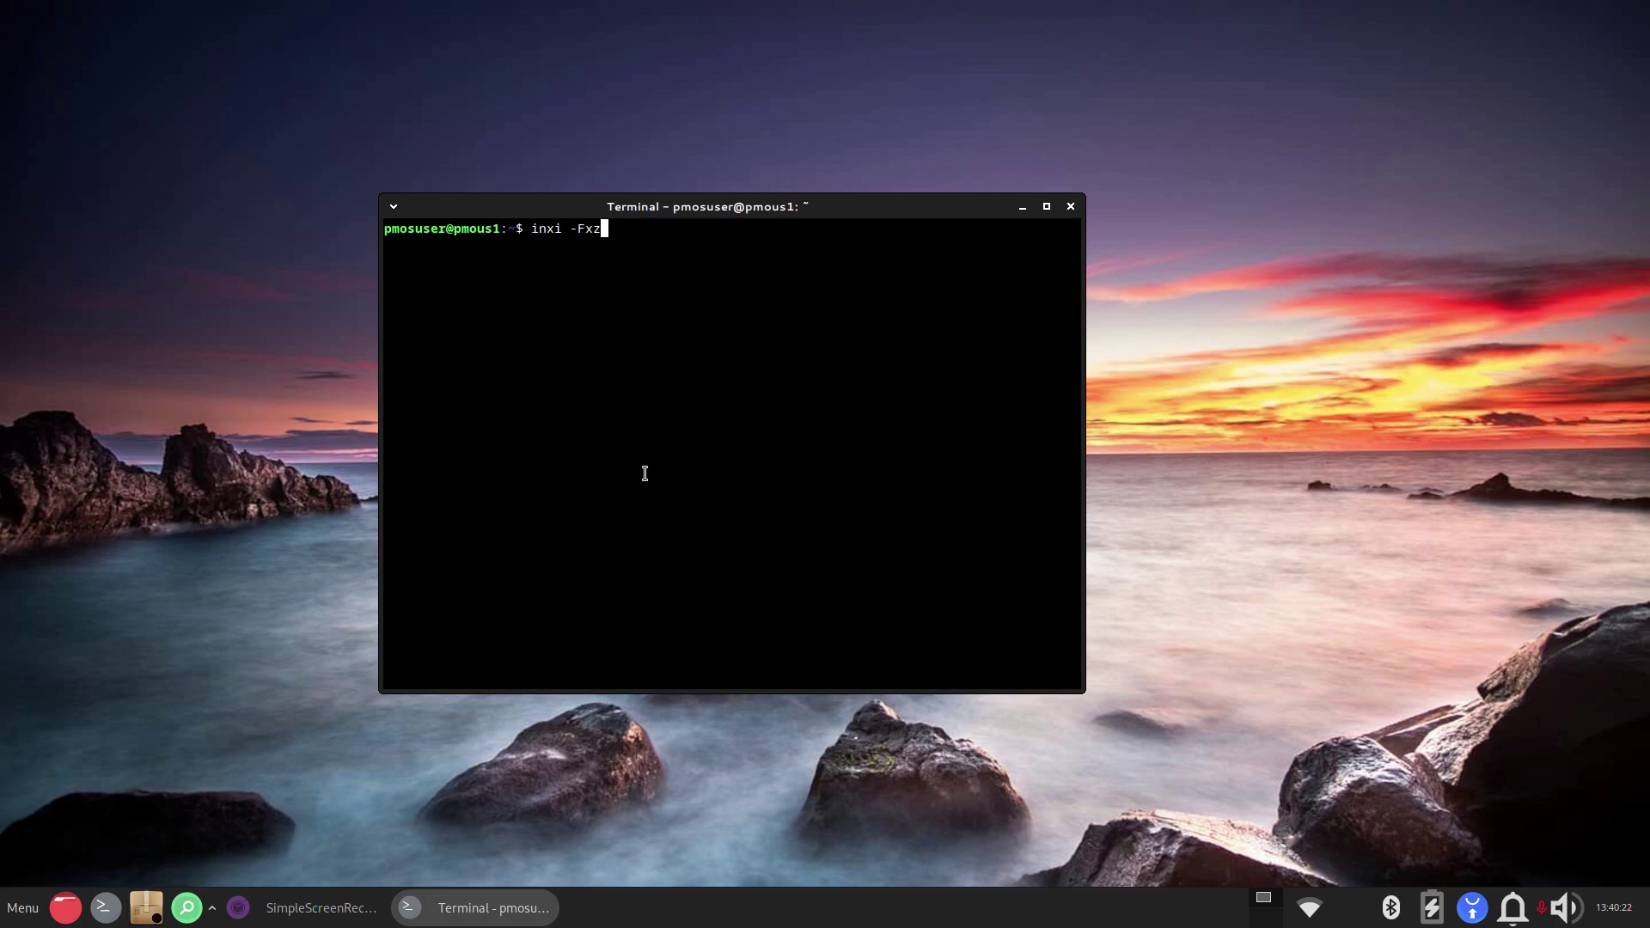
pyautogui.press('Return')
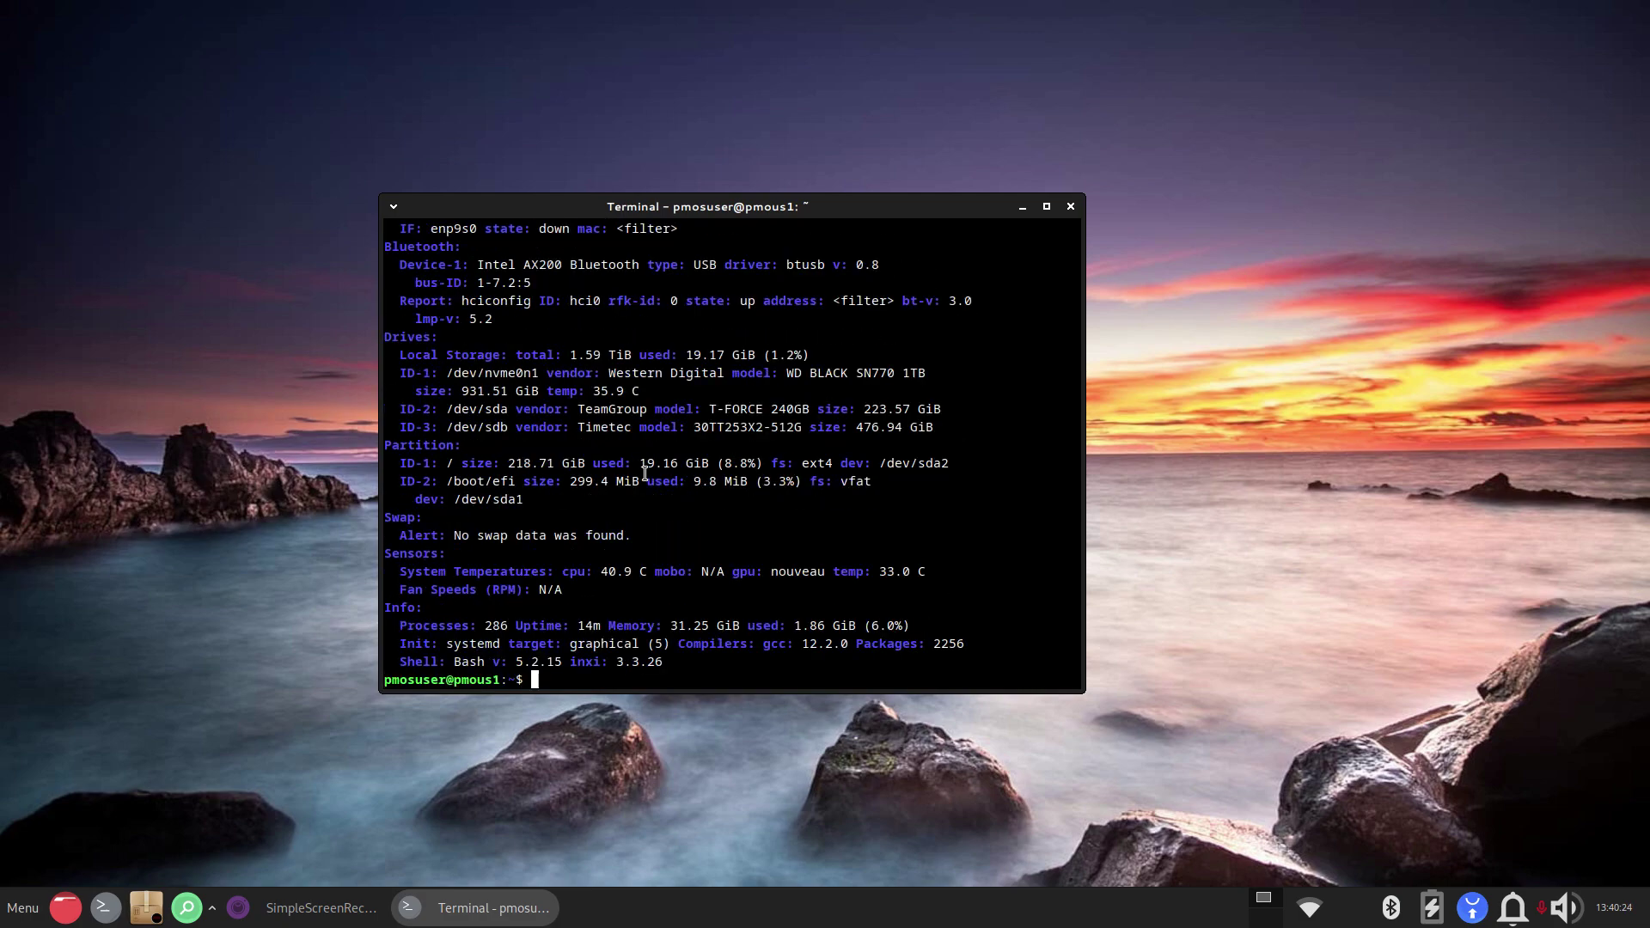
pyautogui.scroll(1, 645, 474)
pyautogui.hotkey('ctrl', '+')
pyautogui.hotkey('ctrl', '+')
pyautogui.hotkey('ctrl', '+')
pyautogui.hotkey('ctrl', '+')
pyautogui.hotkey('ctrl', '+')
pyautogui.hotkey('ctrl', '+')
pyautogui.hotkey('ctrl', '+')
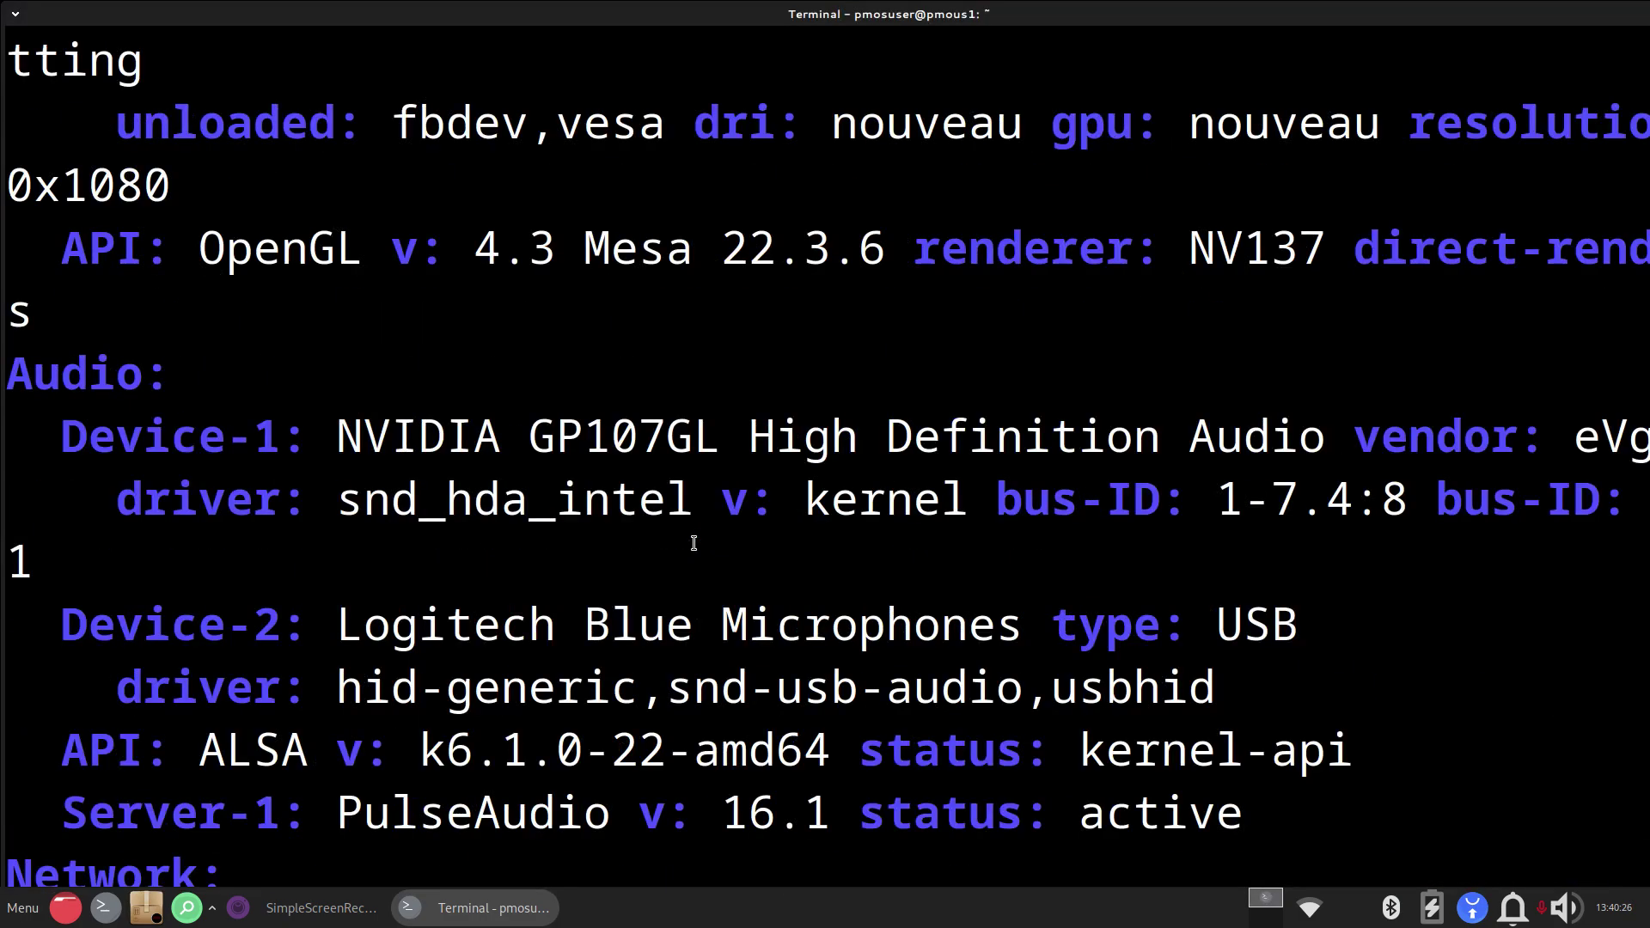
pyautogui.hotkey('ctrl', '-')
pyautogui.hotkey('ctrl', '-')
pyautogui.hotkey('ctrl', '-')
pyautogui.hotkey('ctrl', '-')
pyautogui.hotkey('ctrl', '-')
pyautogui.hotkey('ctrl', '-')
pyautogui.hotkey('ctrl', '-')
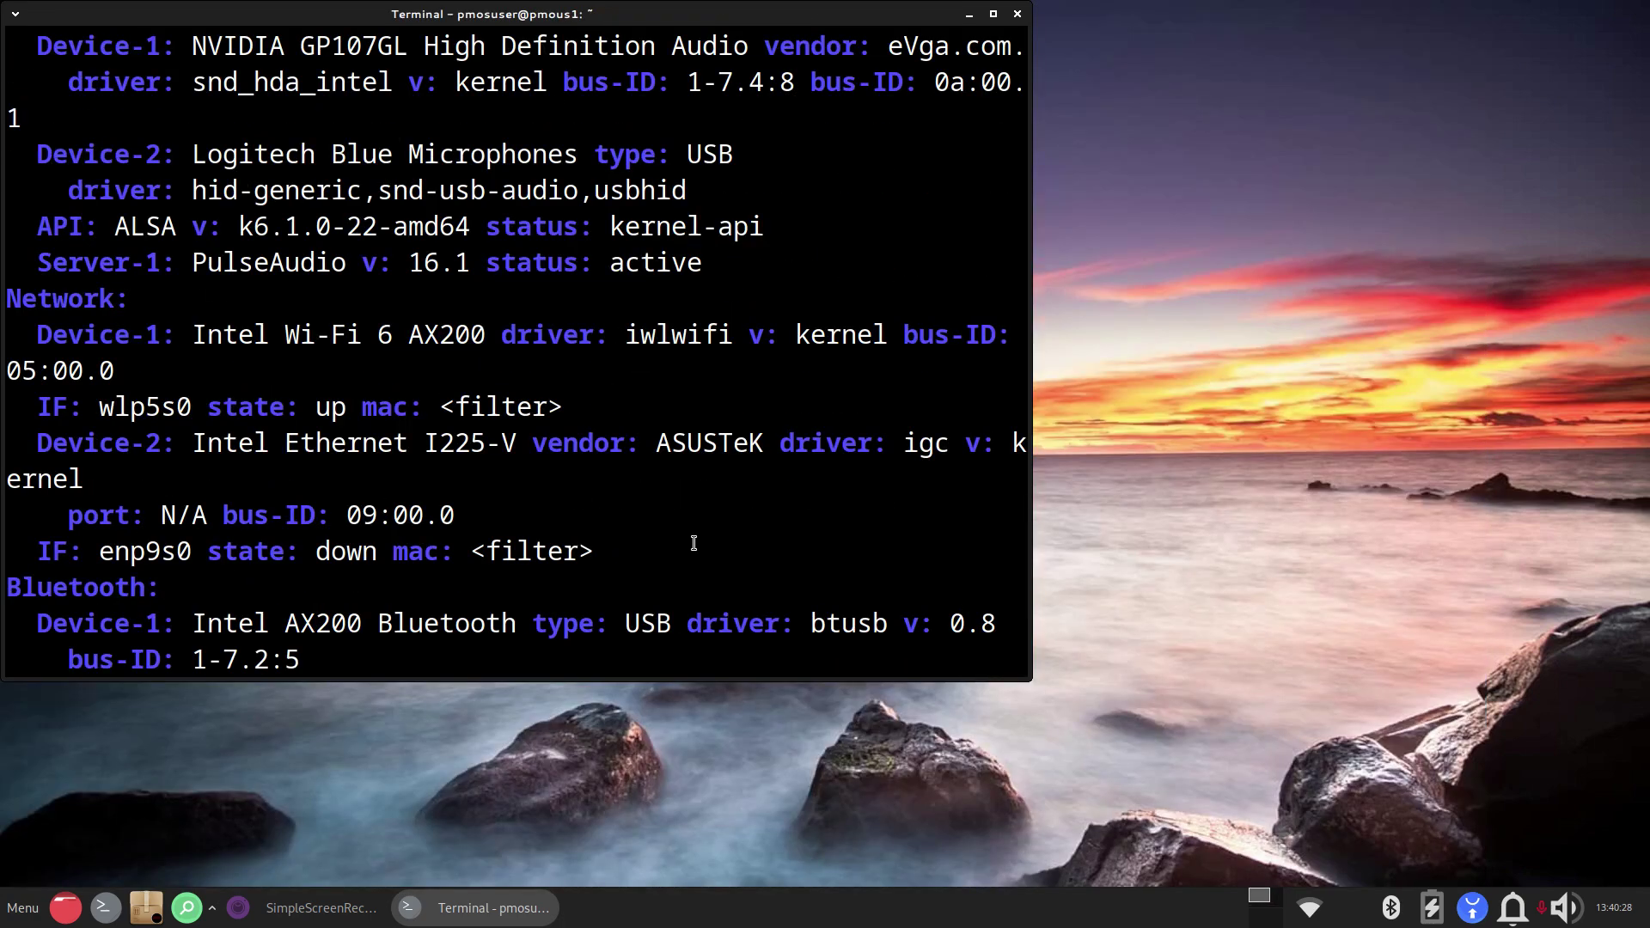
pyautogui.scroll(-10, 693, 543)
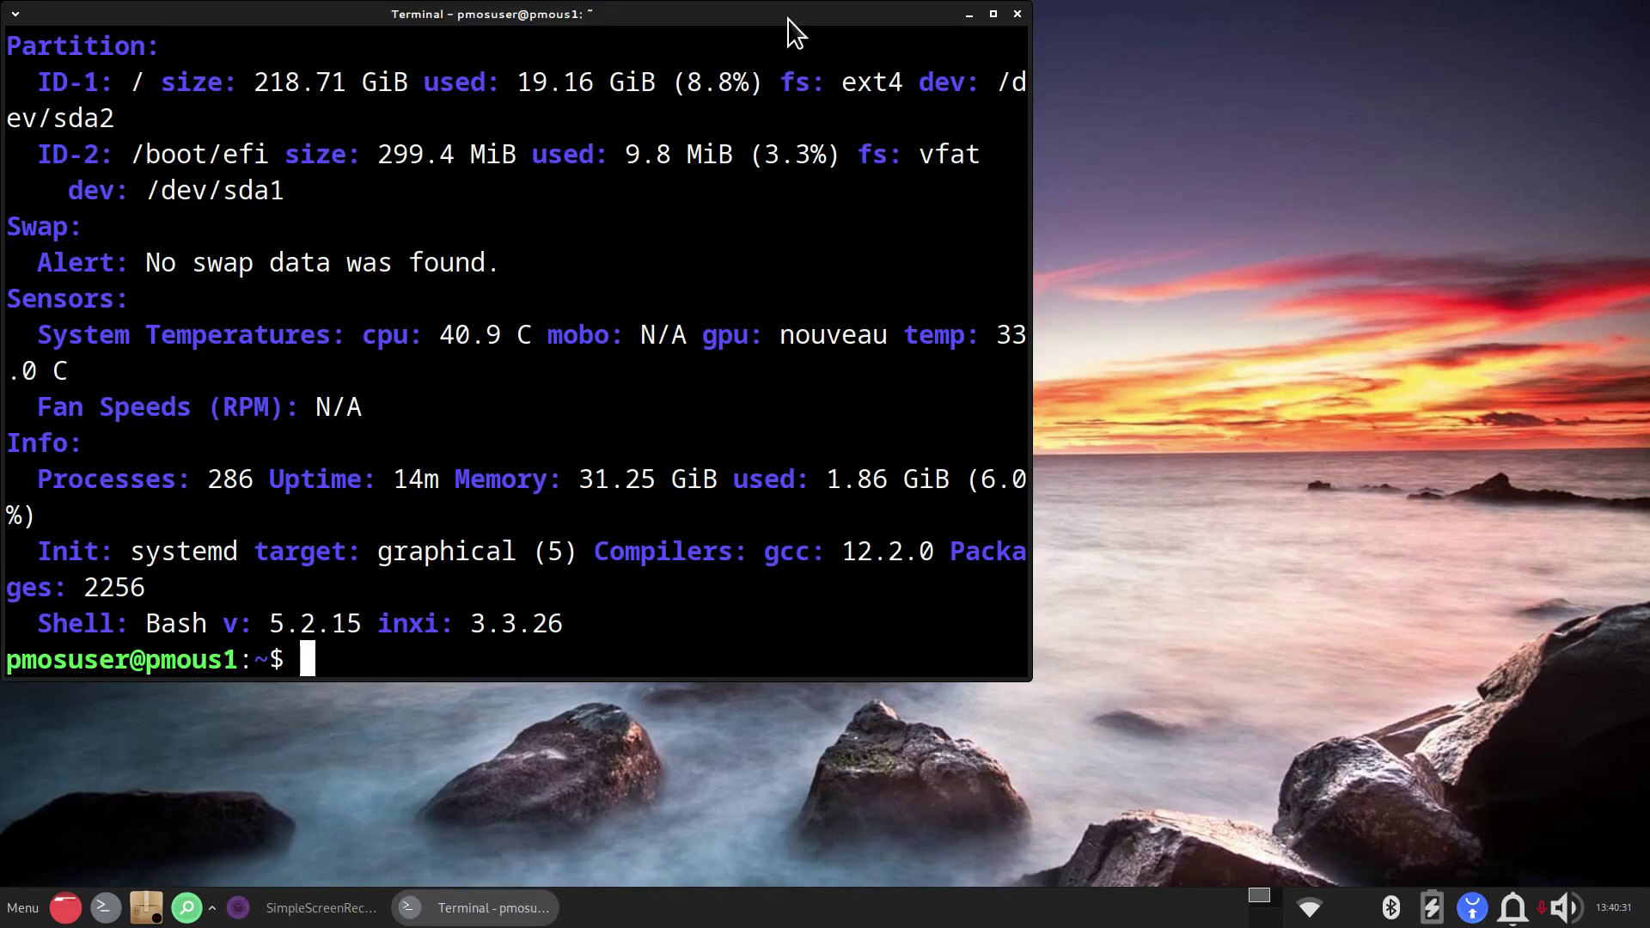
# Step: Mark kernel version 6.1 and Xfce version 4.18.1 in the report
pyautogui.moveTo(792, 25); pyautogui.dragTo(1261, 110)
pyautogui.scroll(15, 968, 379)
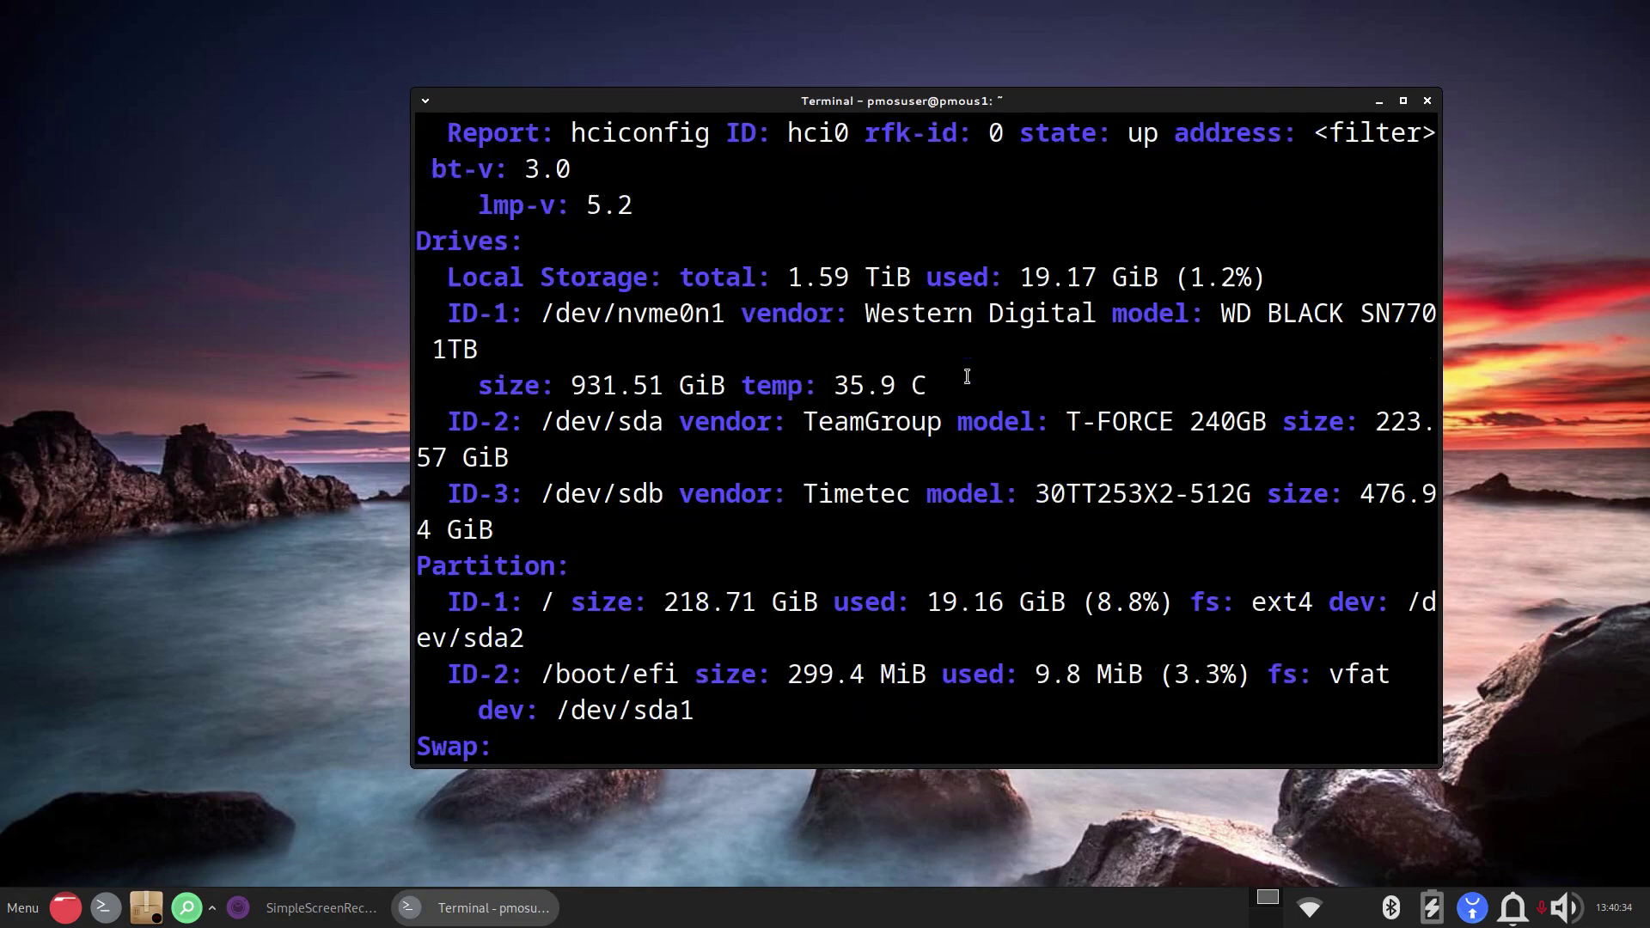
pyautogui.scroll(5, 968, 377)
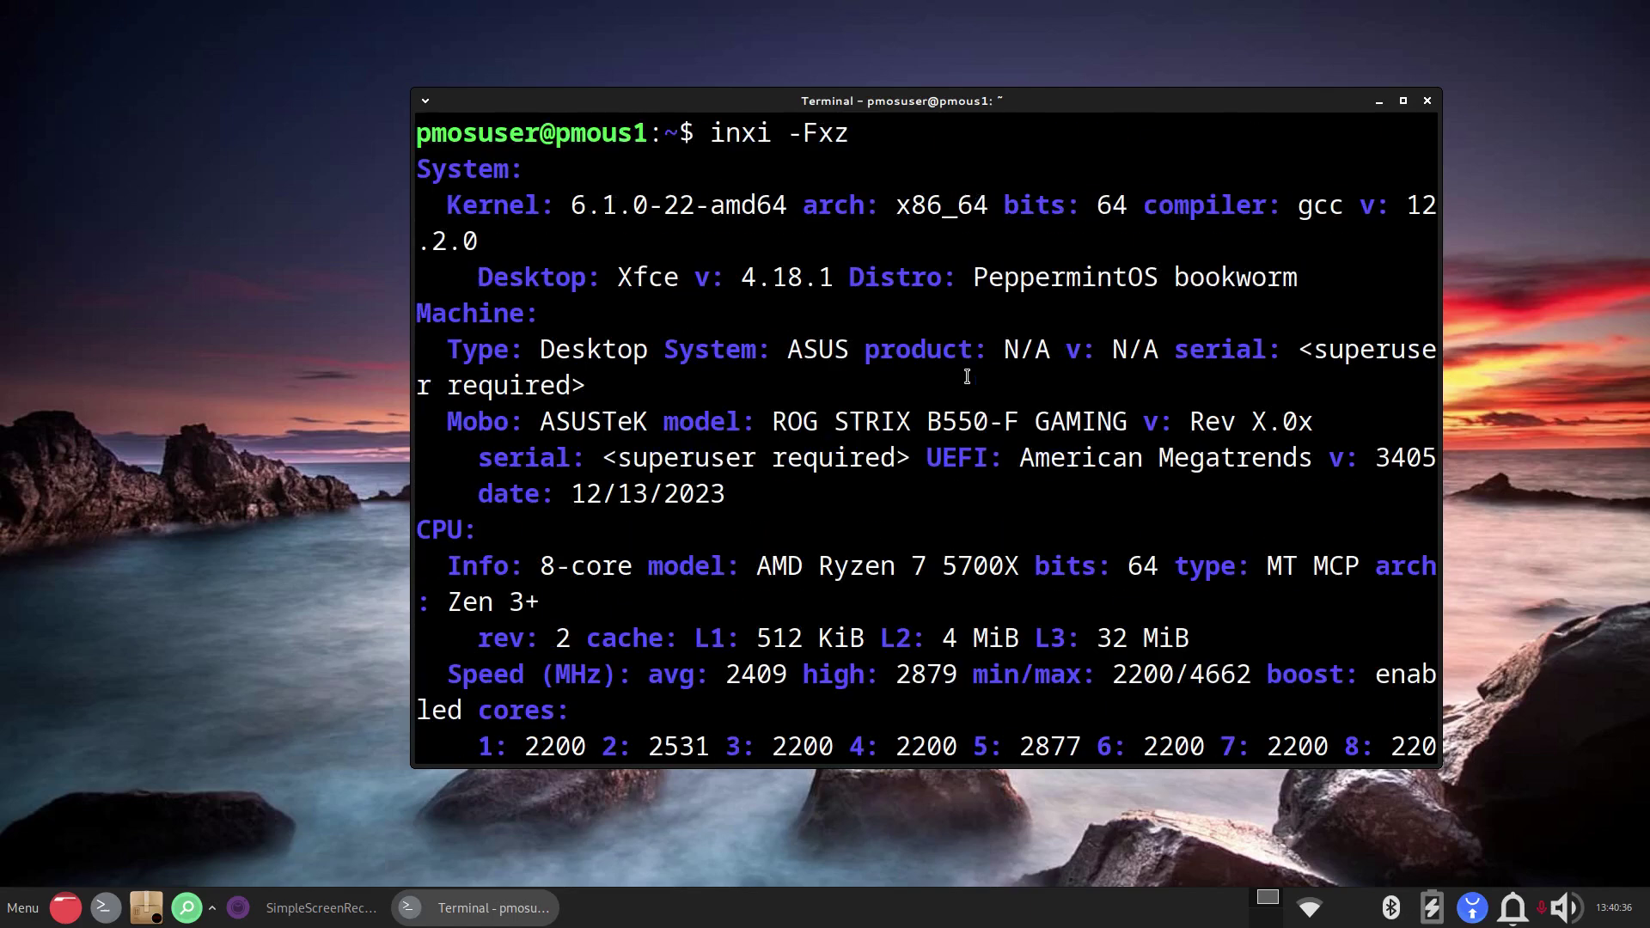
pyautogui.moveTo(564, 206); pyautogui.dragTo(632, 205)
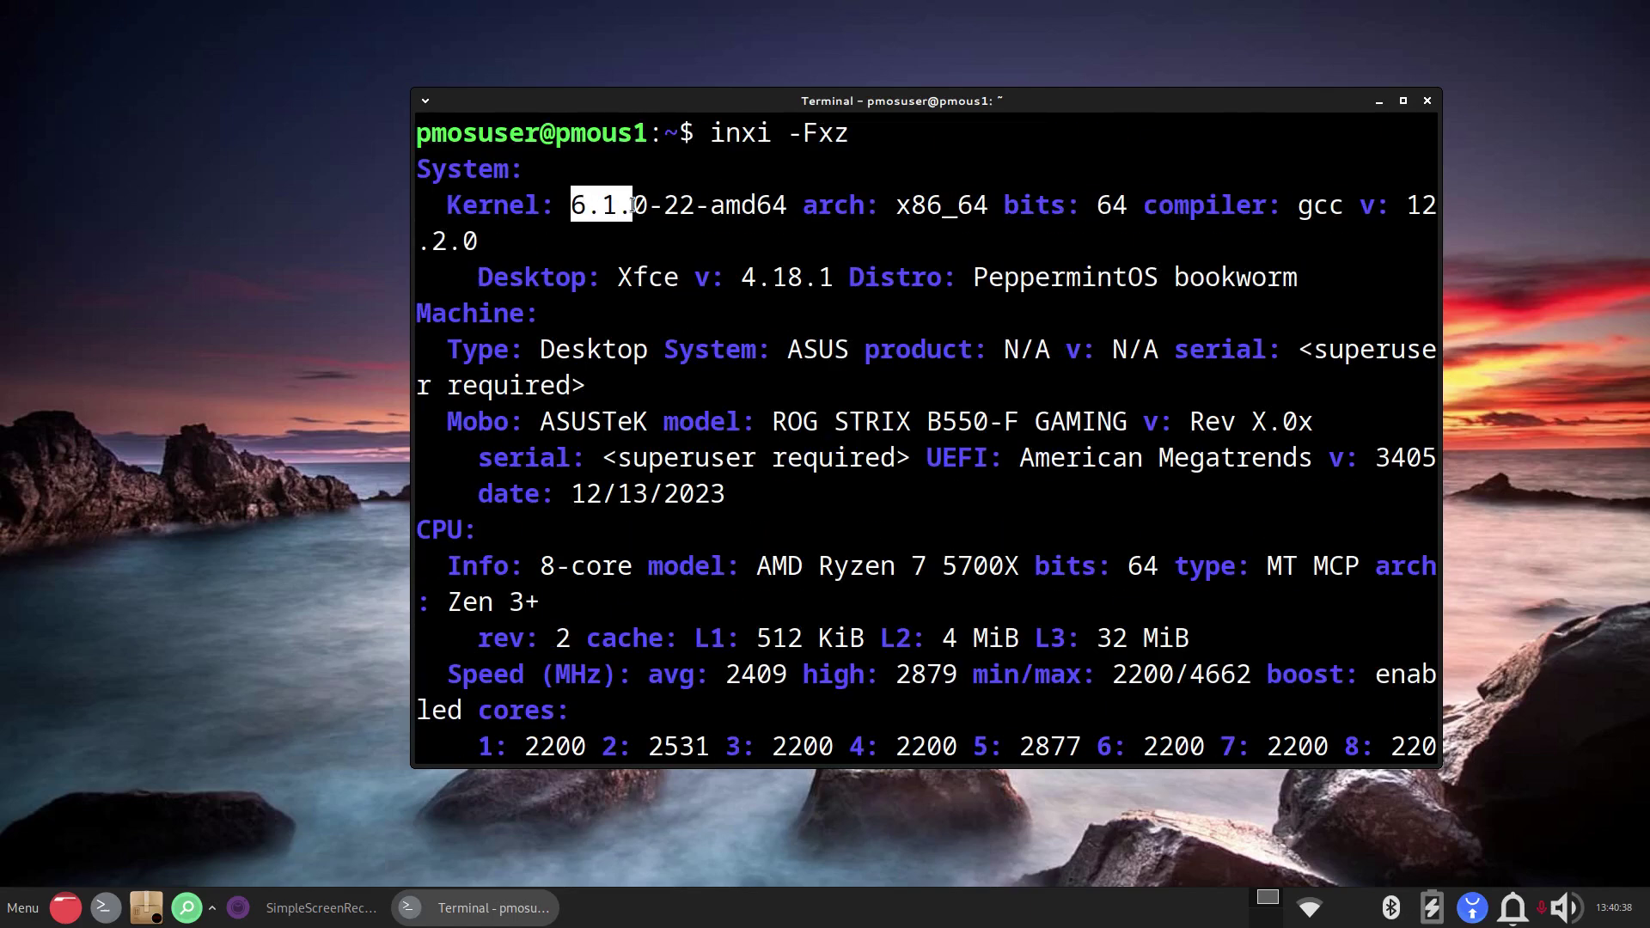
pyautogui.moveTo(741, 277); pyautogui.dragTo(834, 276)
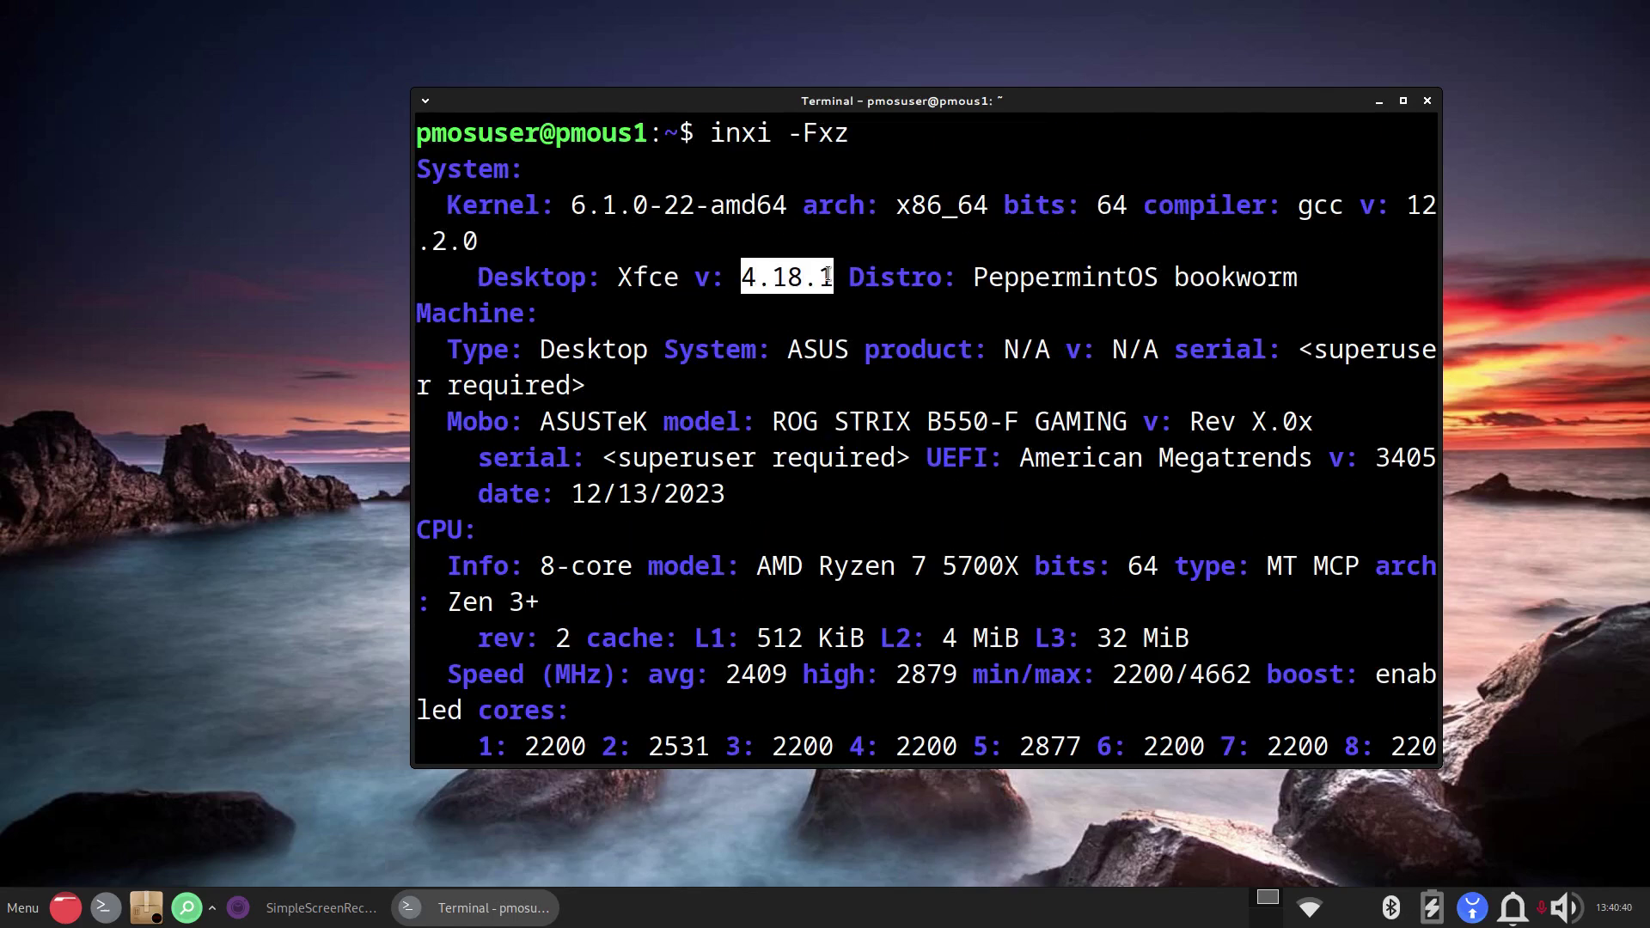
# Step: Close the terminal, open the home folder in Thunar, and confirm version 4.18.4
pyautogui.click(1428, 101)
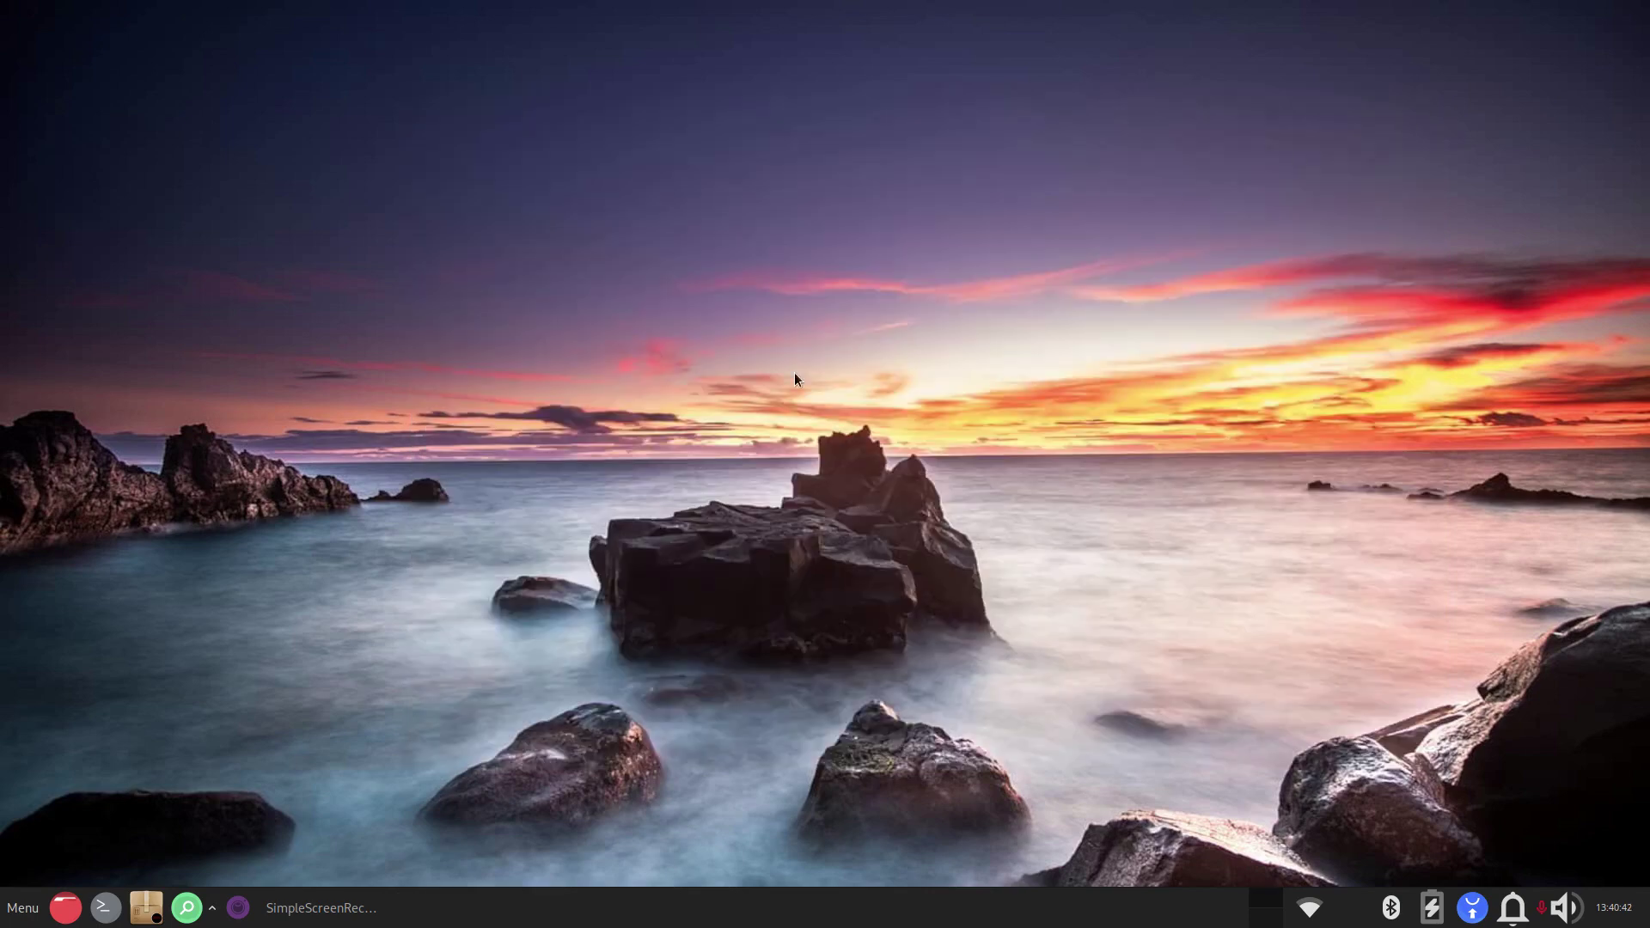
pyautogui.click(65, 916)
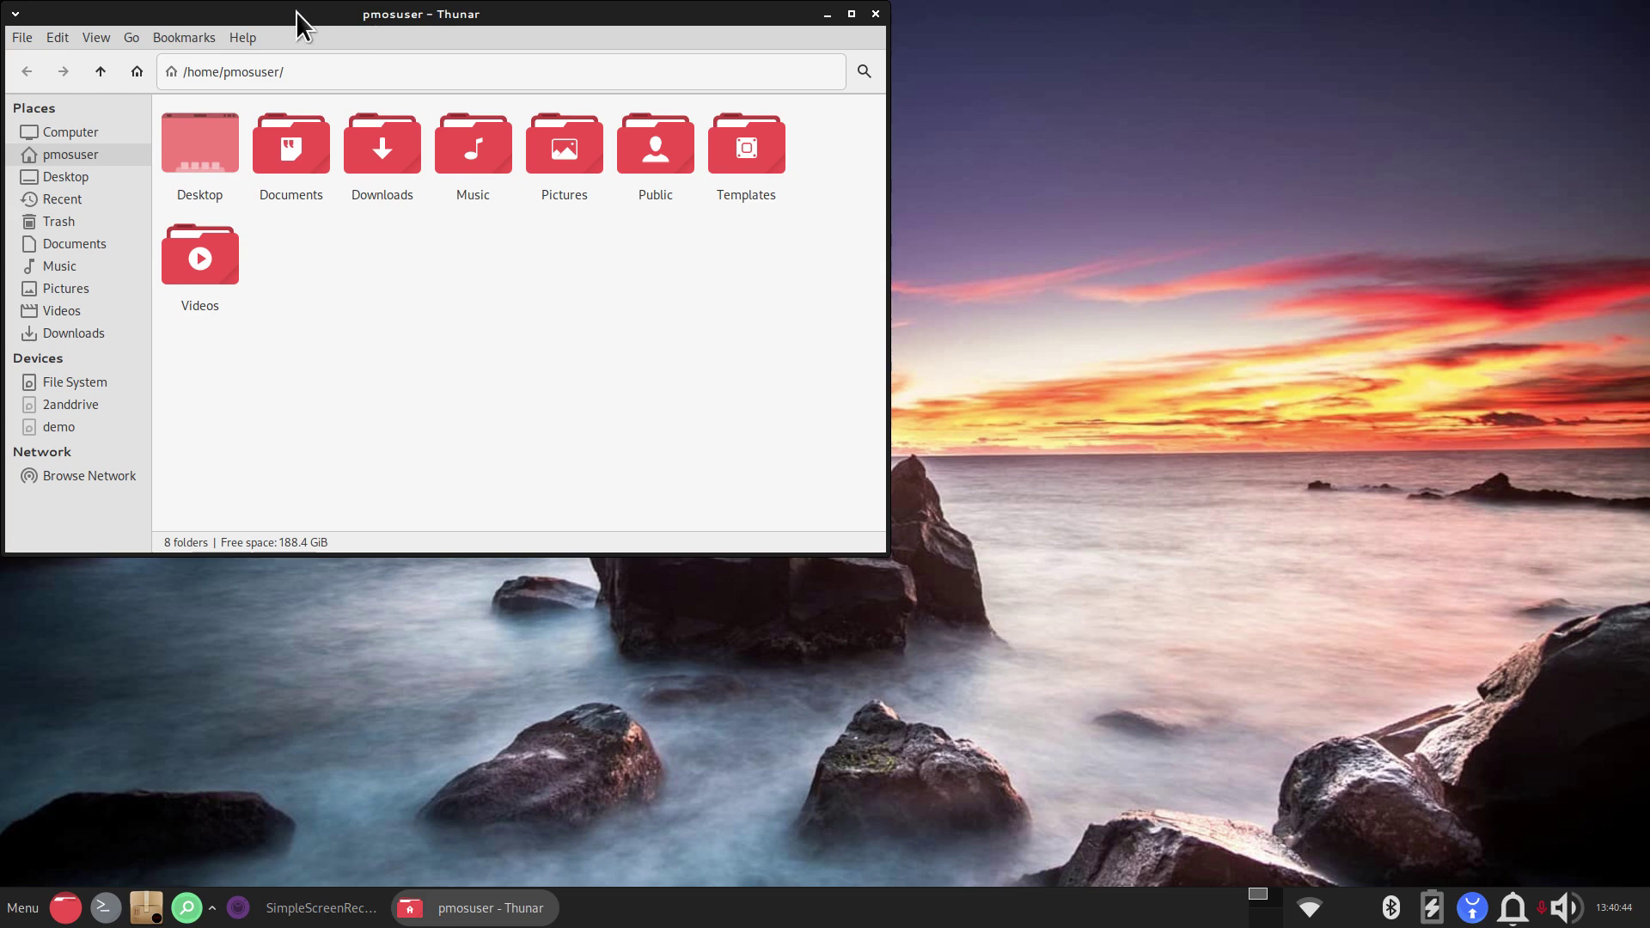
pyautogui.moveTo(296, 12); pyautogui.dragTo(586, 152)
pyautogui.click(533, 182)
pyautogui.click(565, 239)
pyautogui.doubleClick(725, 442)
pyautogui.click(869, 616)
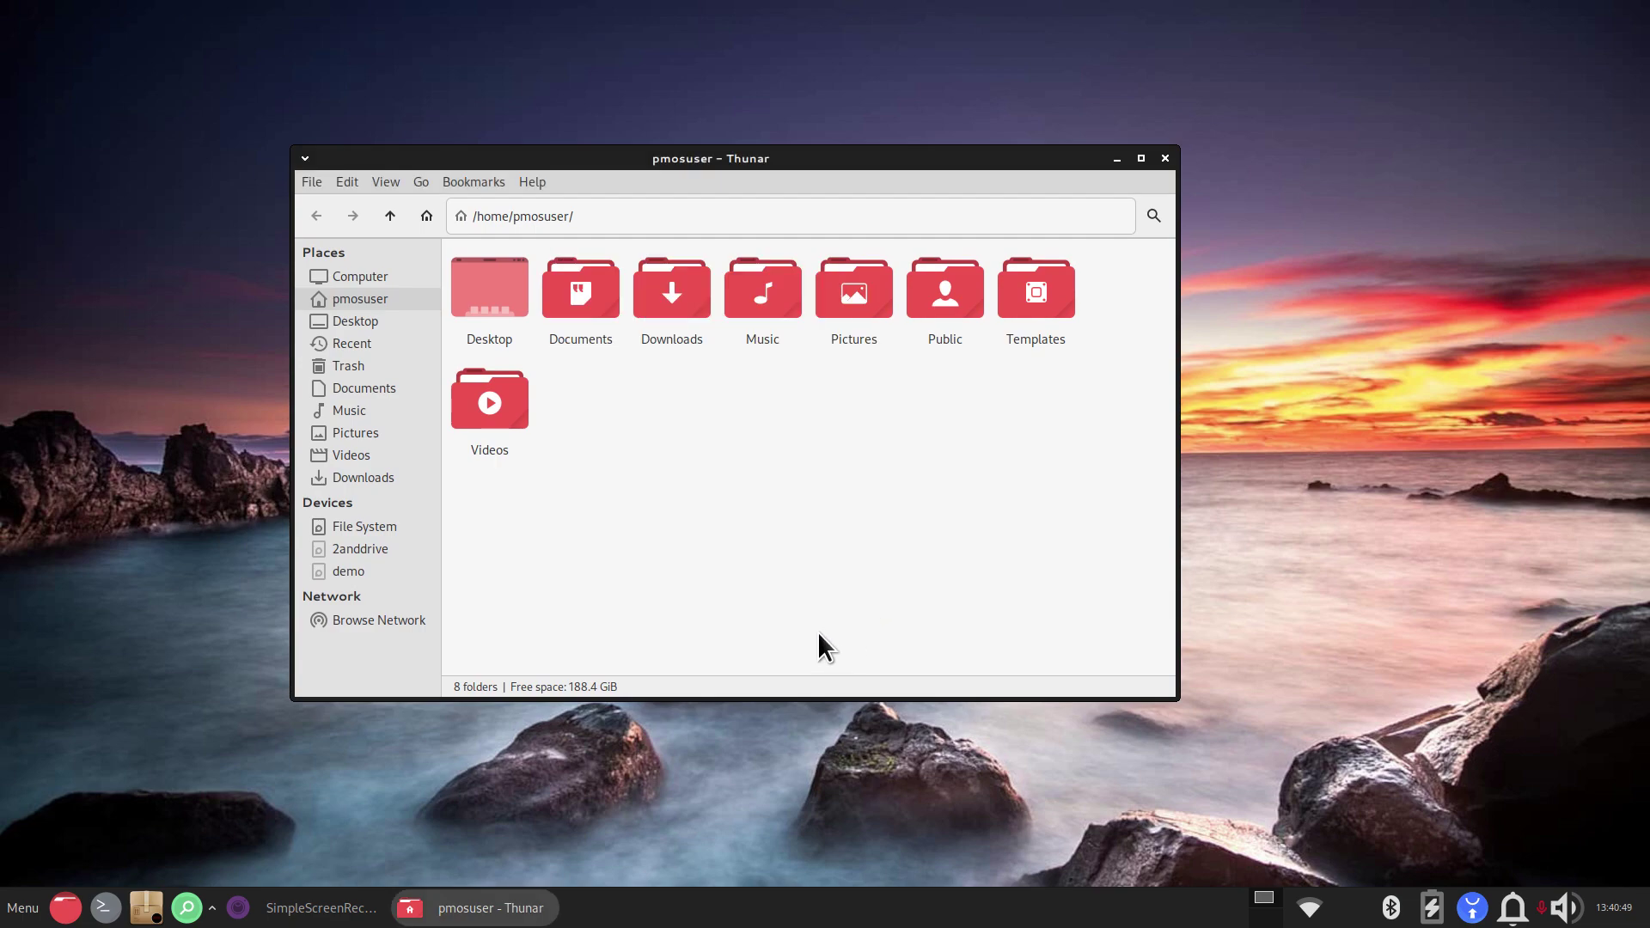
# Step: Maximize Thunar and reset the folder icons to medium size
pyautogui.doubleClick(880, 157)
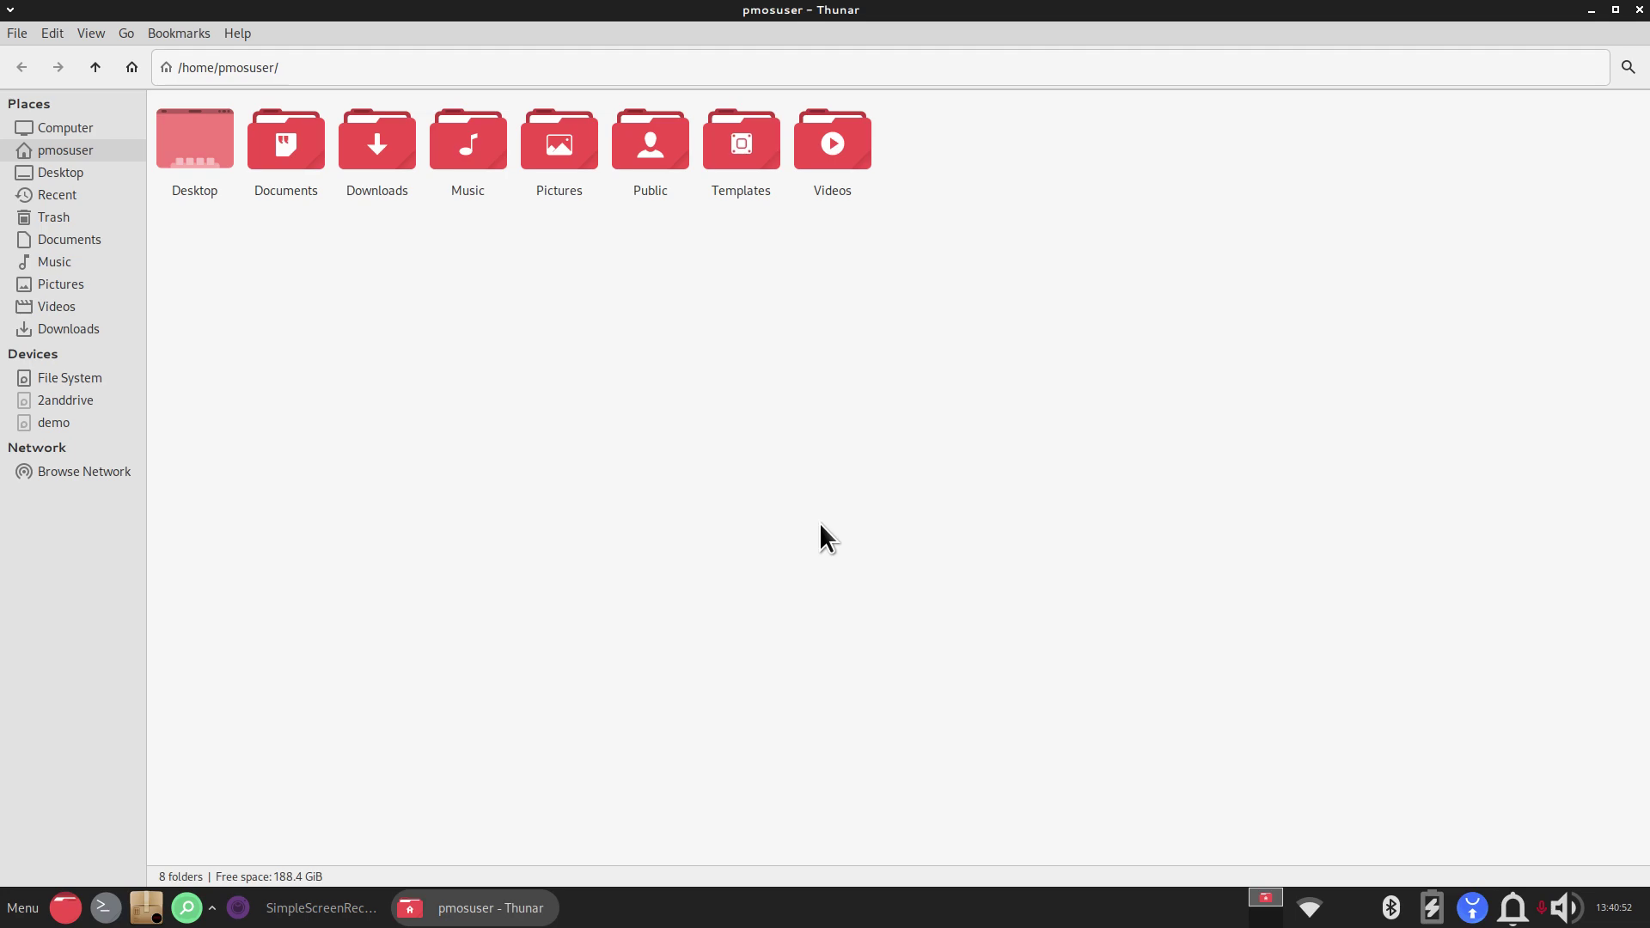
pyautogui.hotkey('ctrl', '+')
pyautogui.hotkey('ctrl', '+')
pyautogui.hotkey('ctrl', '+')
pyautogui.hotkey('ctrl', '+')
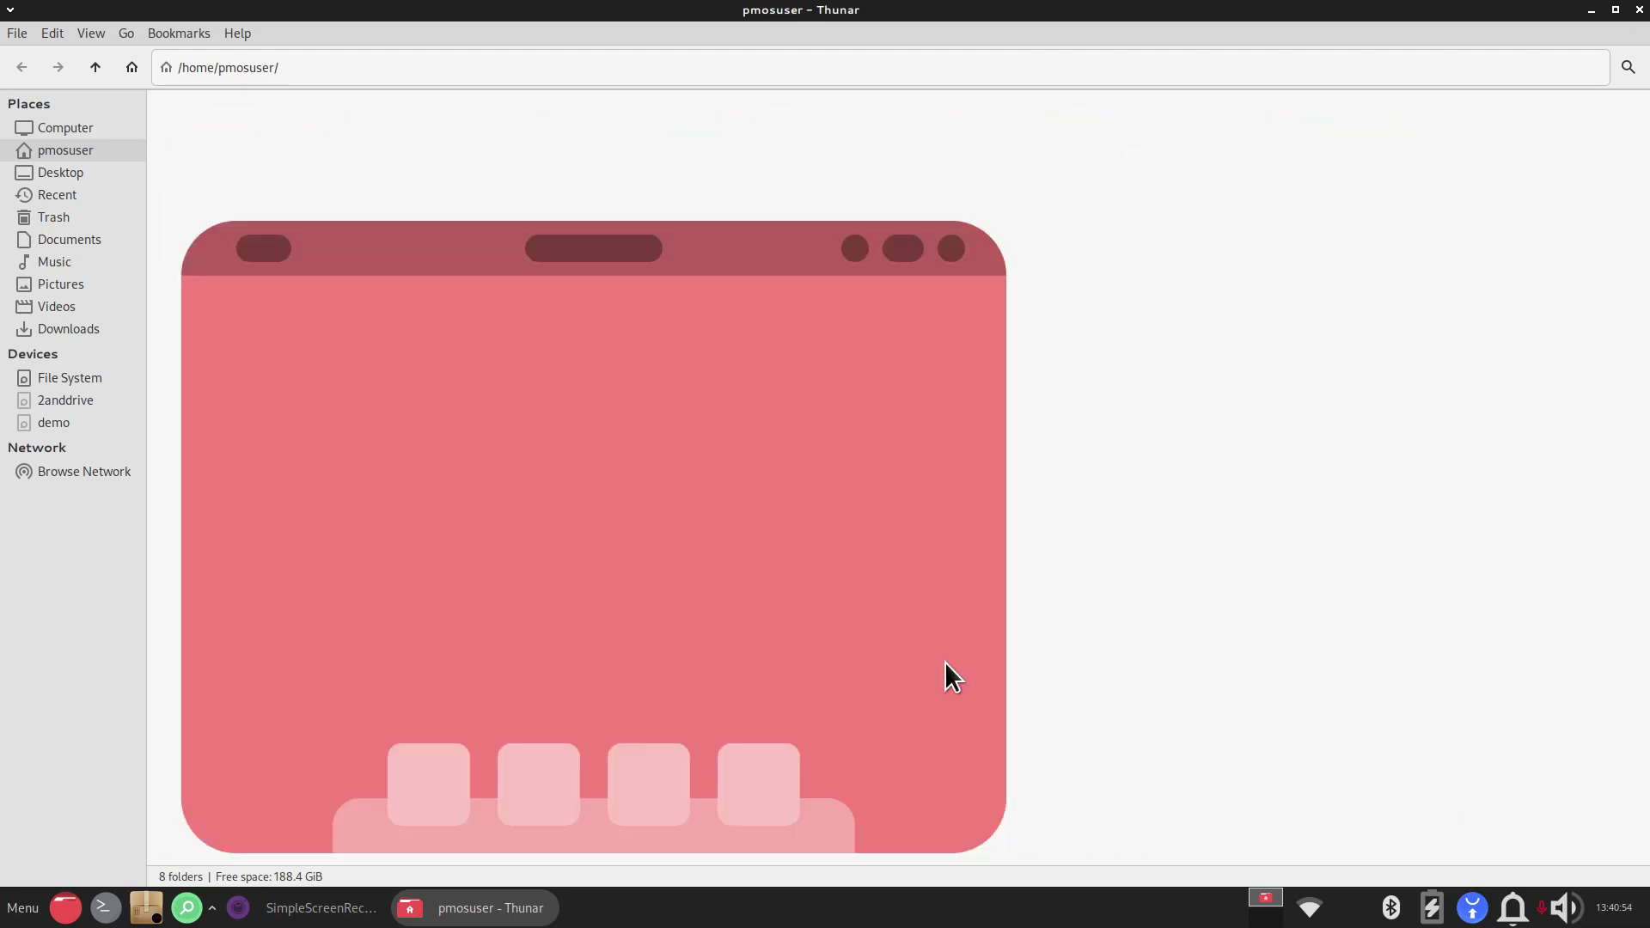
pyautogui.hotkey('ctrl', '-')
pyautogui.hotkey('ctrl', '-')
pyautogui.hotkey('ctrl', '-')
pyautogui.hotkey('ctrl', '-')
pyautogui.hotkey('ctrl', '-')
pyautogui.hotkey('ctrl', '-')
pyautogui.hotkey('ctrl', '-')
pyautogui.hotkey('ctrl', '-')
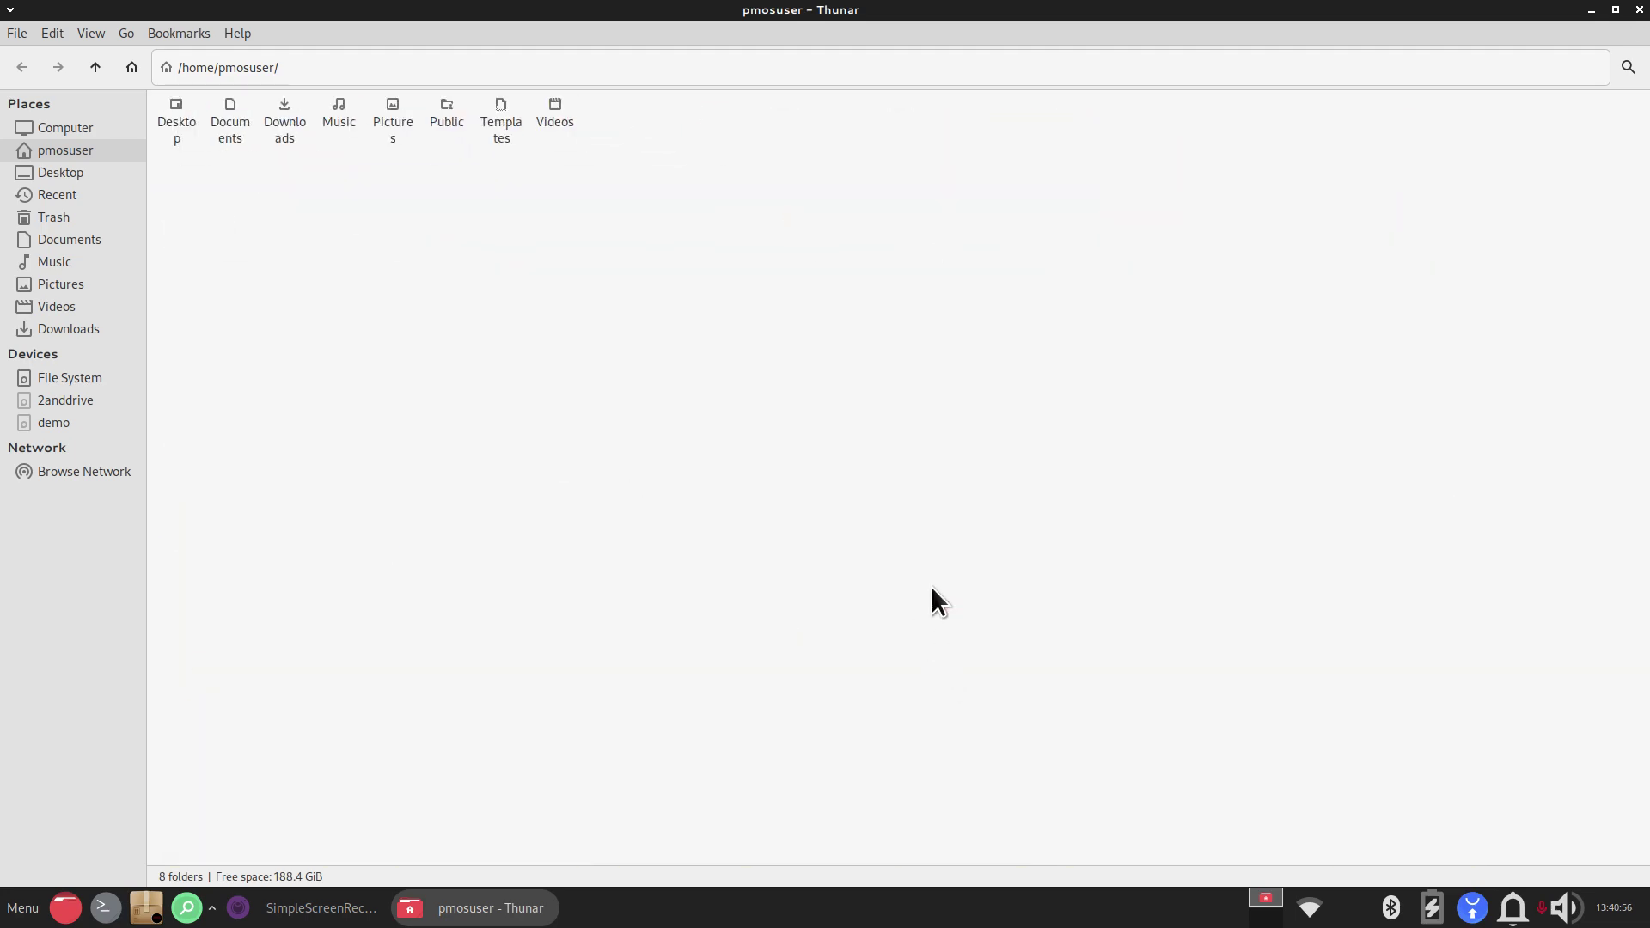
pyautogui.hotkey('ctrl', '0')
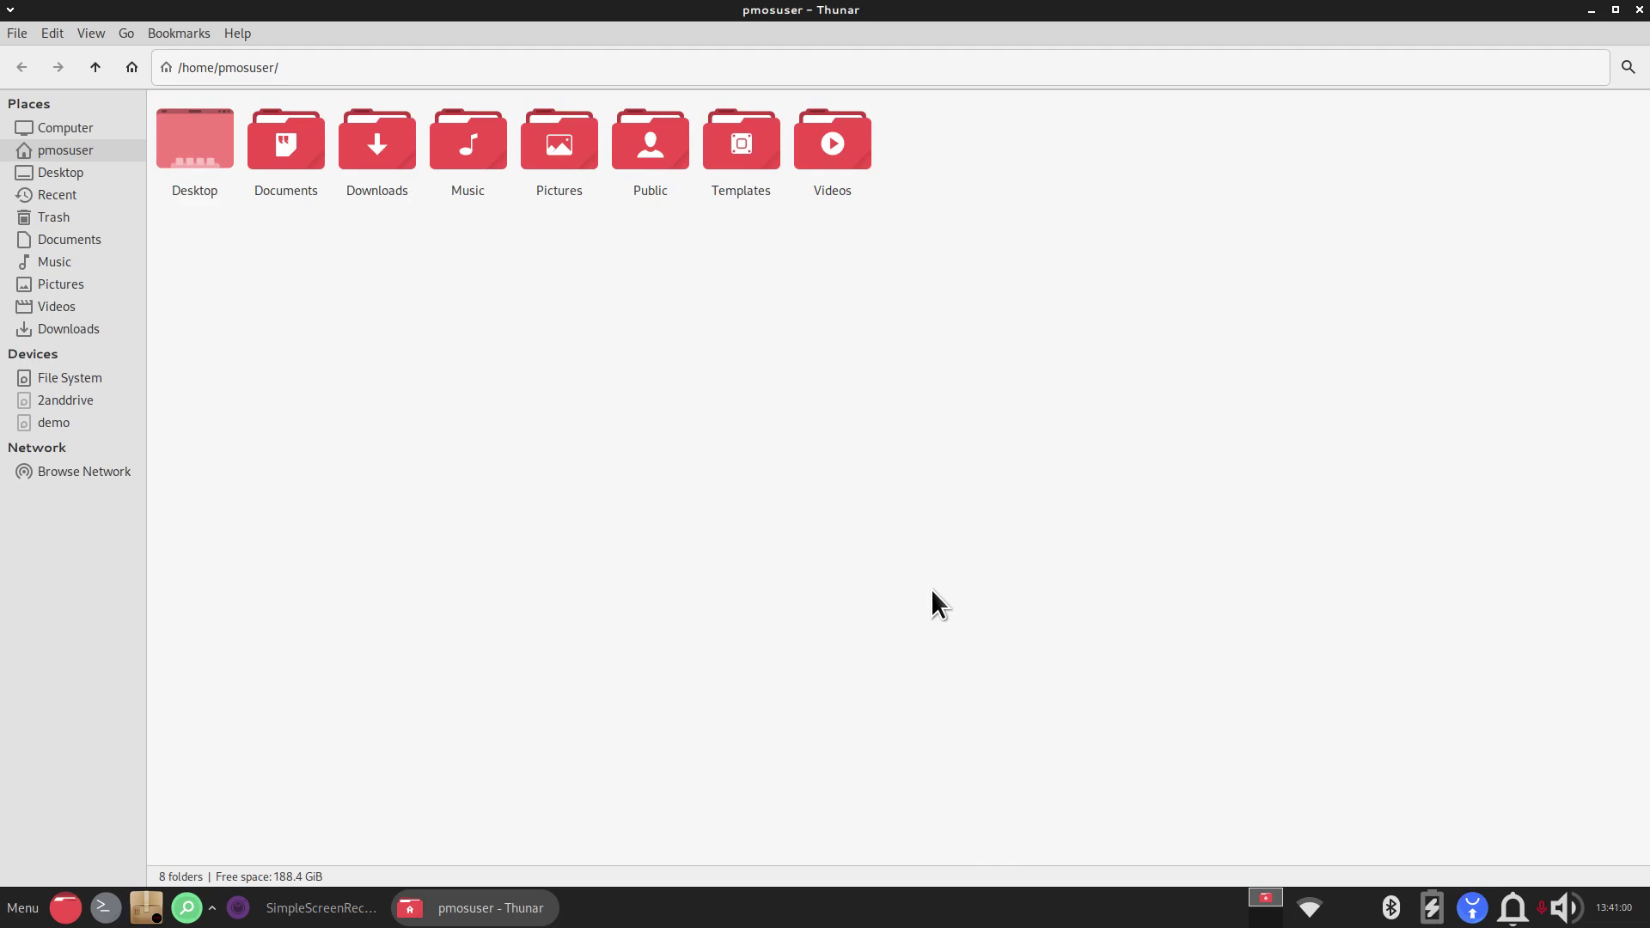
# Step: Split Thunar into two panes beside the home folder and widen the left pane
pyautogui.press('F3')
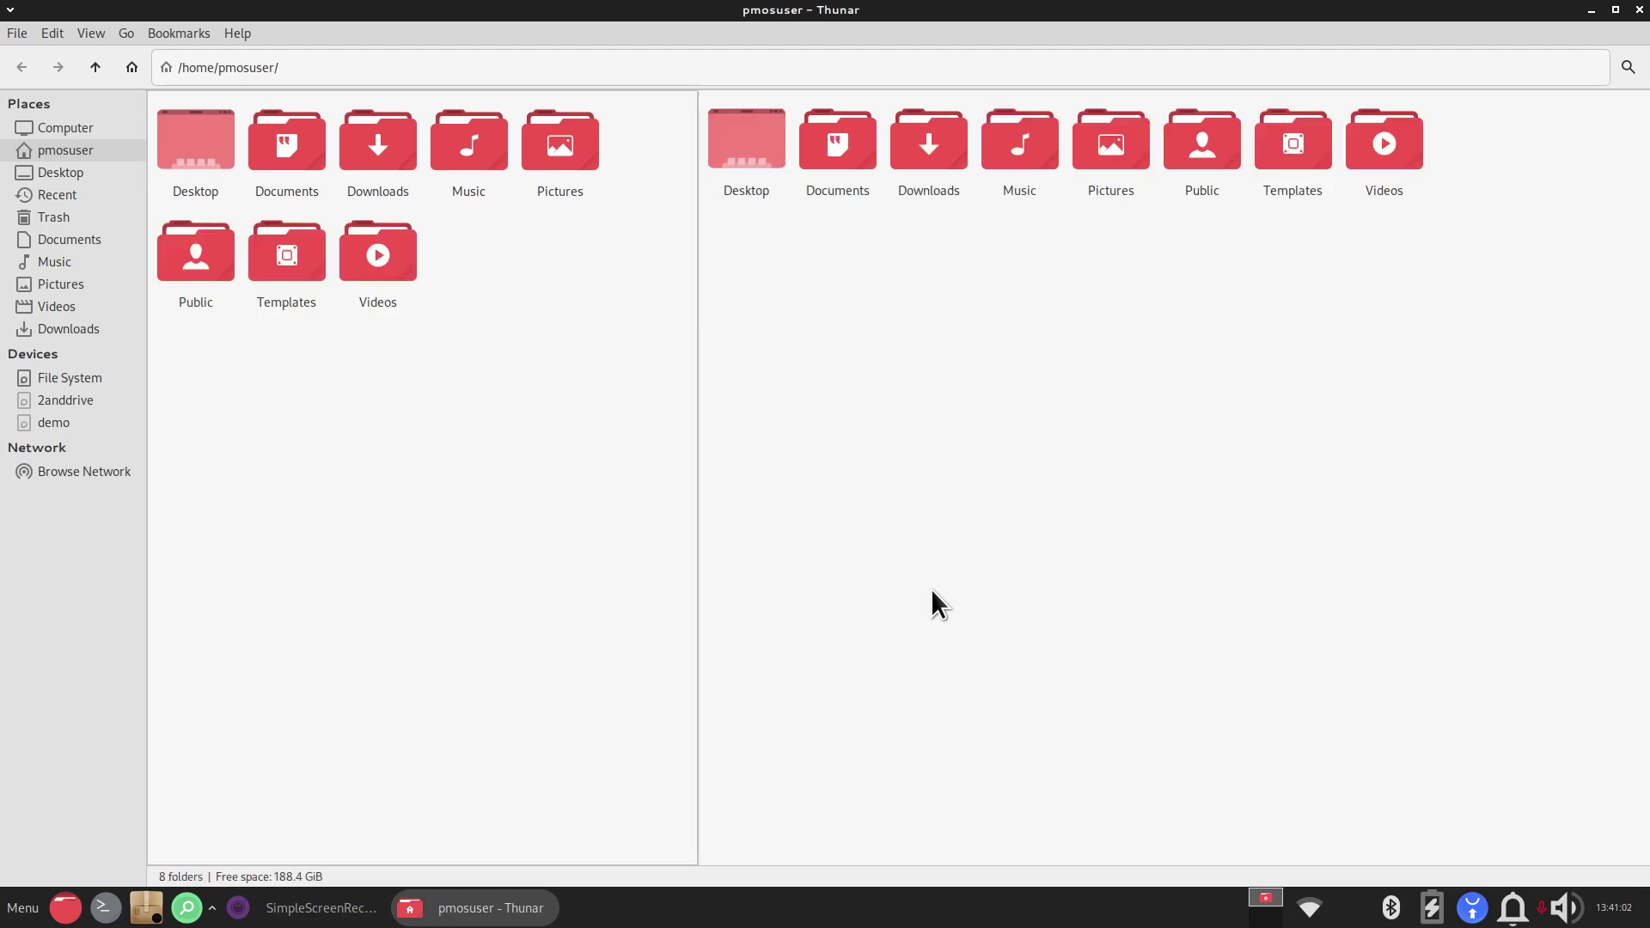
pyautogui.moveTo(701, 484); pyautogui.dragTo(864, 485)
pyautogui.click(90, 29)
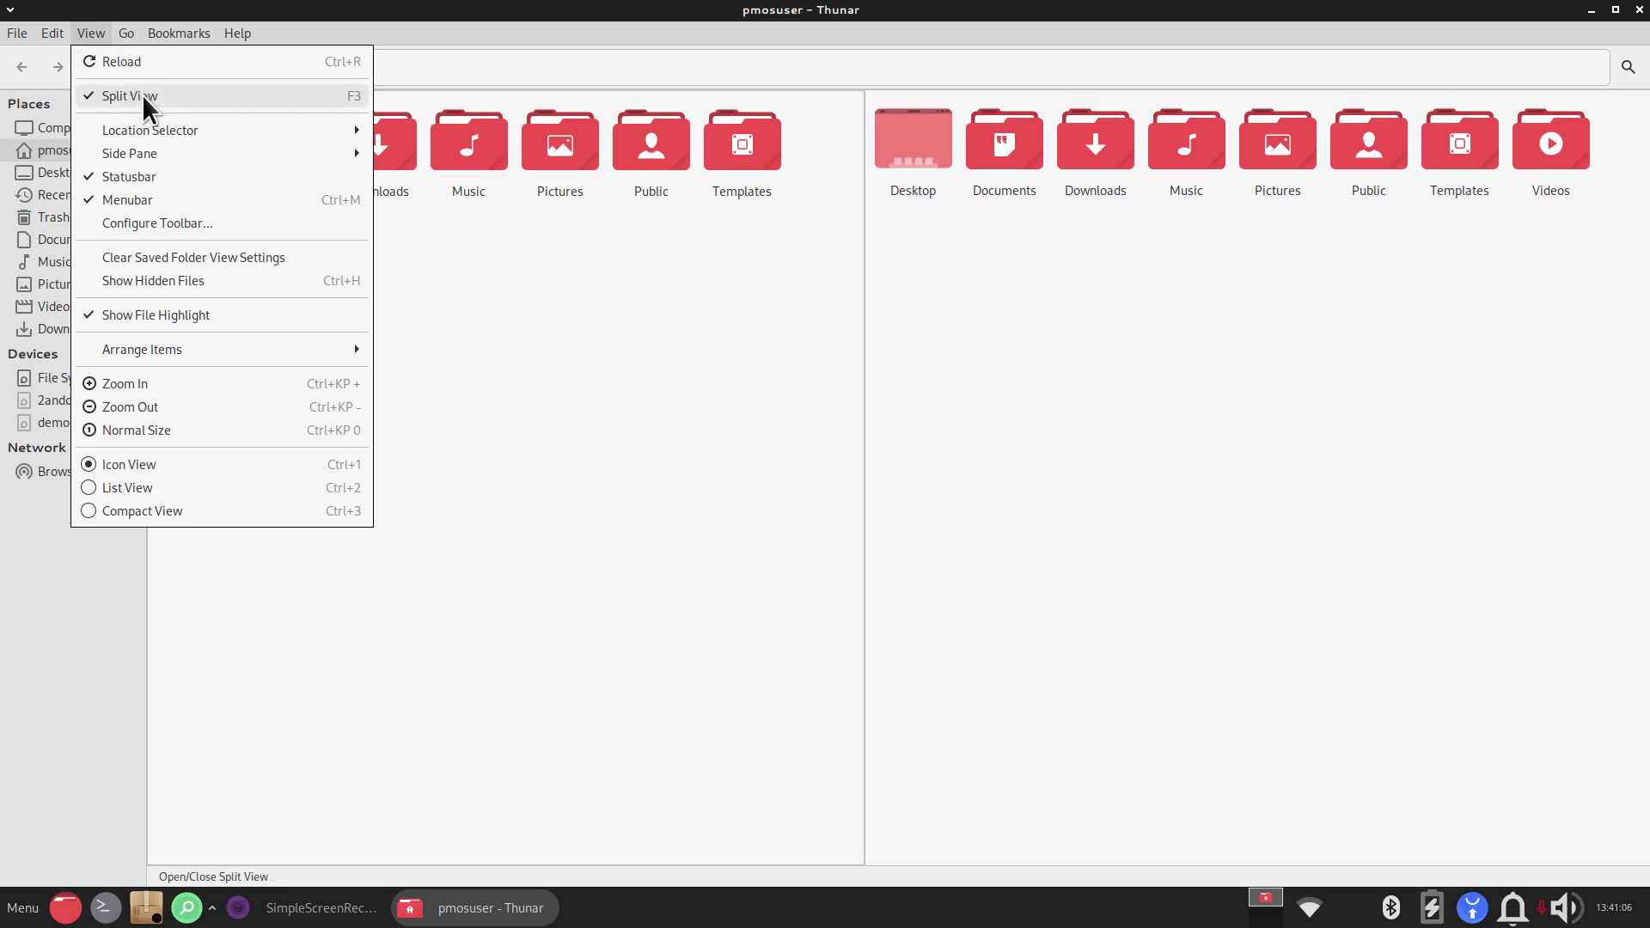
pyautogui.click(1088, 406)
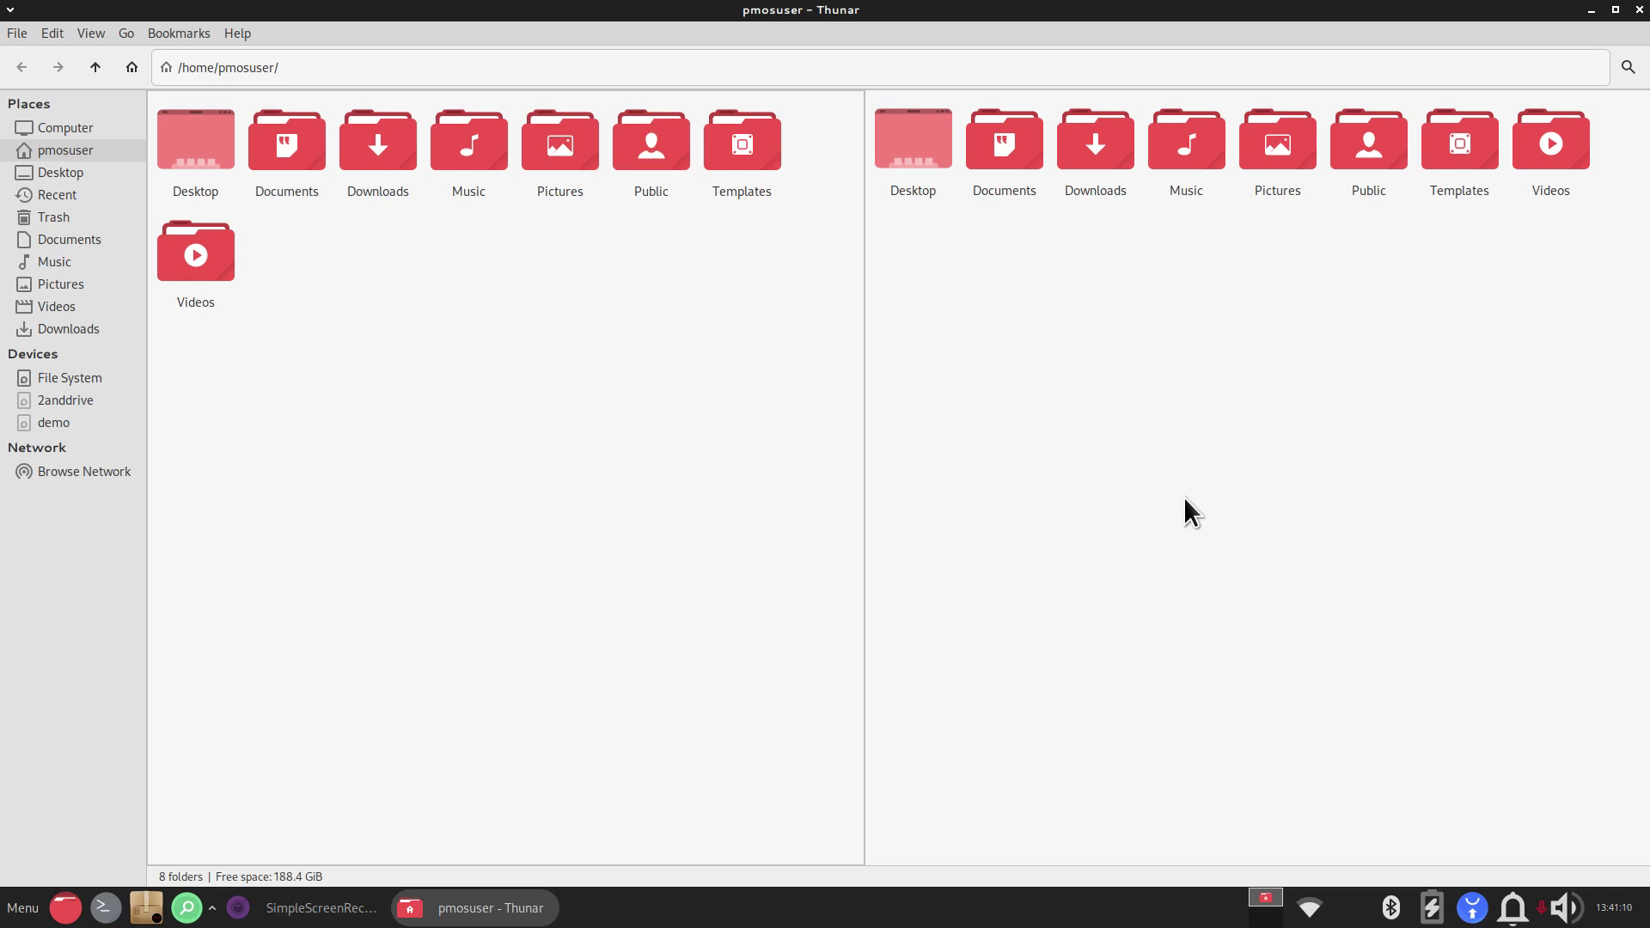
pyautogui.scroll(4, 1201, 542)
pyautogui.scroll(-3, 1202, 541)
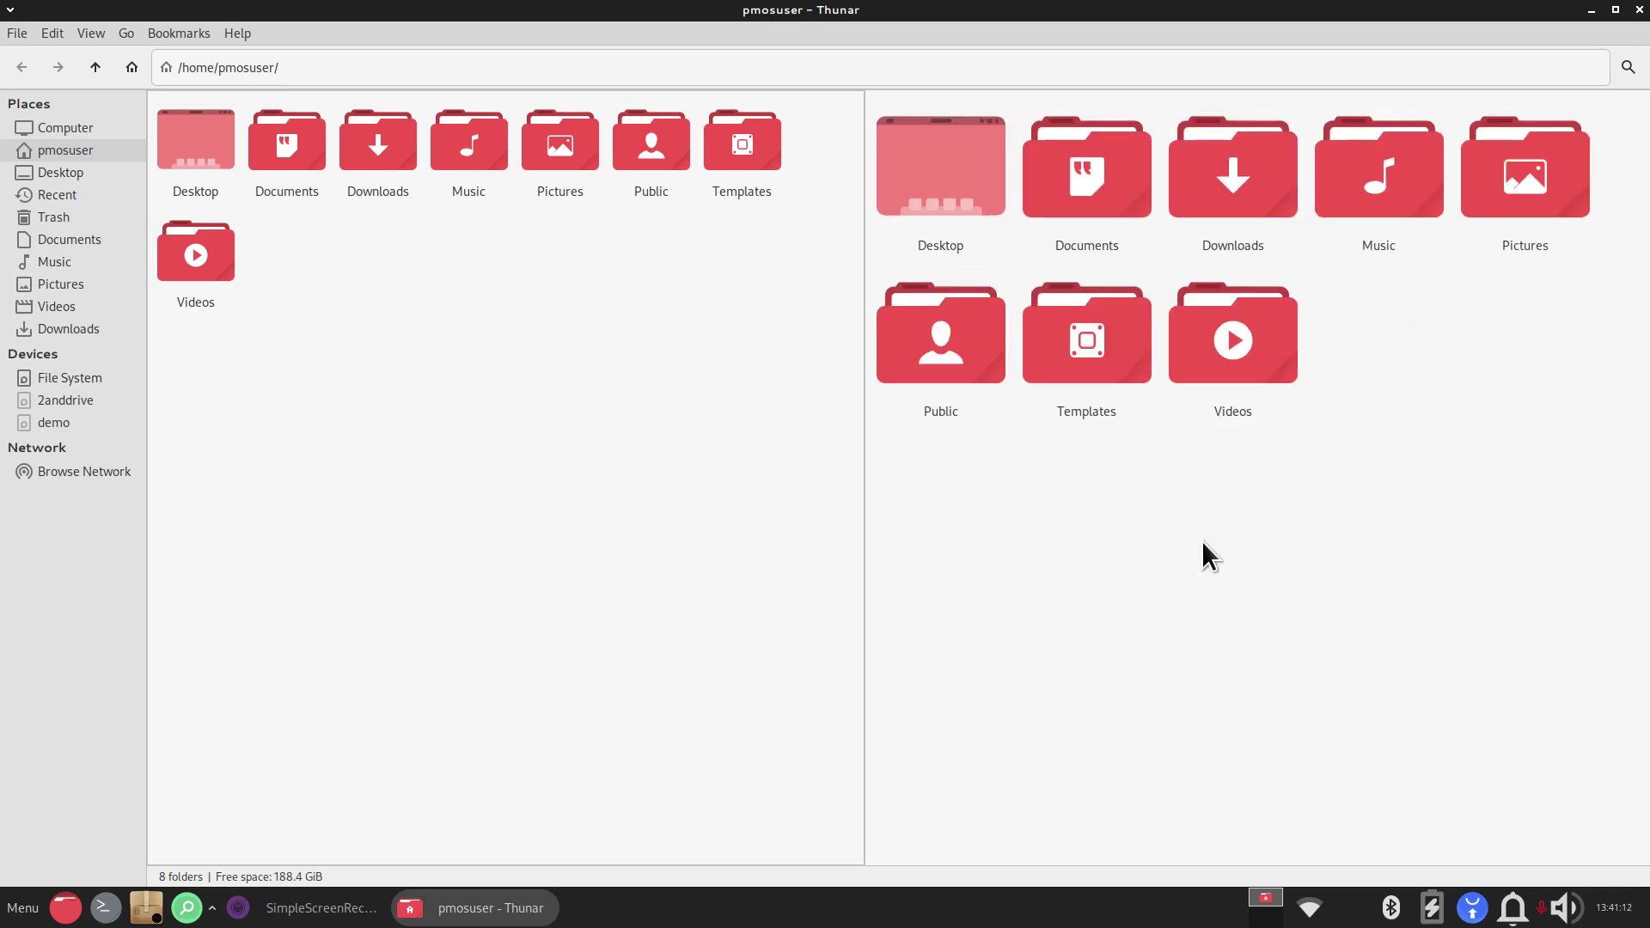
pyautogui.scroll(-1, 1201, 541)
pyautogui.scroll(2, 1202, 542)
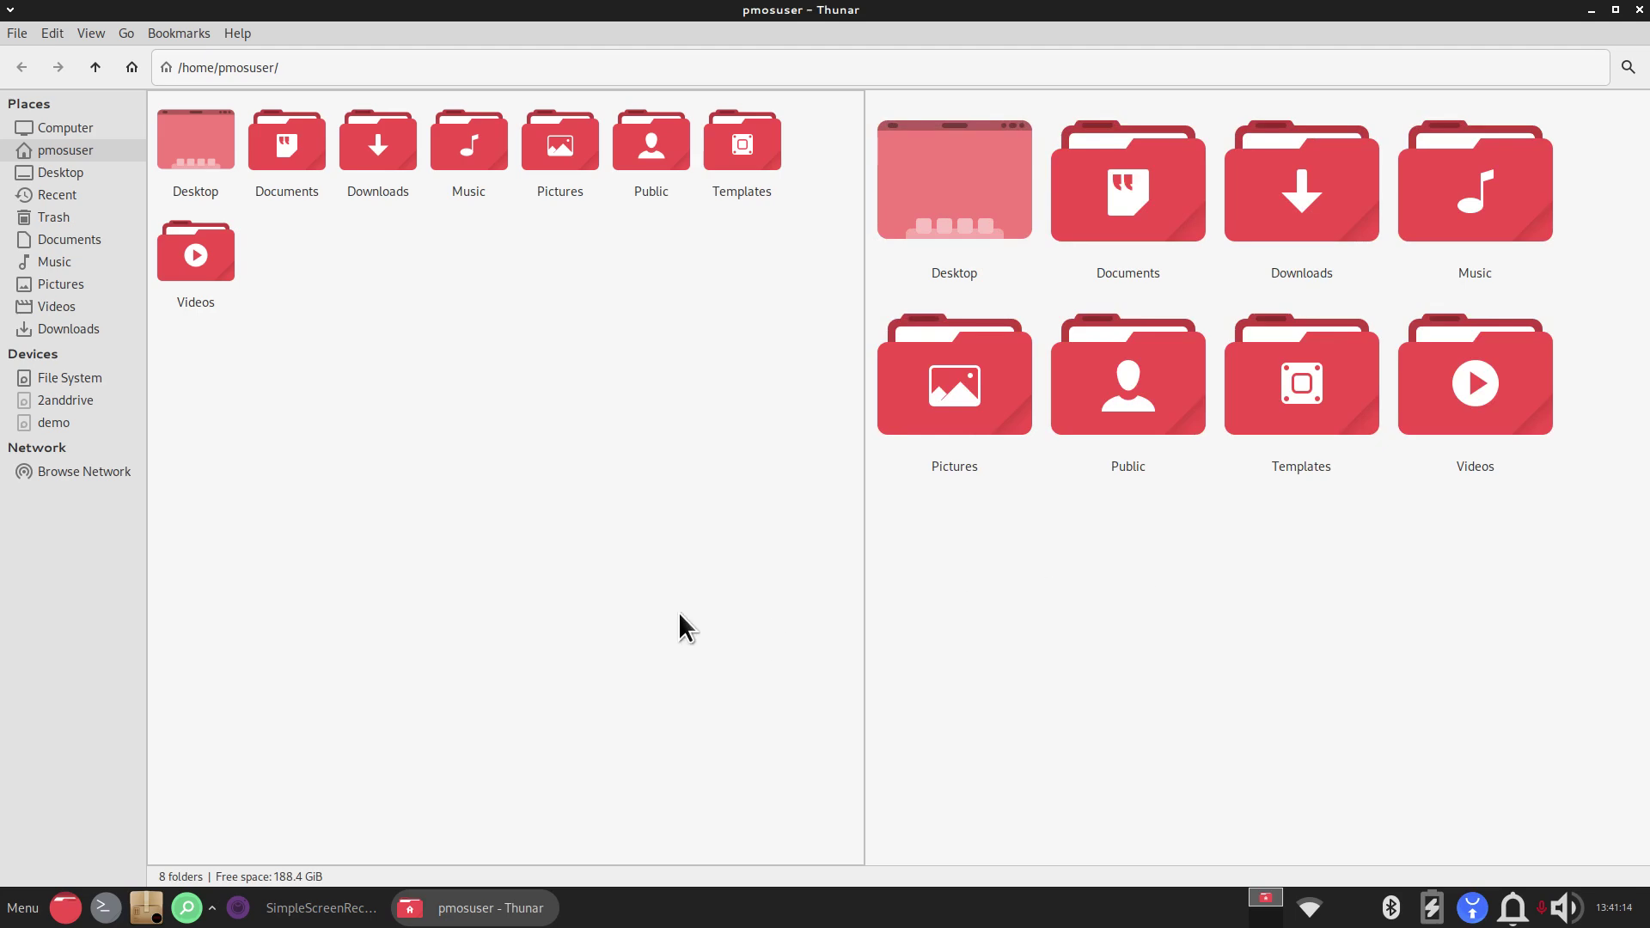
# Step: Mount the demo drive by entering the account password
pyautogui.click(103, 426)
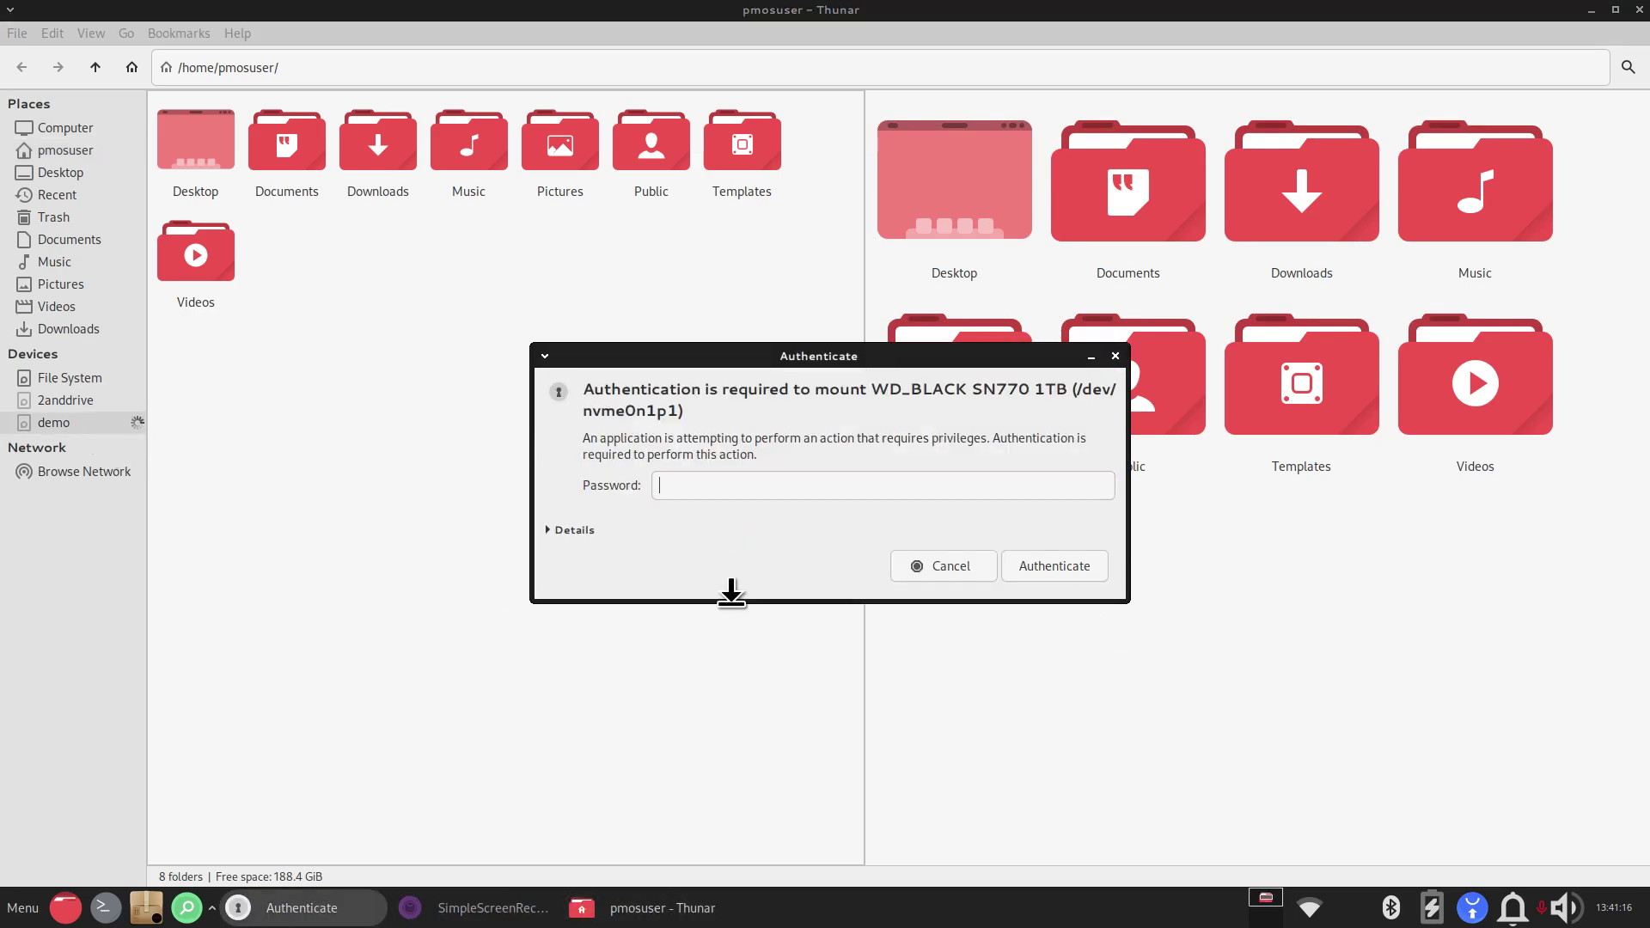
pyautogui.write('a')
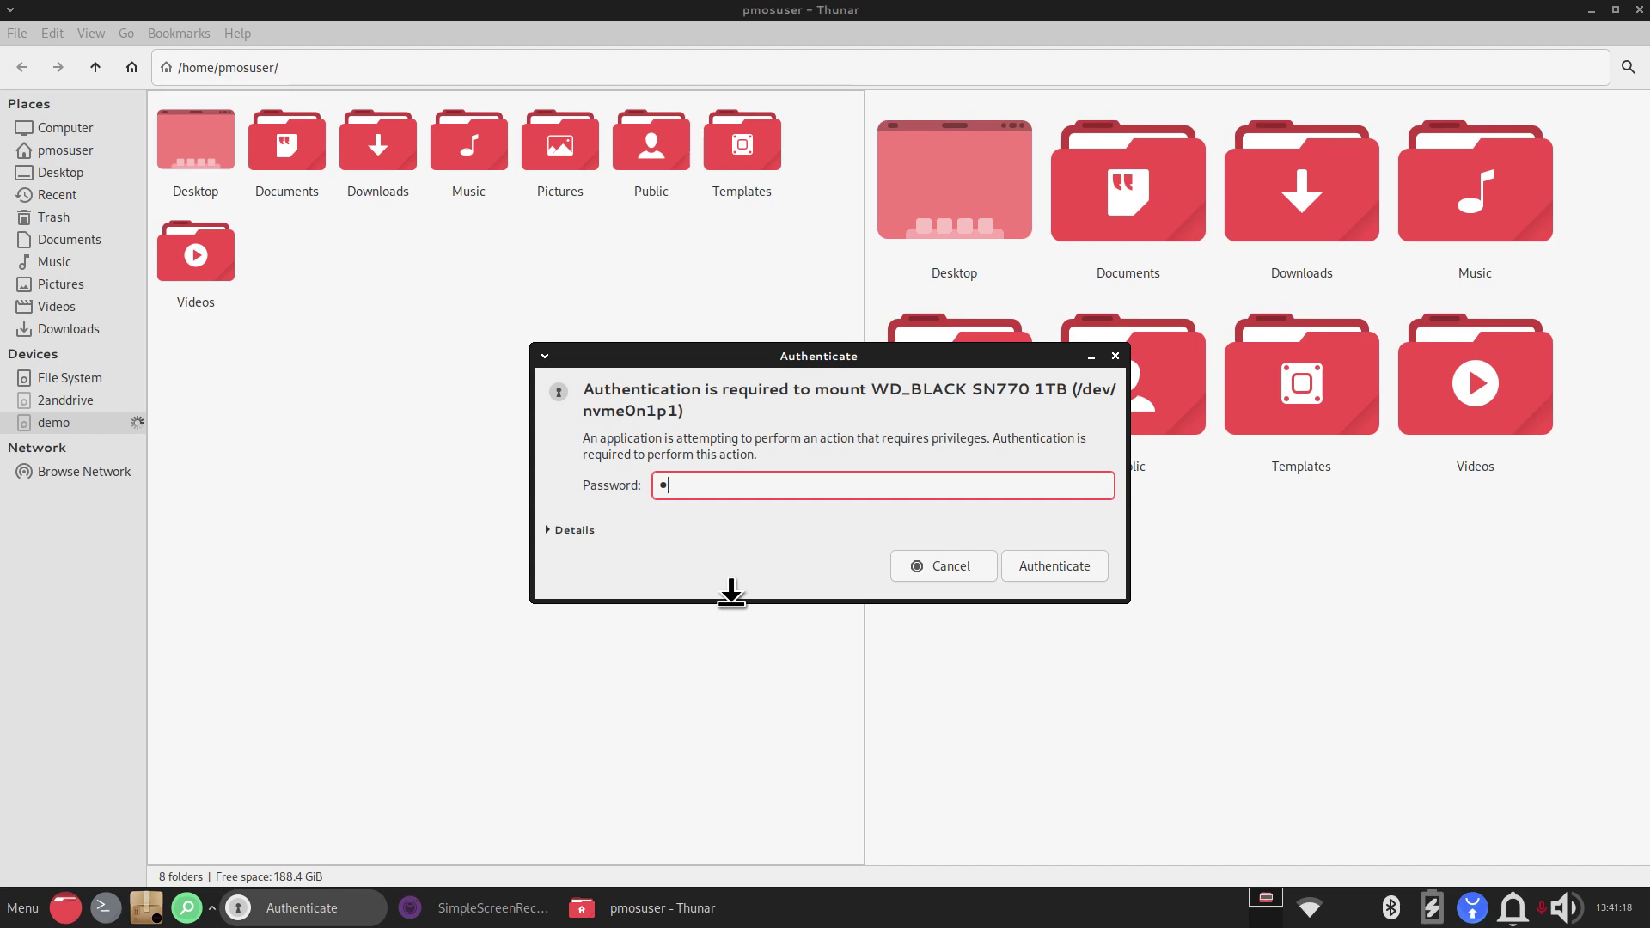
pyautogui.press('Return')
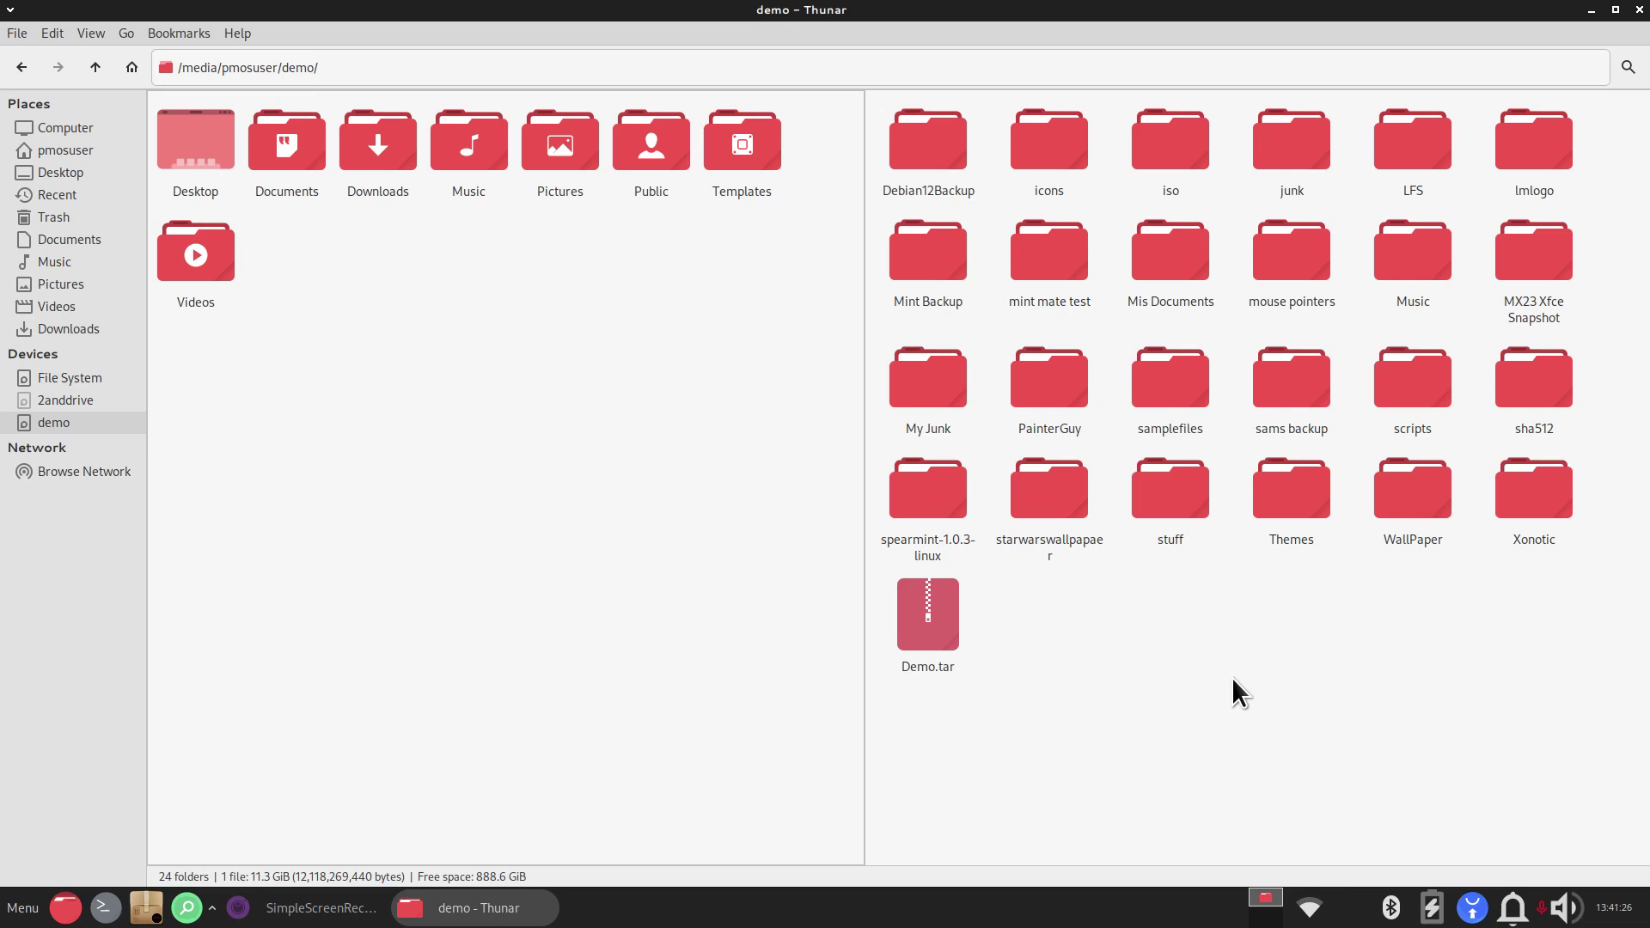
# Step: Drag backupscripts from demo/scripts into Documents, then return to the home folder
pyautogui.doubleClick(291, 145)
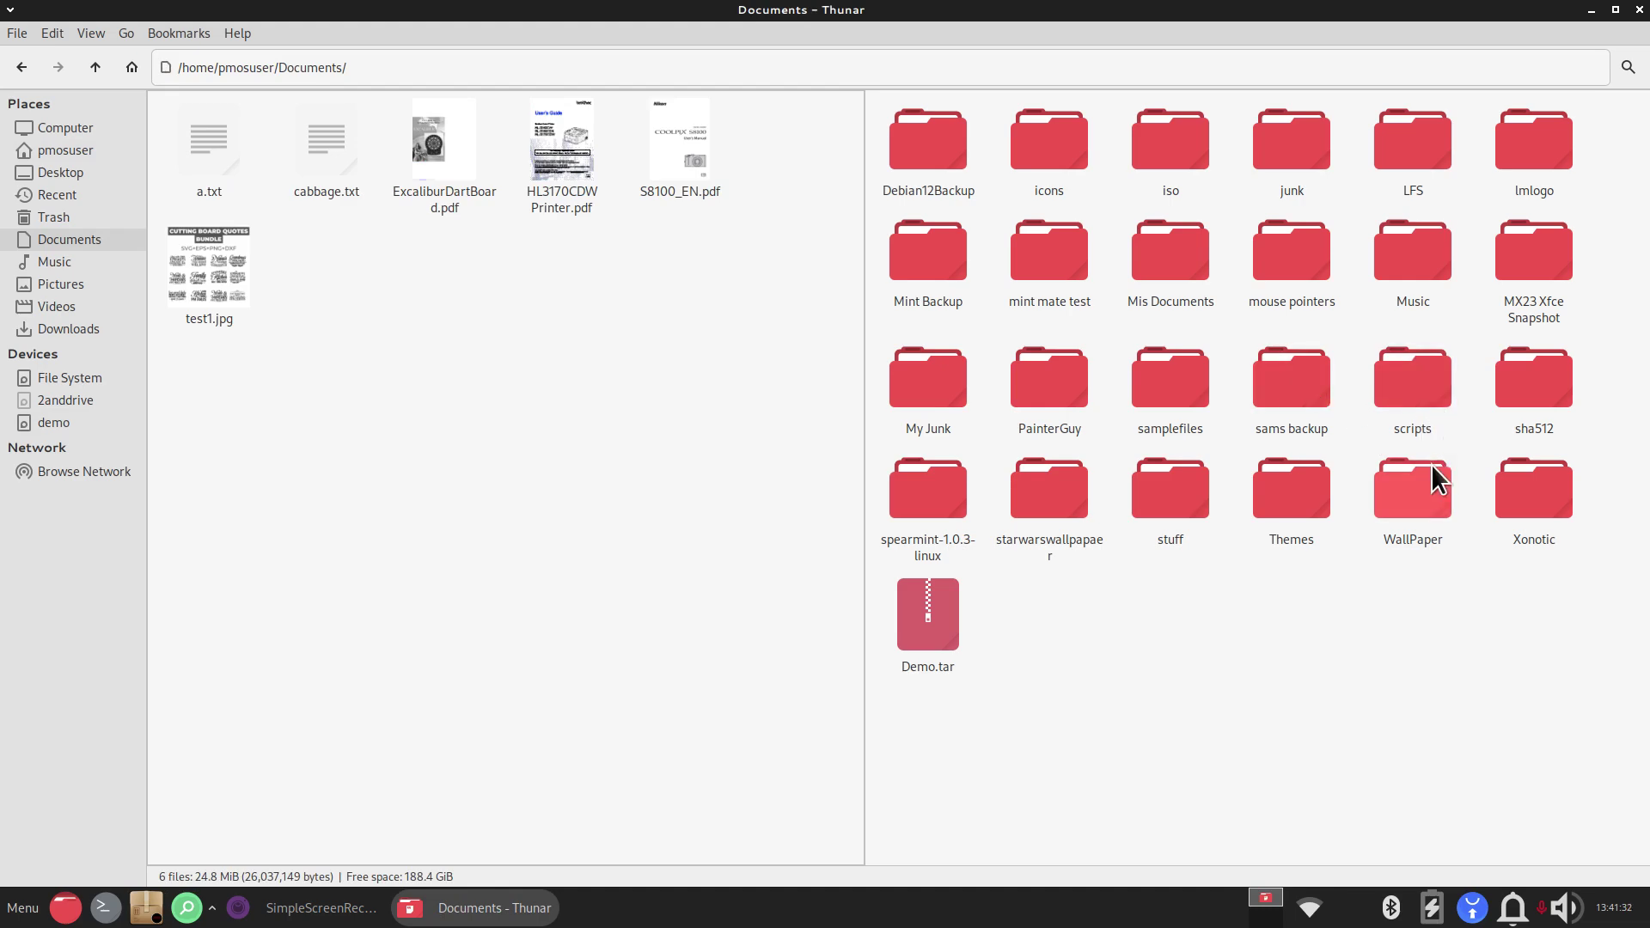
pyautogui.doubleClick(1404, 376)
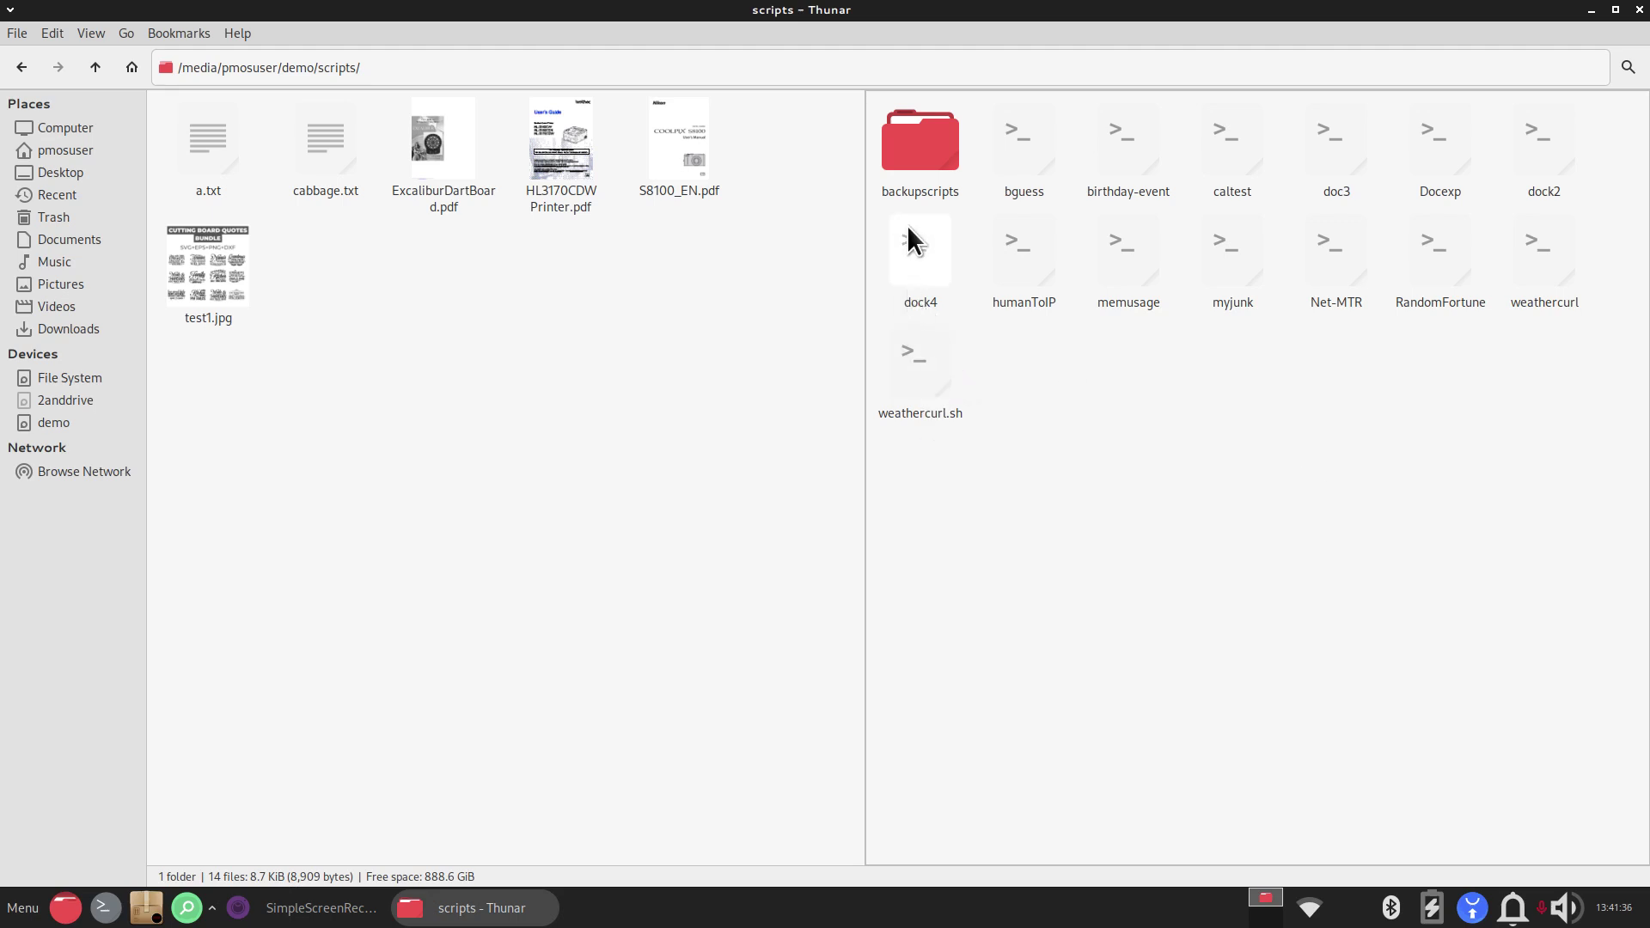
pyautogui.moveTo(920, 145); pyautogui.dragTo(686, 323)
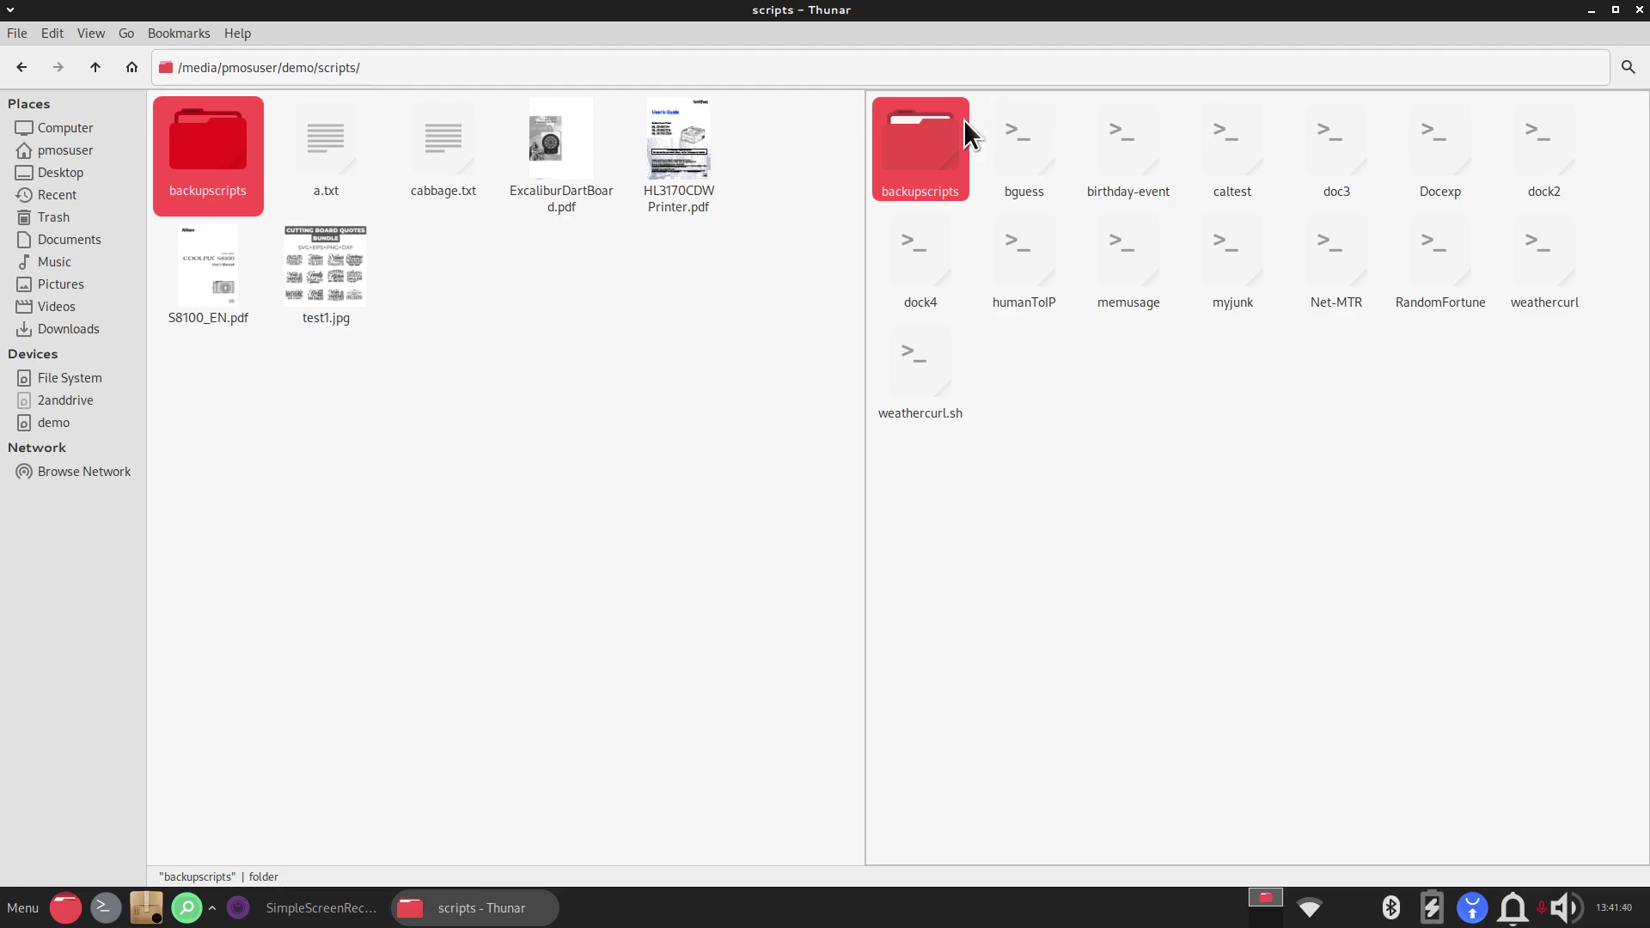
pyautogui.click(1215, 568)
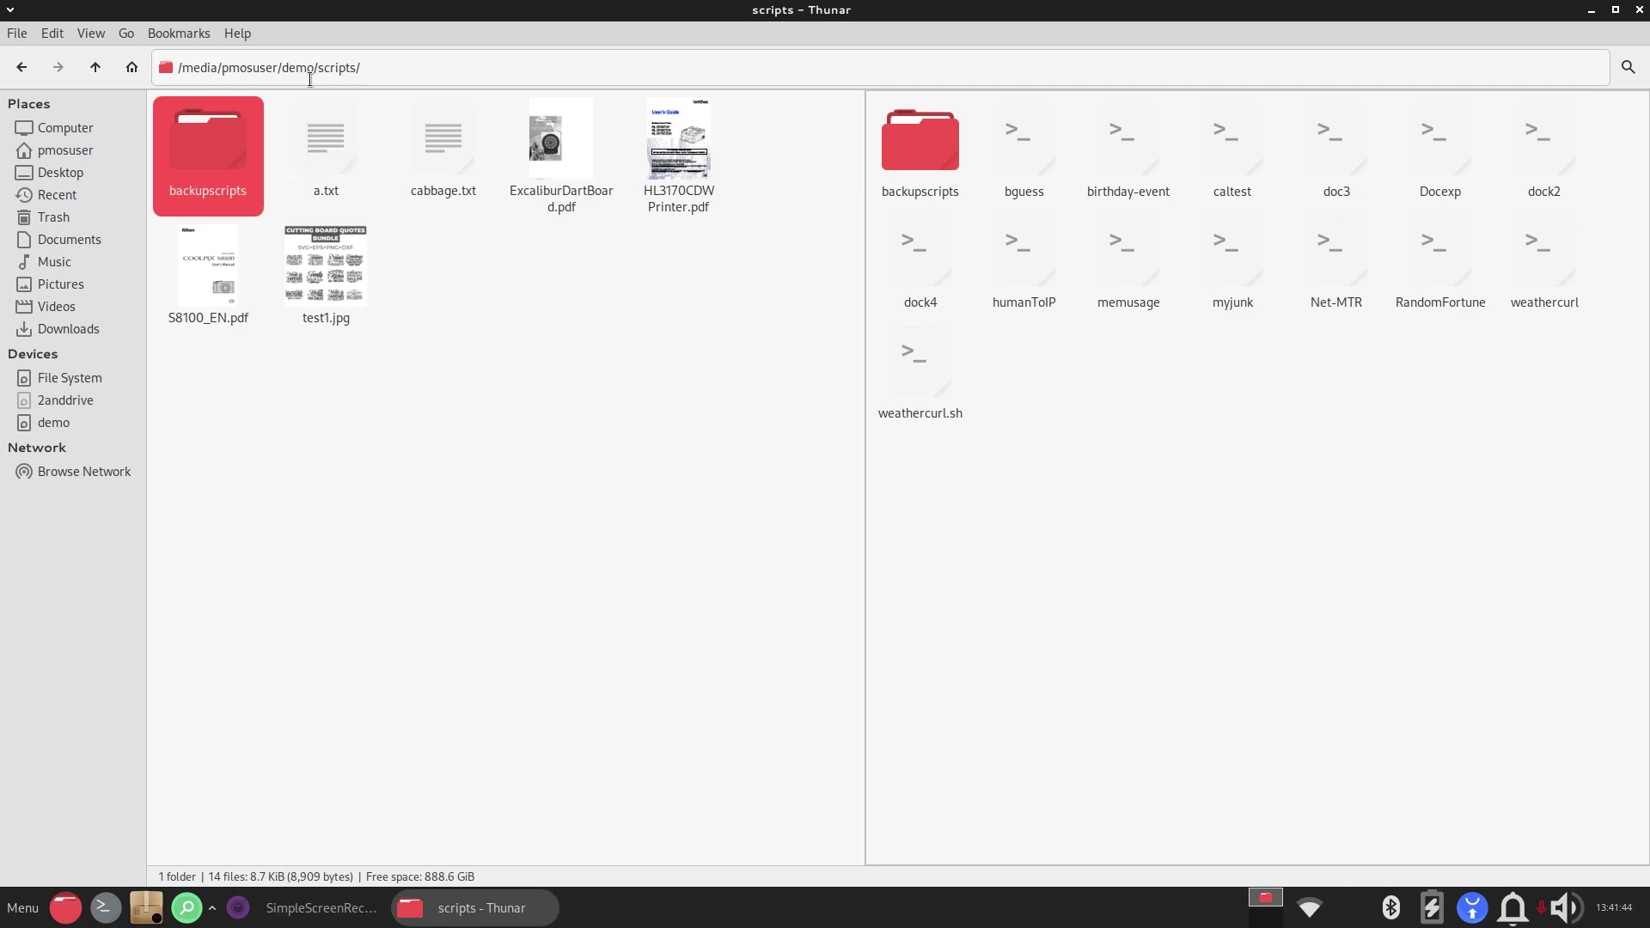
pyautogui.hotkey('alt', 'Left')
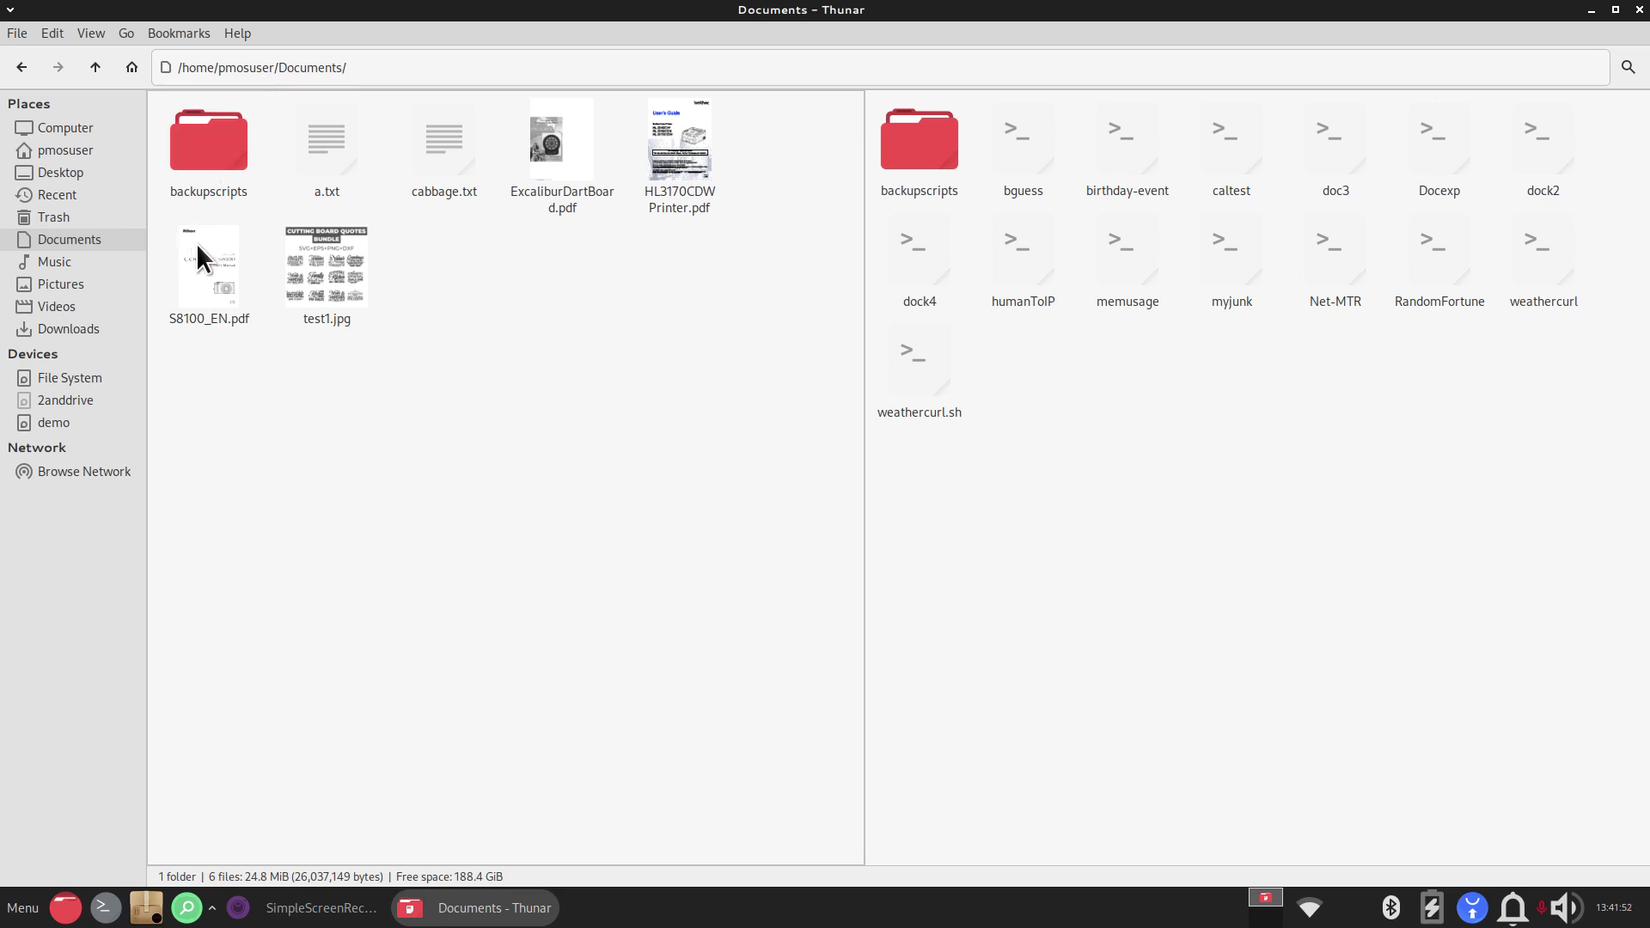
pyautogui.click(66, 150)
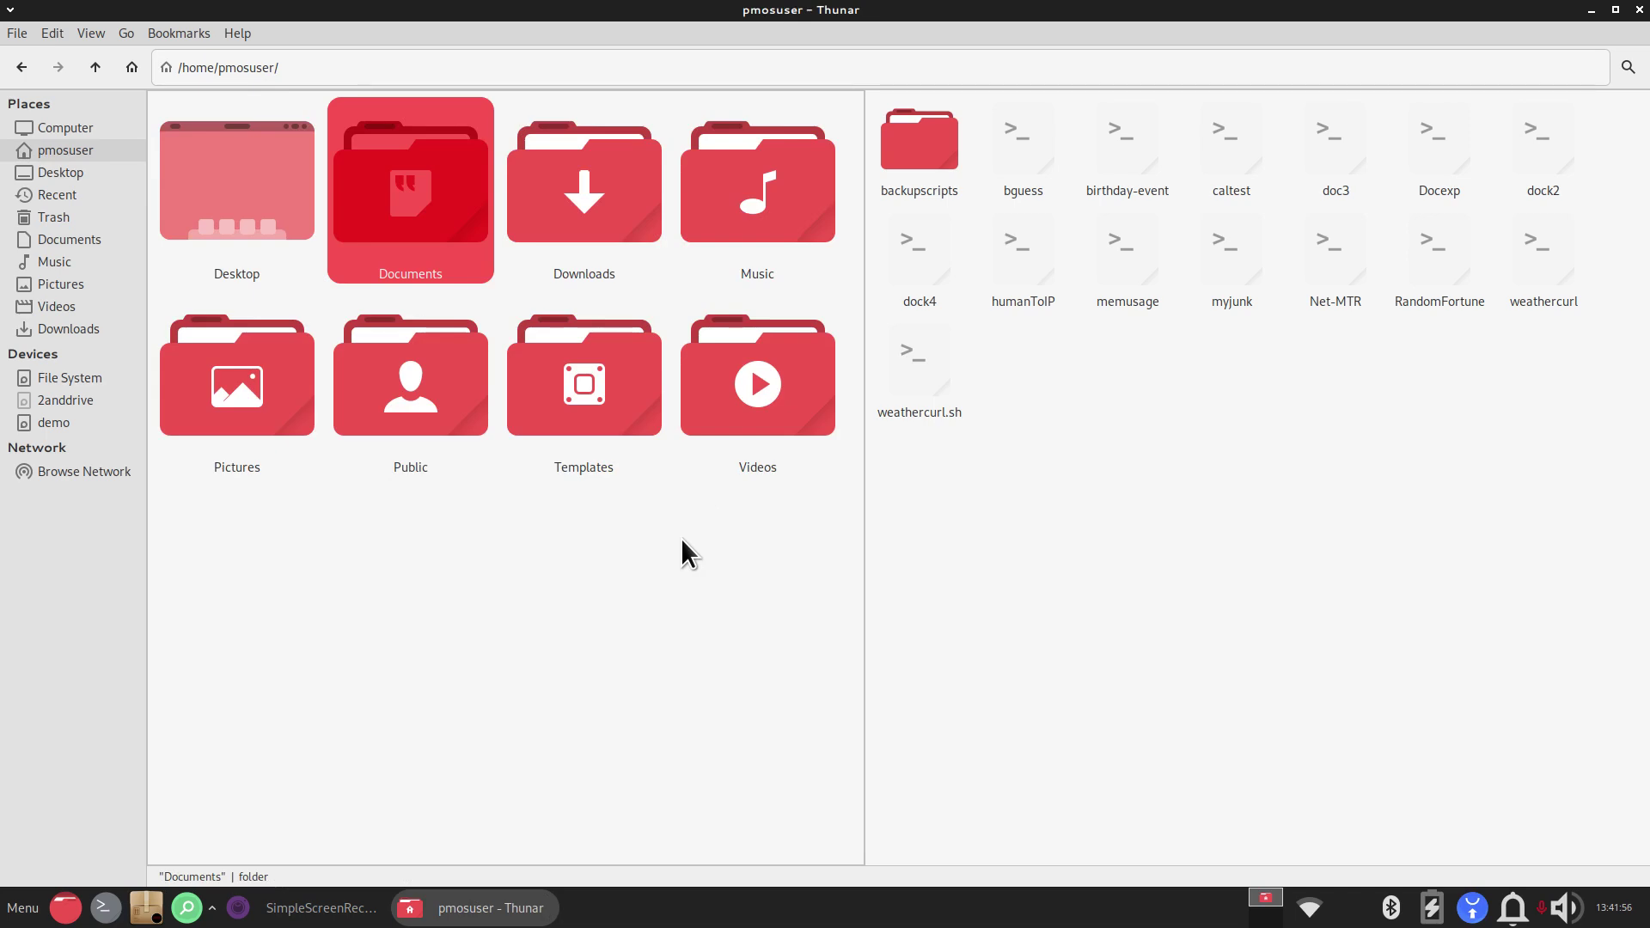
# Step: Switch to a single pane and open Pictures with enlarged thumbnails
pyautogui.press('F3')
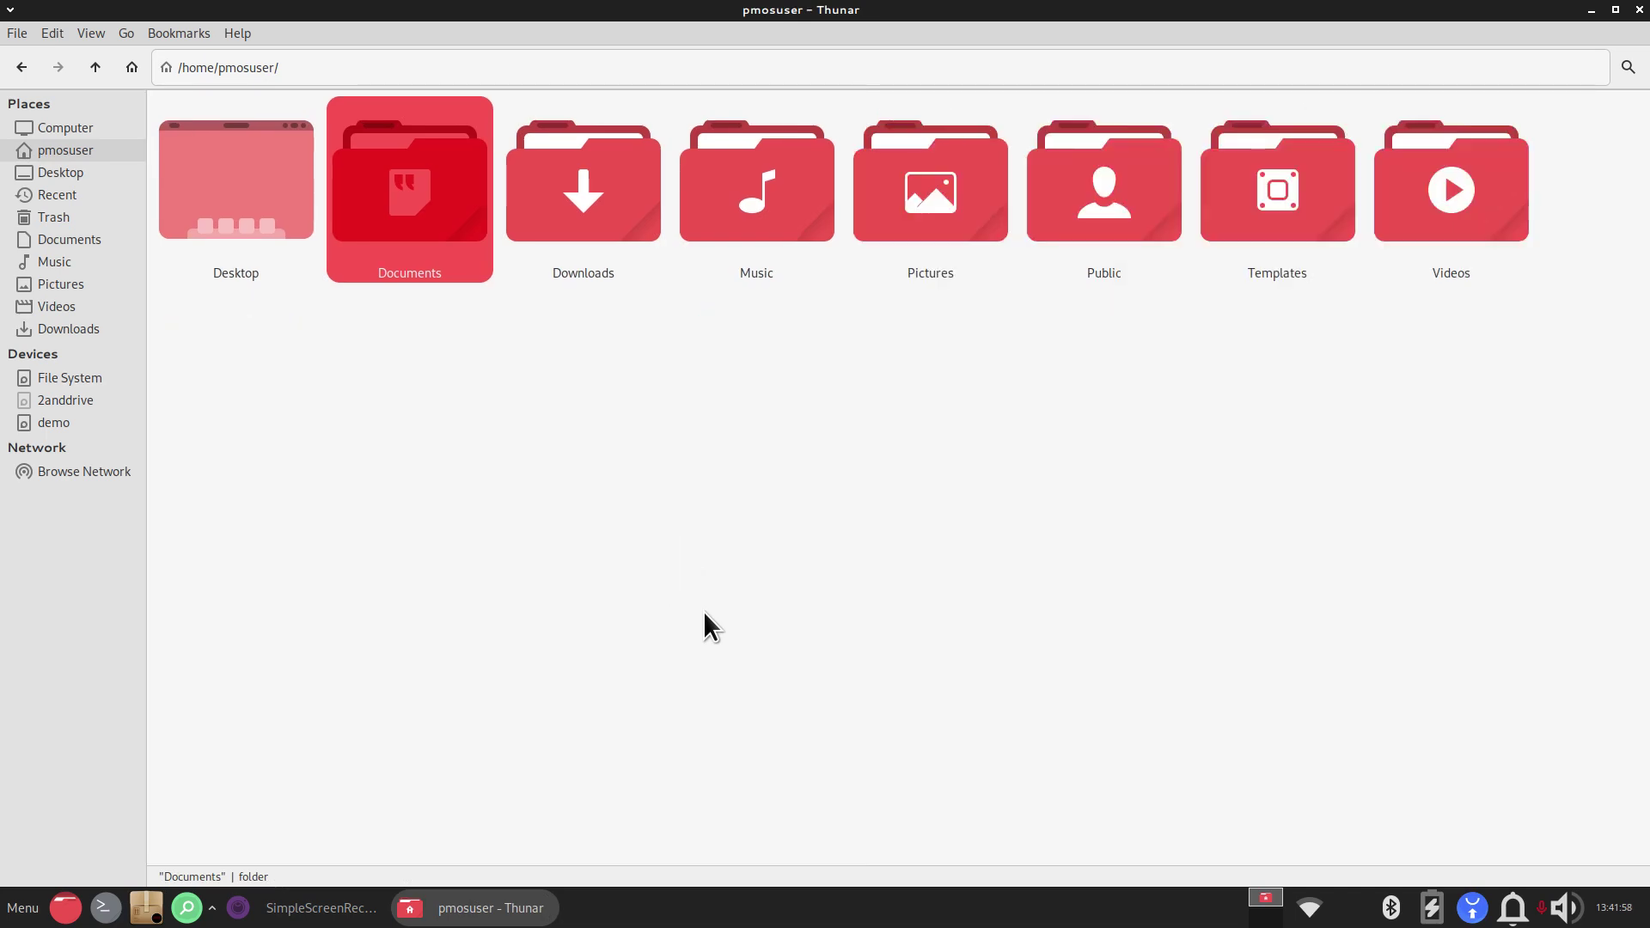
pyautogui.hotkey('ctrl', '+')
pyautogui.hotkey('ctrl', '+')
pyautogui.hotkey('ctrl', '+')
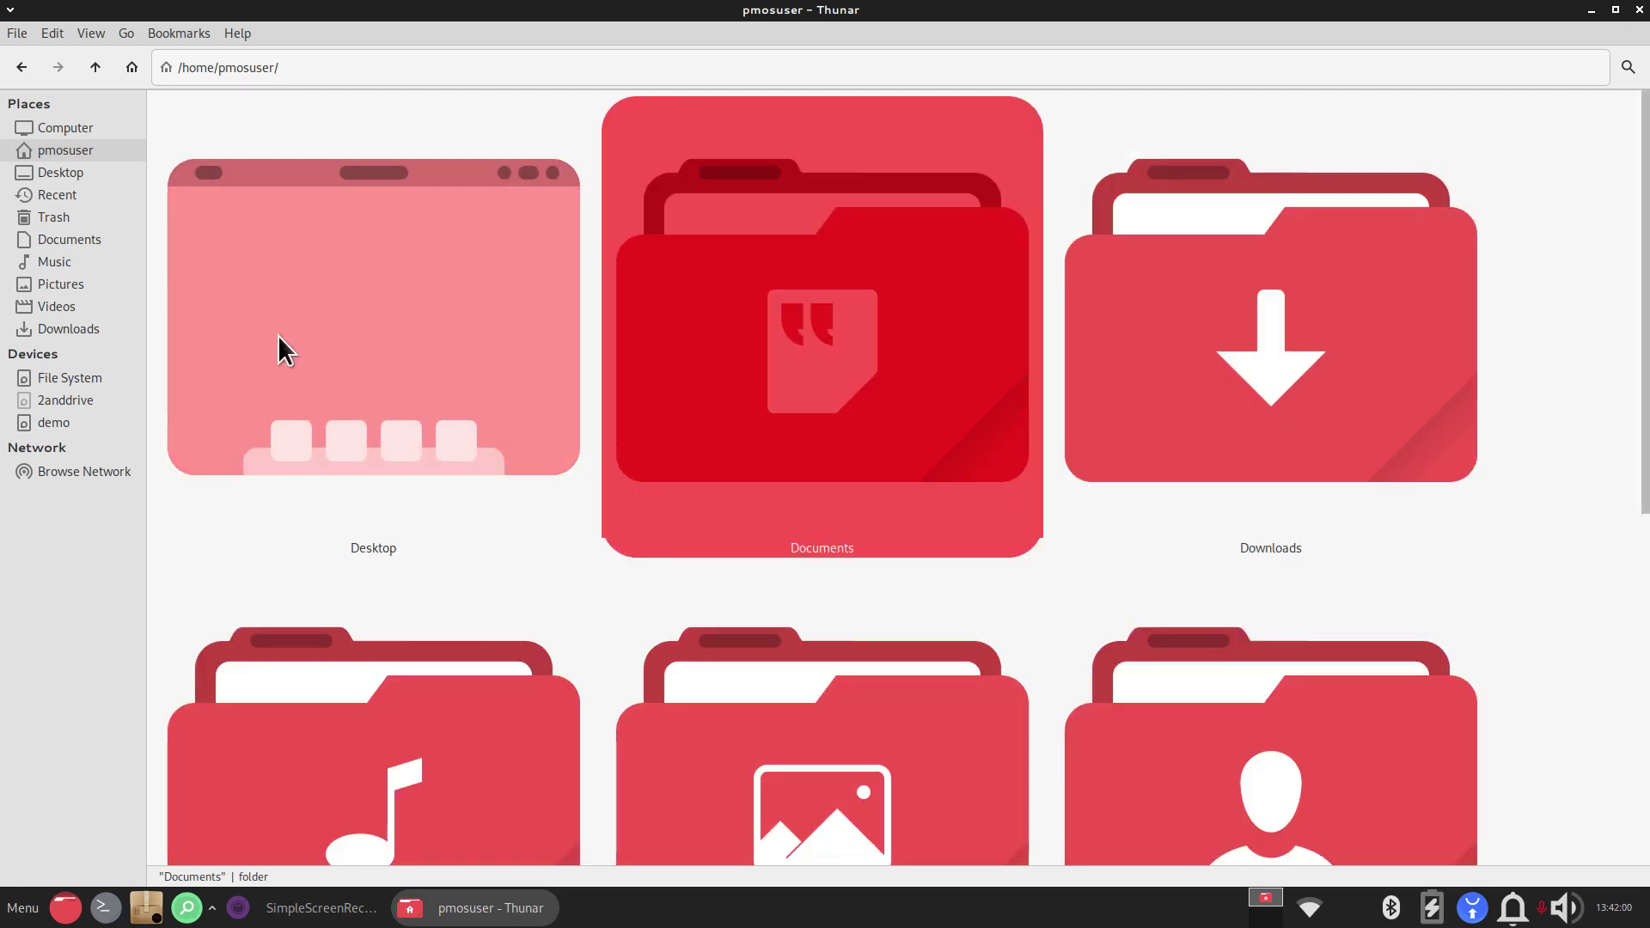
pyautogui.click(59, 287)
pyautogui.hotkey('ctrl', '-')
pyautogui.hotkey('ctrl', '-')
pyautogui.hotkey('ctrl', '-')
pyautogui.hotkey('ctrl', '-')
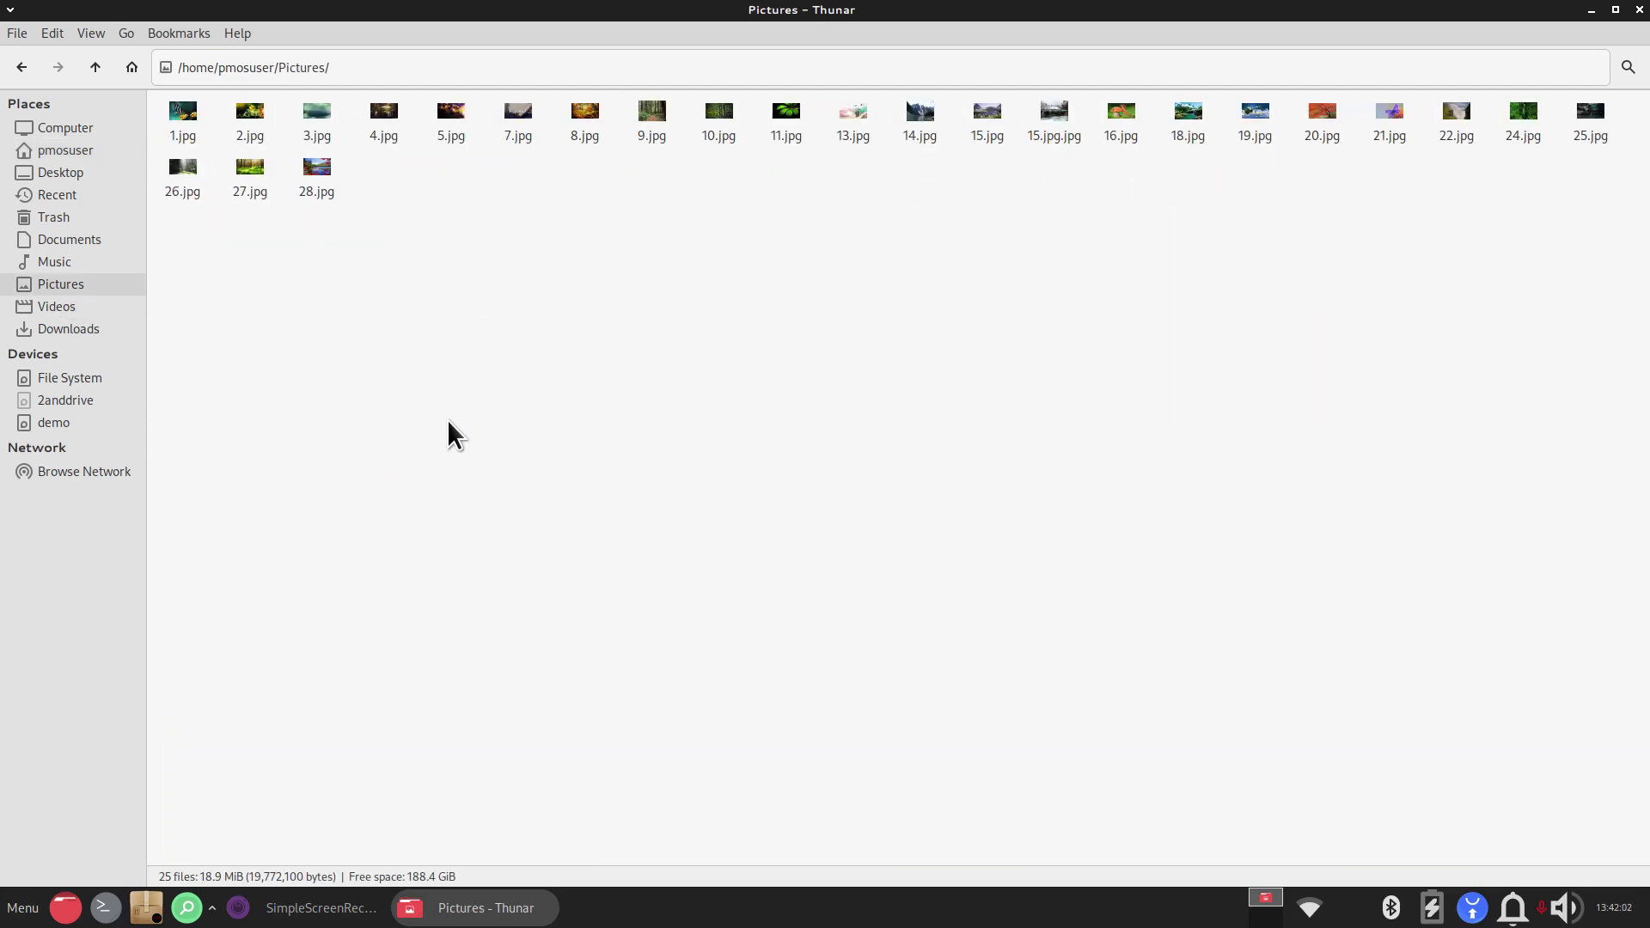
pyautogui.click(84, 152)
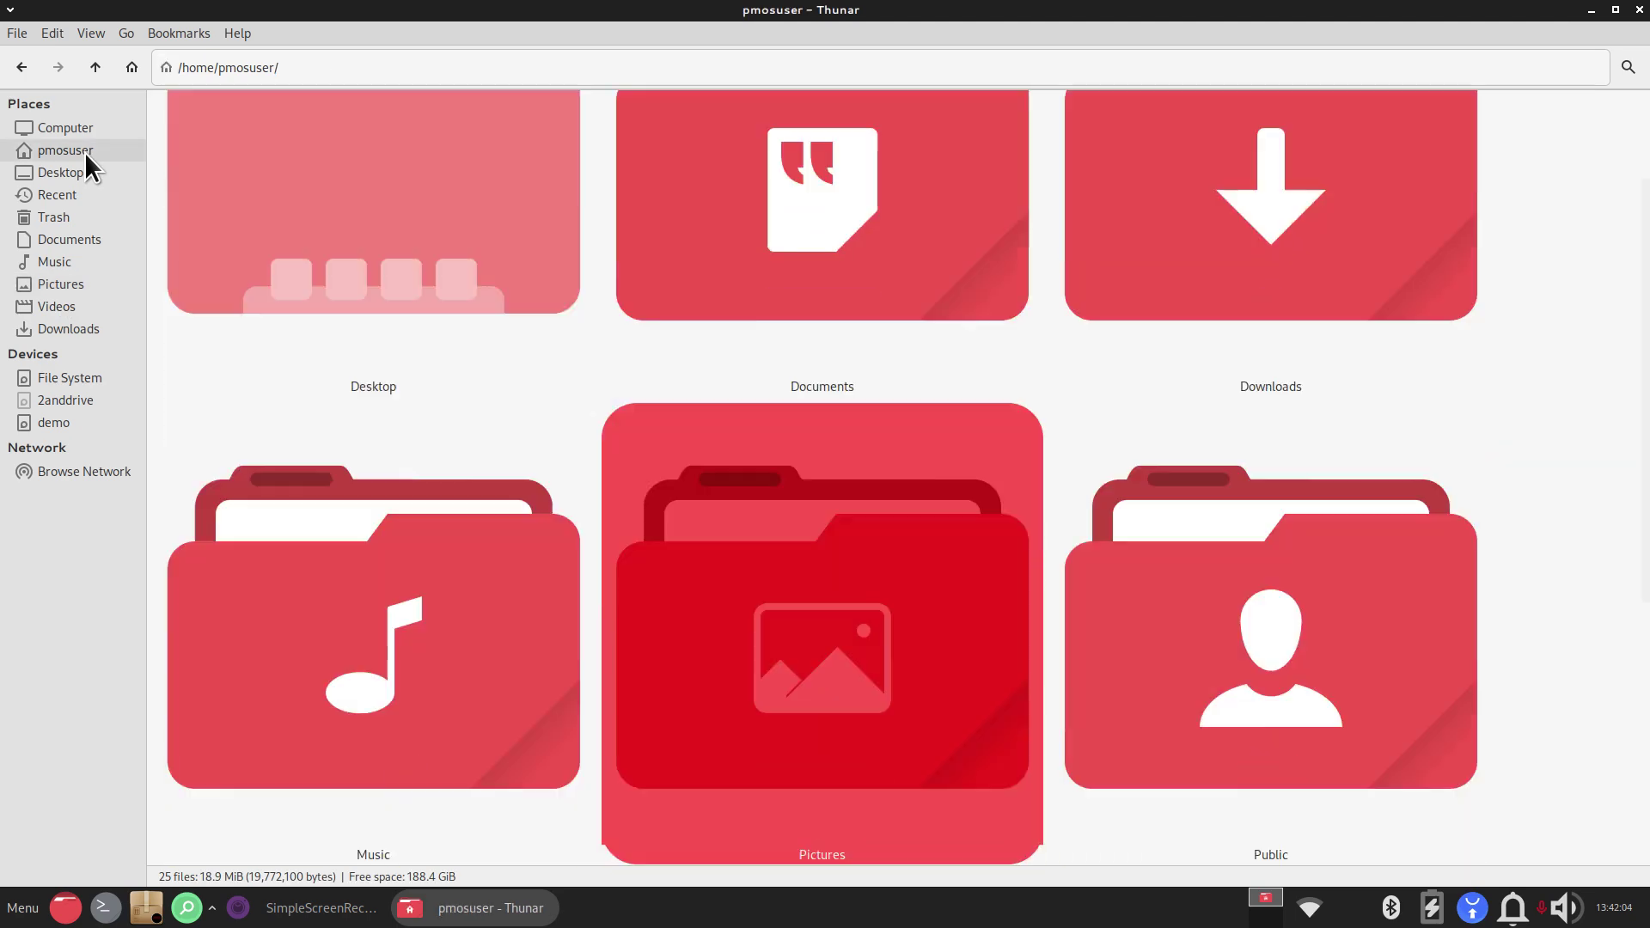
pyautogui.click(77, 285)
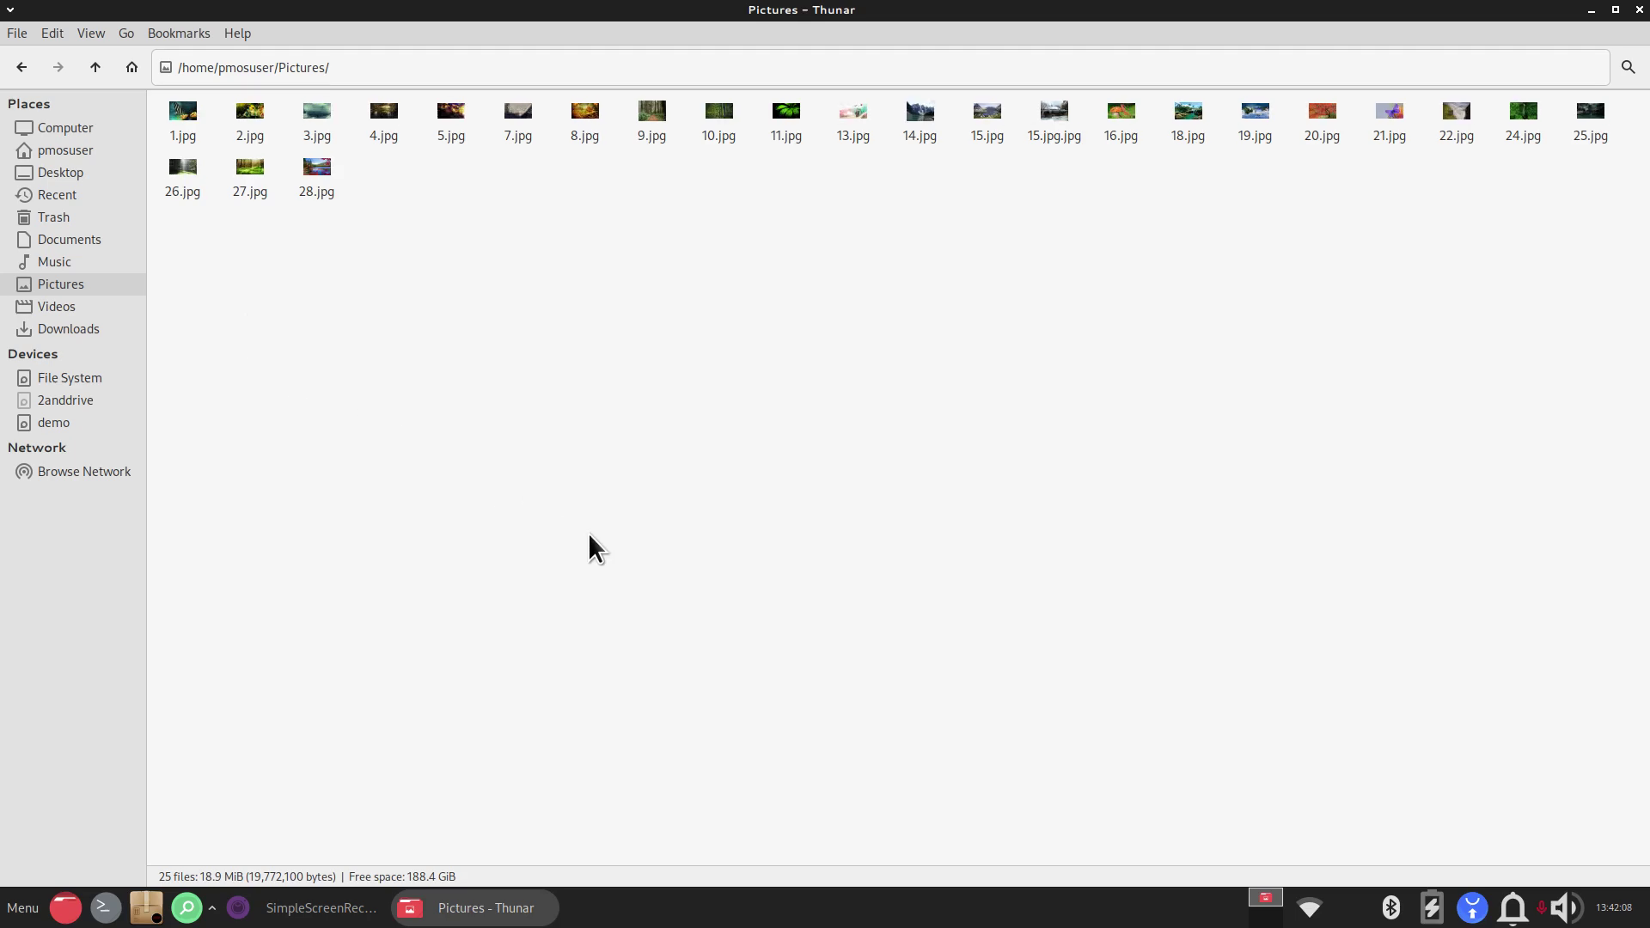
pyautogui.hotkey('ctrl', '+')
pyautogui.hotkey('ctrl', '+')
pyautogui.hotkey('ctrl', '+')
pyautogui.hotkey('ctrl', '+')
# Step: Leave 'Remember view settings for each folder' on in Preferences, then unmaximize the window
pyautogui.click(45, 31)
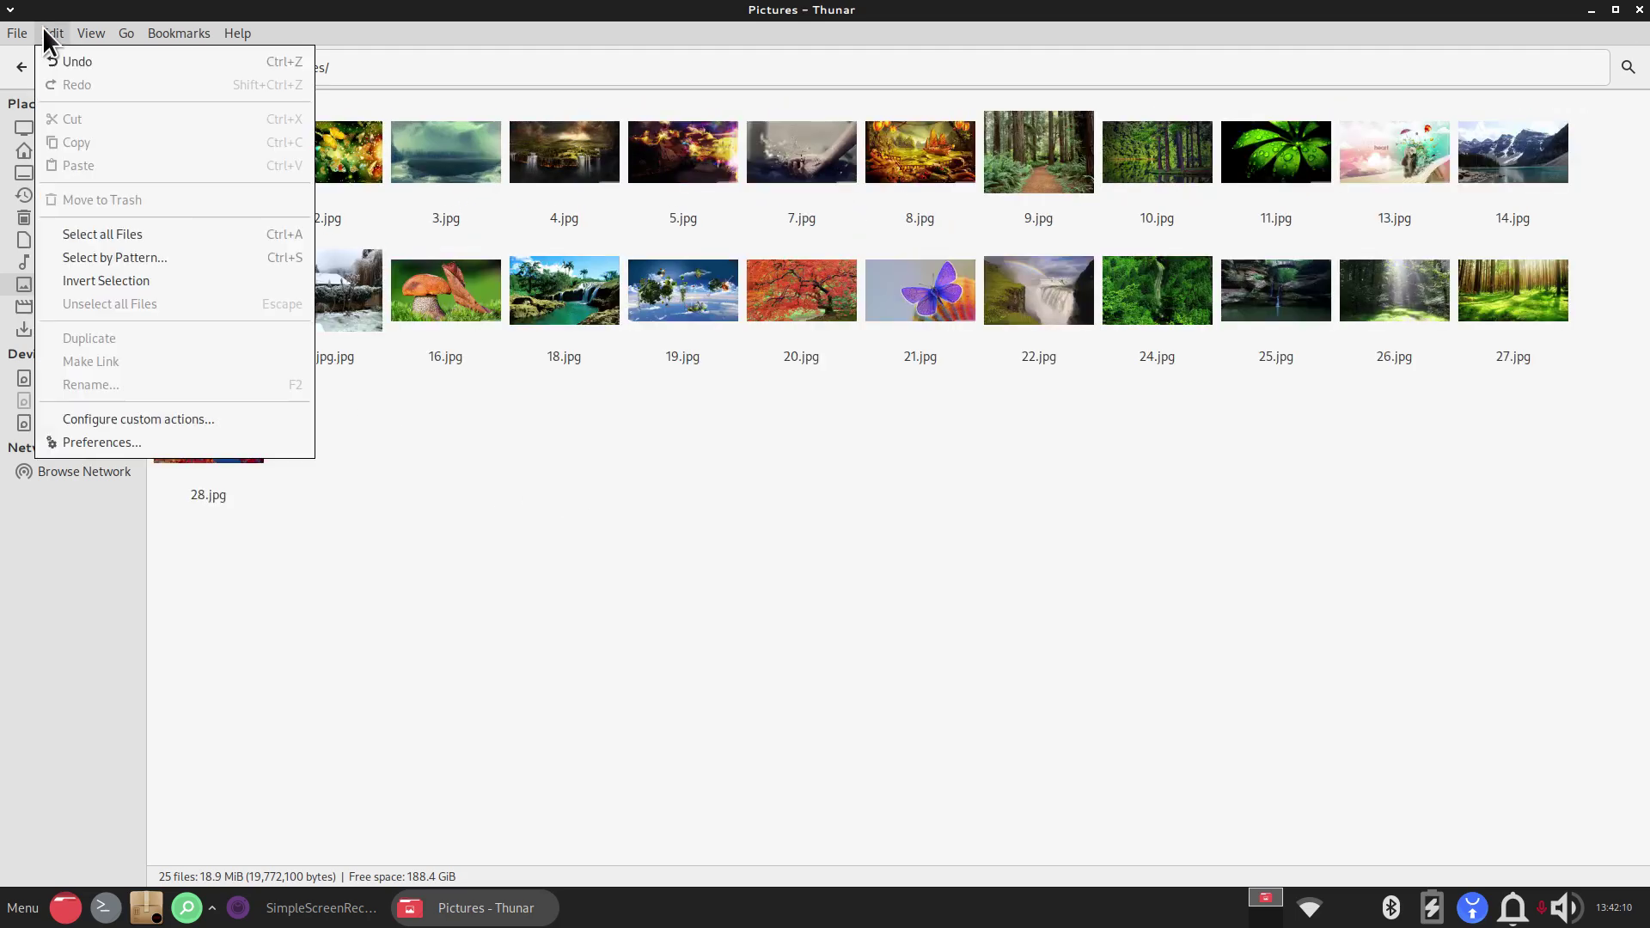
pyautogui.click(122, 440)
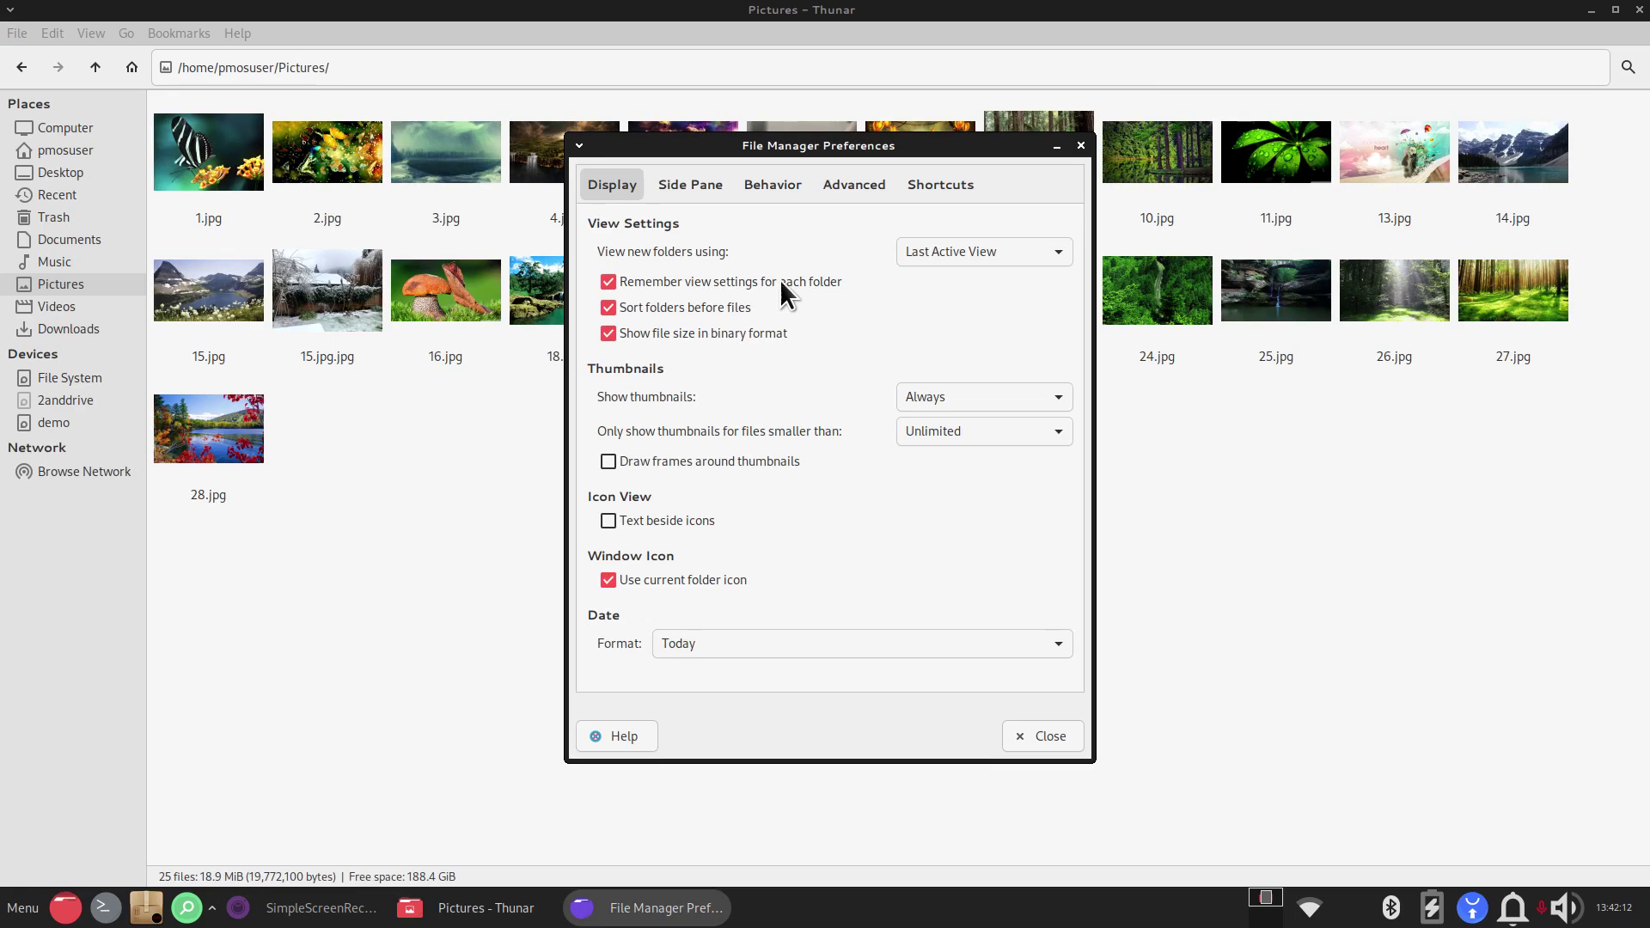
pyautogui.click(610, 284)
pyautogui.click(240, 538)
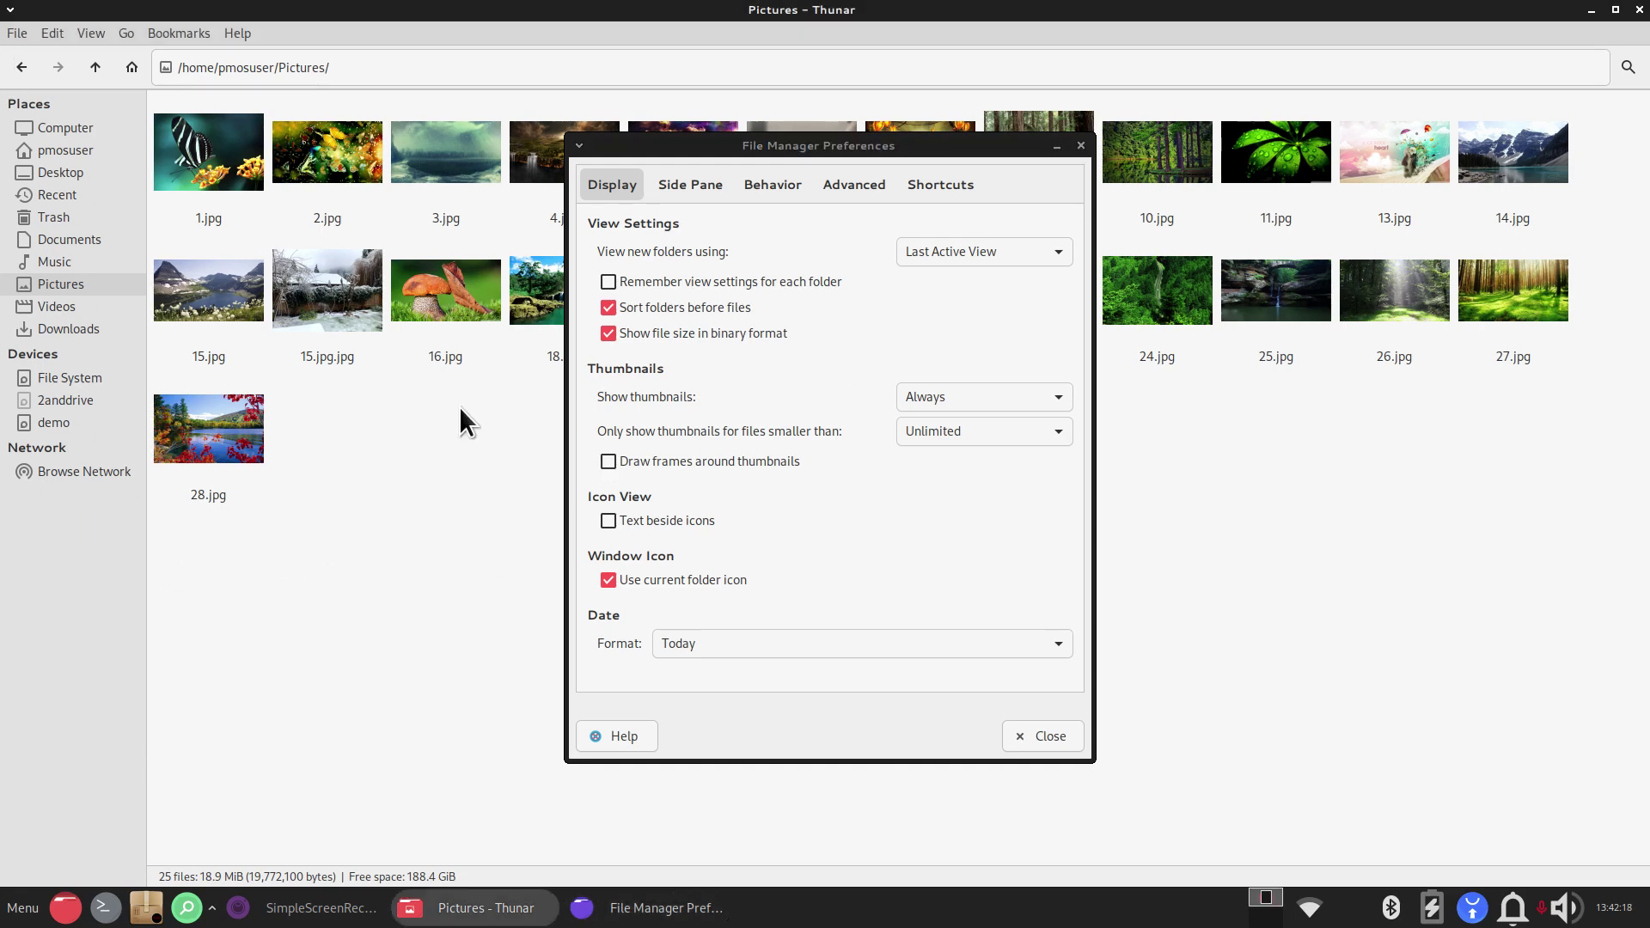
pyautogui.click(610, 281)
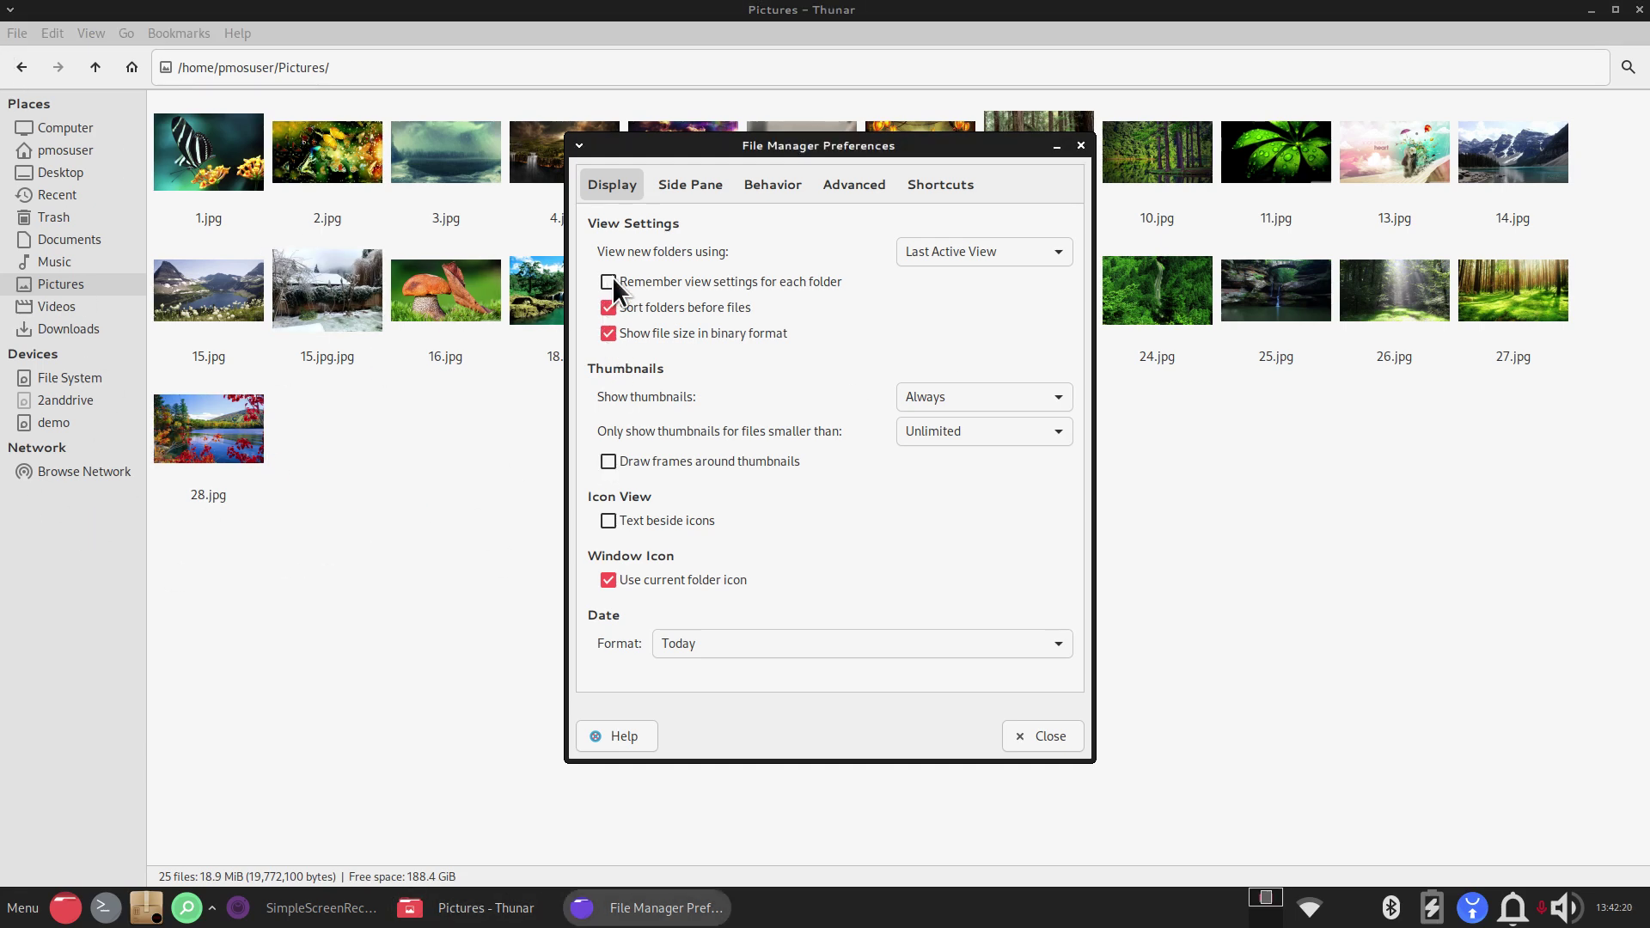
pyautogui.click(151, 135)
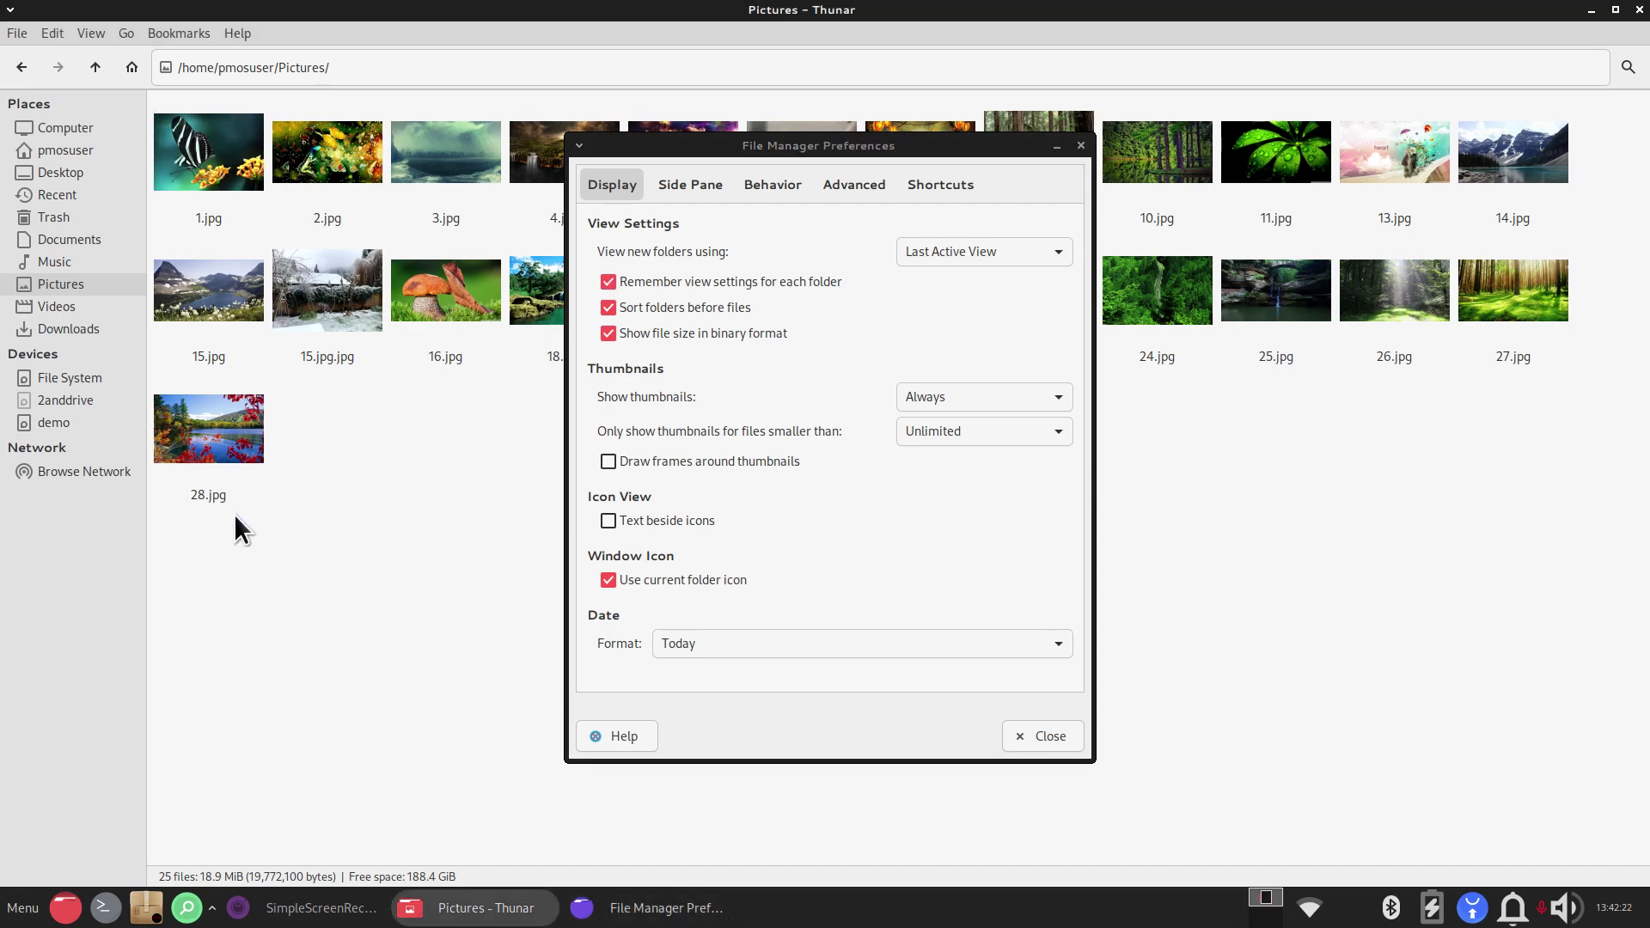
pyautogui.click(696, 294)
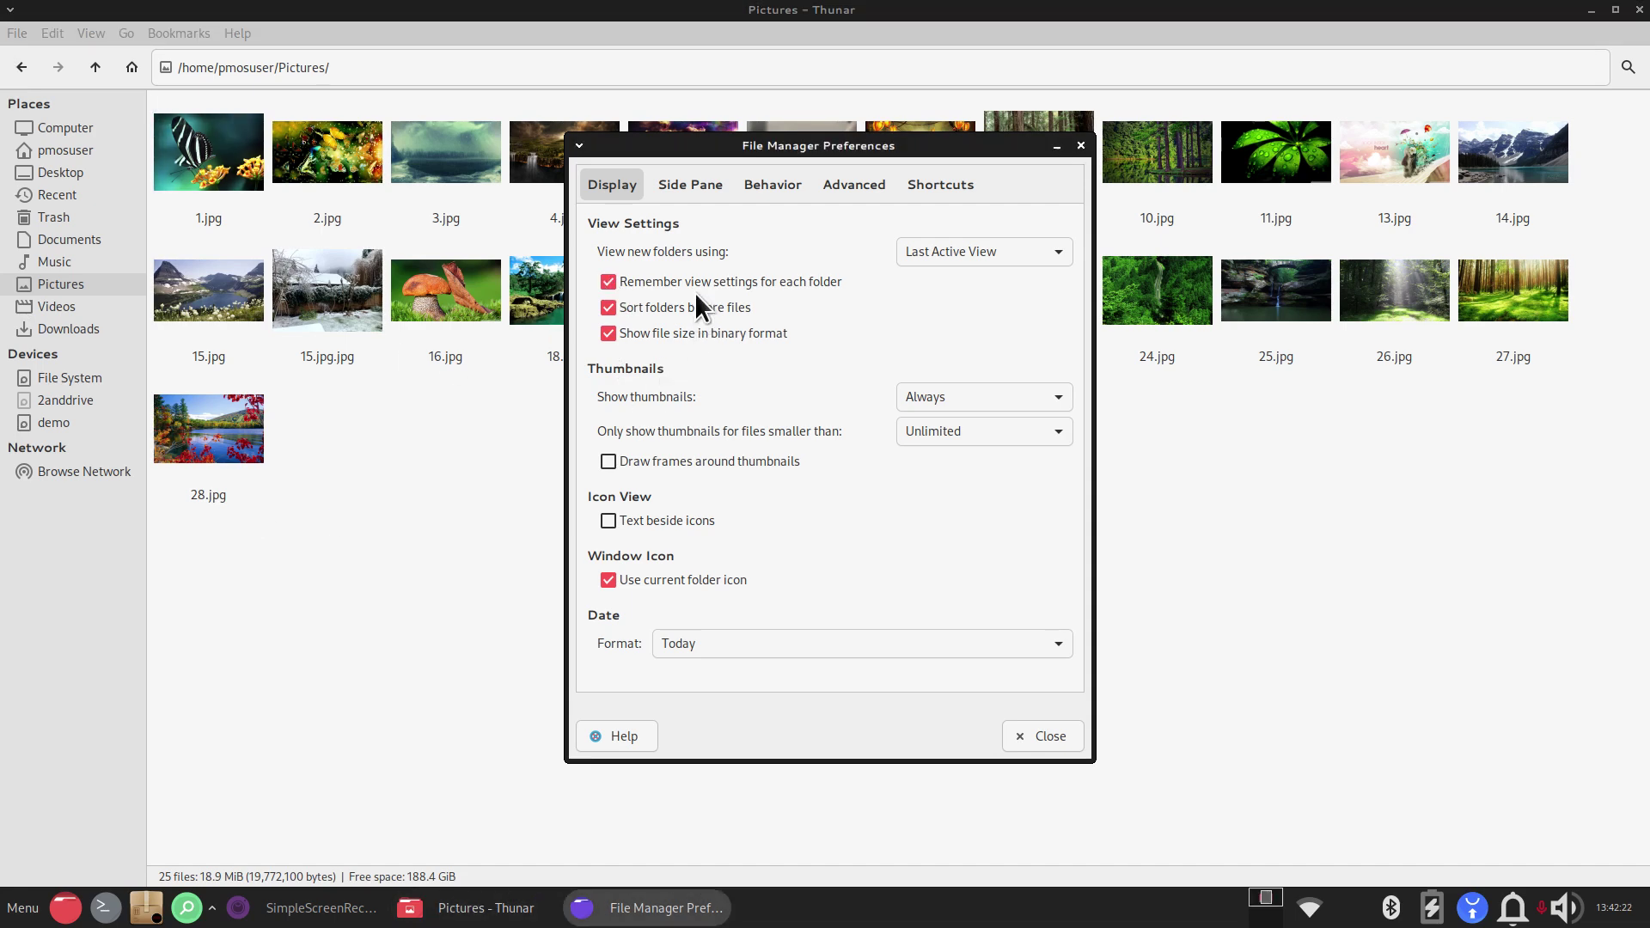
pyautogui.click(1081, 146)
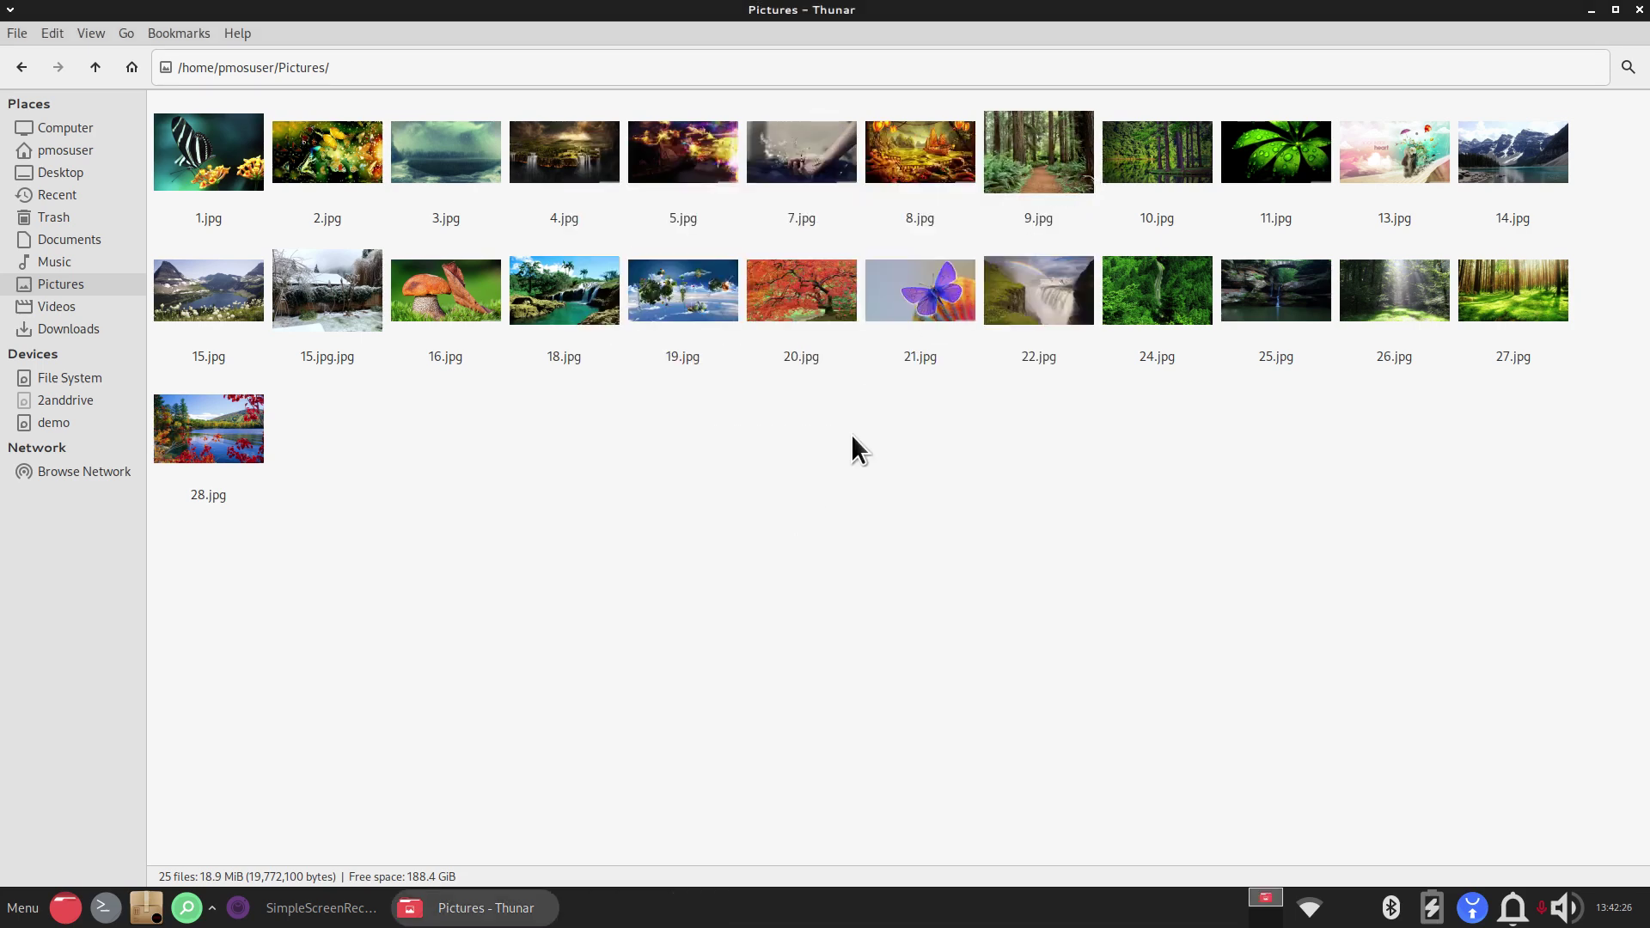
pyautogui.moveTo(962, 10); pyautogui.dragTo(965, 63)
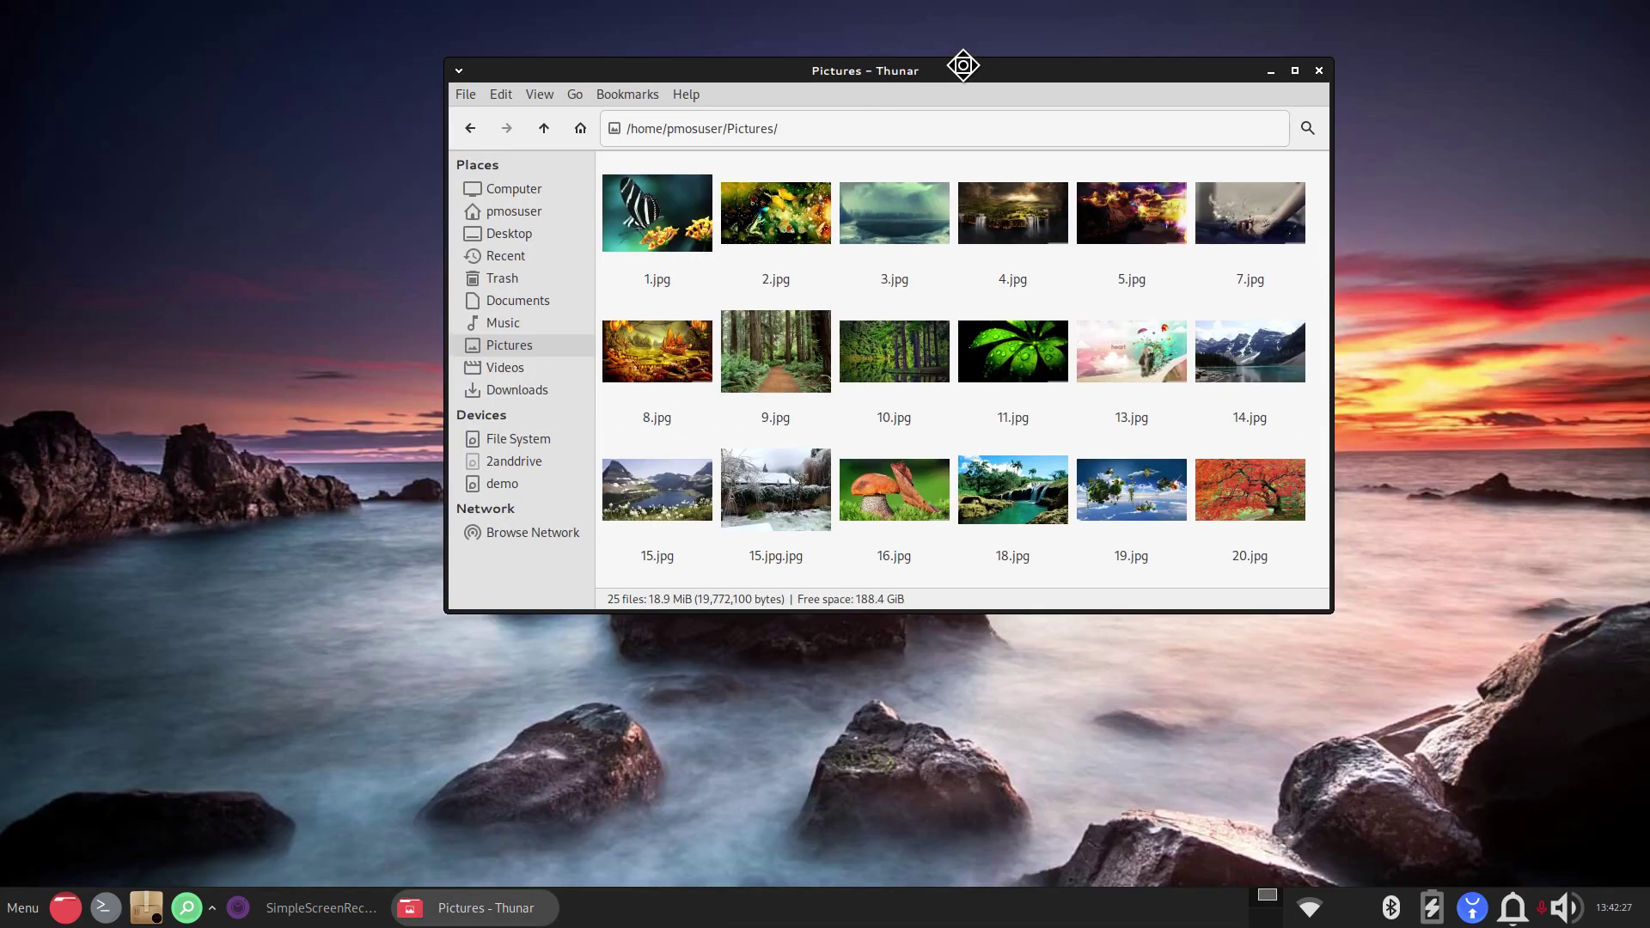
# Step: Close the file manager, then launch USB Image Writer from Accessories and close it
pyautogui.click(1319, 72)
pyautogui.click(22, 908)
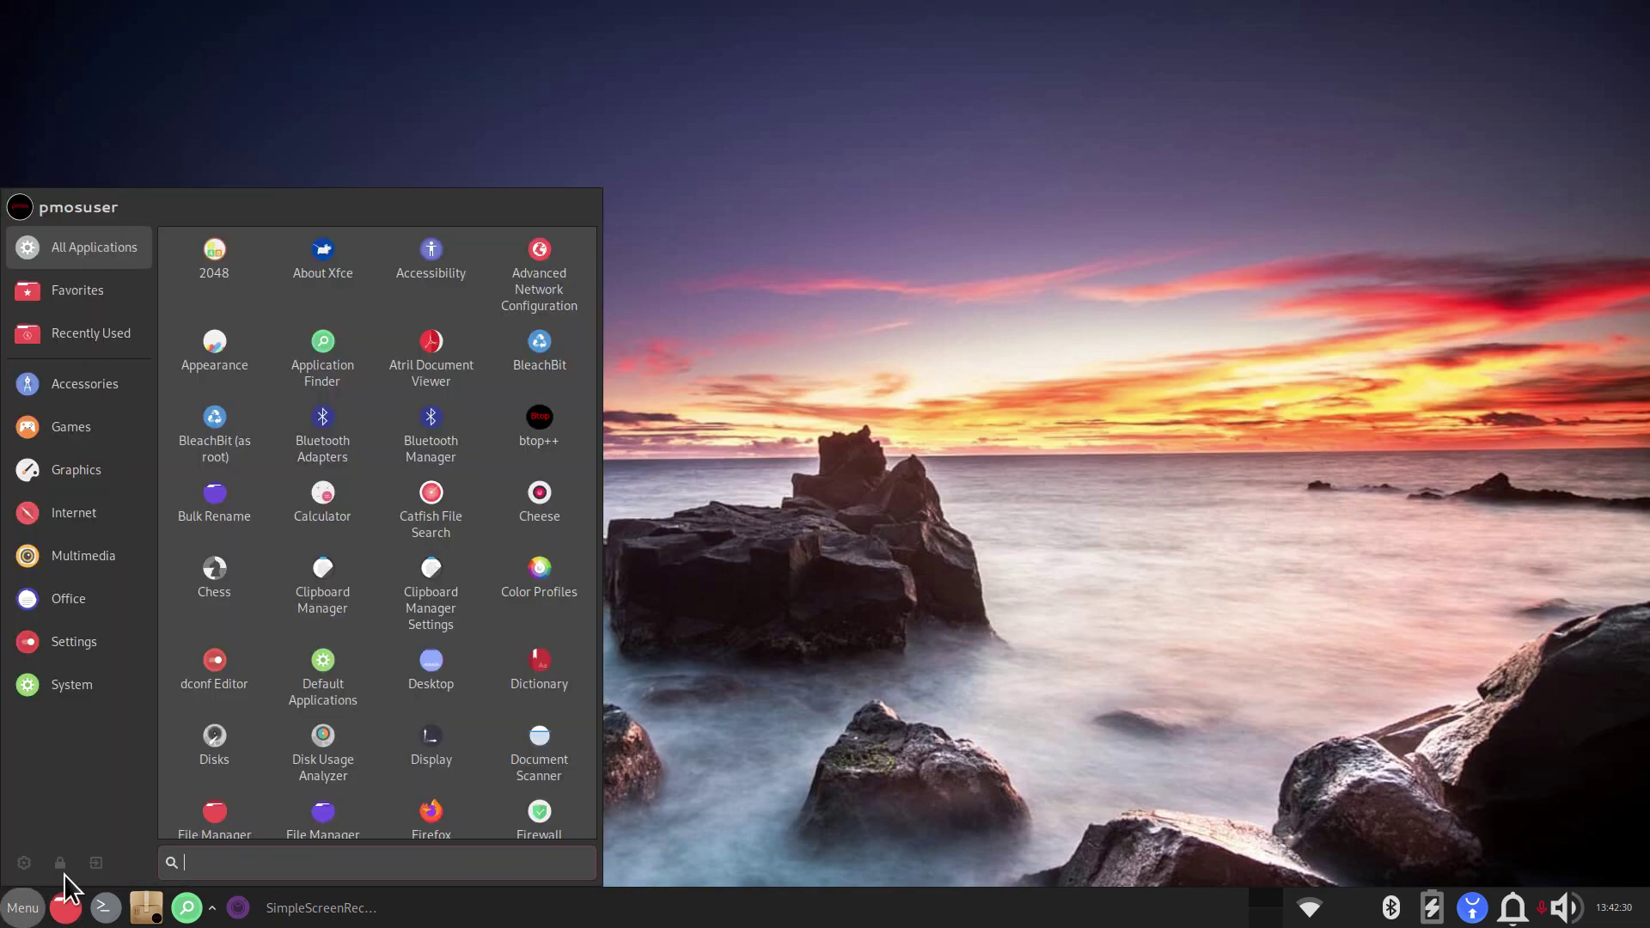
pyautogui.click(69, 384)
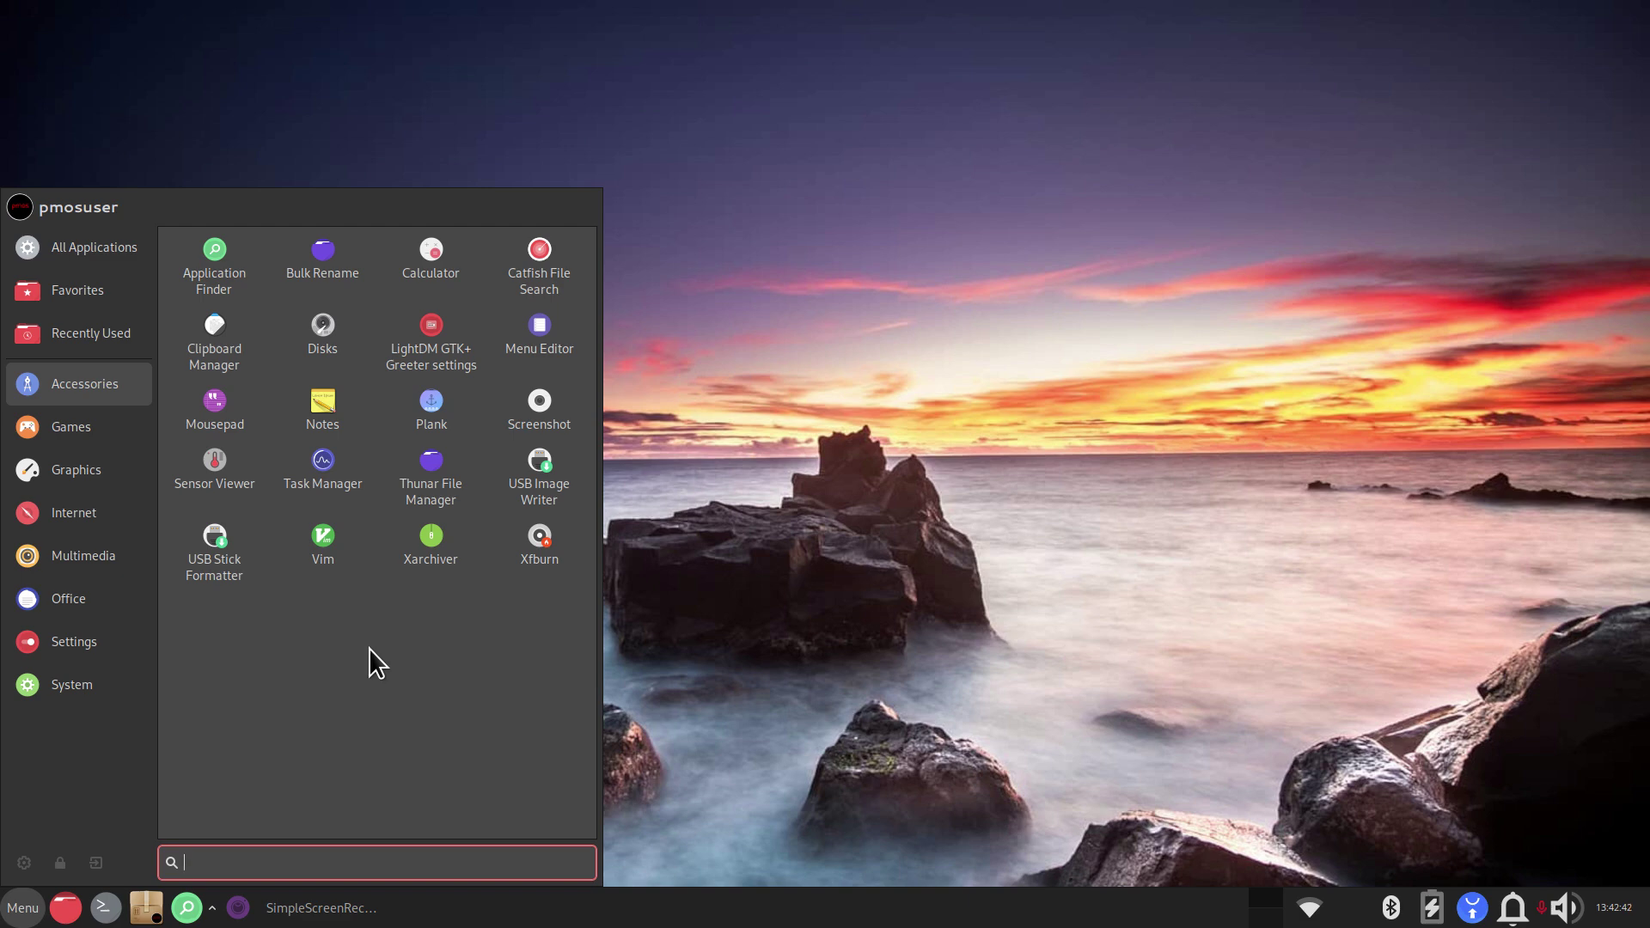
pyautogui.click(573, 487)
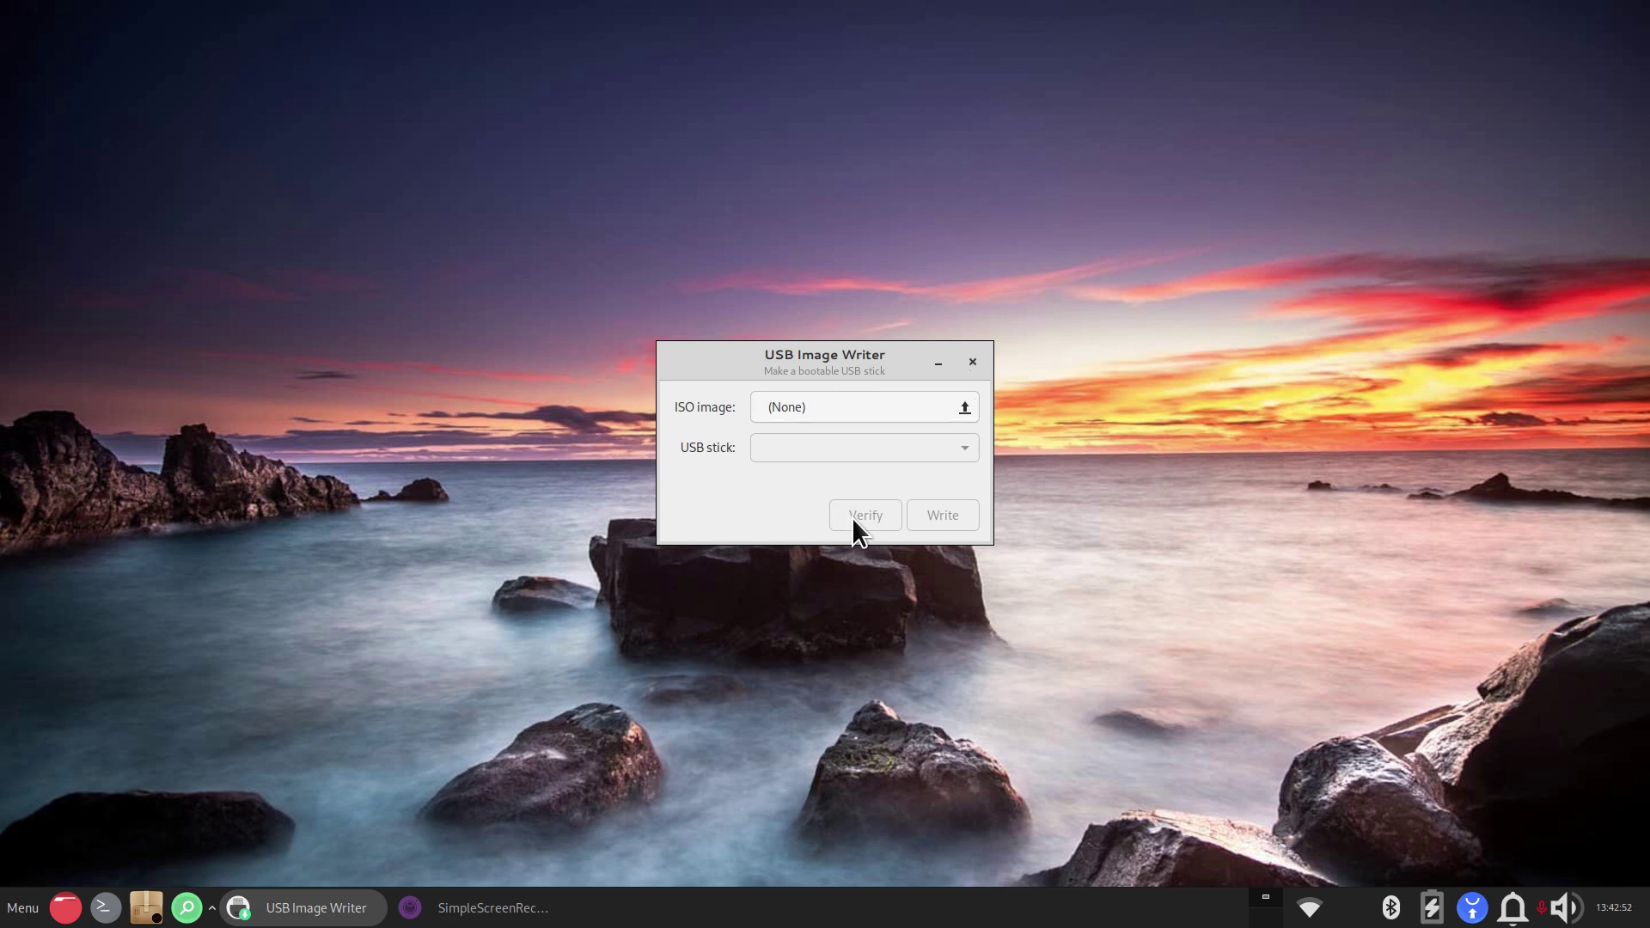
pyautogui.click(972, 361)
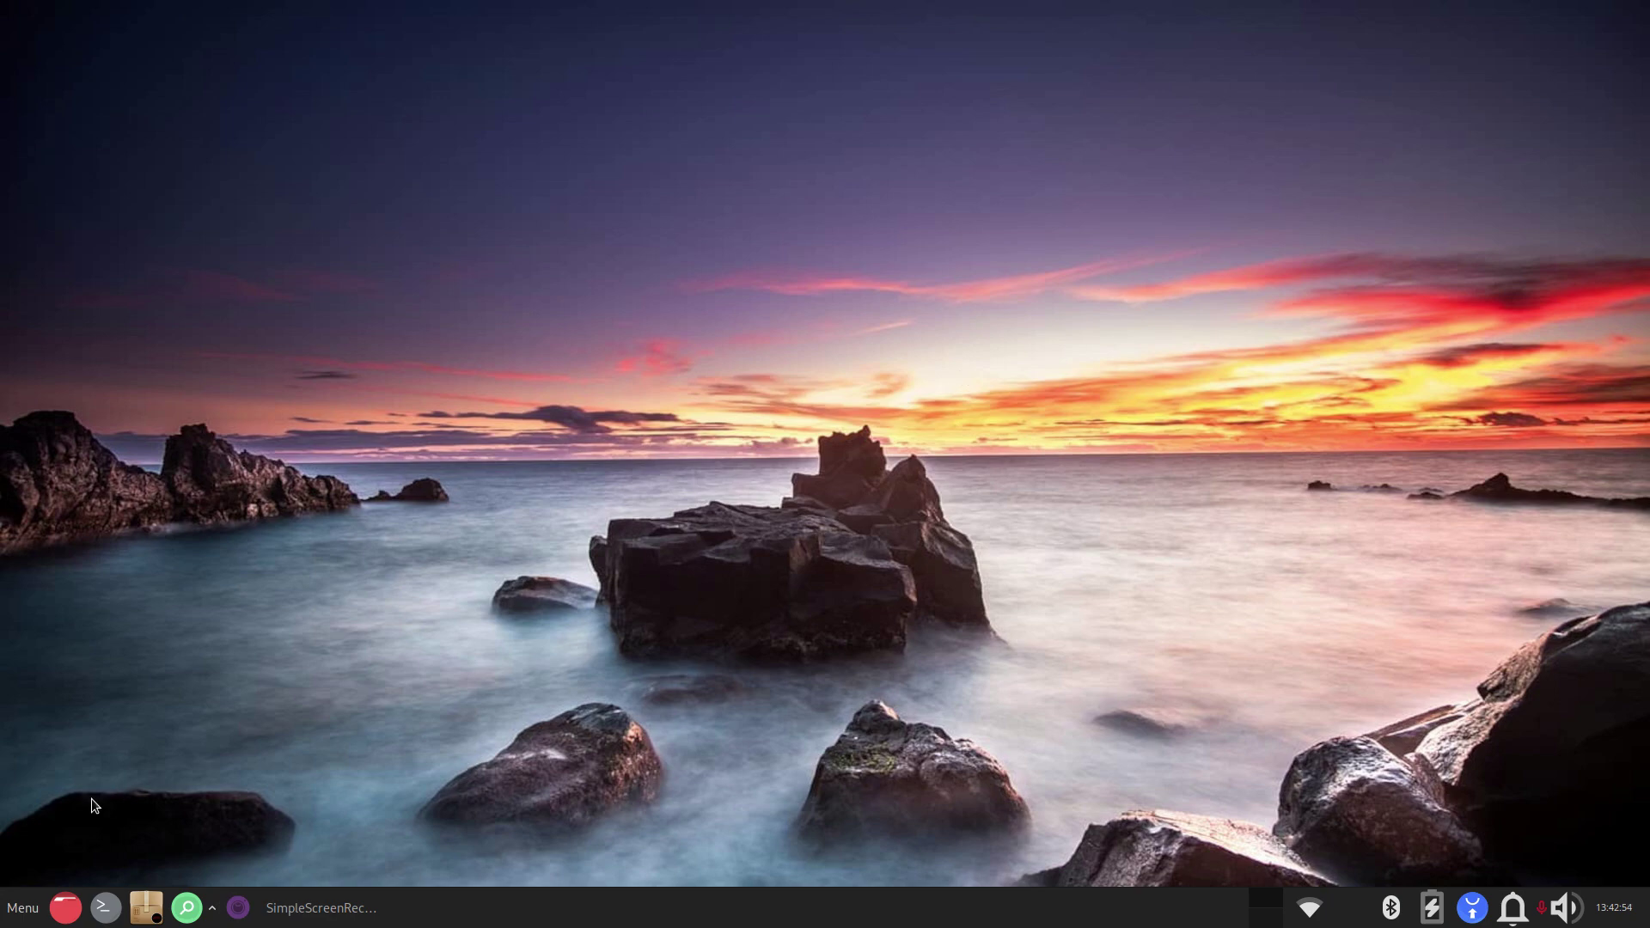
# Step: Launch USB Stick Formatter from Accessories and keep FAT32 as the filesystem
pyautogui.click(23, 908)
pyautogui.click(67, 388)
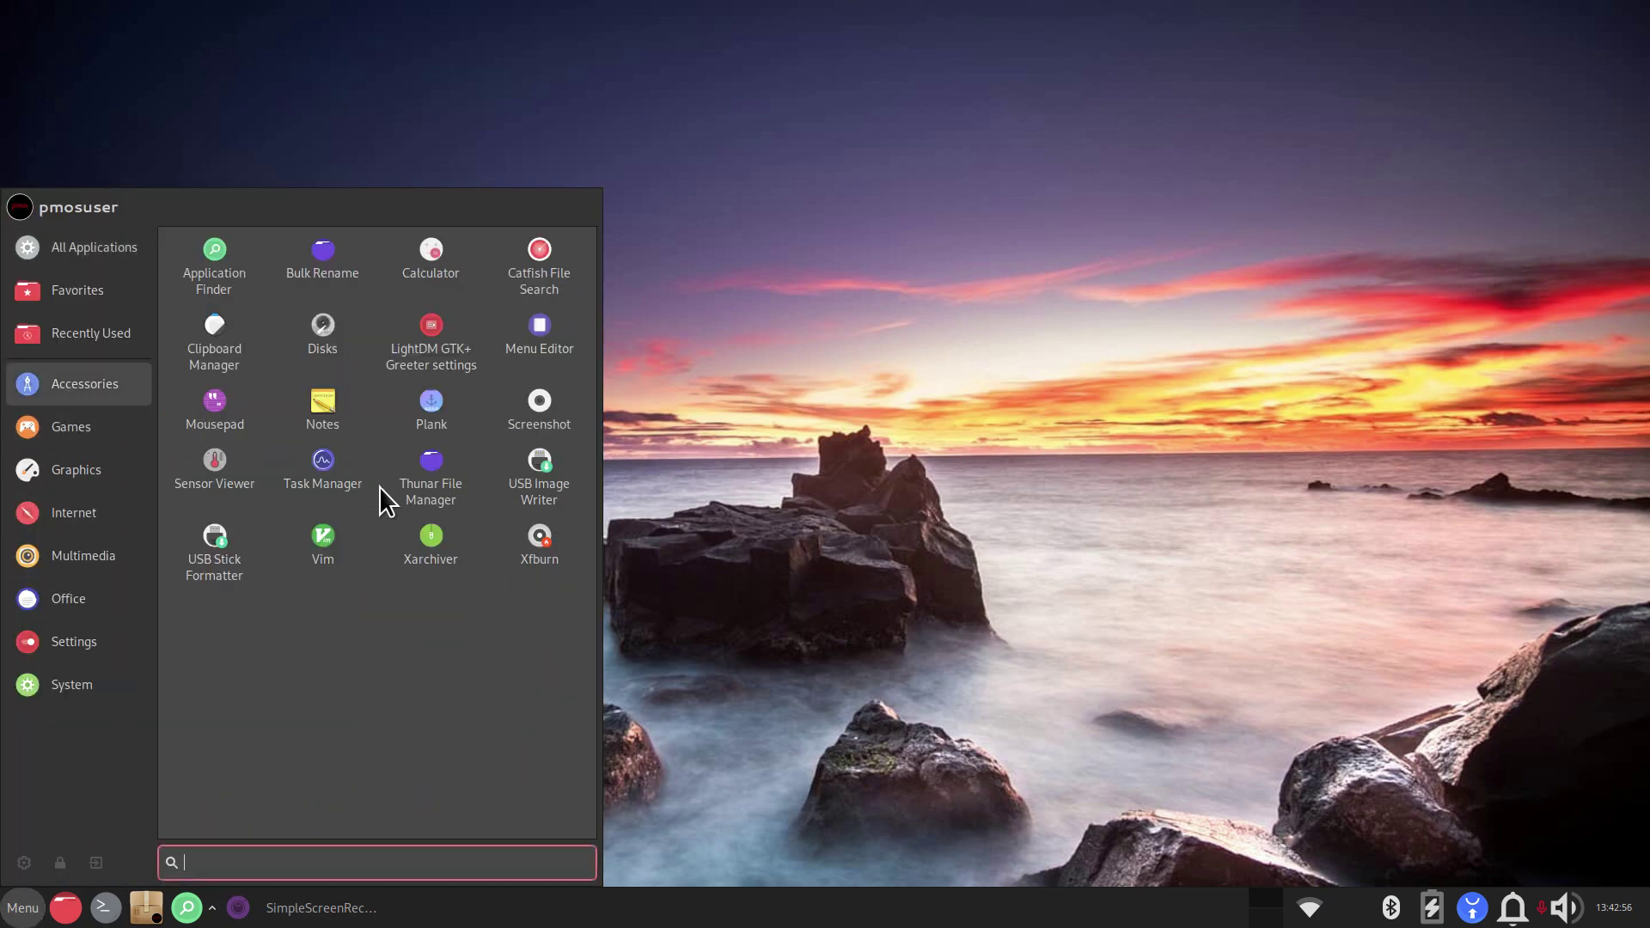
pyautogui.click(203, 553)
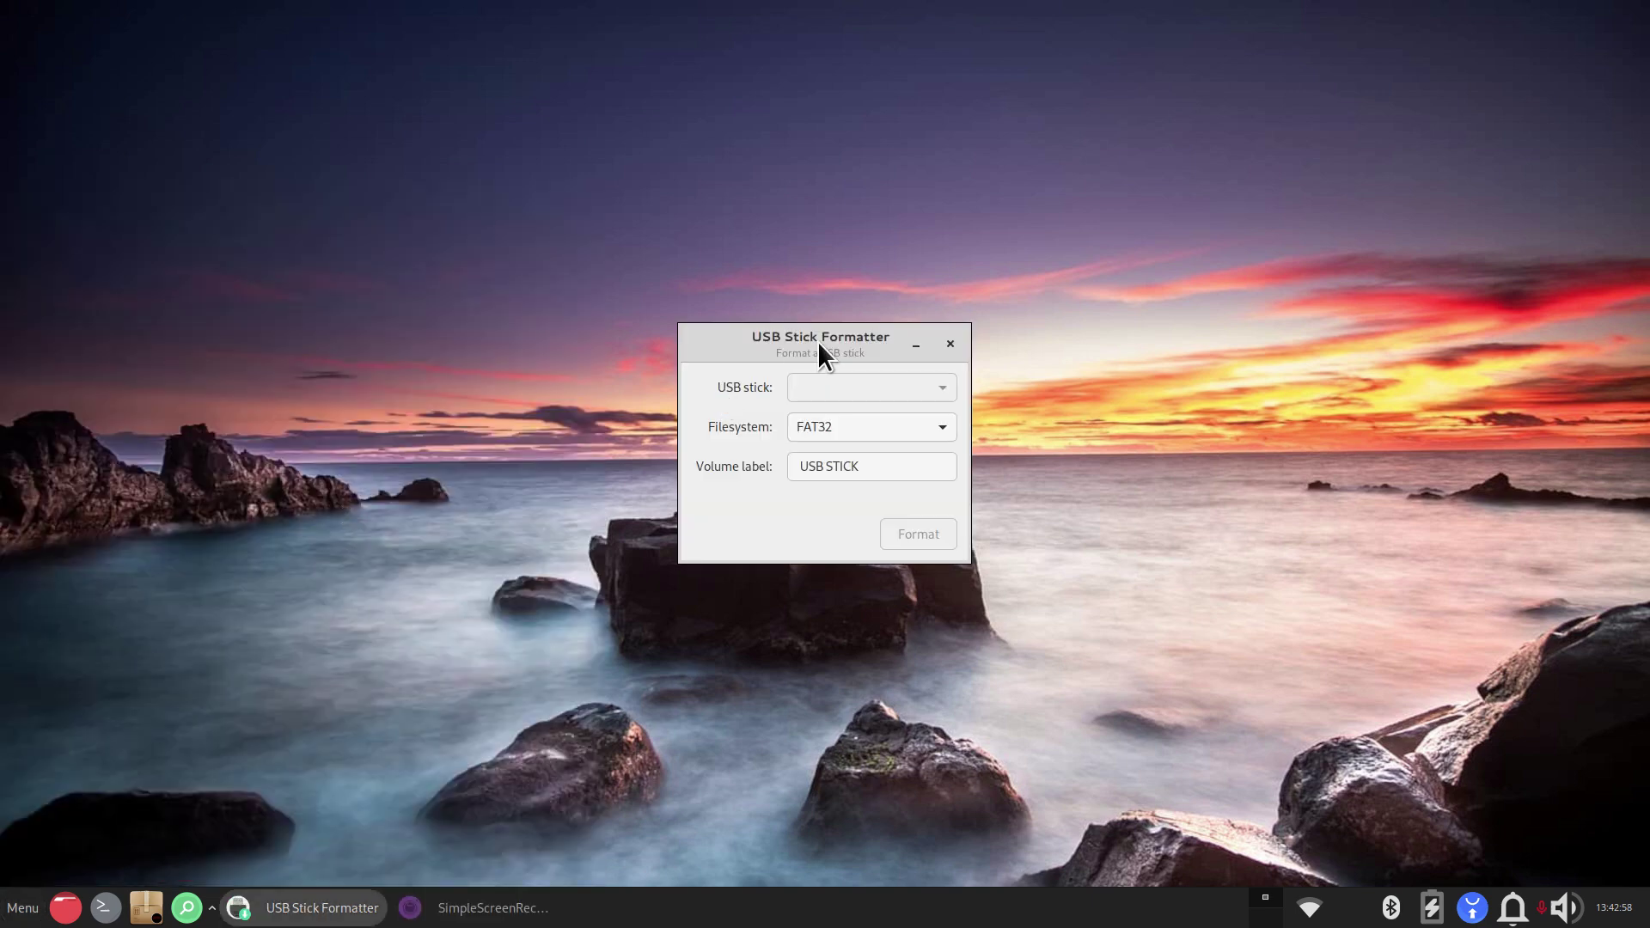
pyautogui.click(844, 426)
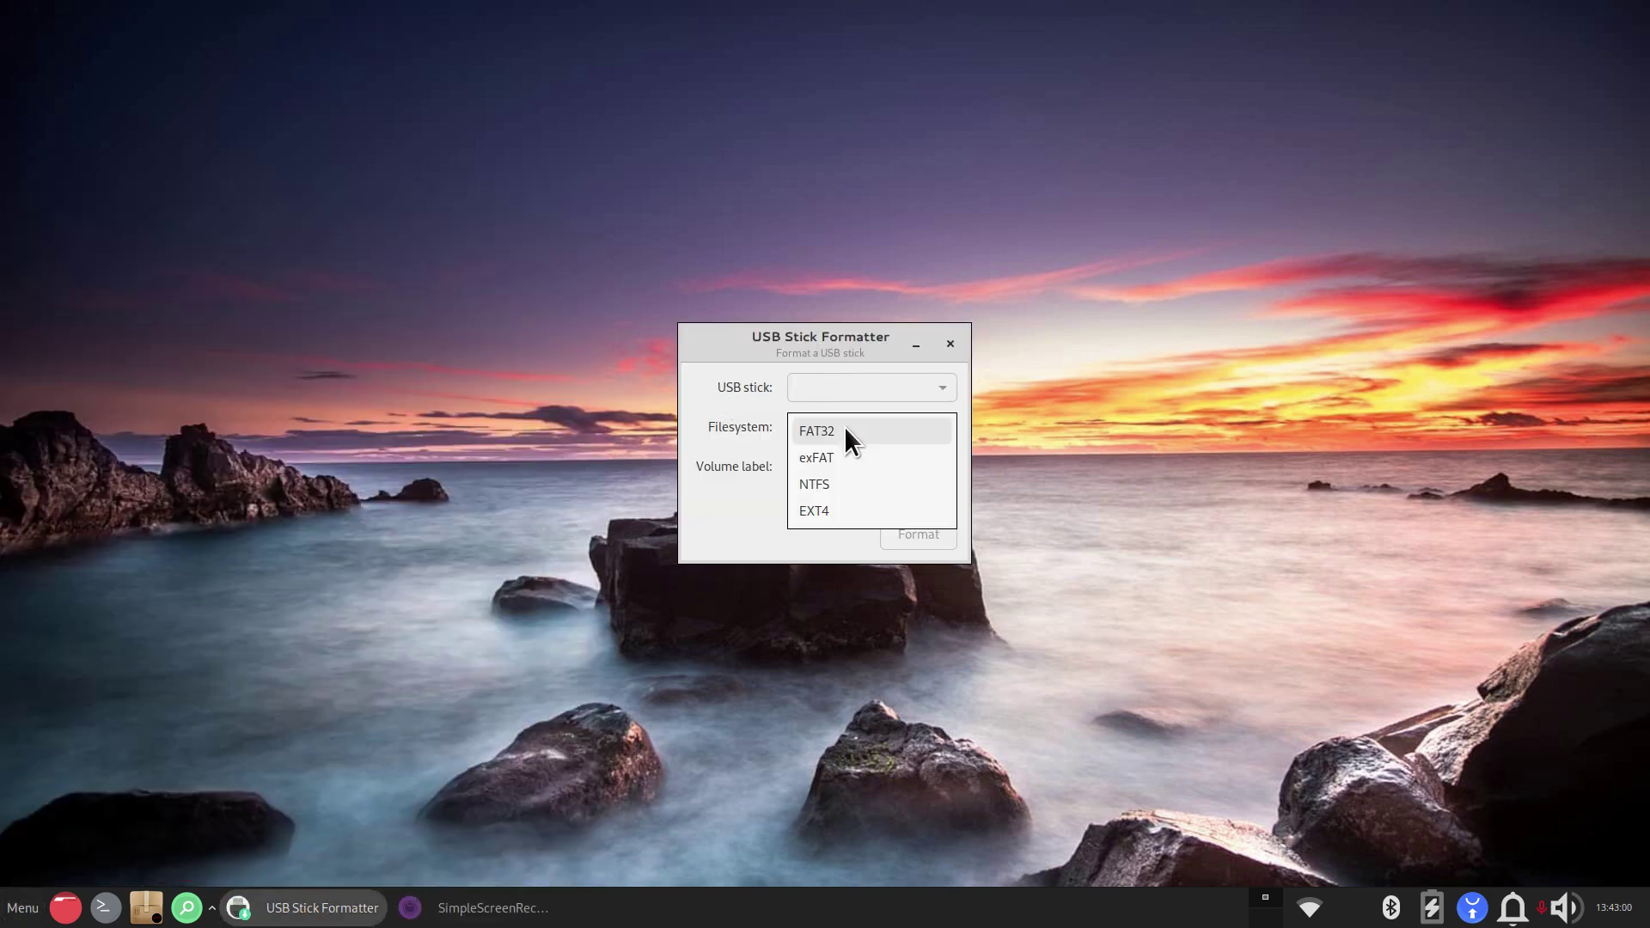
pyautogui.click(745, 500)
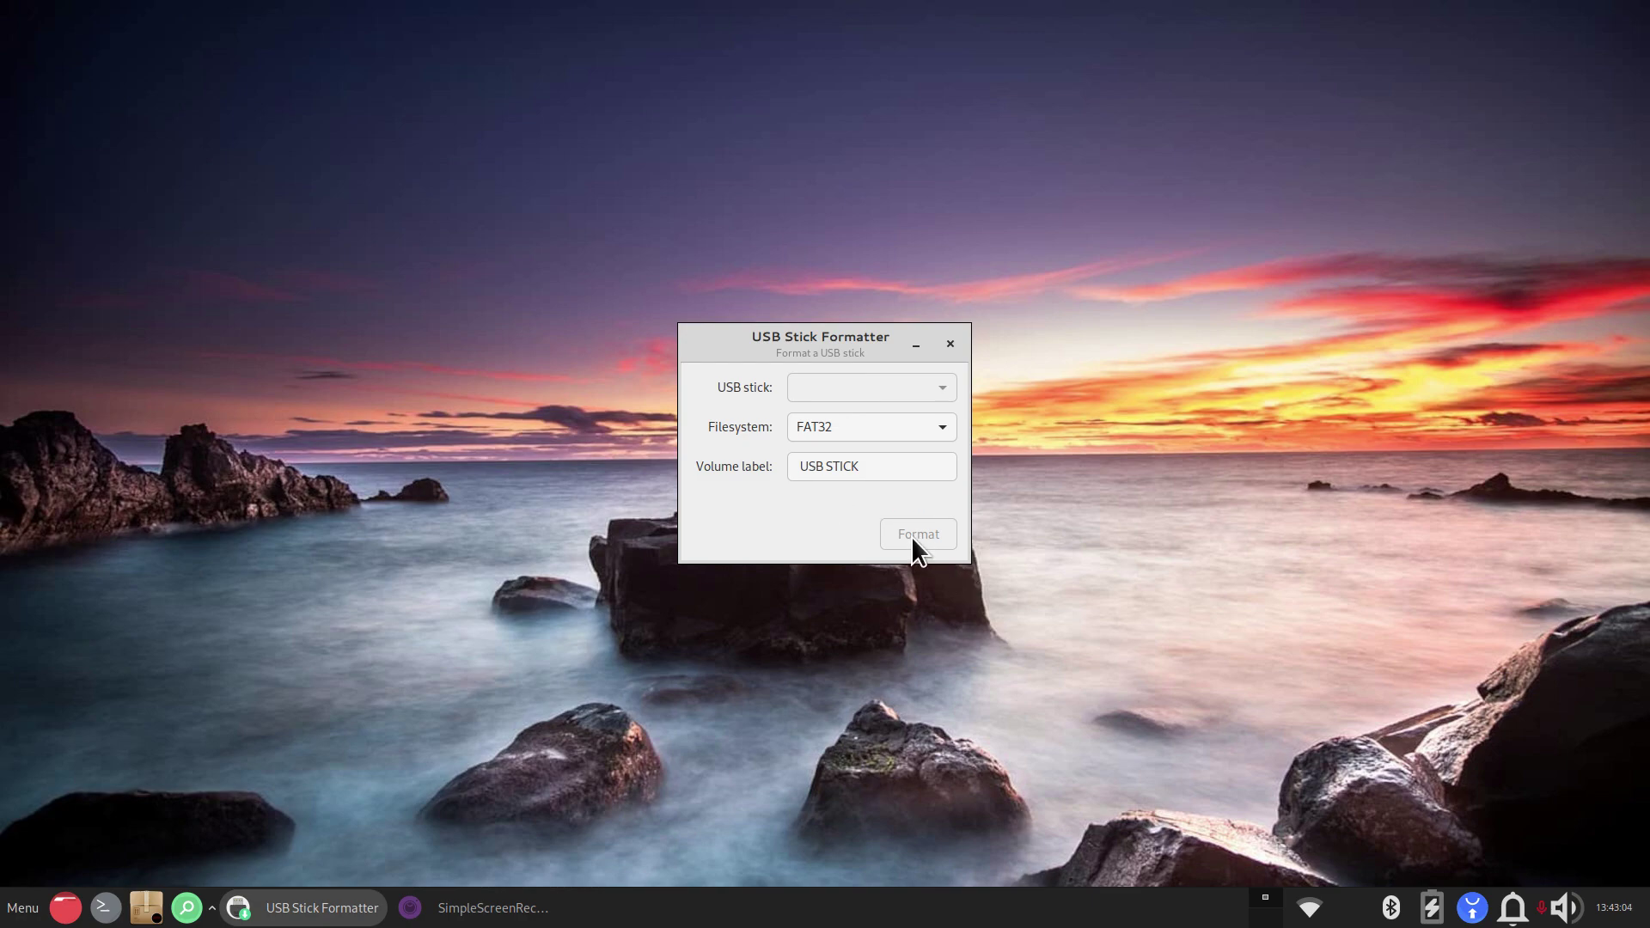
# Step: Close the formatter and browse the Accessories, Games and Graphics menu categories
pyautogui.click(949, 344)
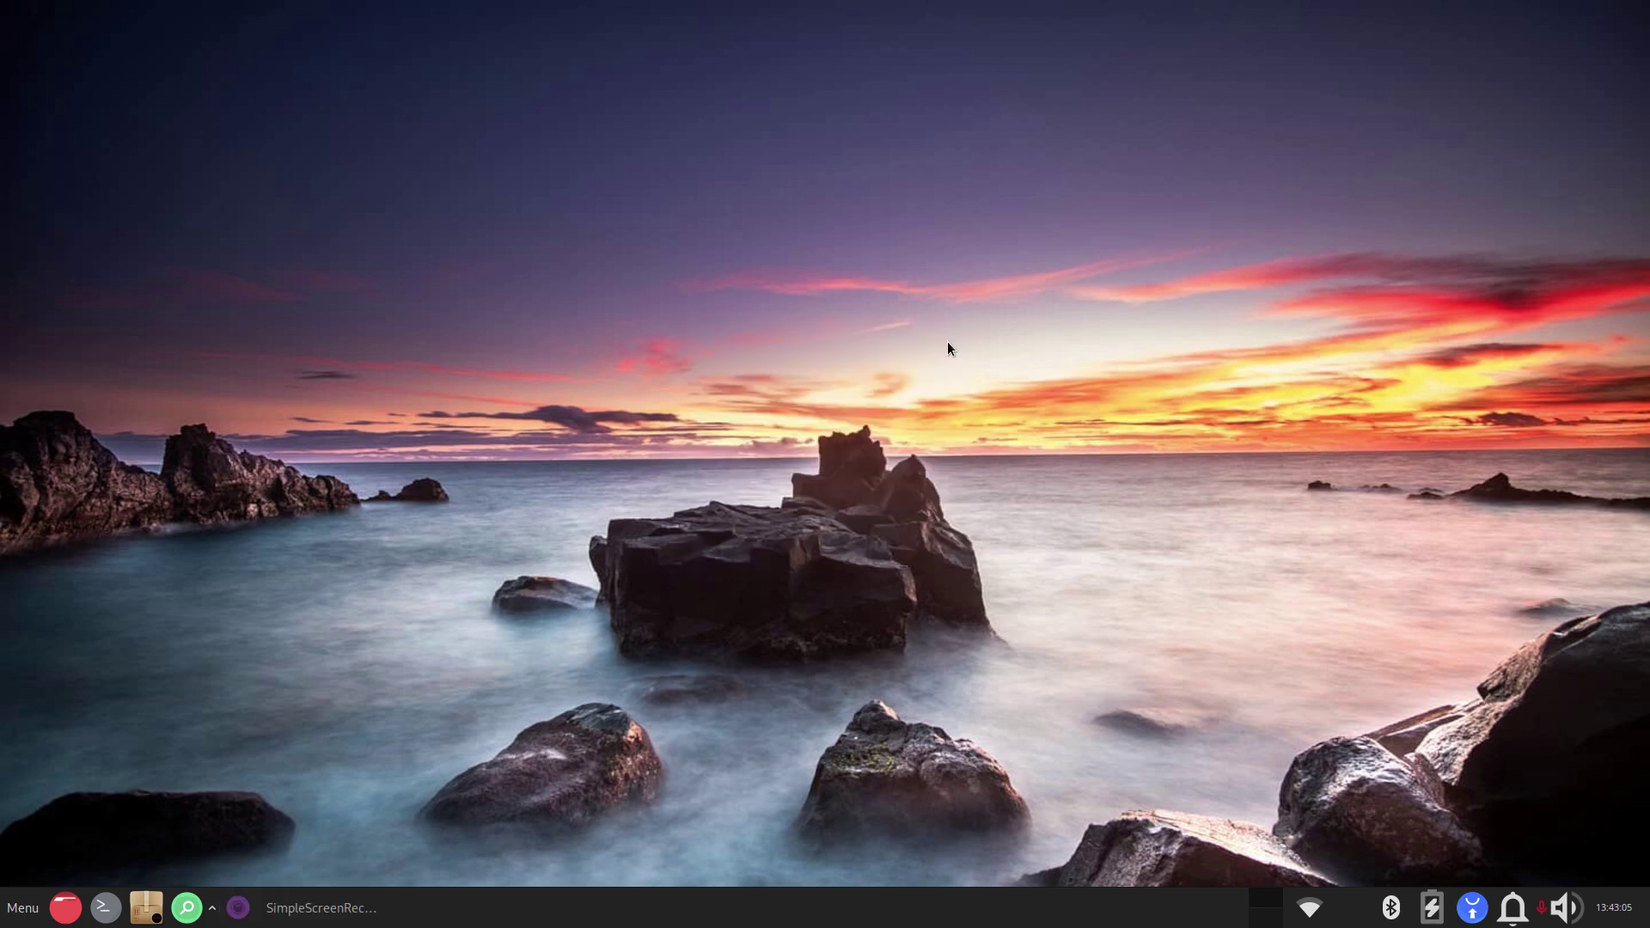
pyautogui.click(23, 908)
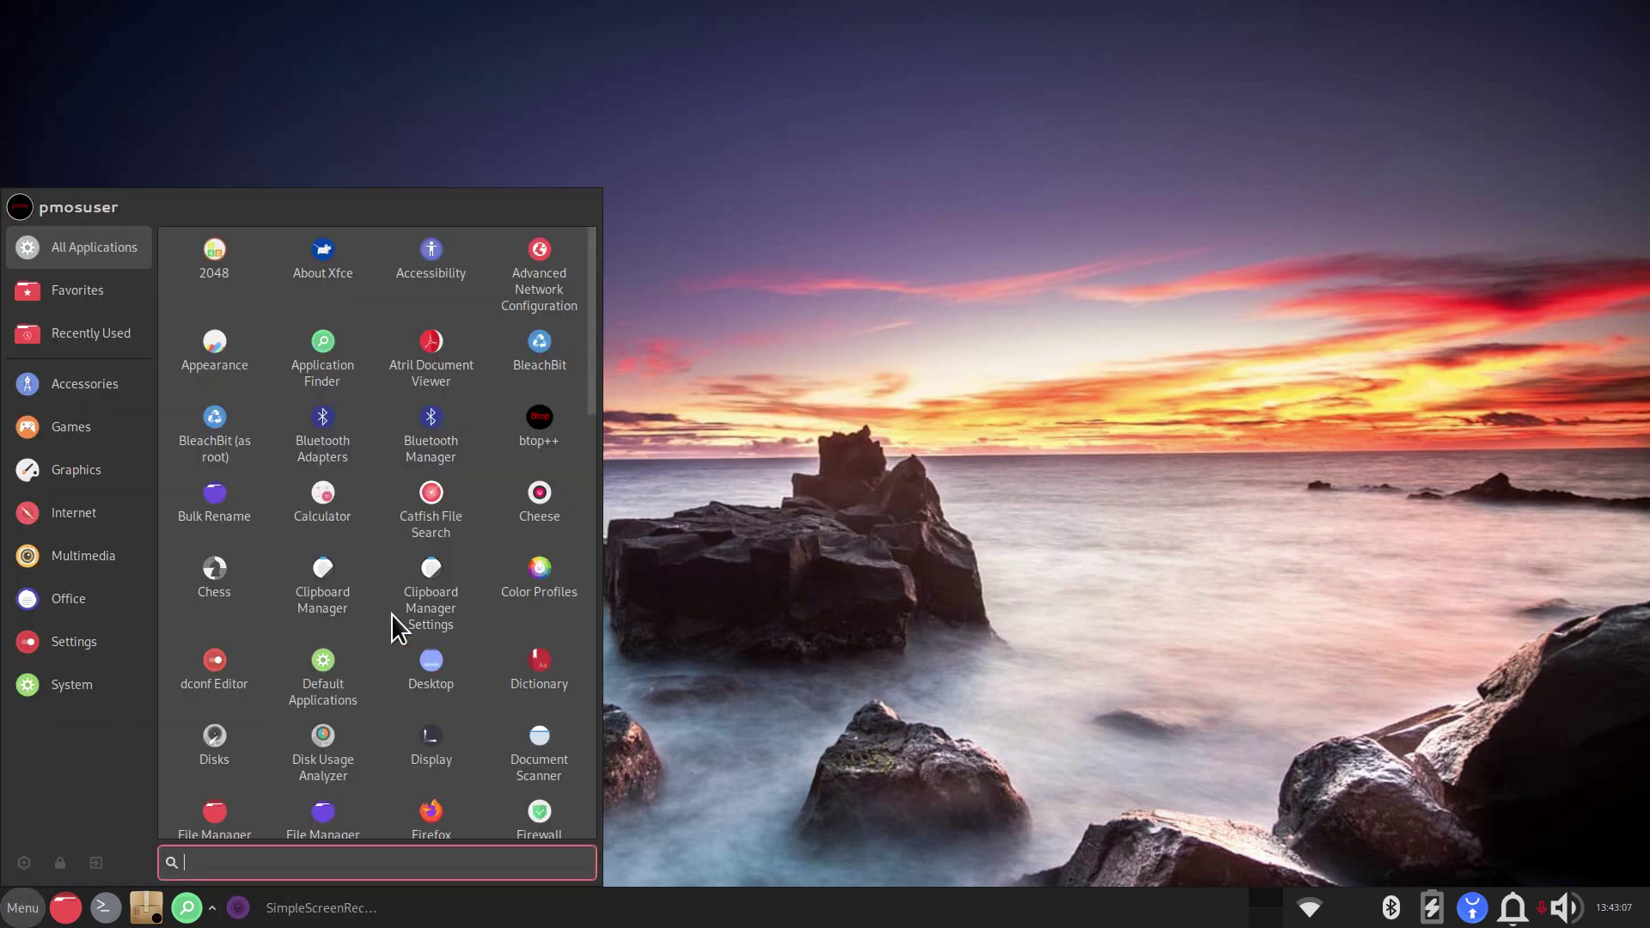
pyautogui.click(91, 377)
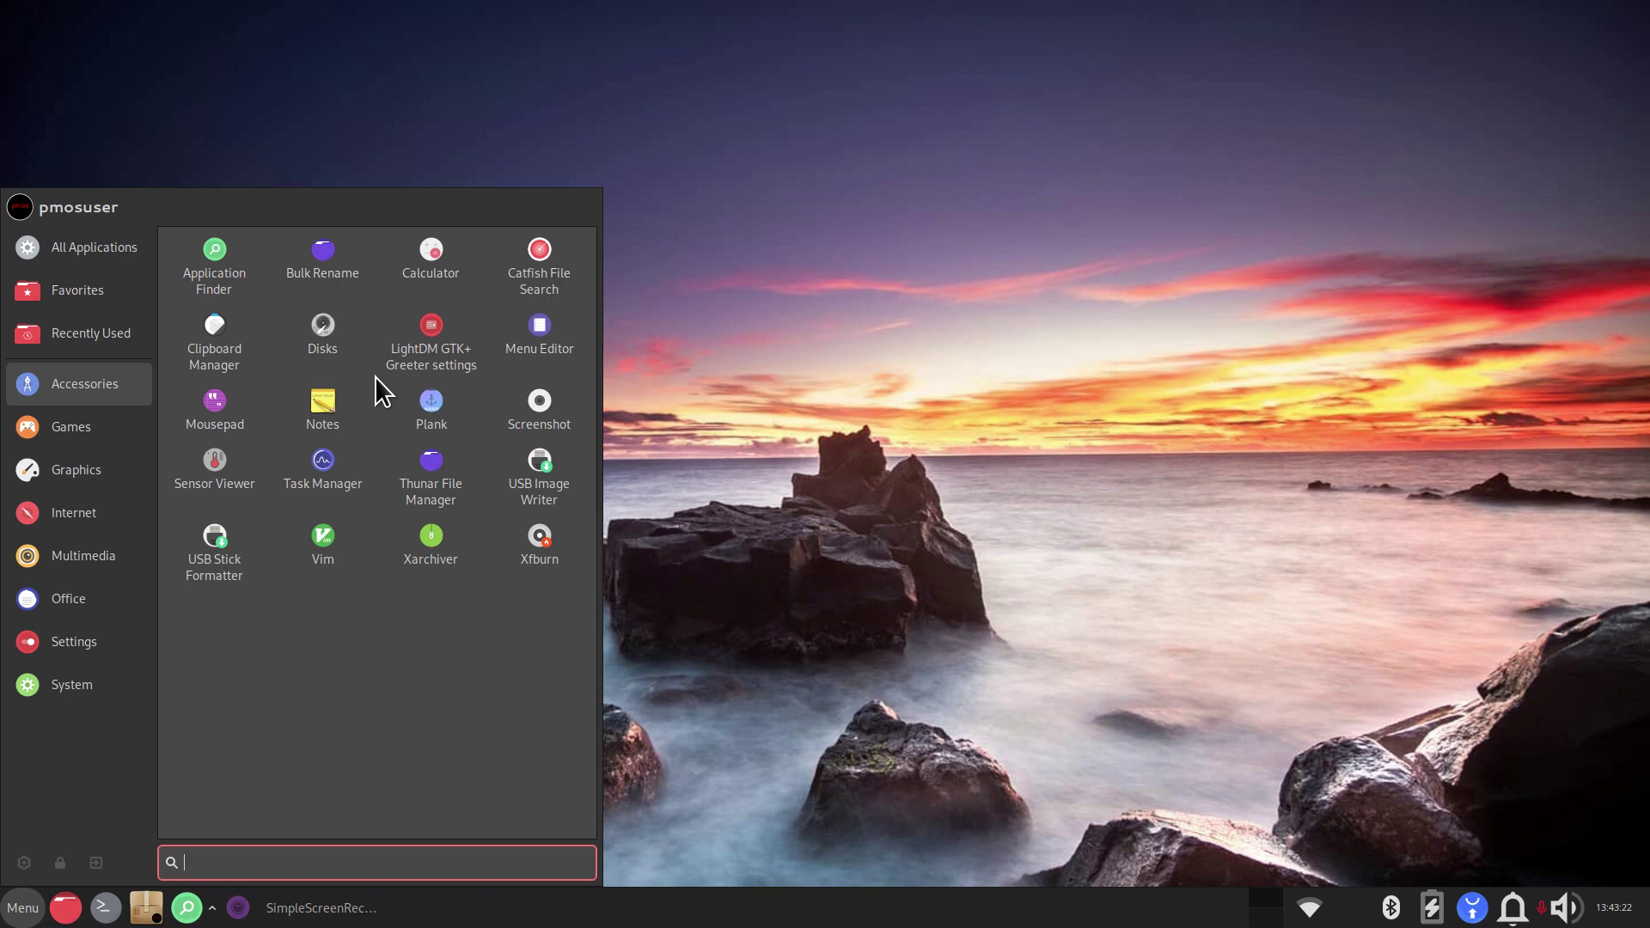
pyautogui.click(89, 435)
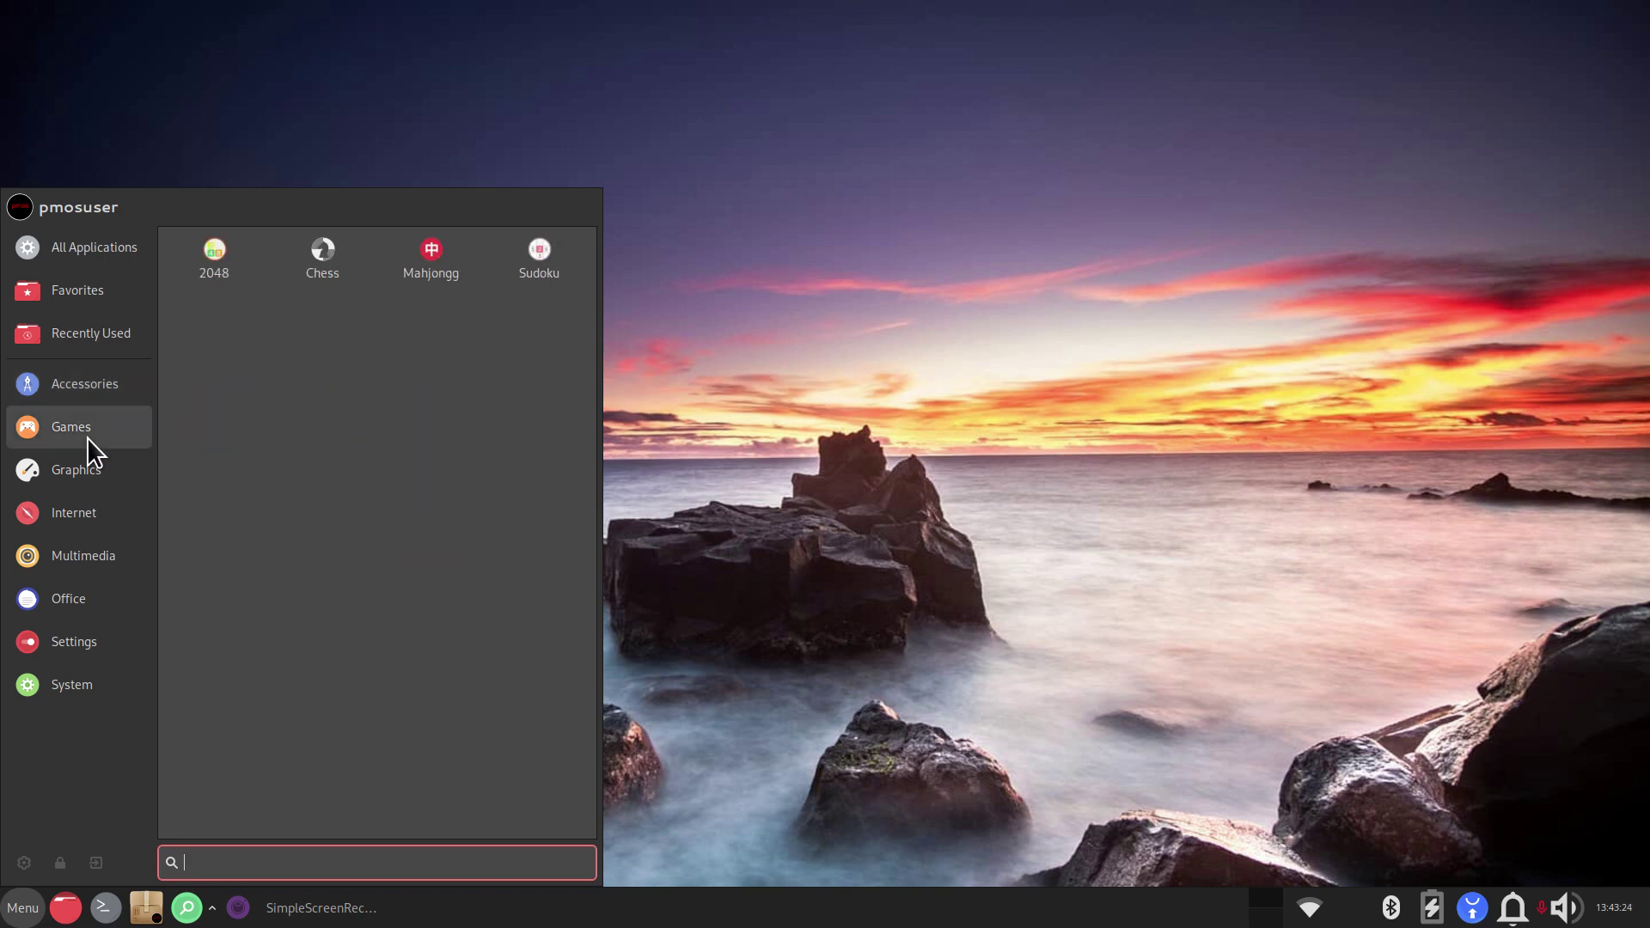
pyautogui.click(89, 469)
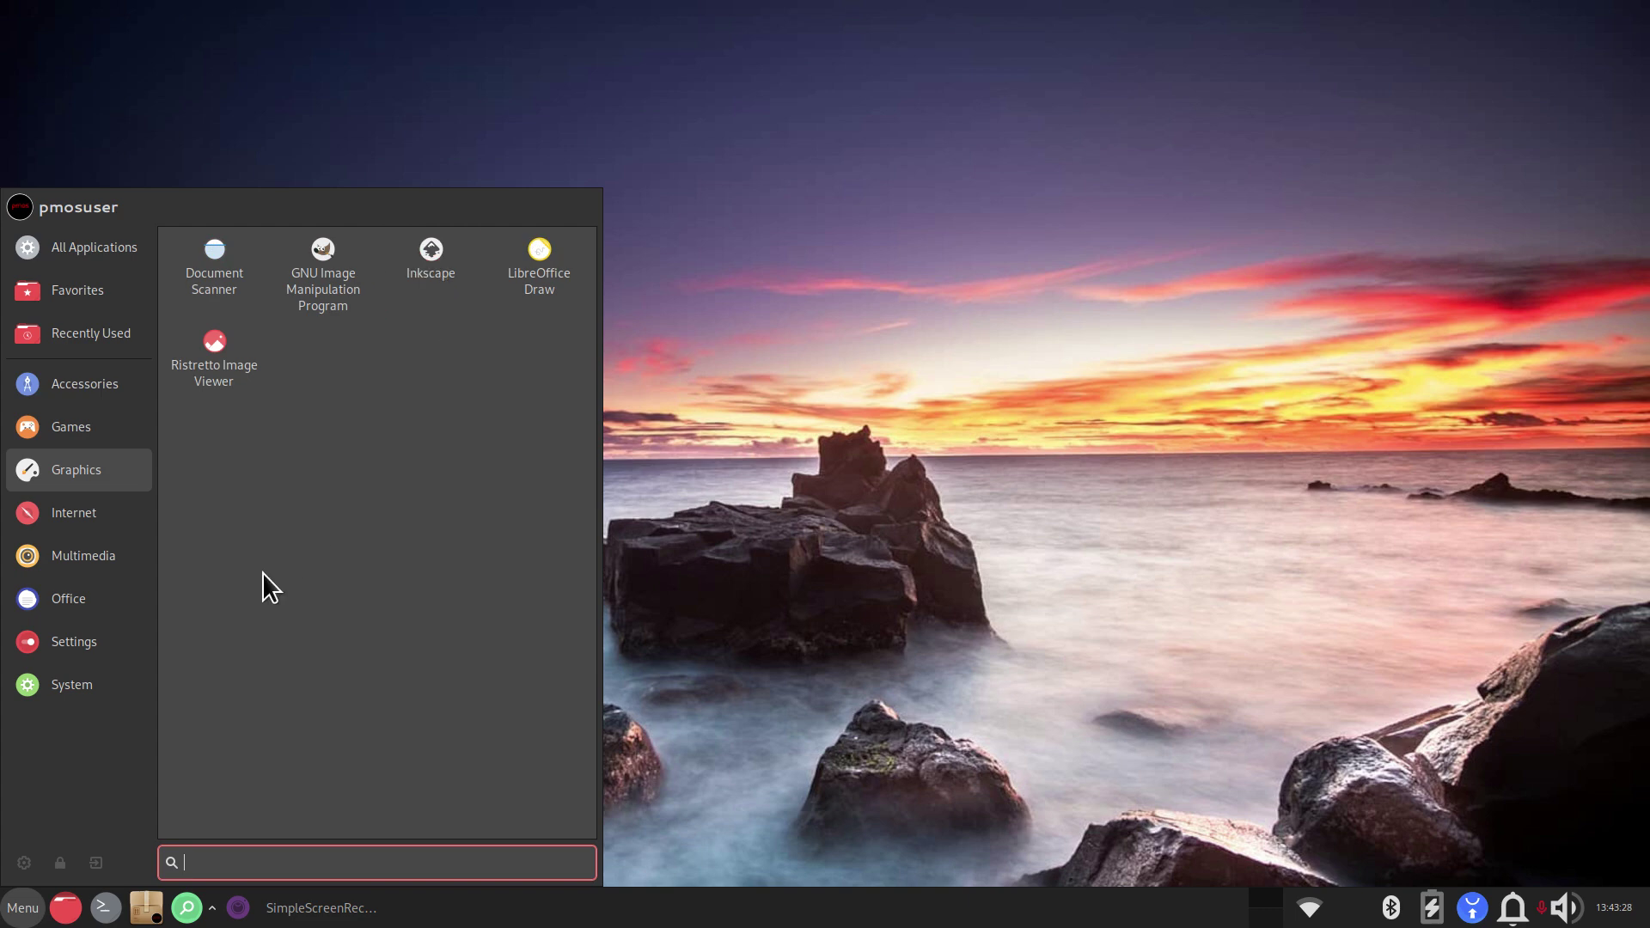
# Step: Browse Internet, Multimedia, Office and Settings, then enlarge the menu to fit more apps
pyautogui.click(70, 510)
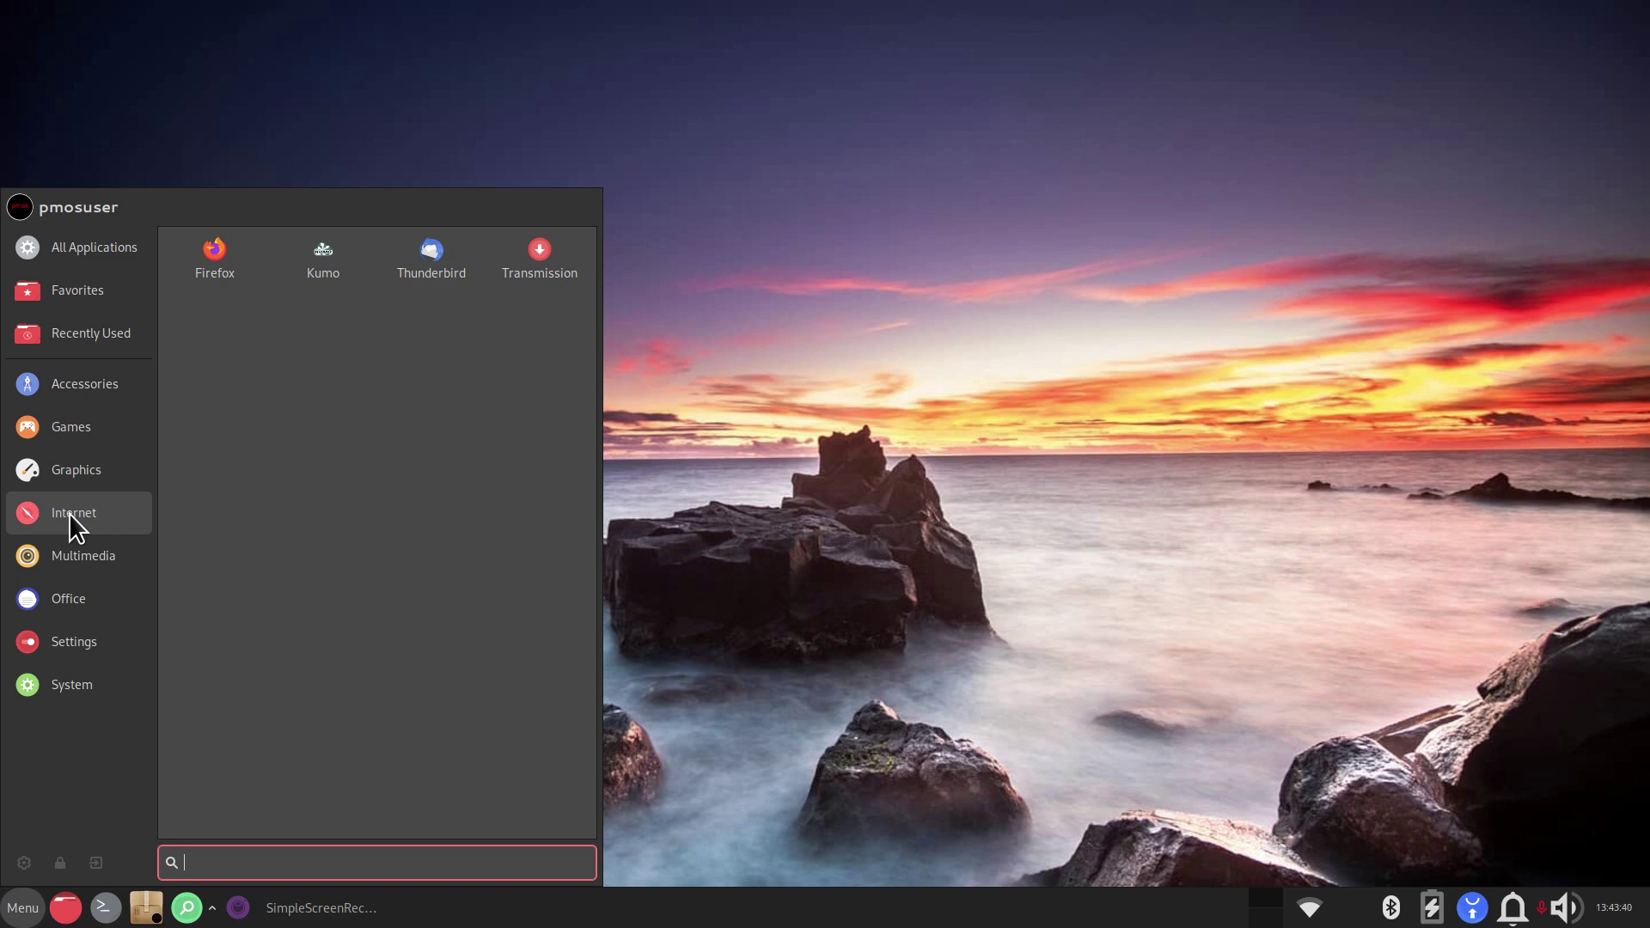
pyautogui.click(74, 561)
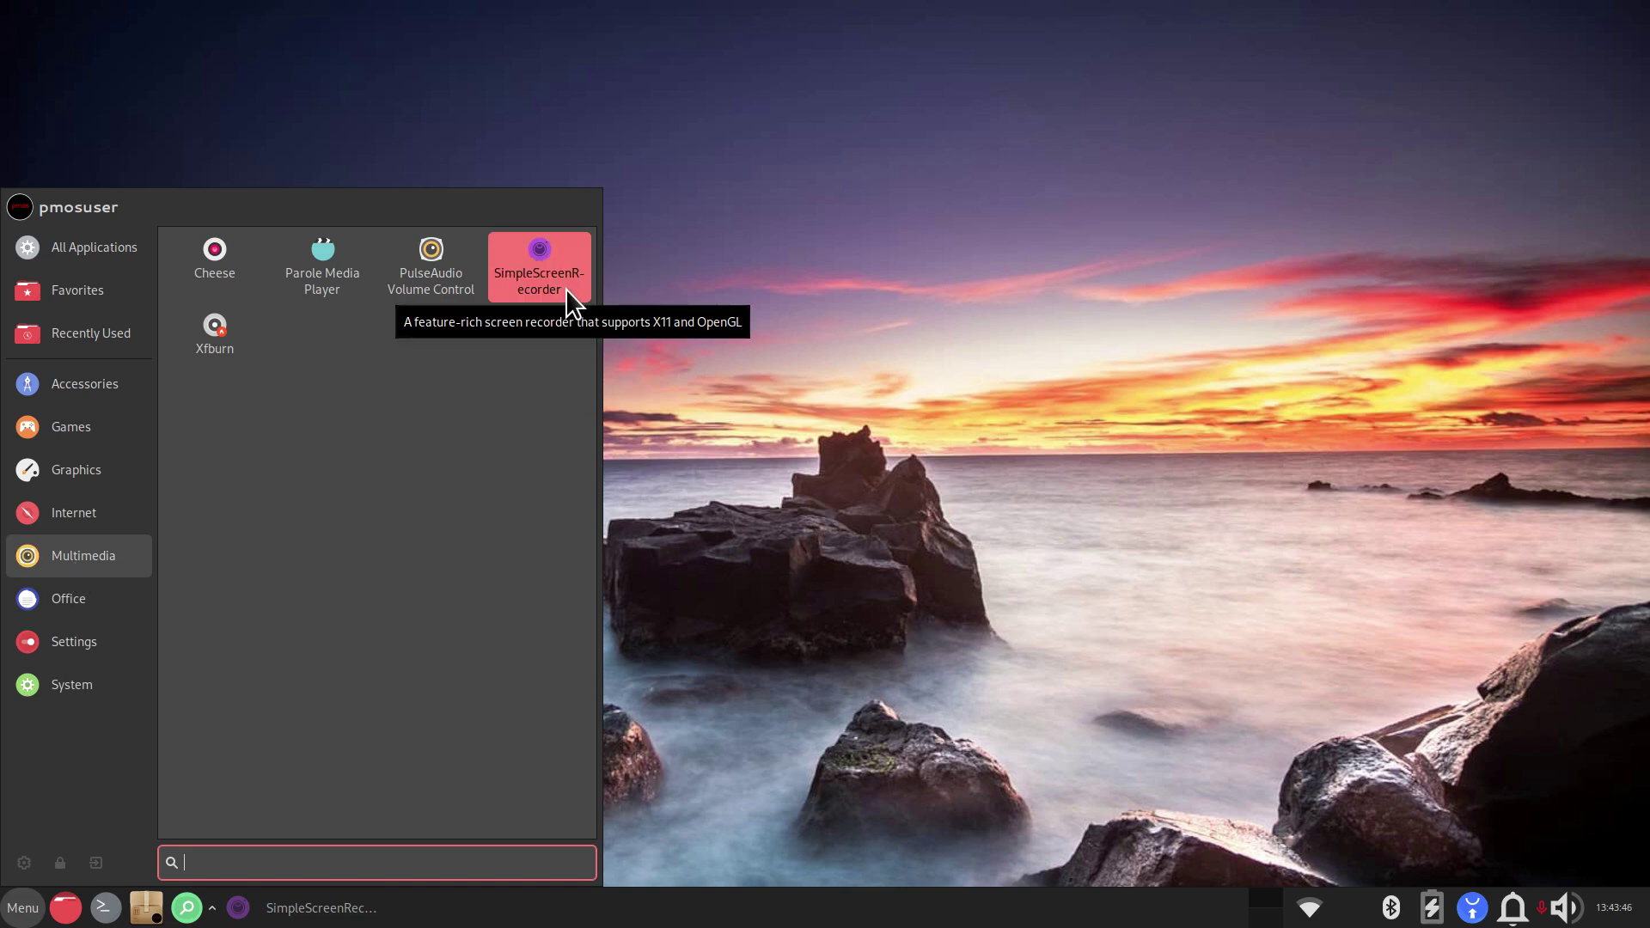
pyautogui.click(70, 600)
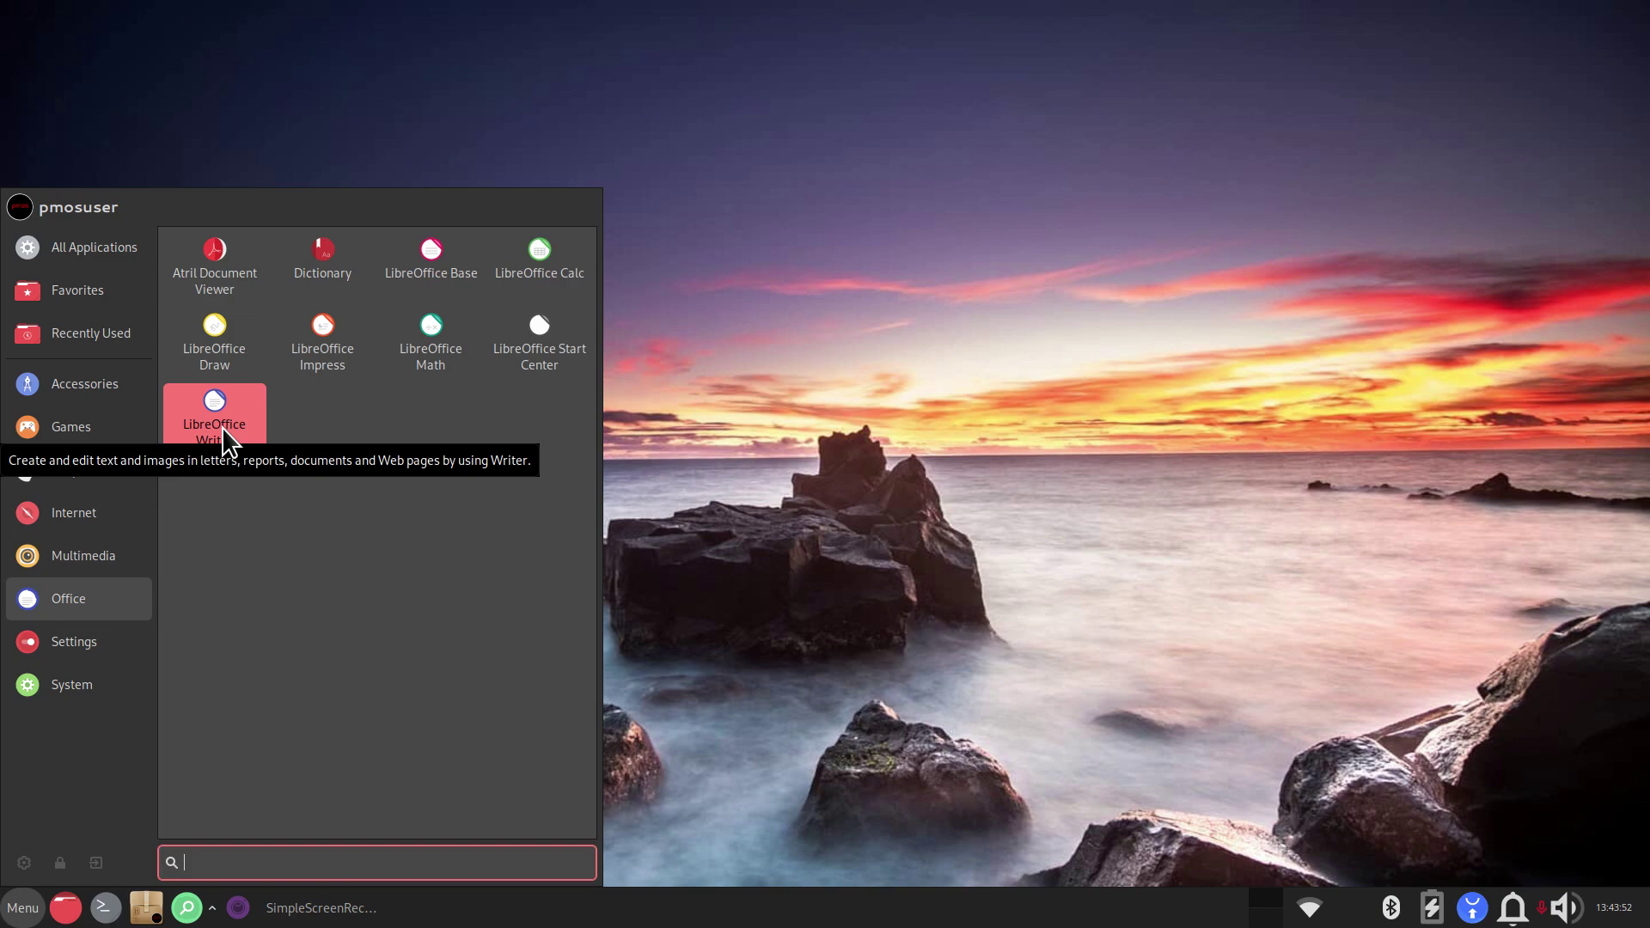
pyautogui.click(82, 643)
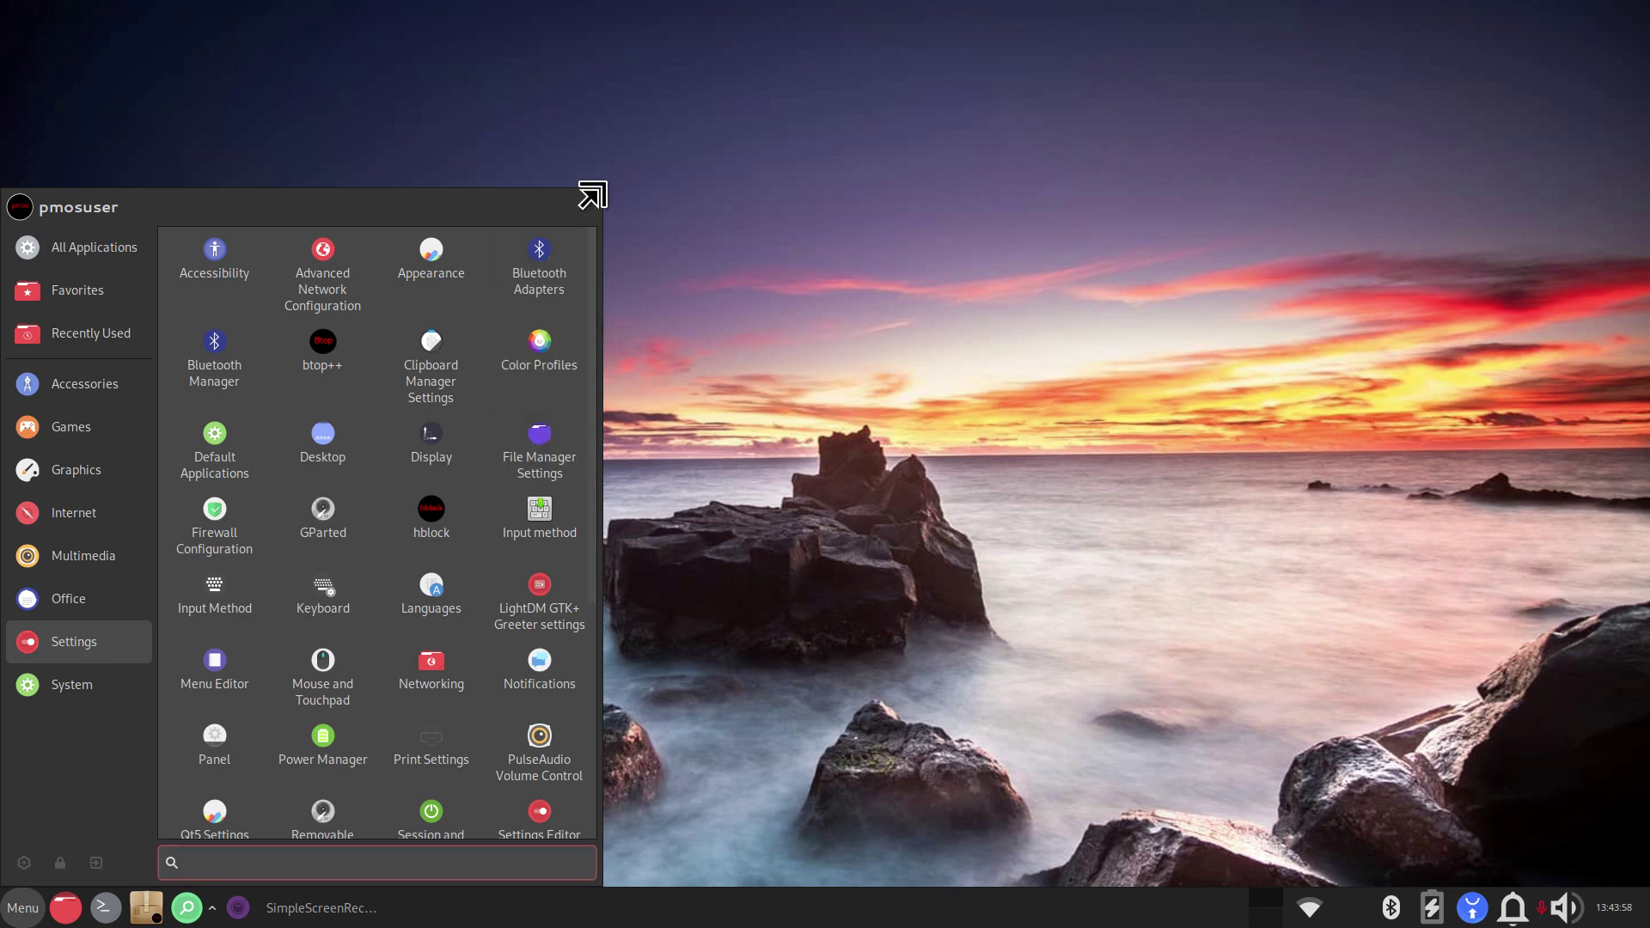
pyautogui.moveTo(596, 191); pyautogui.dragTo(635, 17)
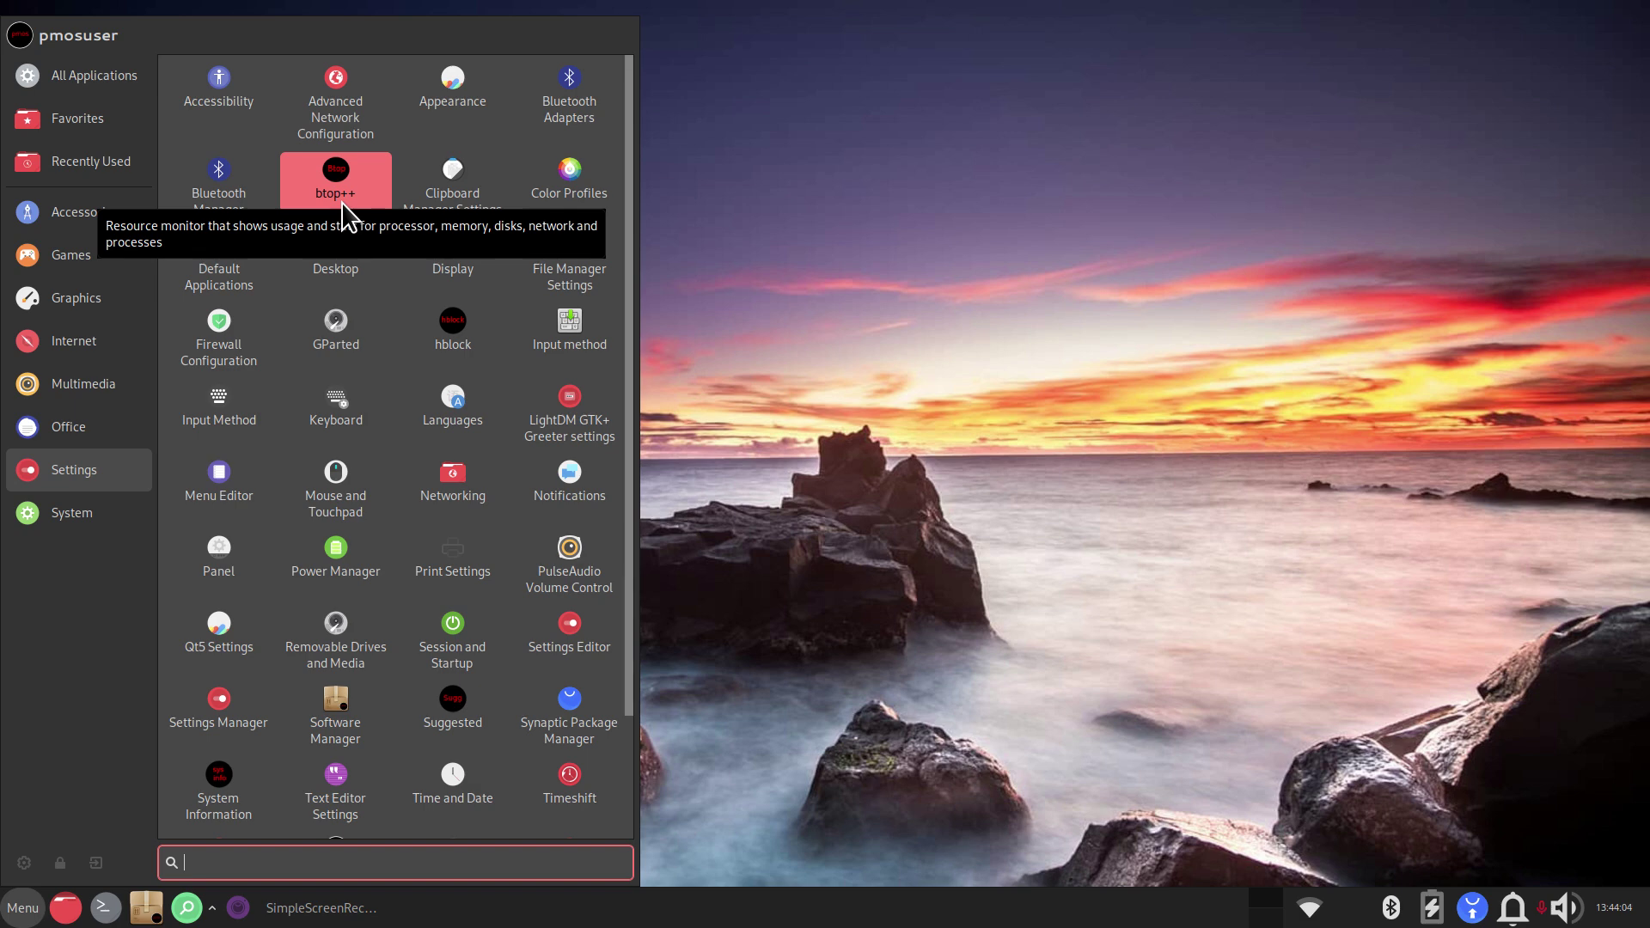
# Step: Launch btop, close its window, and relaunch btop from the menu
pyautogui.click(337, 175)
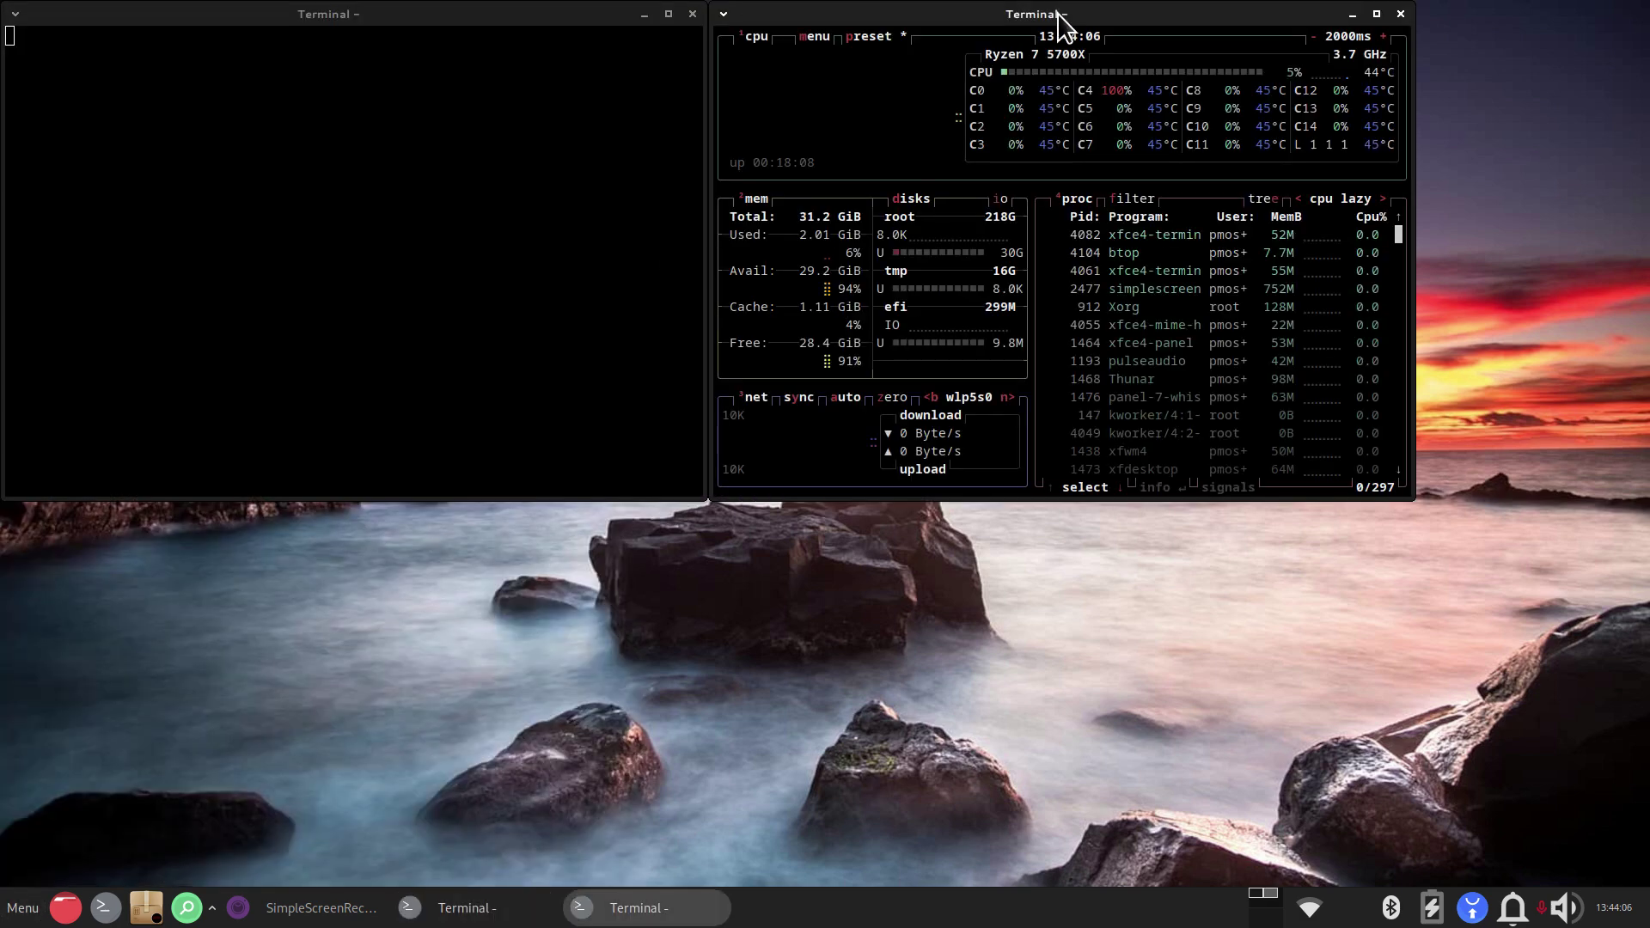
pyautogui.moveTo(1061, 25); pyautogui.dragTo(1221, 125)
pyautogui.click(693, 14)
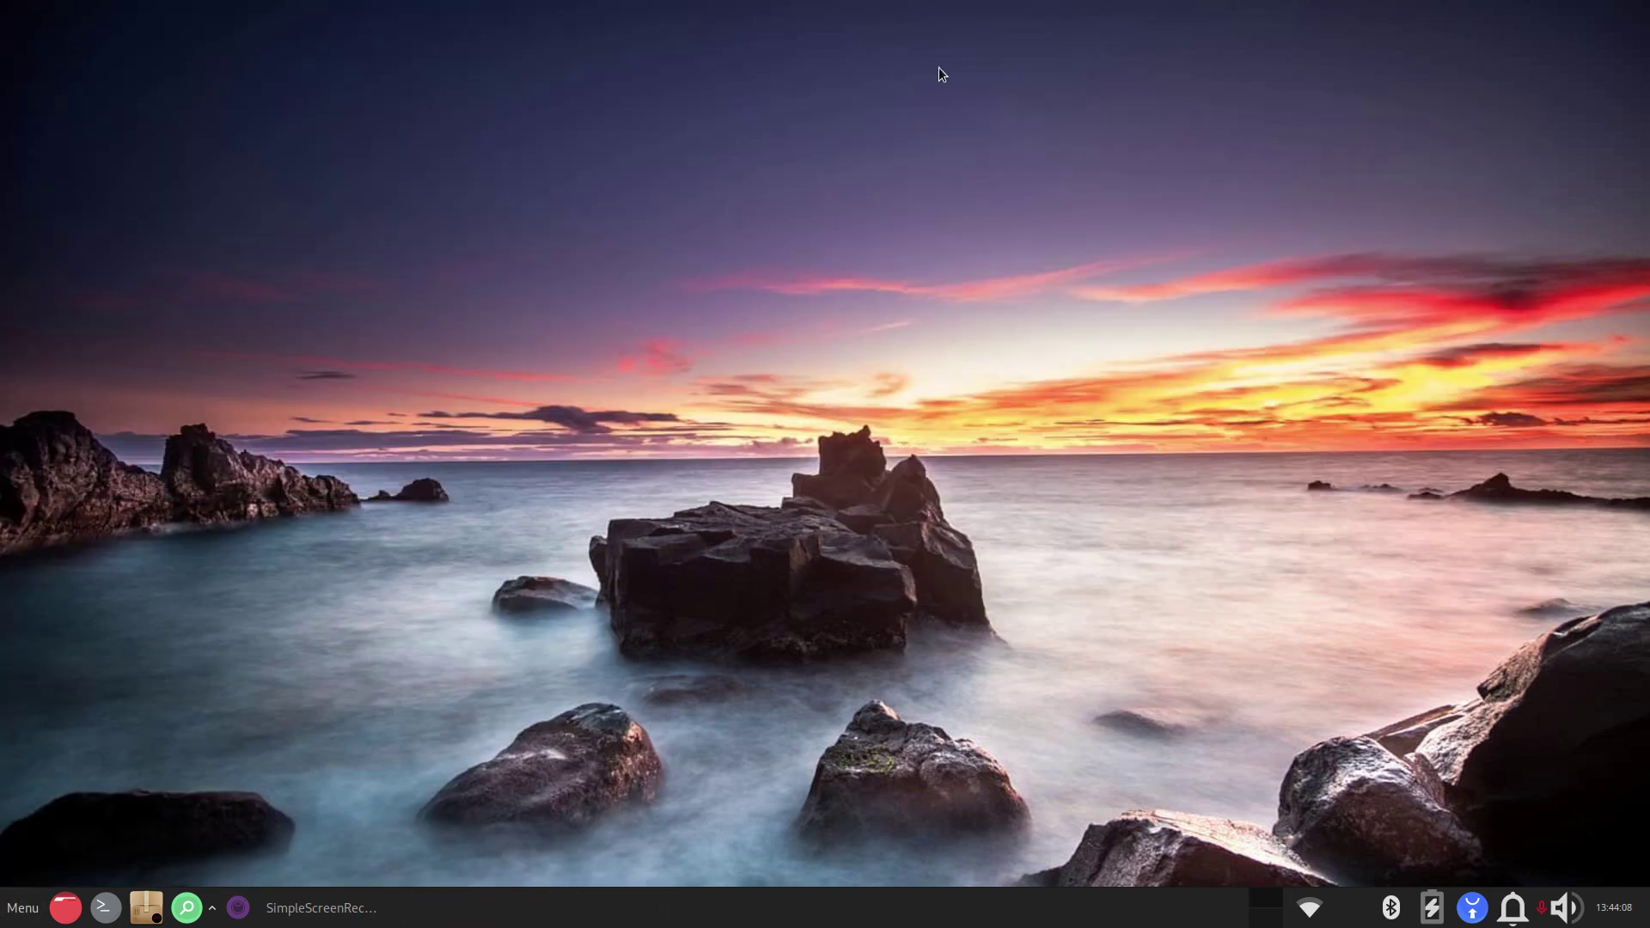
pyautogui.click(23, 908)
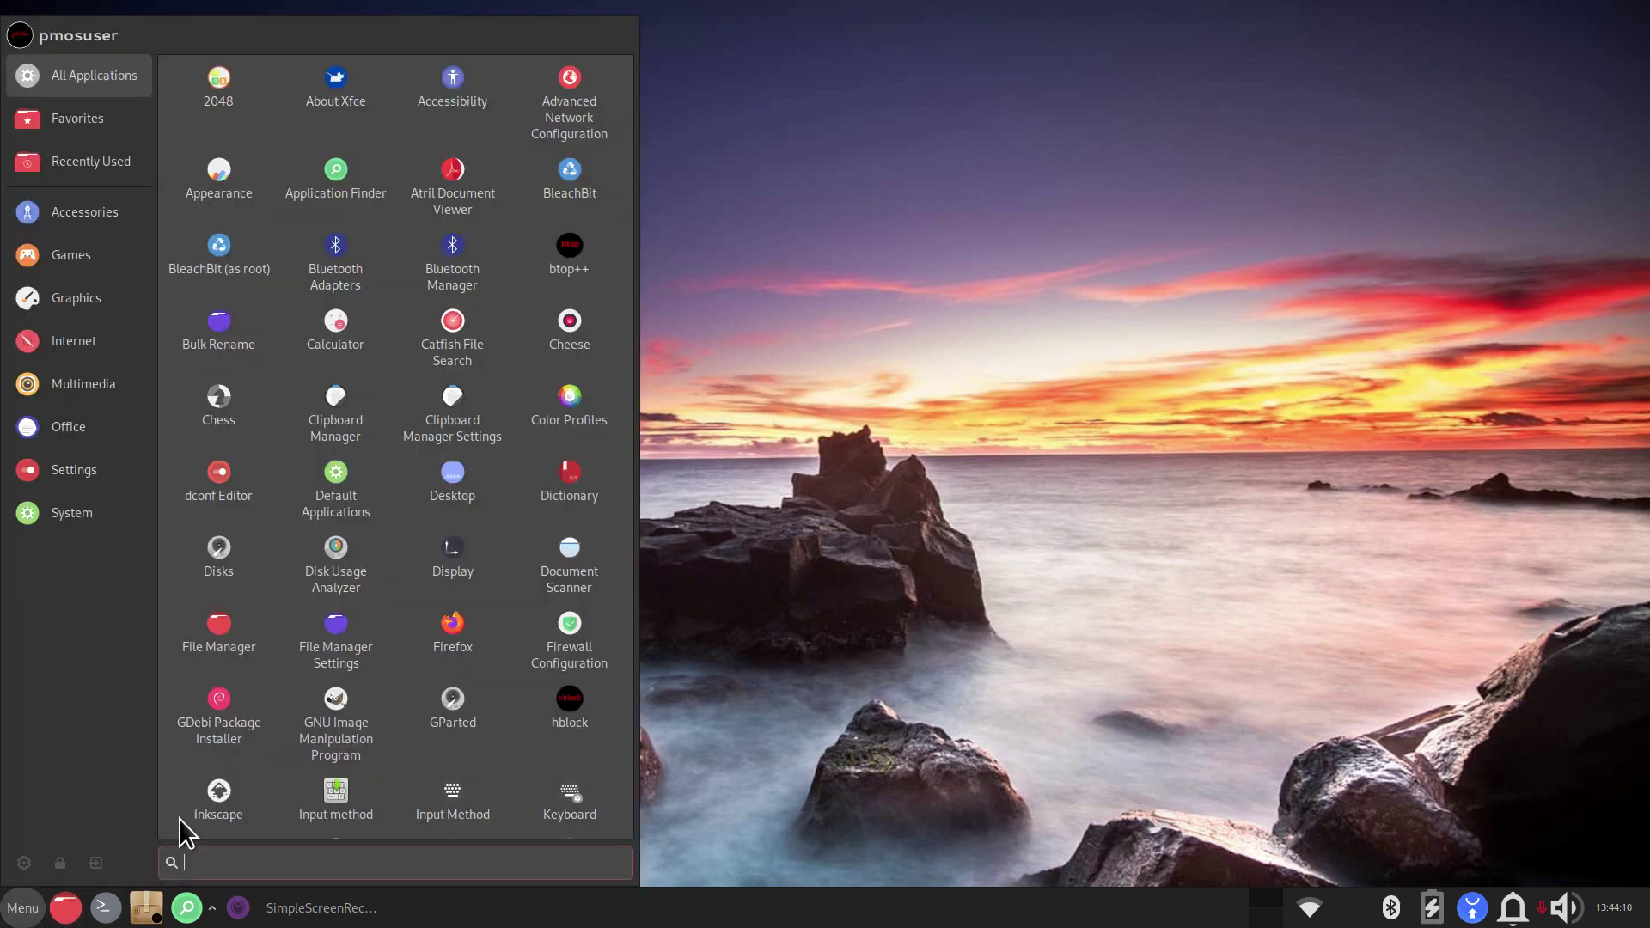
pyautogui.click(565, 250)
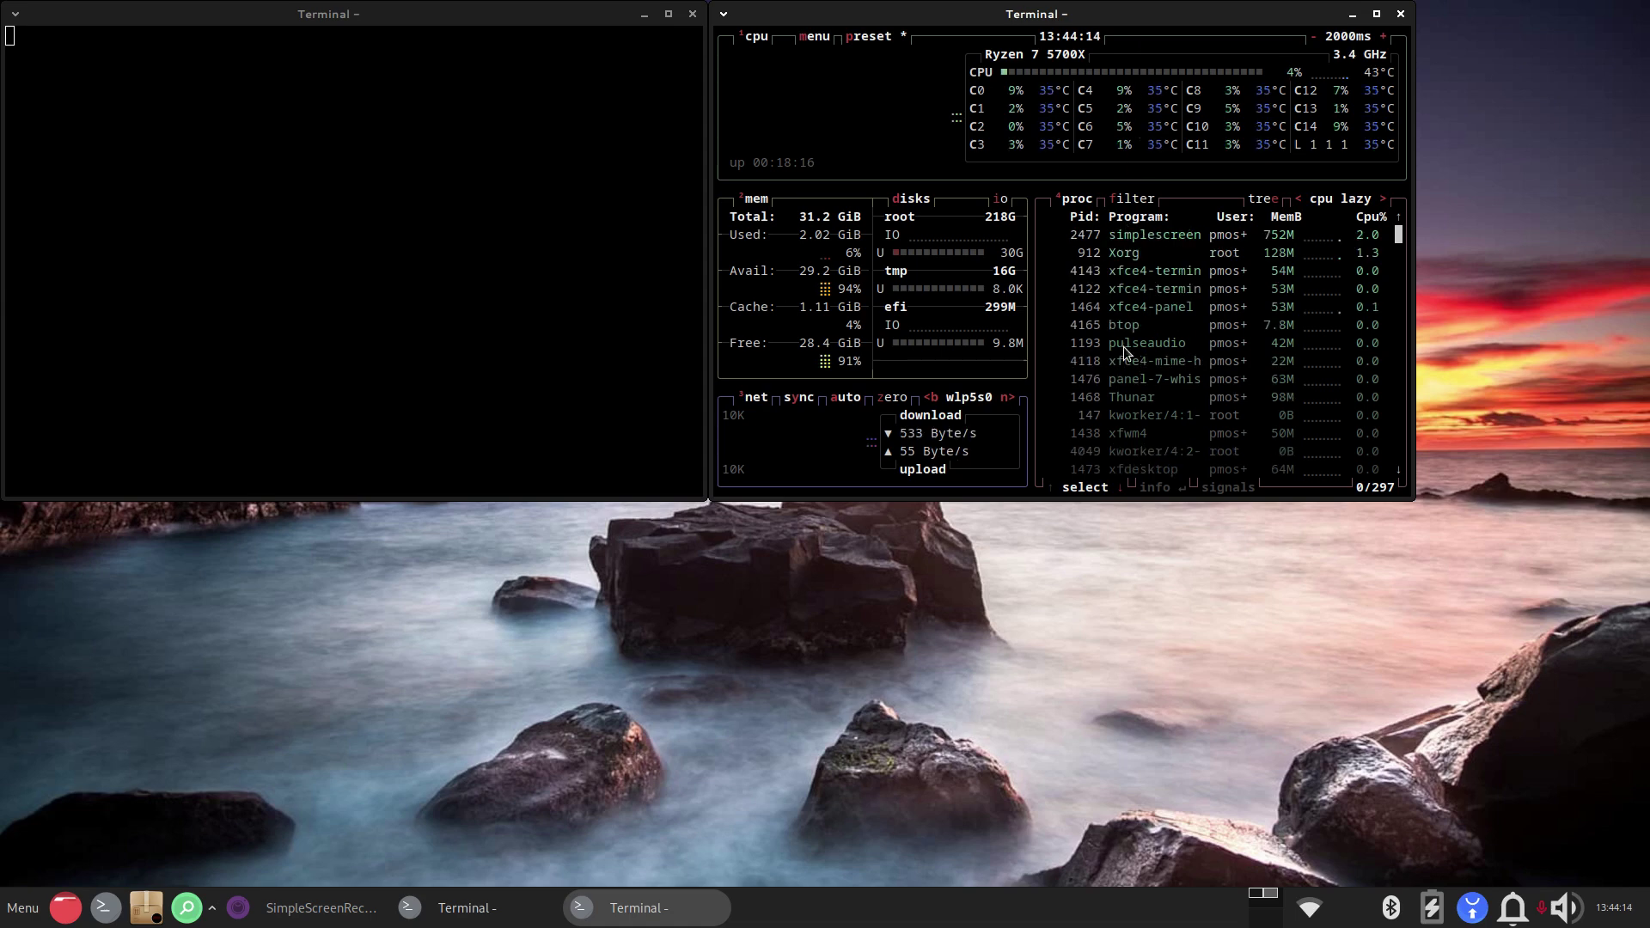
# Step: Run top in a new terminal window, then close that terminal and confirm
pyautogui.click(105, 908)
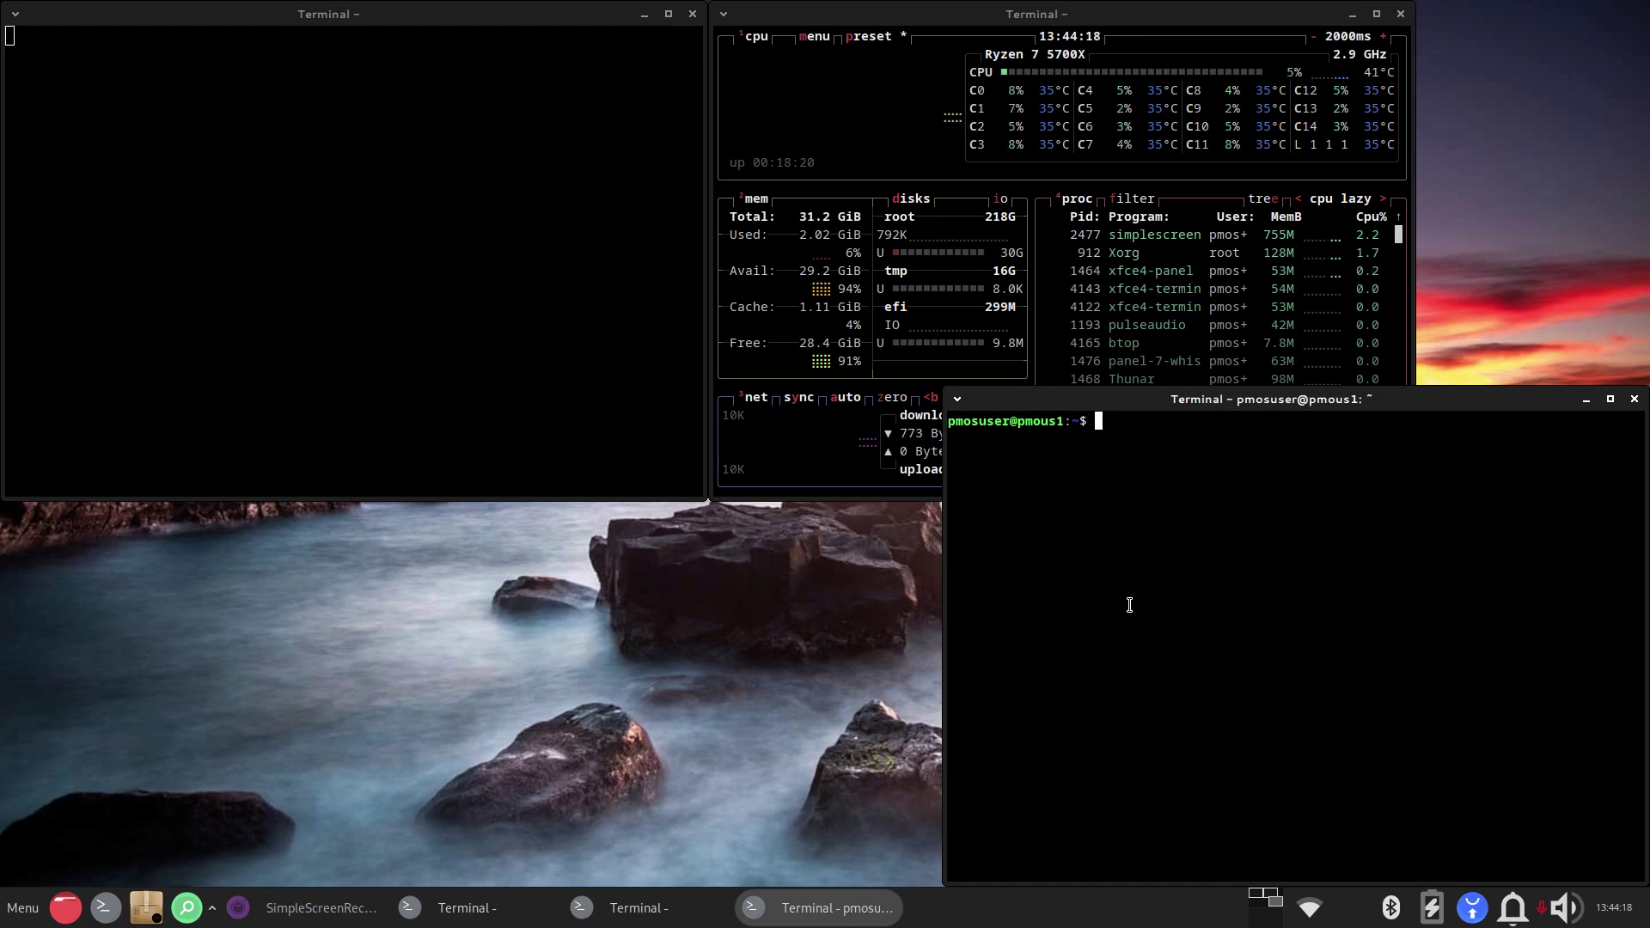
pyautogui.write('top')
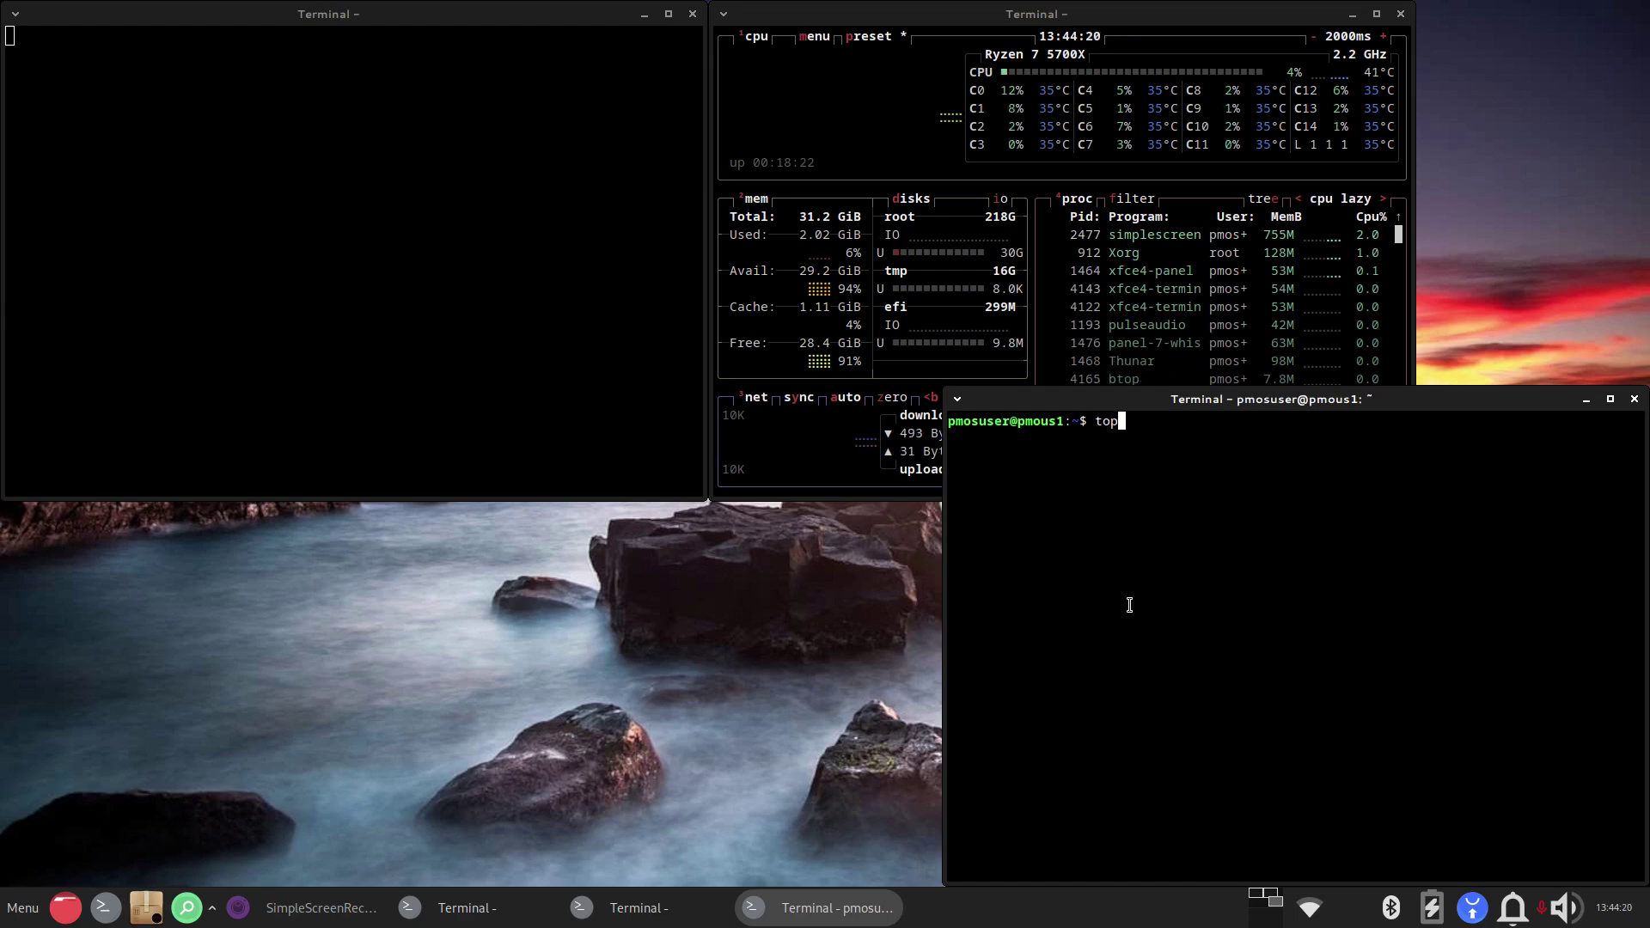
pyautogui.press('Return')
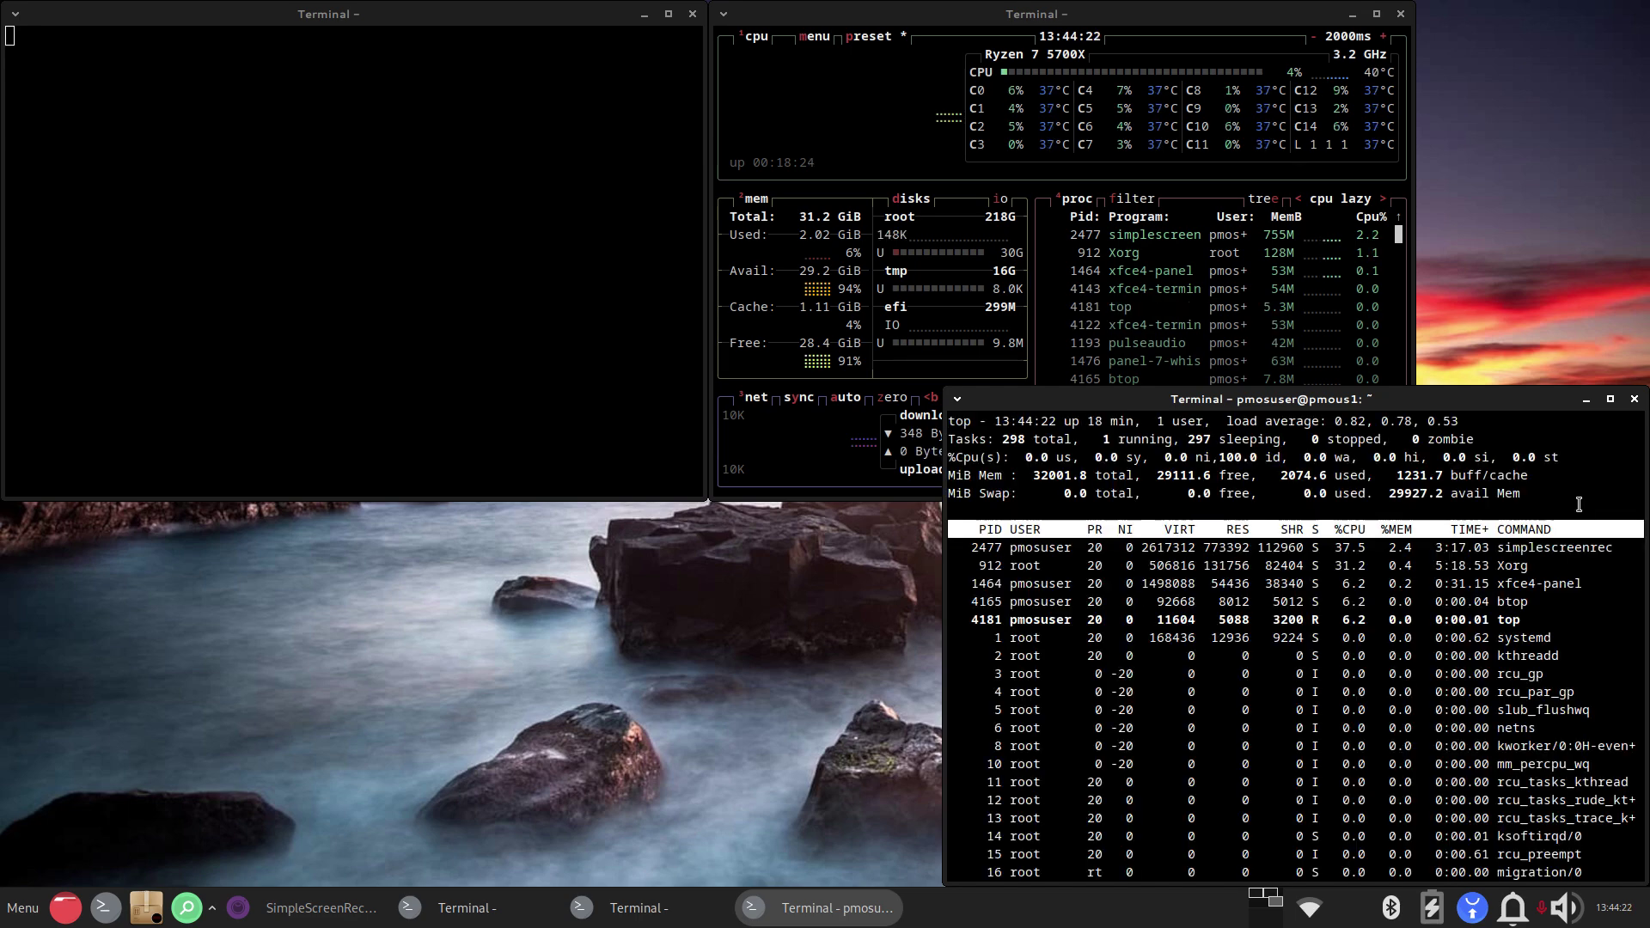
pyautogui.moveTo(1517, 423); pyautogui.dragTo(563, 115)
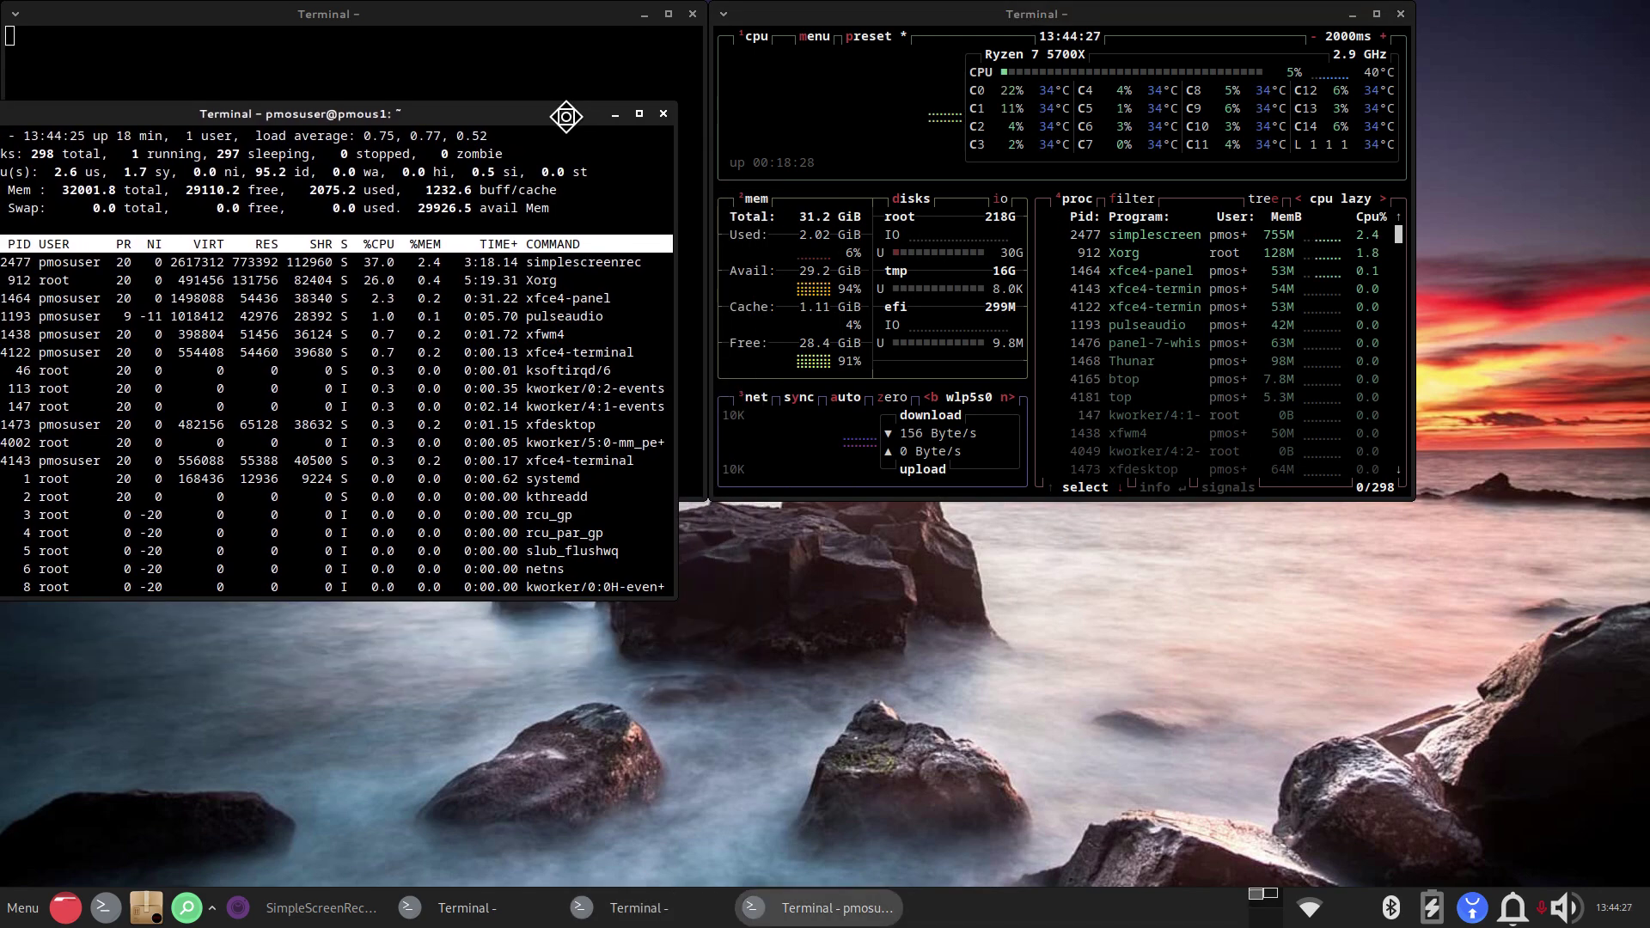
pyautogui.click(664, 115)
pyautogui.click(400, 440)
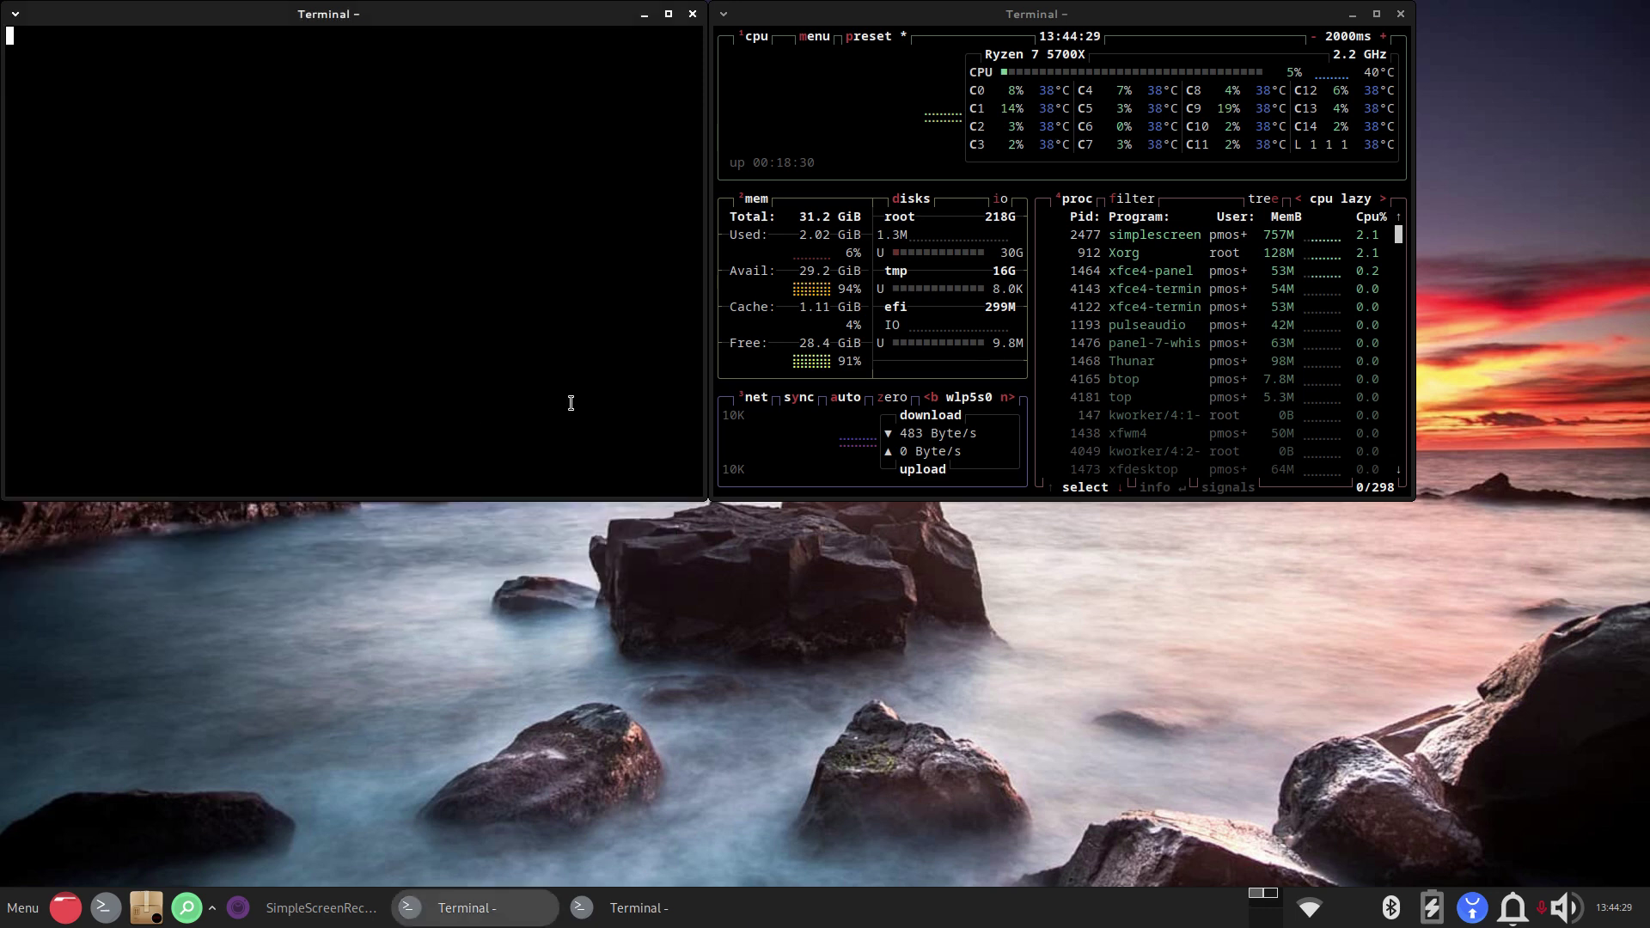
# Step: Close the btop terminals and browse the Accessories, Internet, Multimedia, Office and Settings categories
pyautogui.click(1402, 14)
pyautogui.click(22, 908)
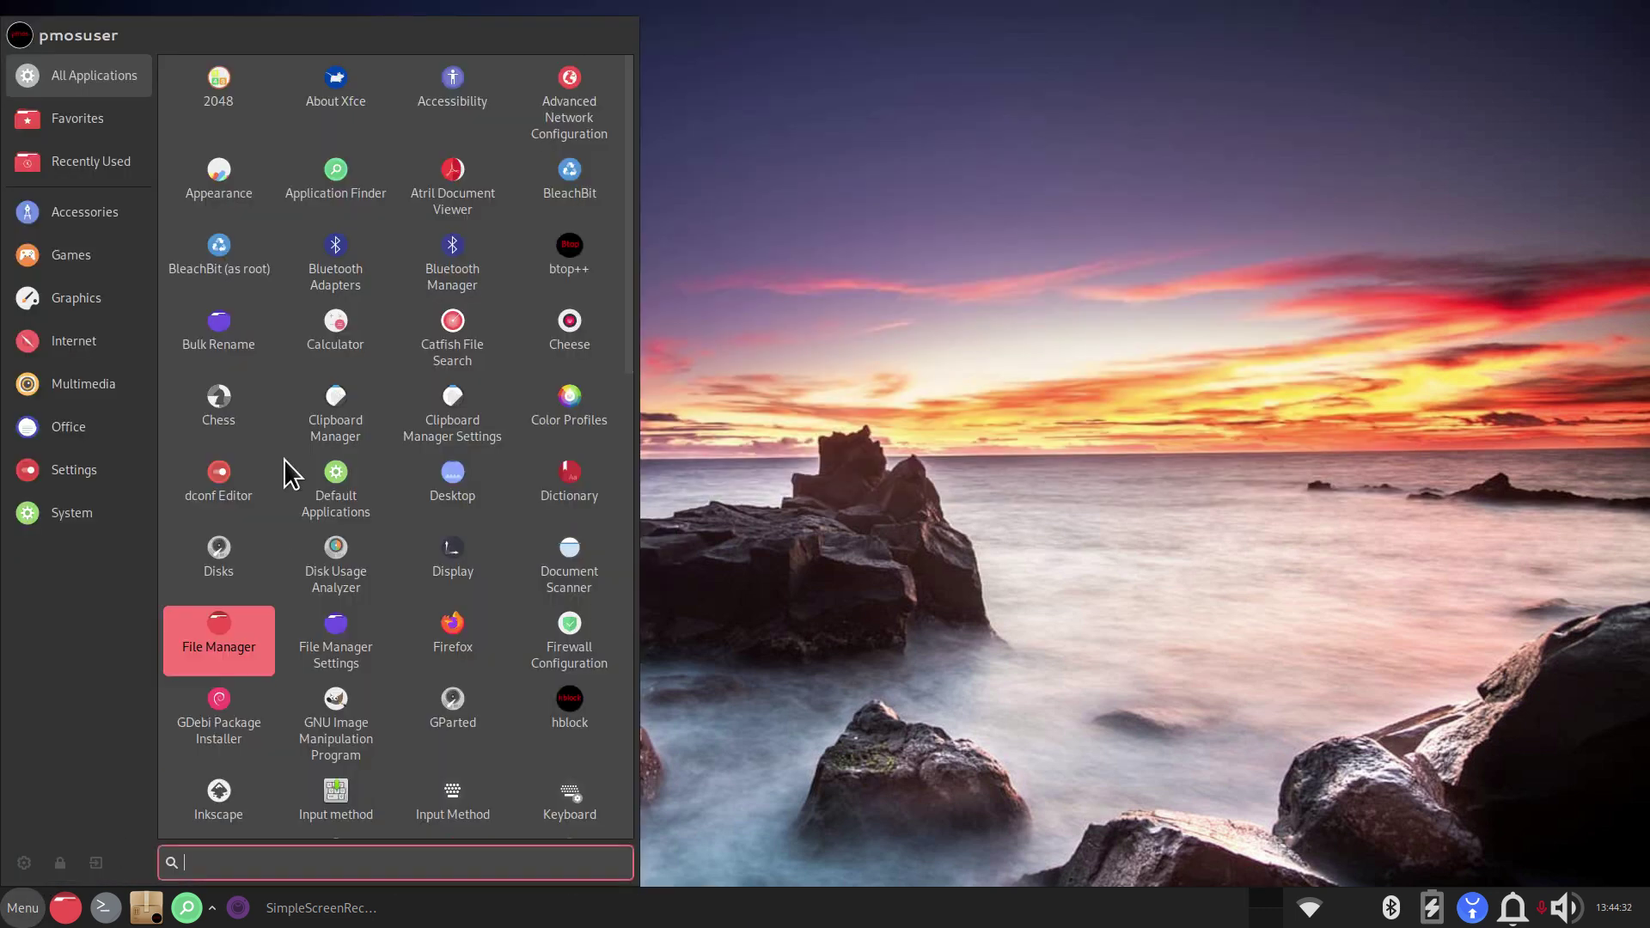
pyautogui.click(73, 219)
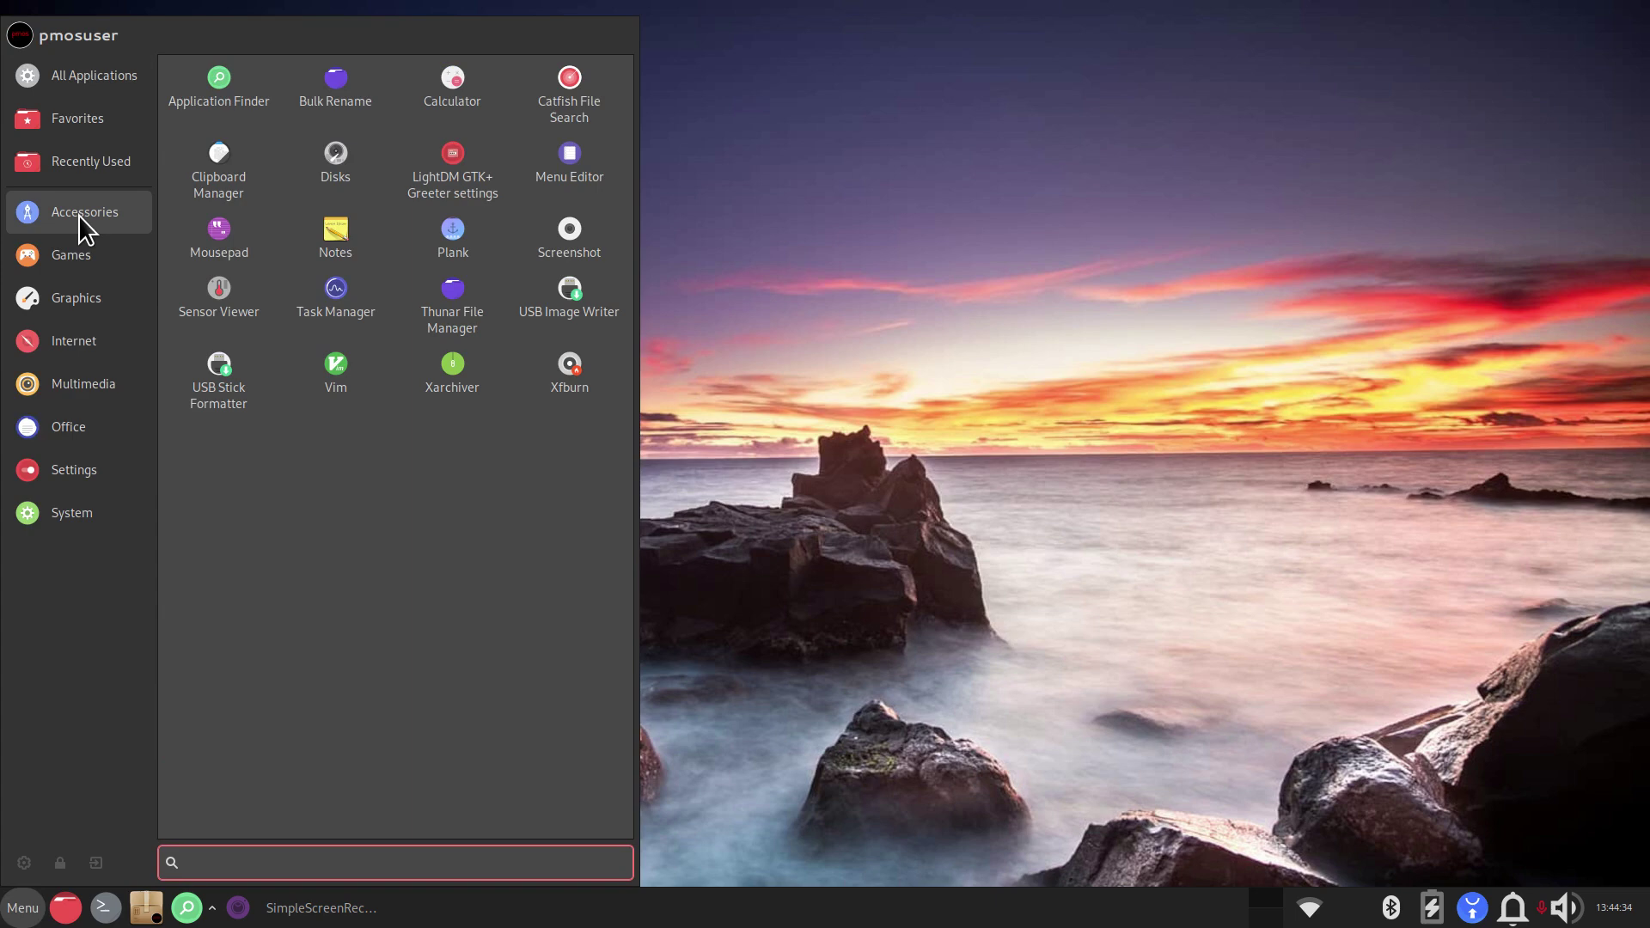
pyautogui.click(75, 344)
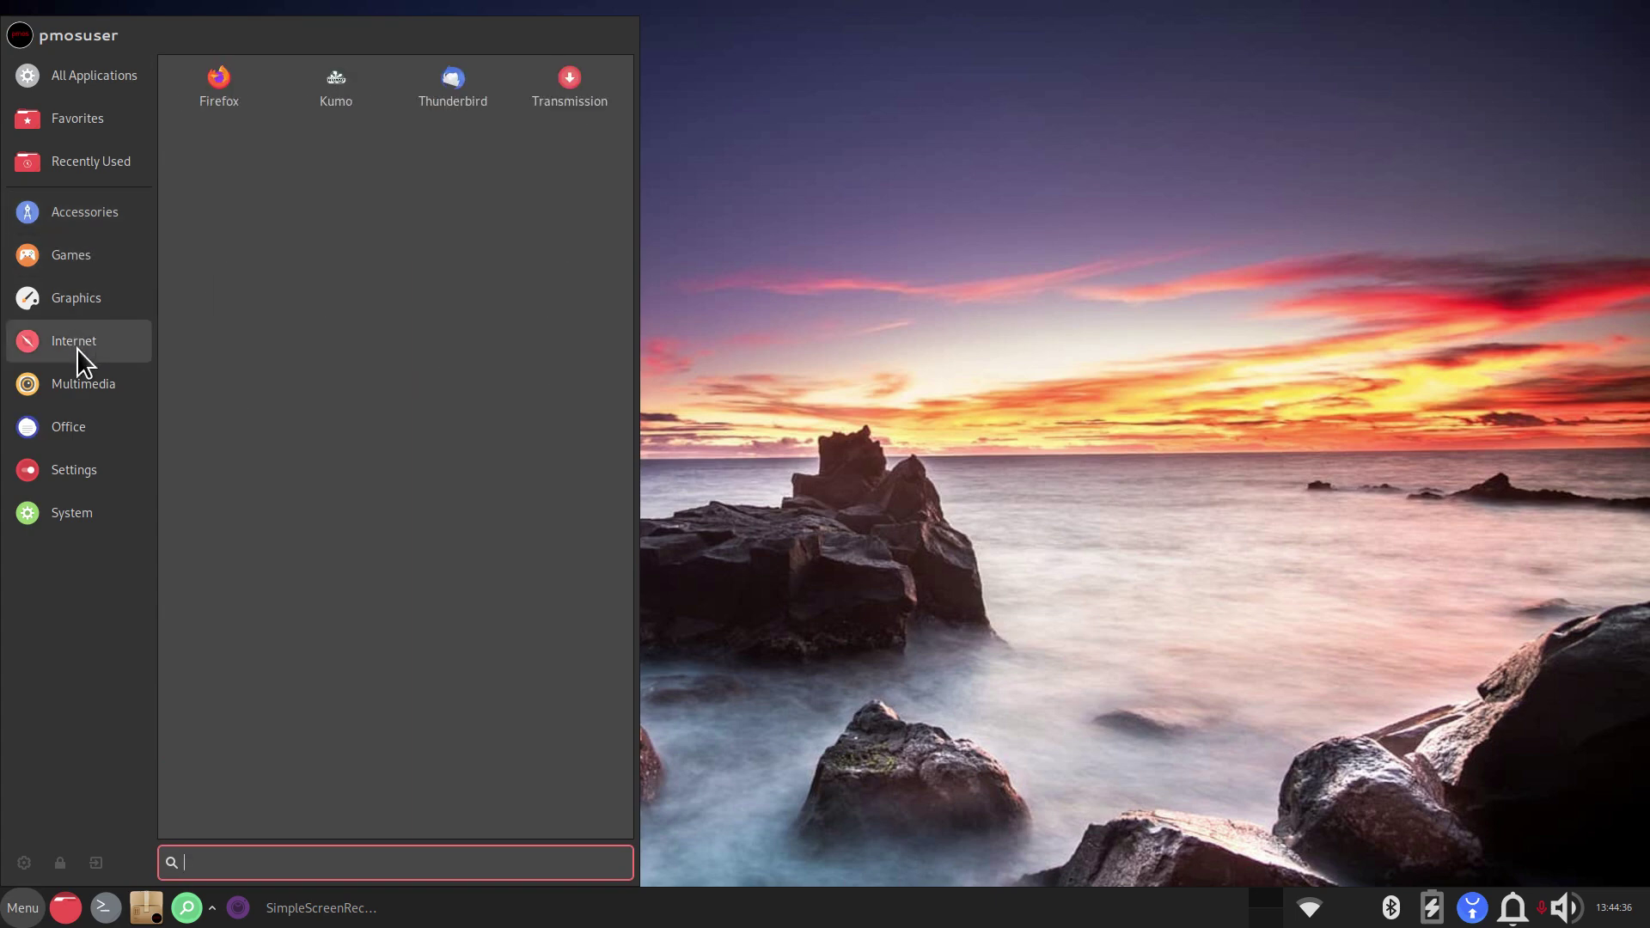
pyautogui.click(78, 382)
pyautogui.click(73, 430)
pyautogui.click(71, 460)
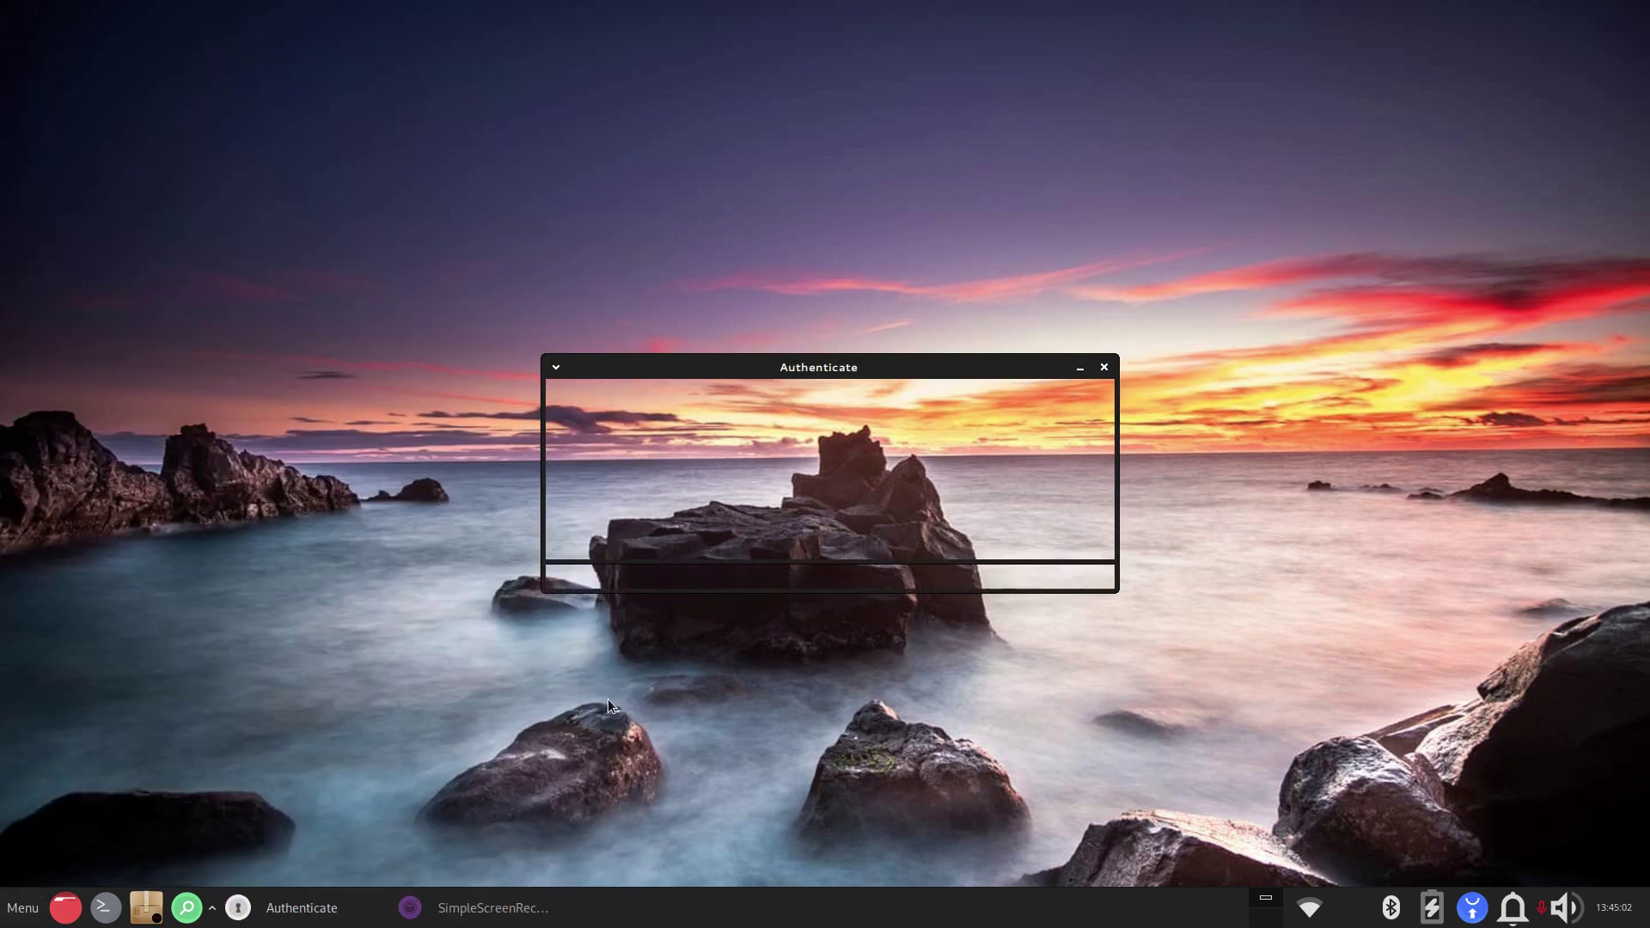
# Step: Enter the administrator password in the authentication prompt to start Synaptic
pyautogui.moveTo(693, 361); pyautogui.dragTo(715, 164)
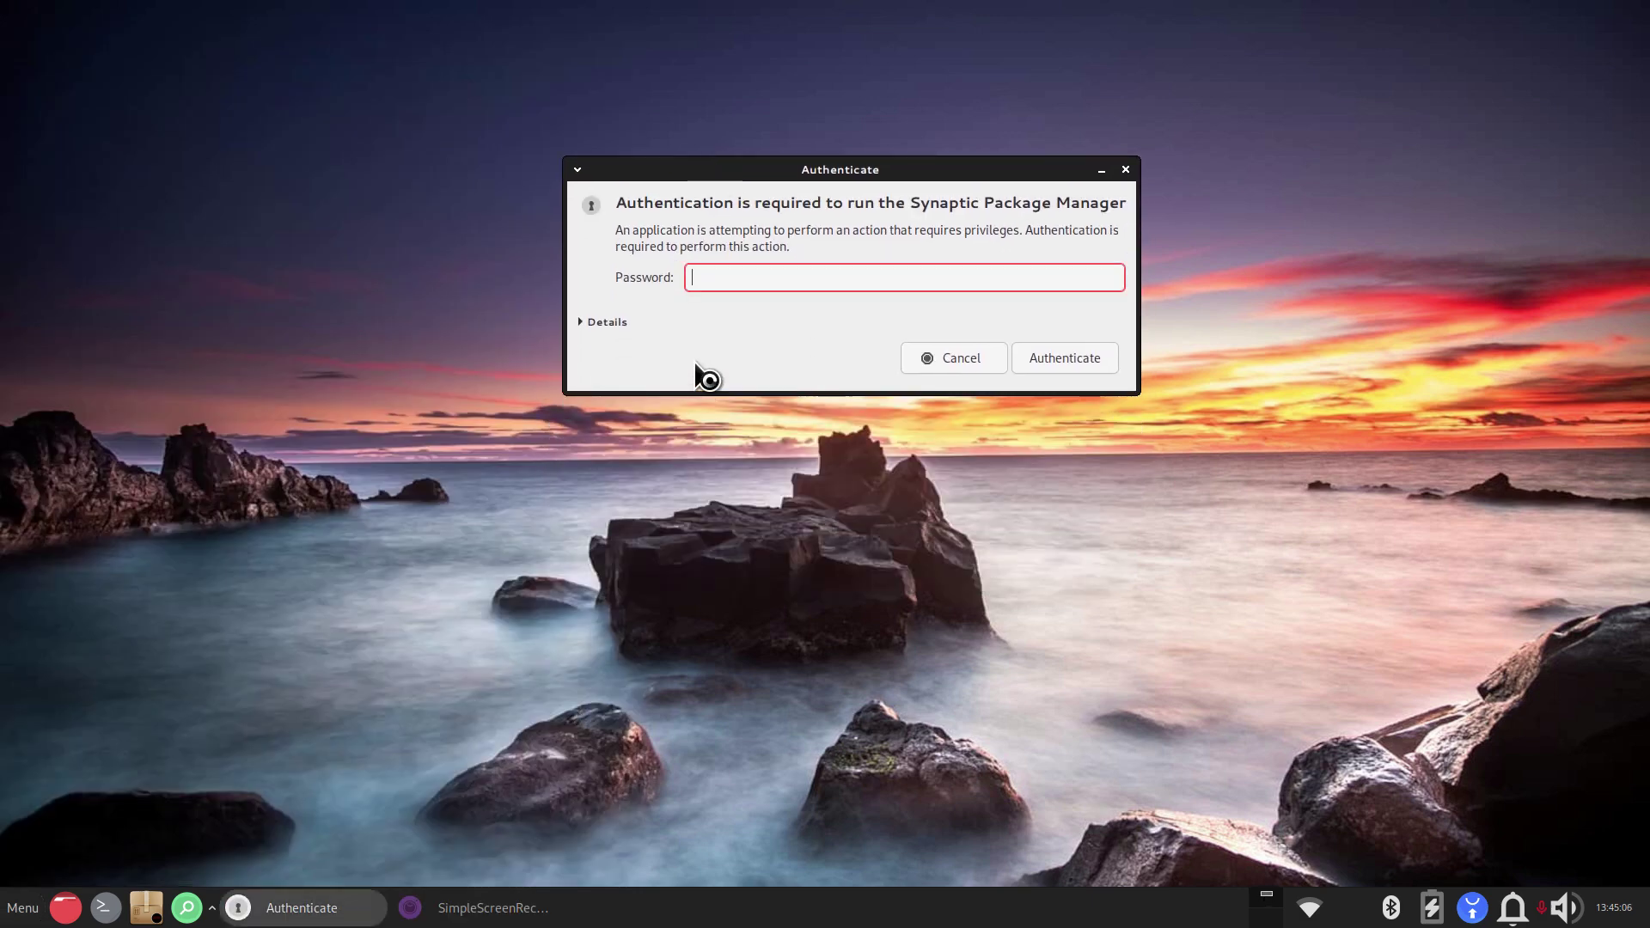
pyautogui.write('•')
pyautogui.press('Return')
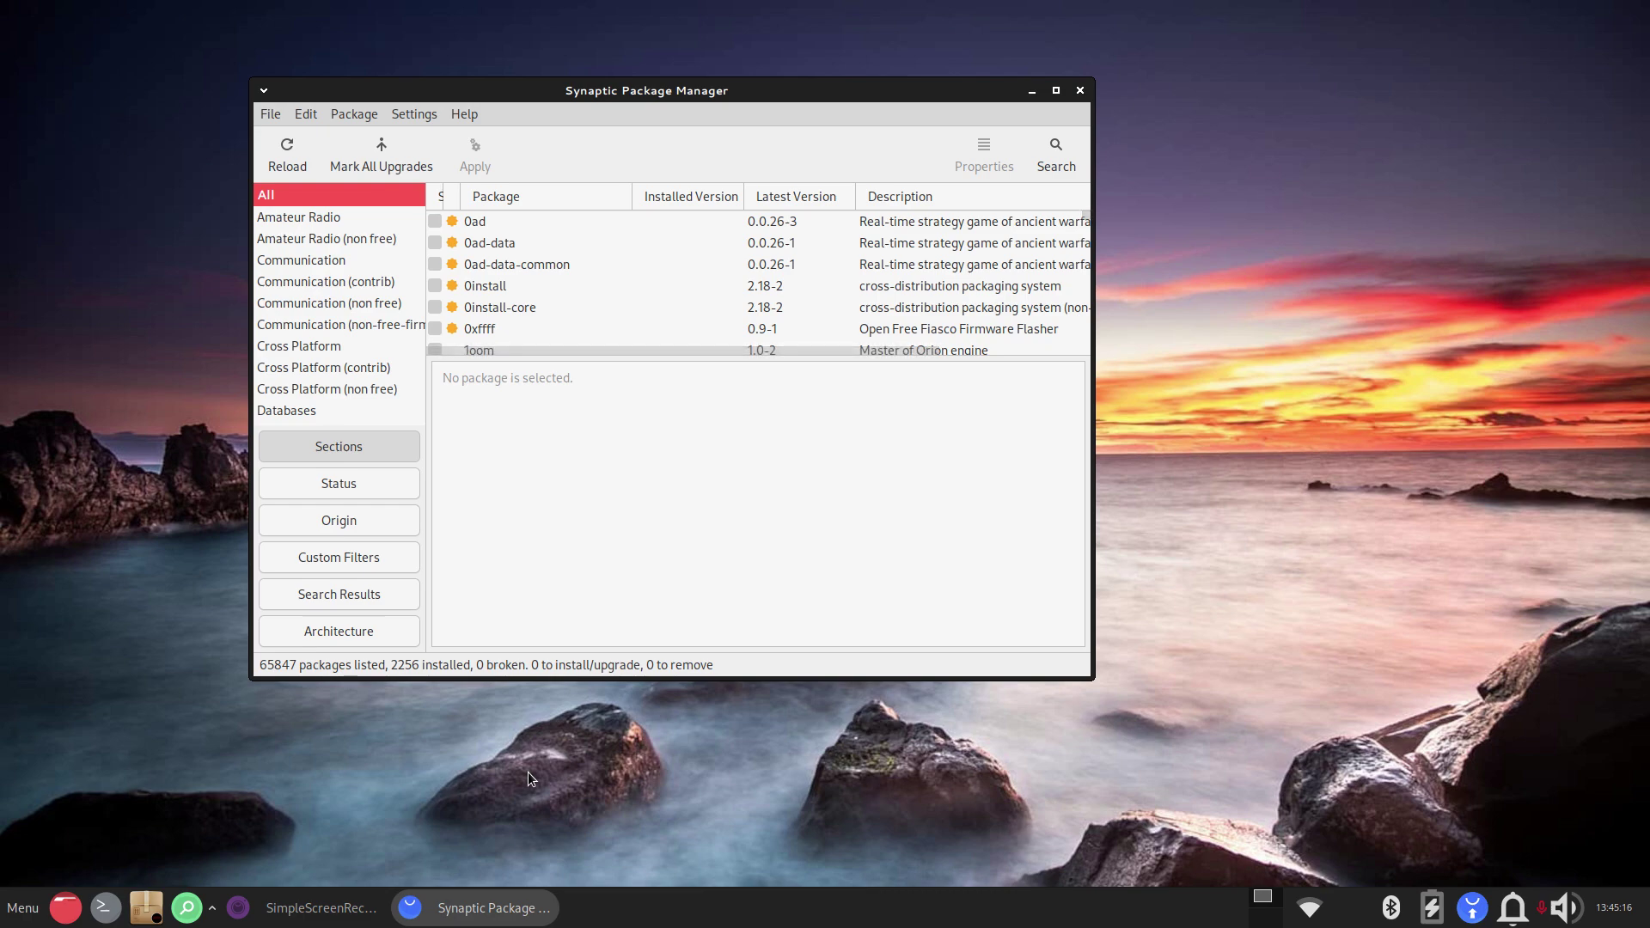
# Step: Open Synaptic's repositories list, enlarge it to review entries, then close it and Synaptic
pyautogui.click(412, 114)
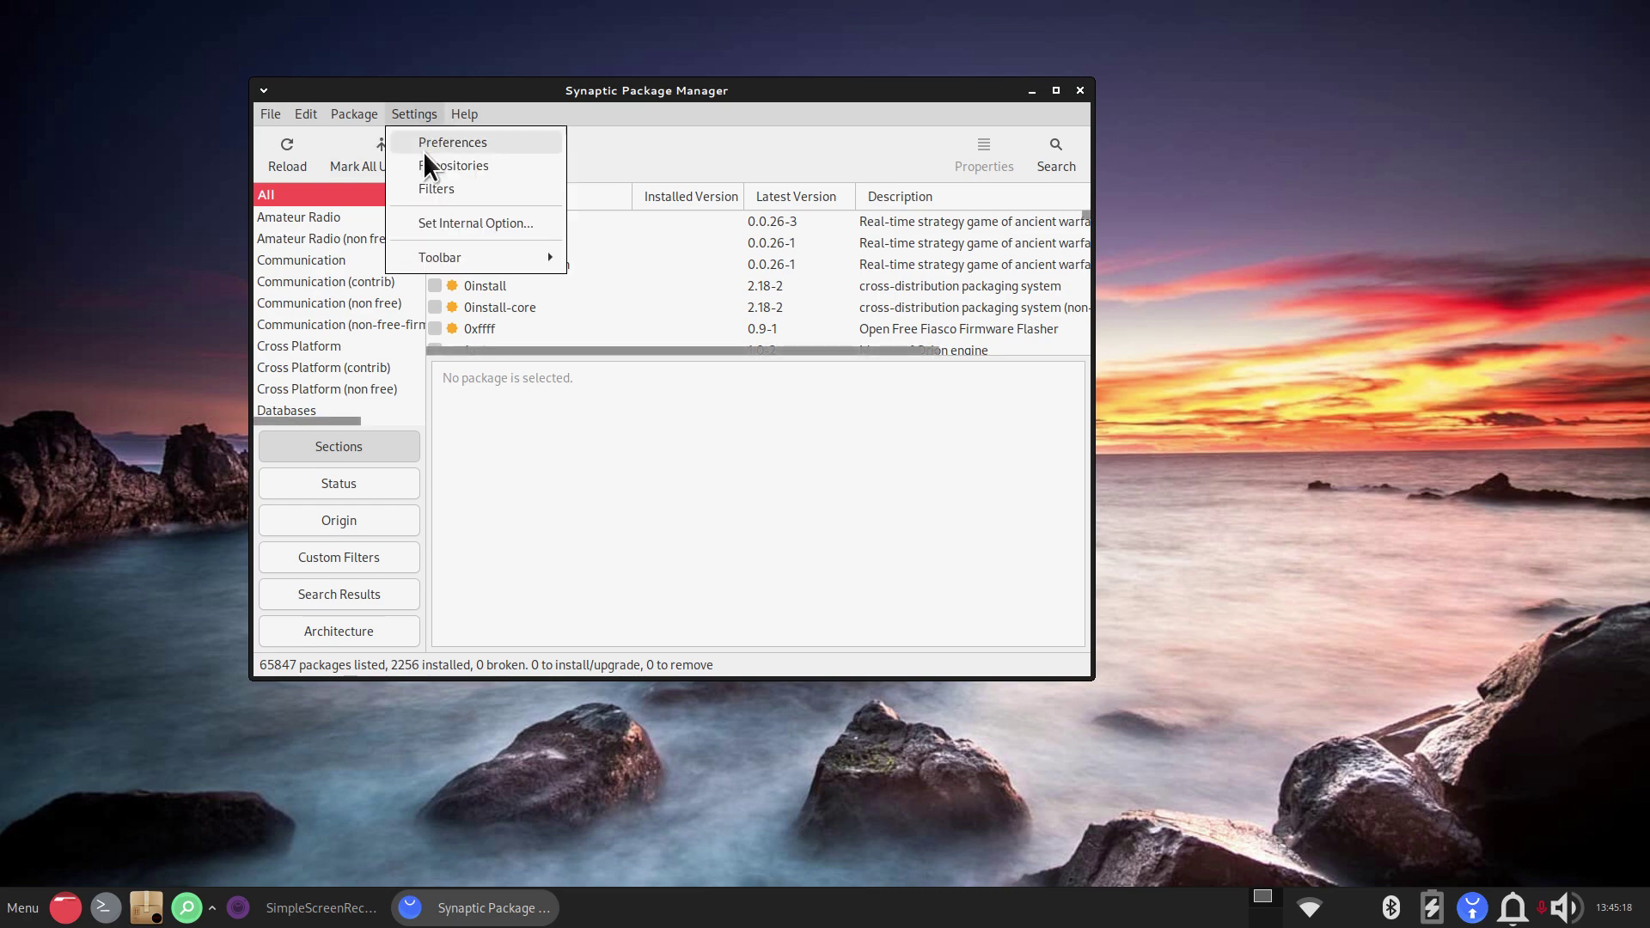
pyautogui.click(460, 169)
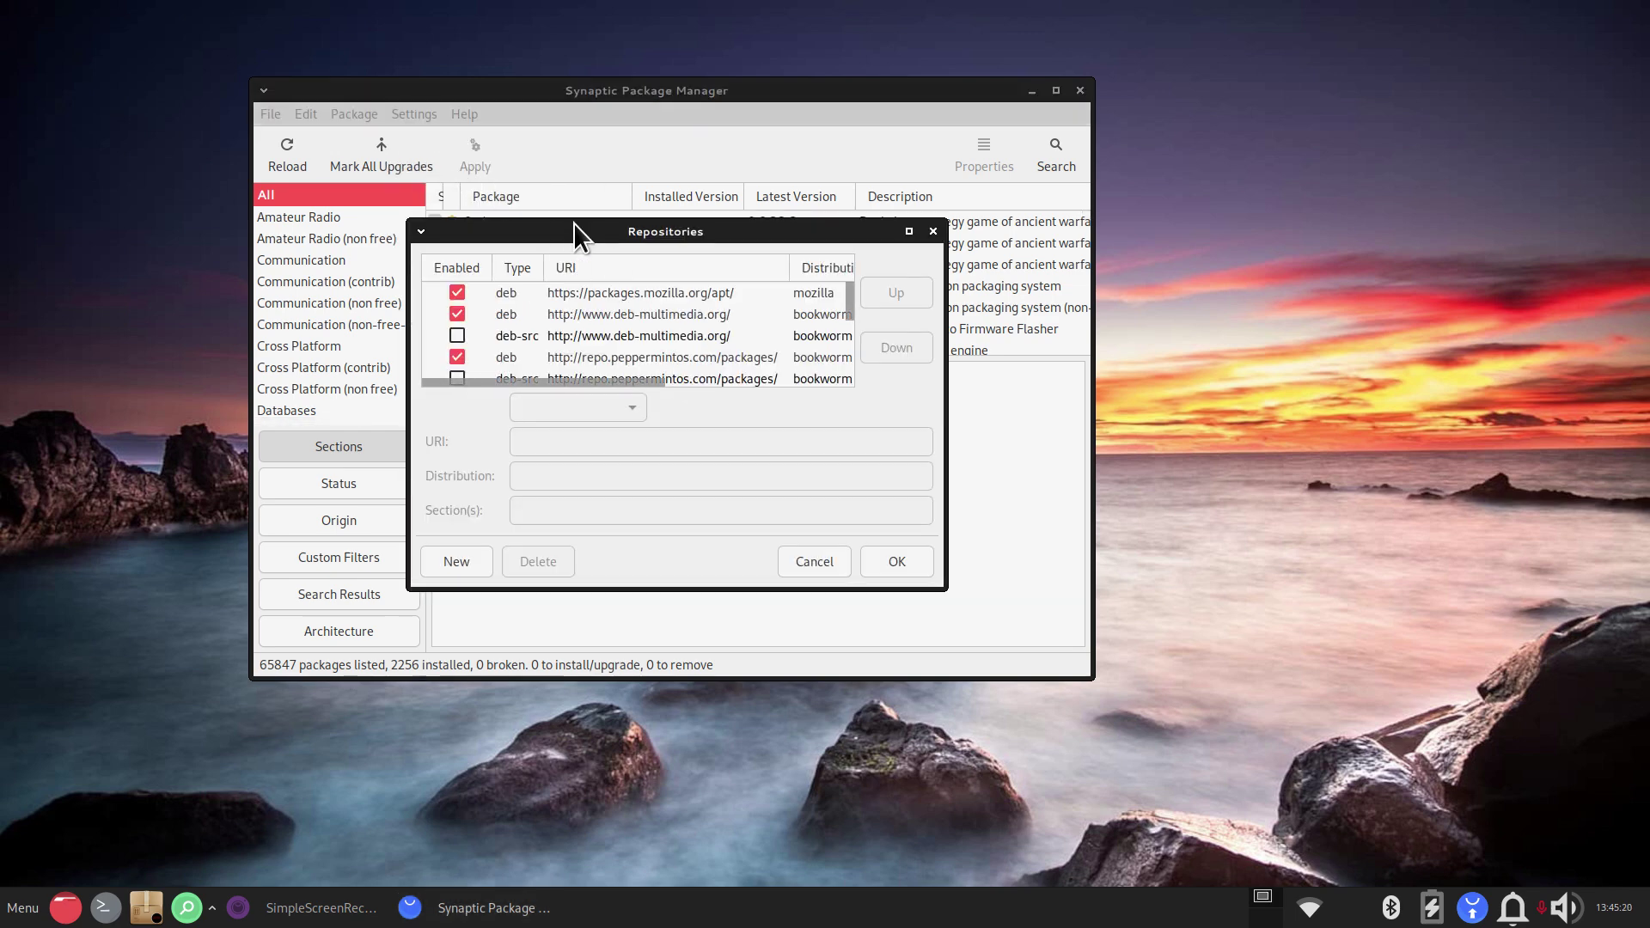
pyautogui.moveTo(570, 232); pyautogui.dragTo(353, 122)
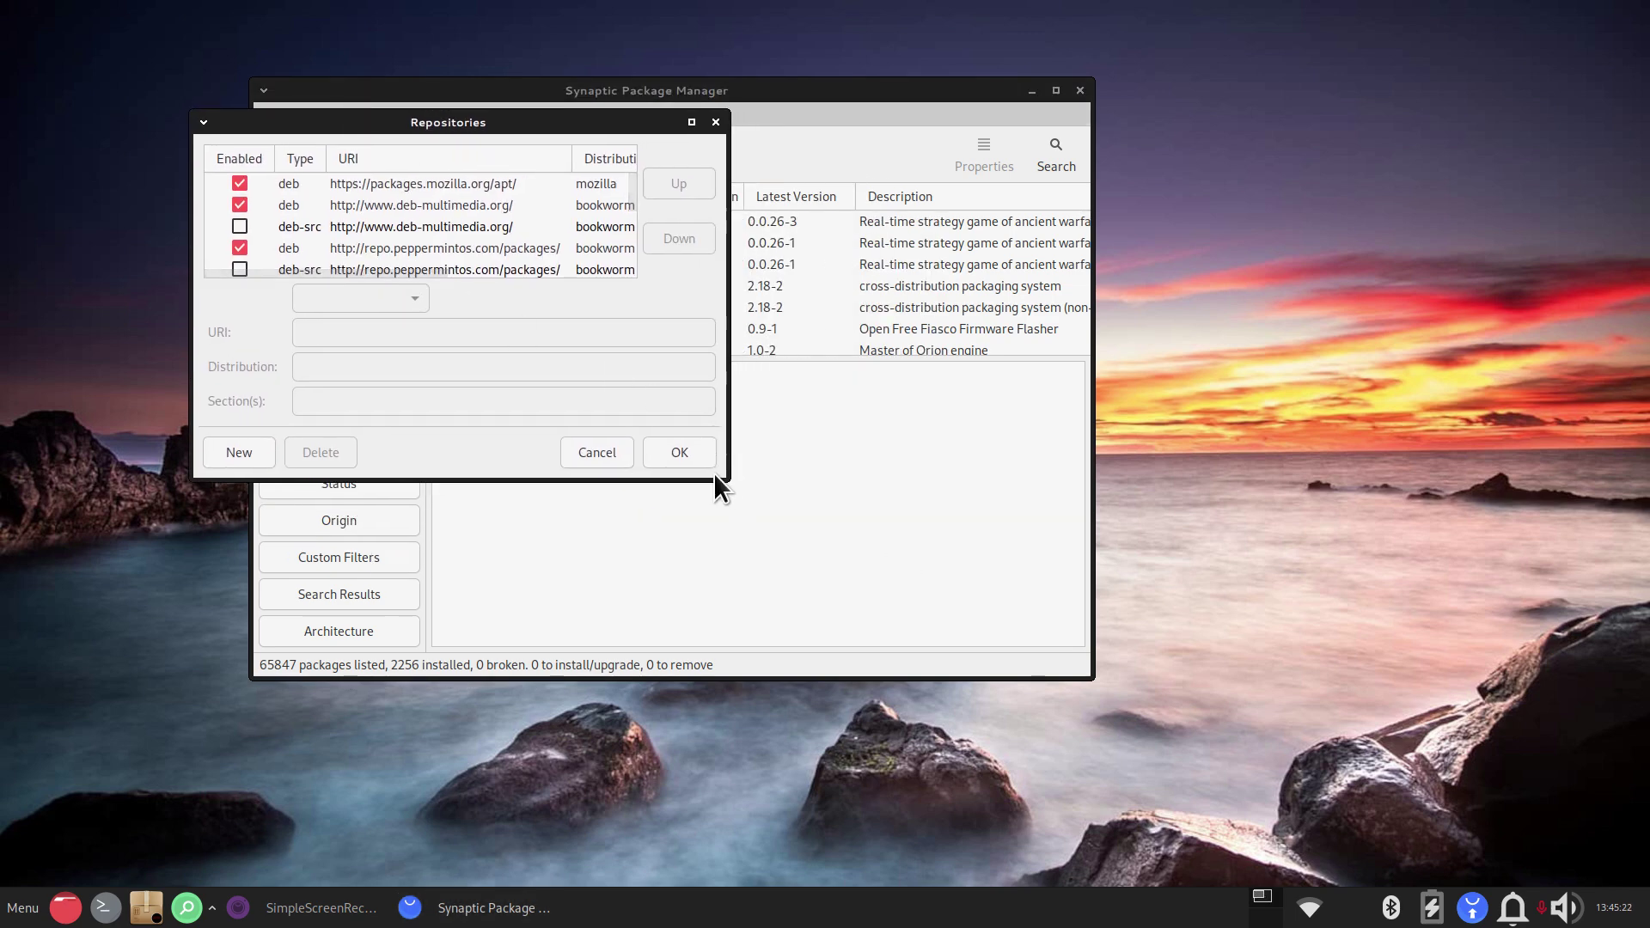
pyautogui.moveTo(730, 480); pyautogui.dragTo(1229, 786)
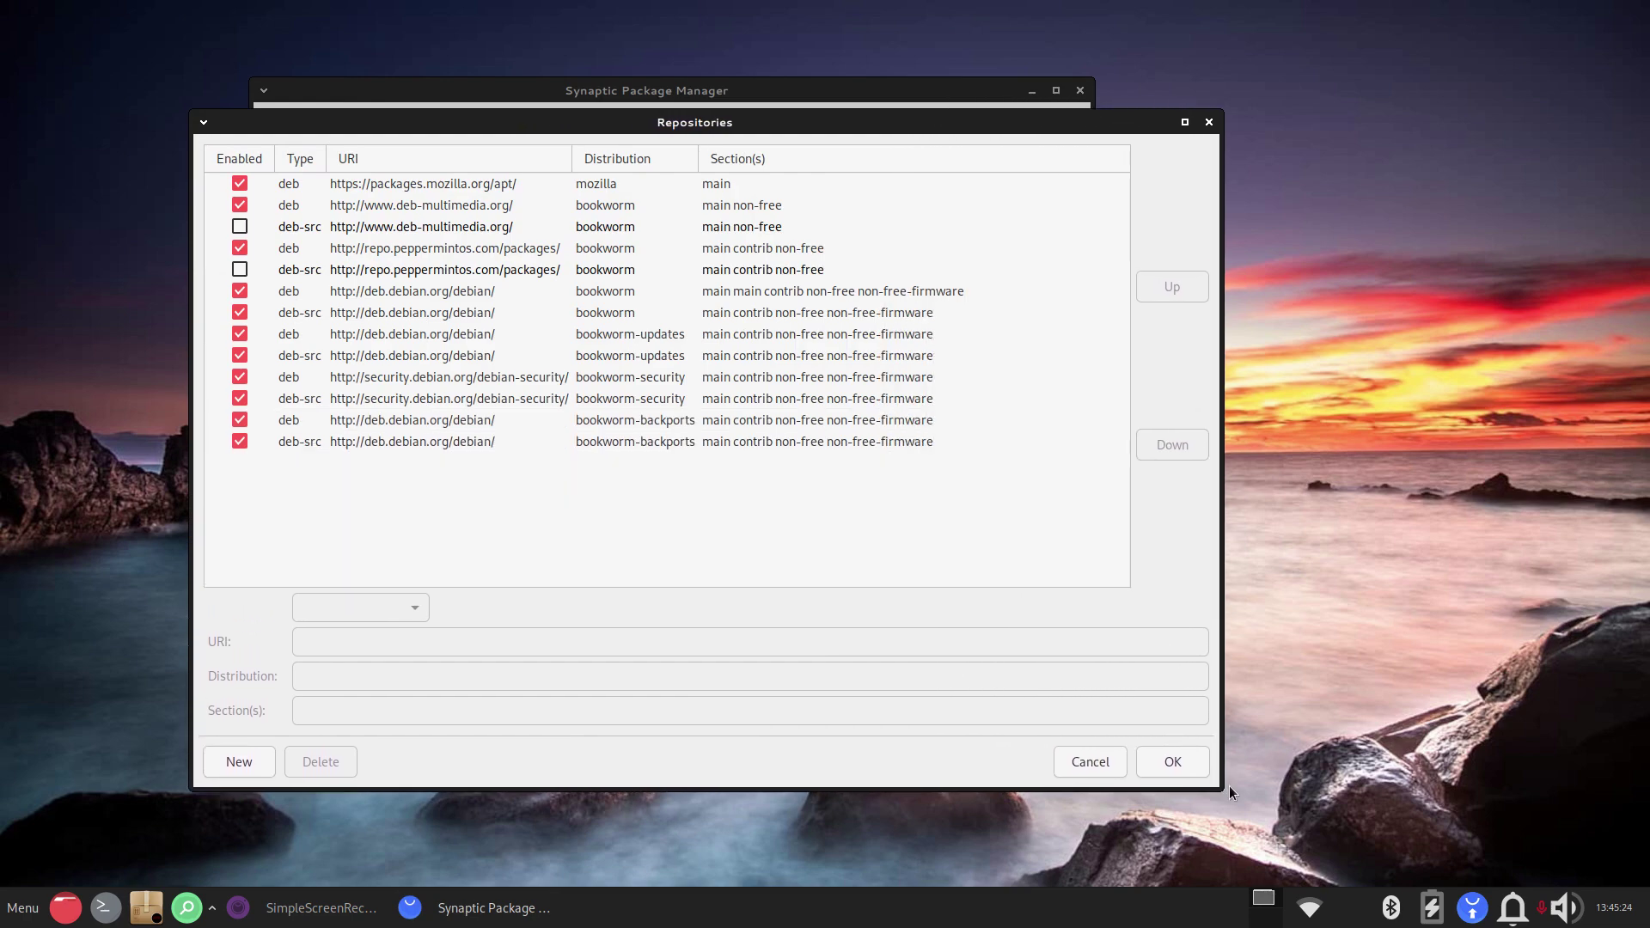
pyautogui.click(1216, 122)
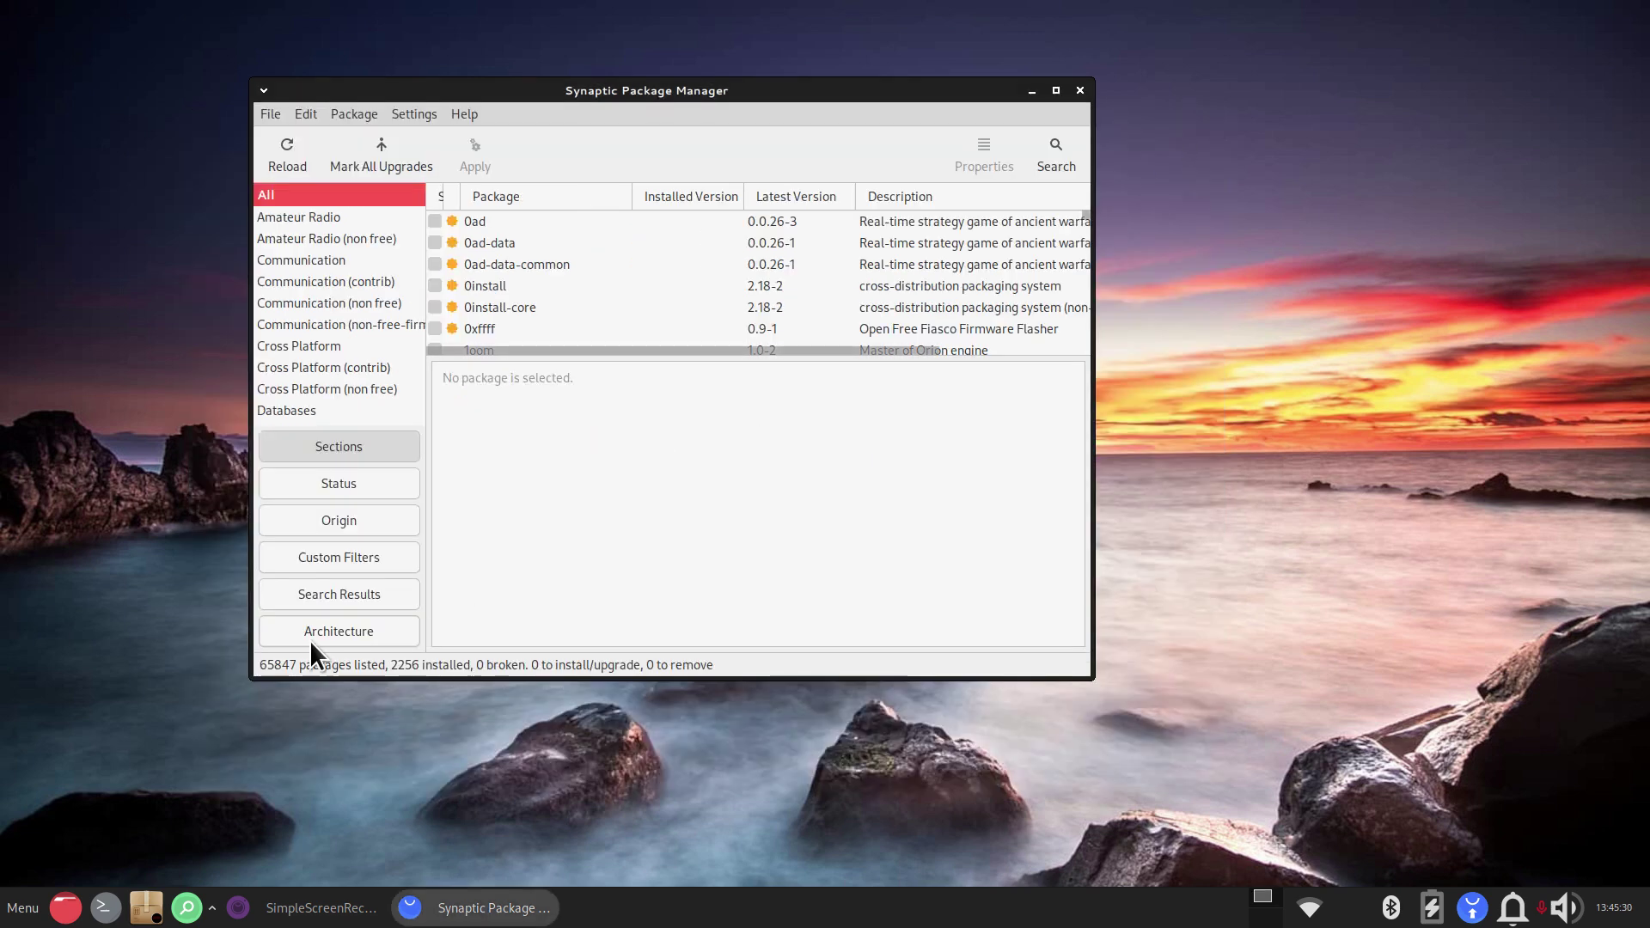
pyautogui.click(1081, 92)
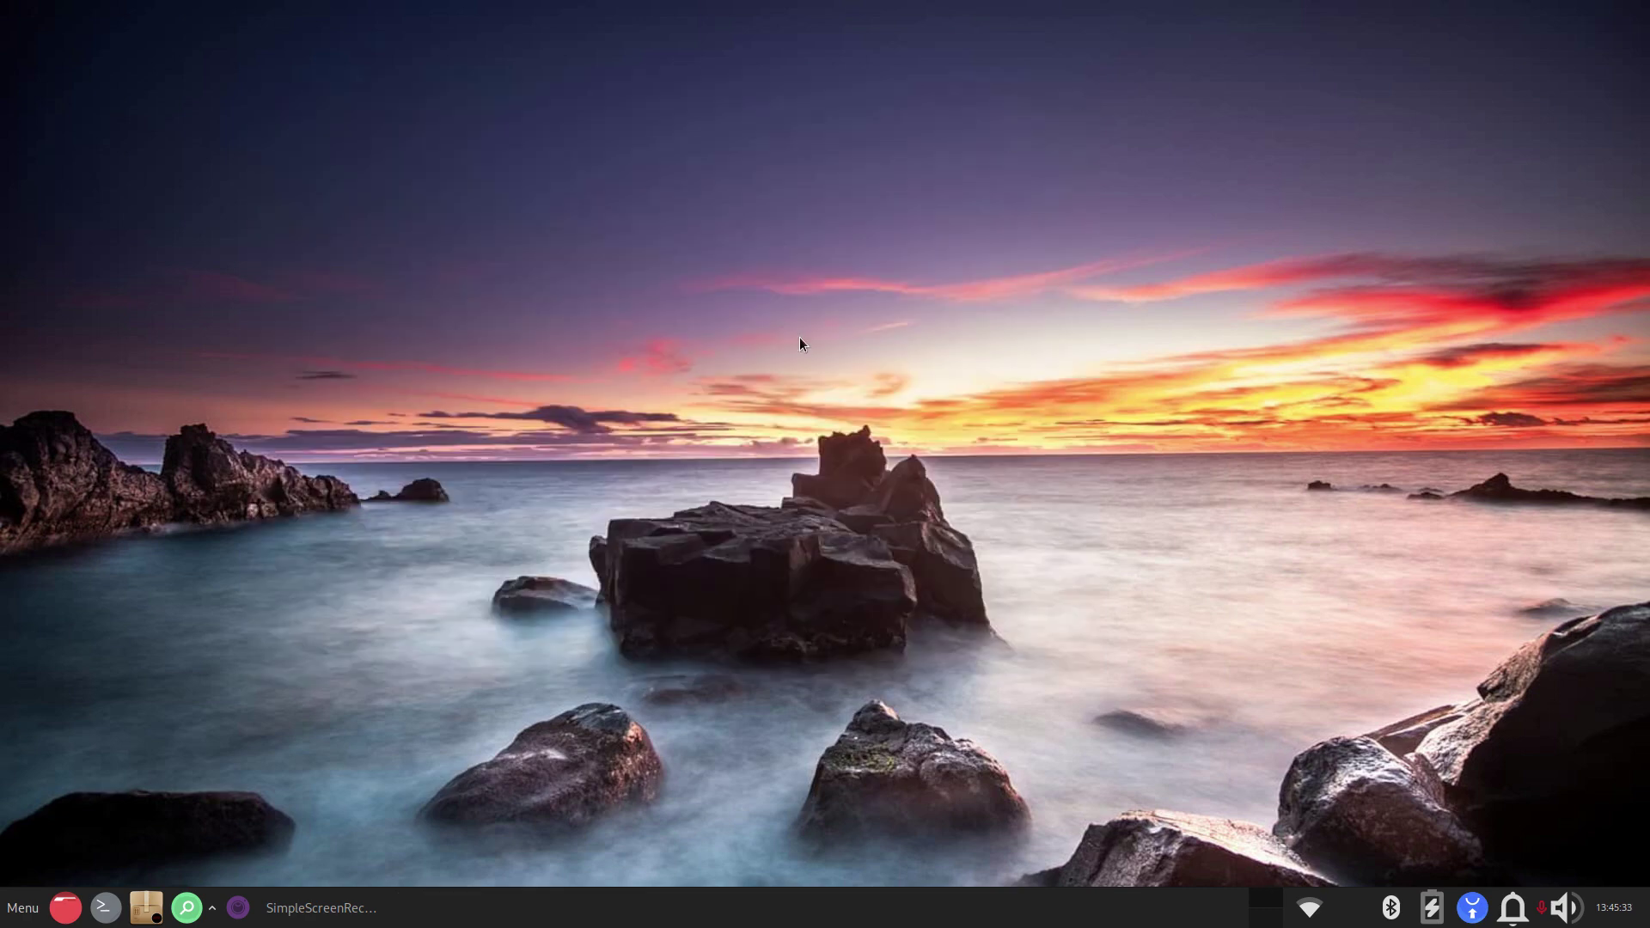
# Step: Launch Software Manager and move and enlarge its window to show all categories
pyautogui.click(146, 908)
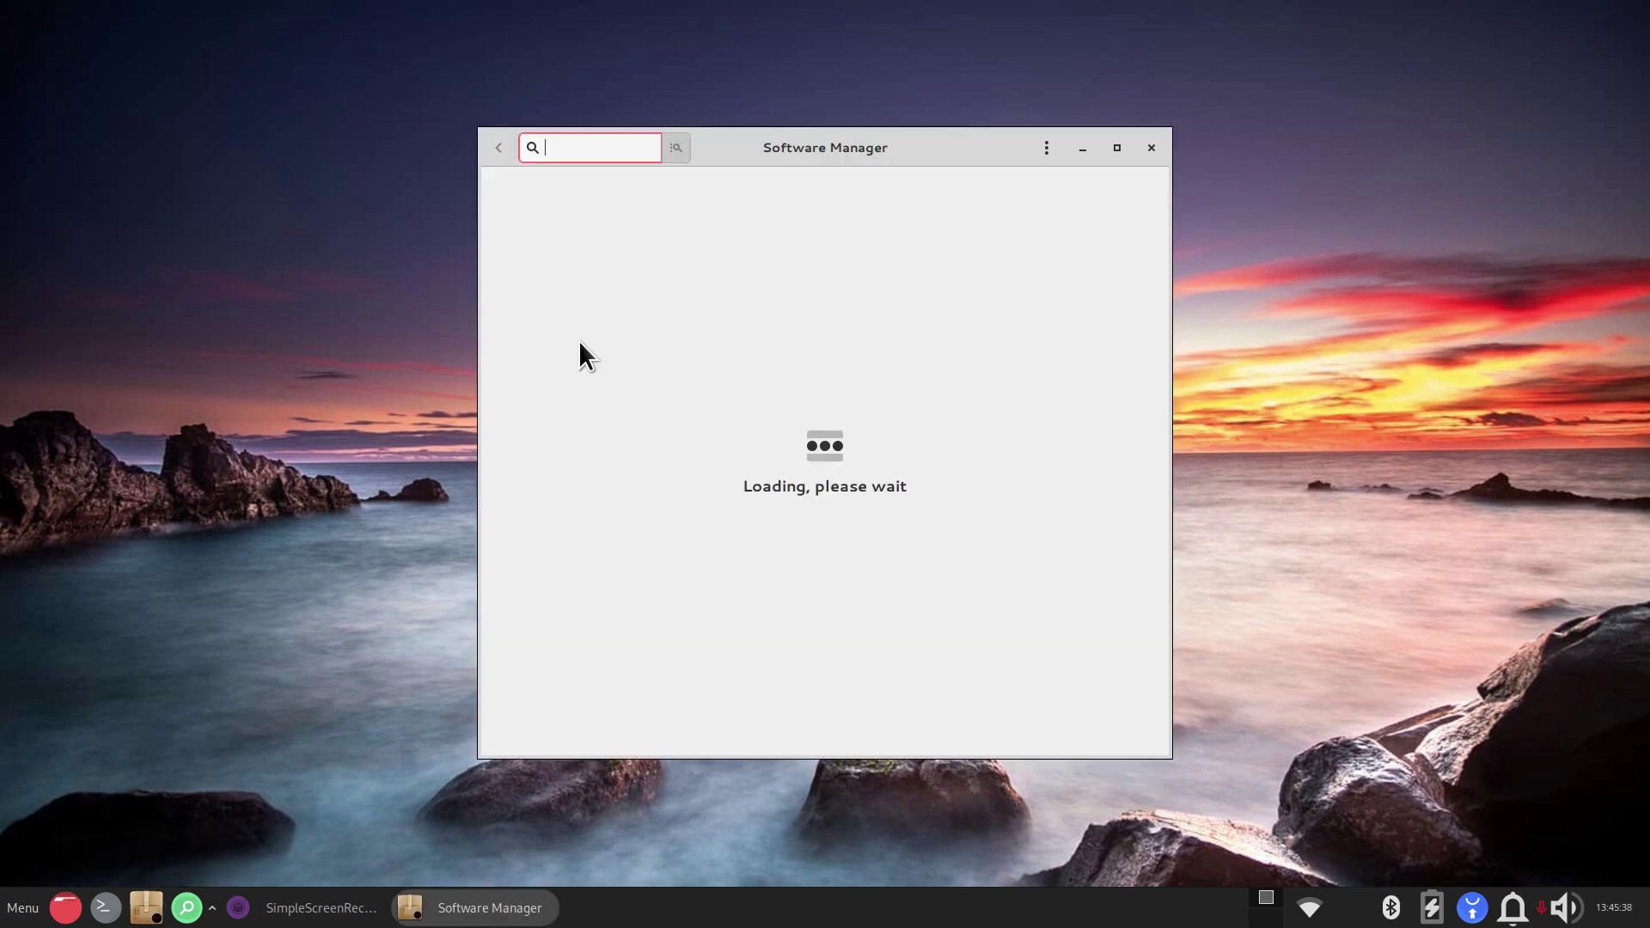
pyautogui.moveTo(1014, 140); pyautogui.dragTo(821, 23)
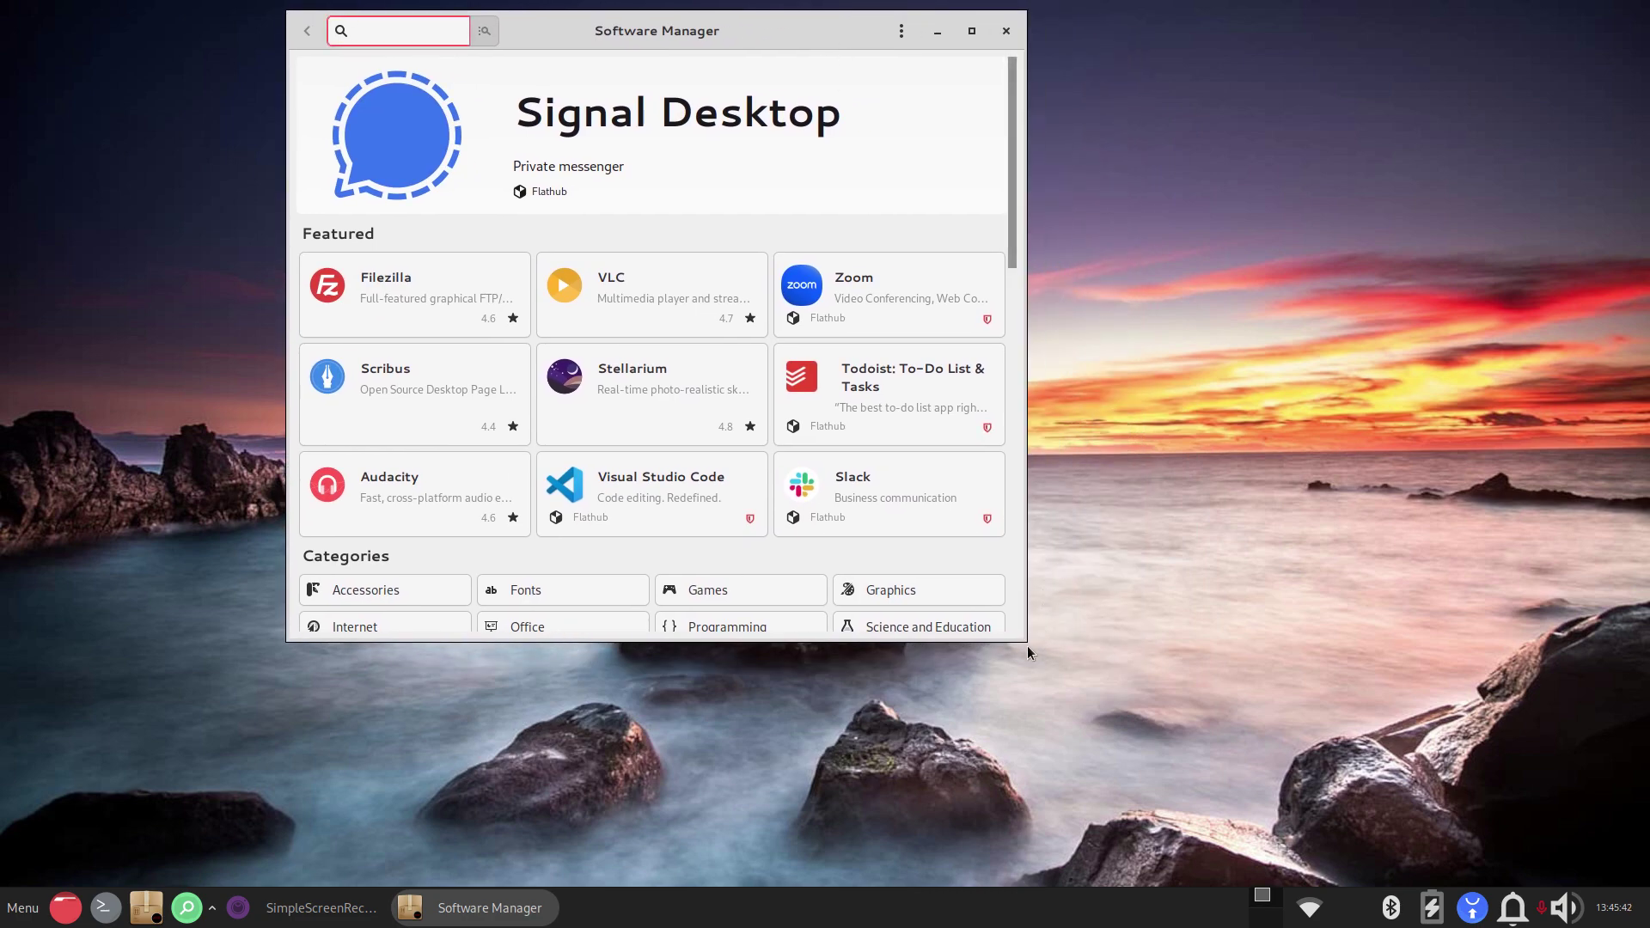
pyautogui.moveTo(1012, 634); pyautogui.dragTo(1338, 789)
# Step: Check the About box showing pepinstall version 8.2.9peppermint6, then close it
pyautogui.click(1213, 30)
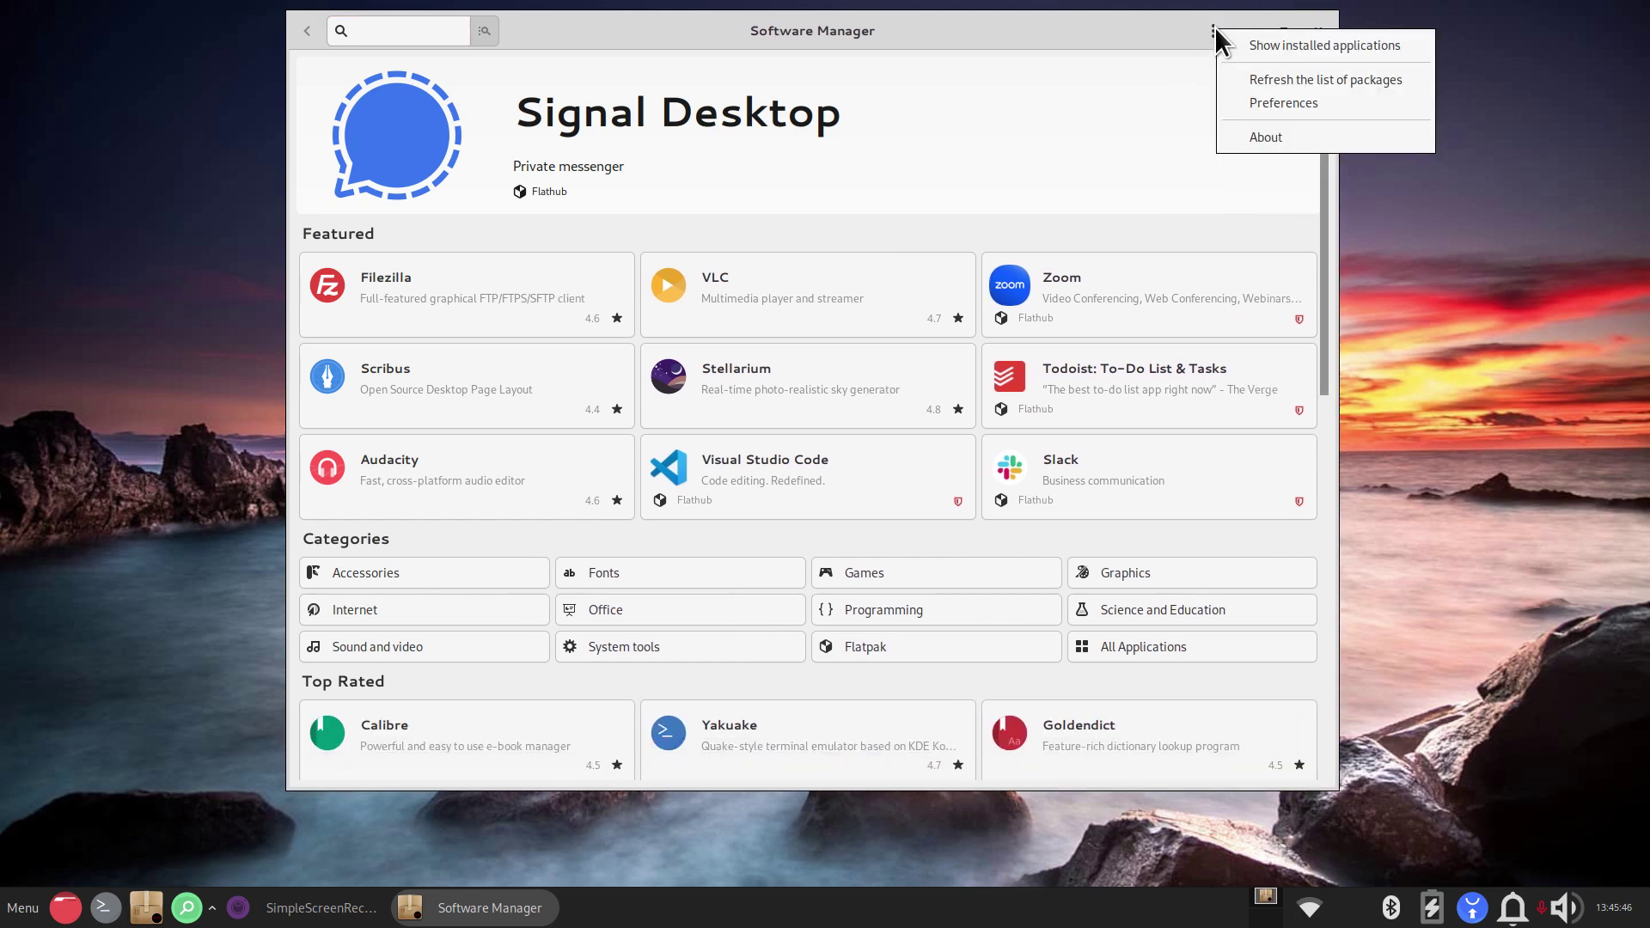
pyautogui.click(1262, 136)
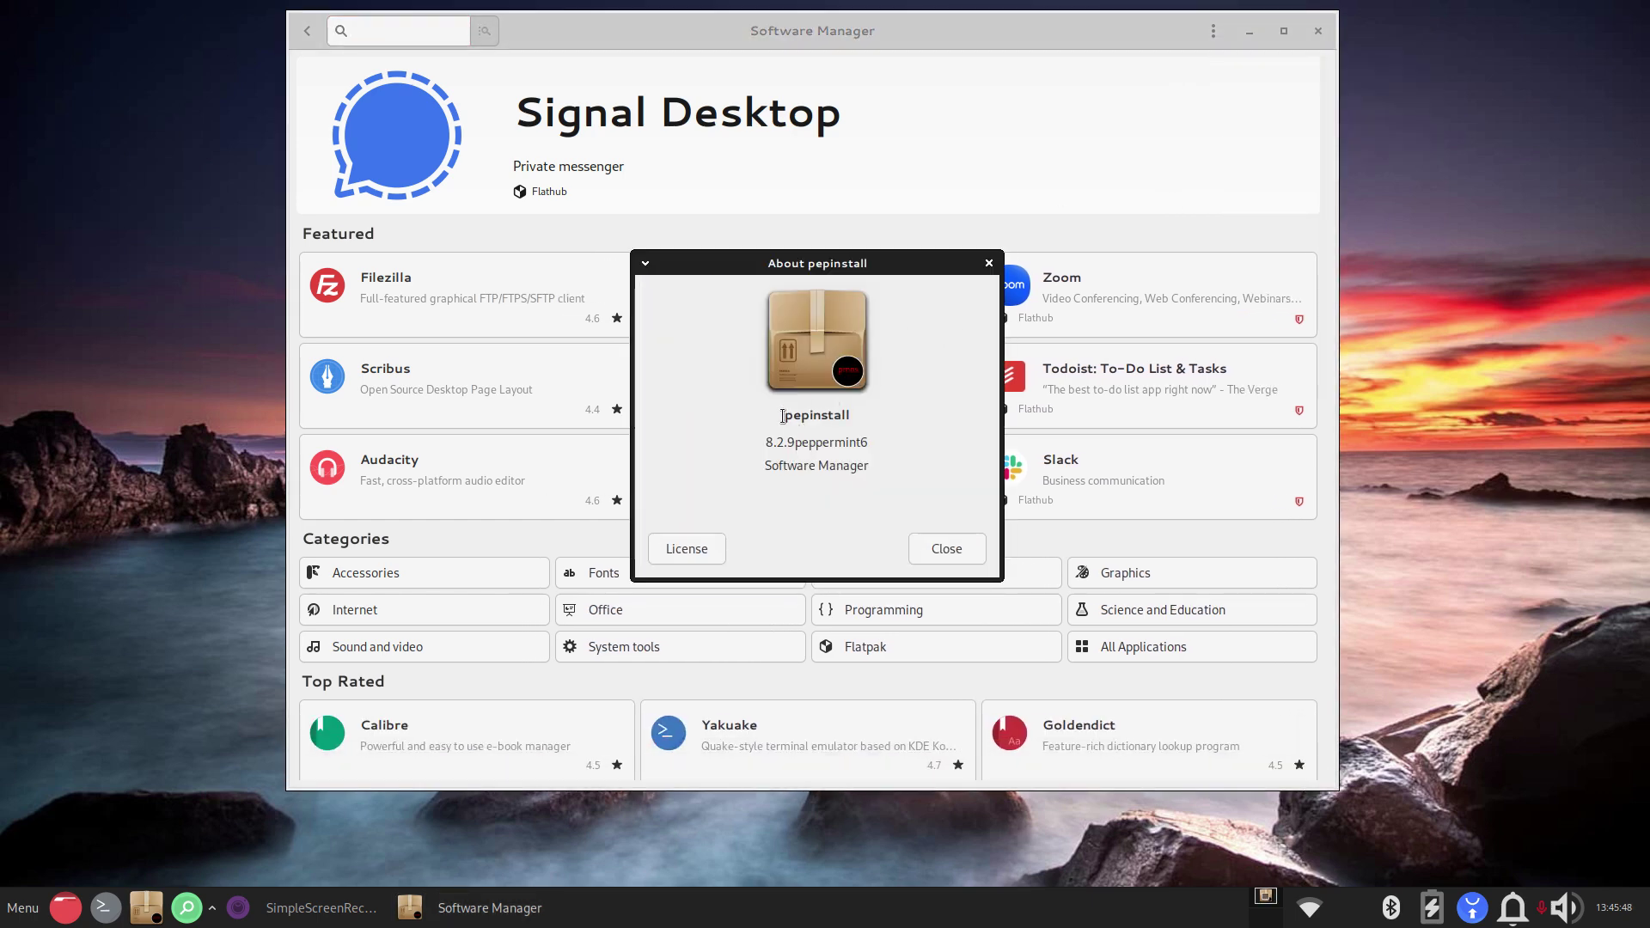
pyautogui.moveTo(780, 415); pyautogui.dragTo(891, 418)
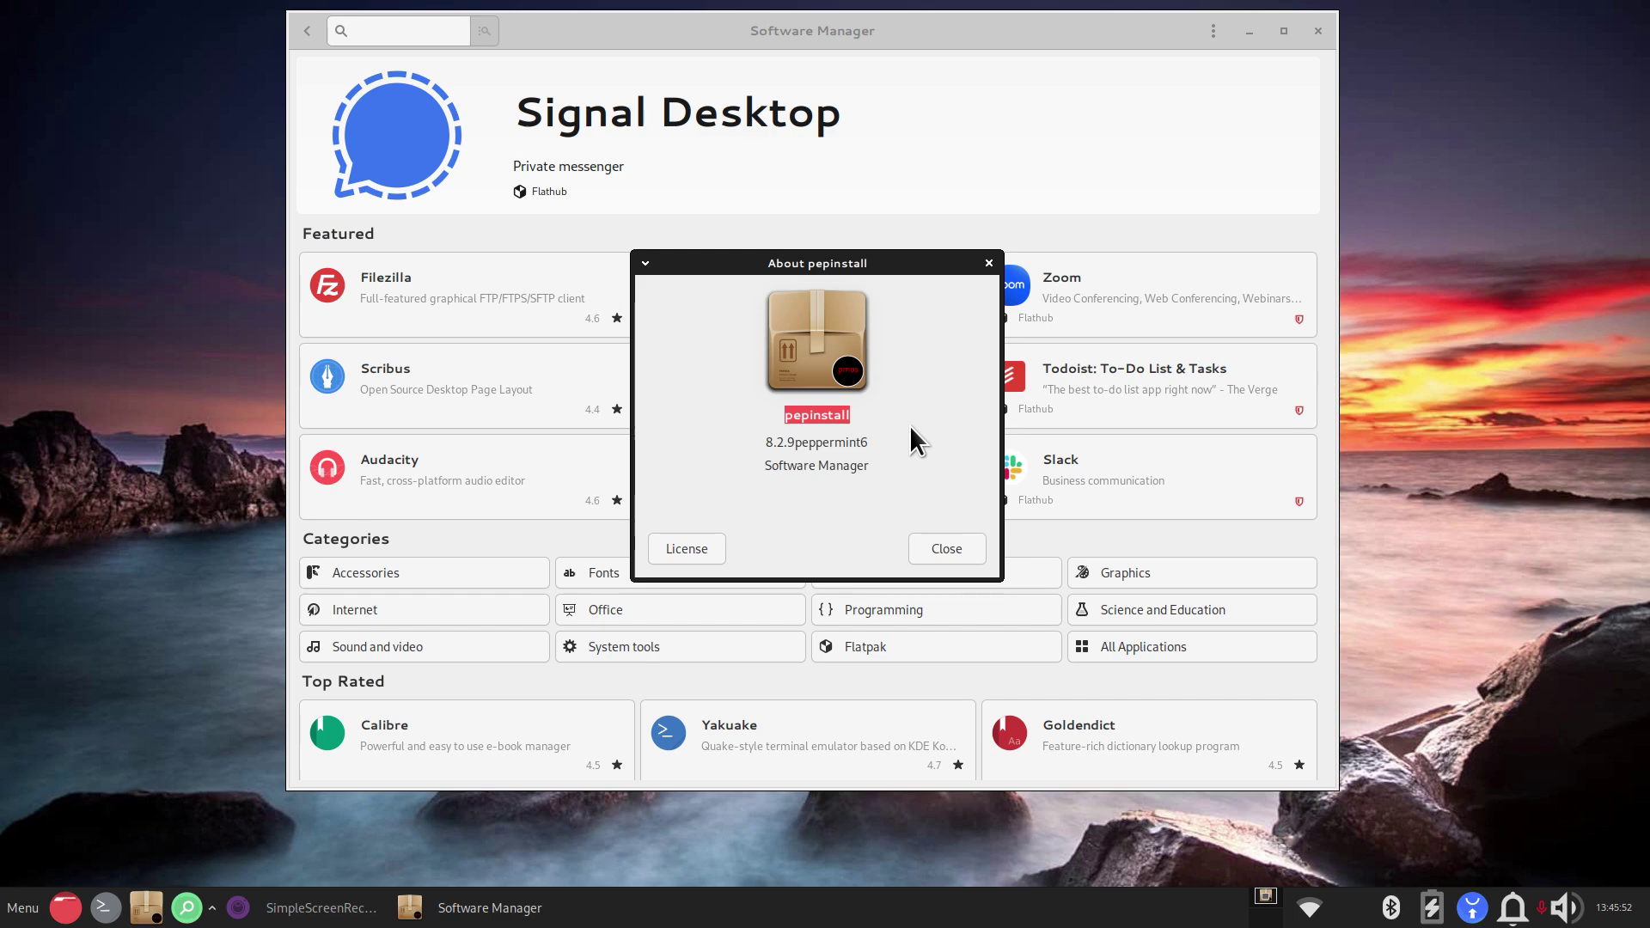
pyautogui.moveTo(760, 465); pyautogui.dragTo(939, 485)
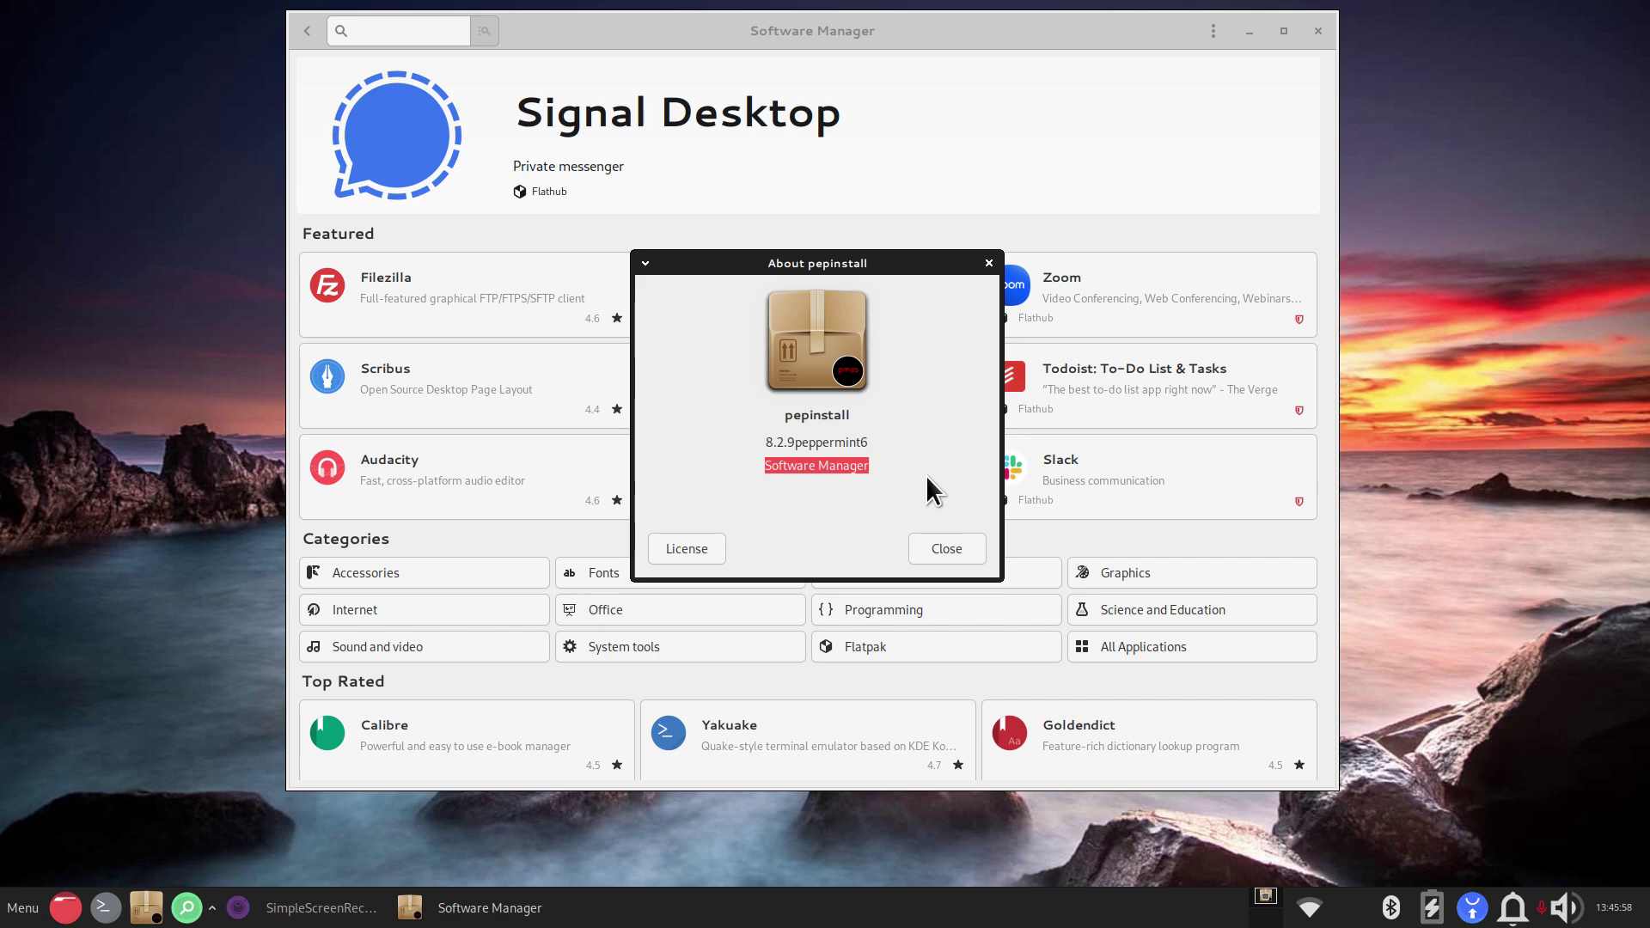
pyautogui.click(945, 548)
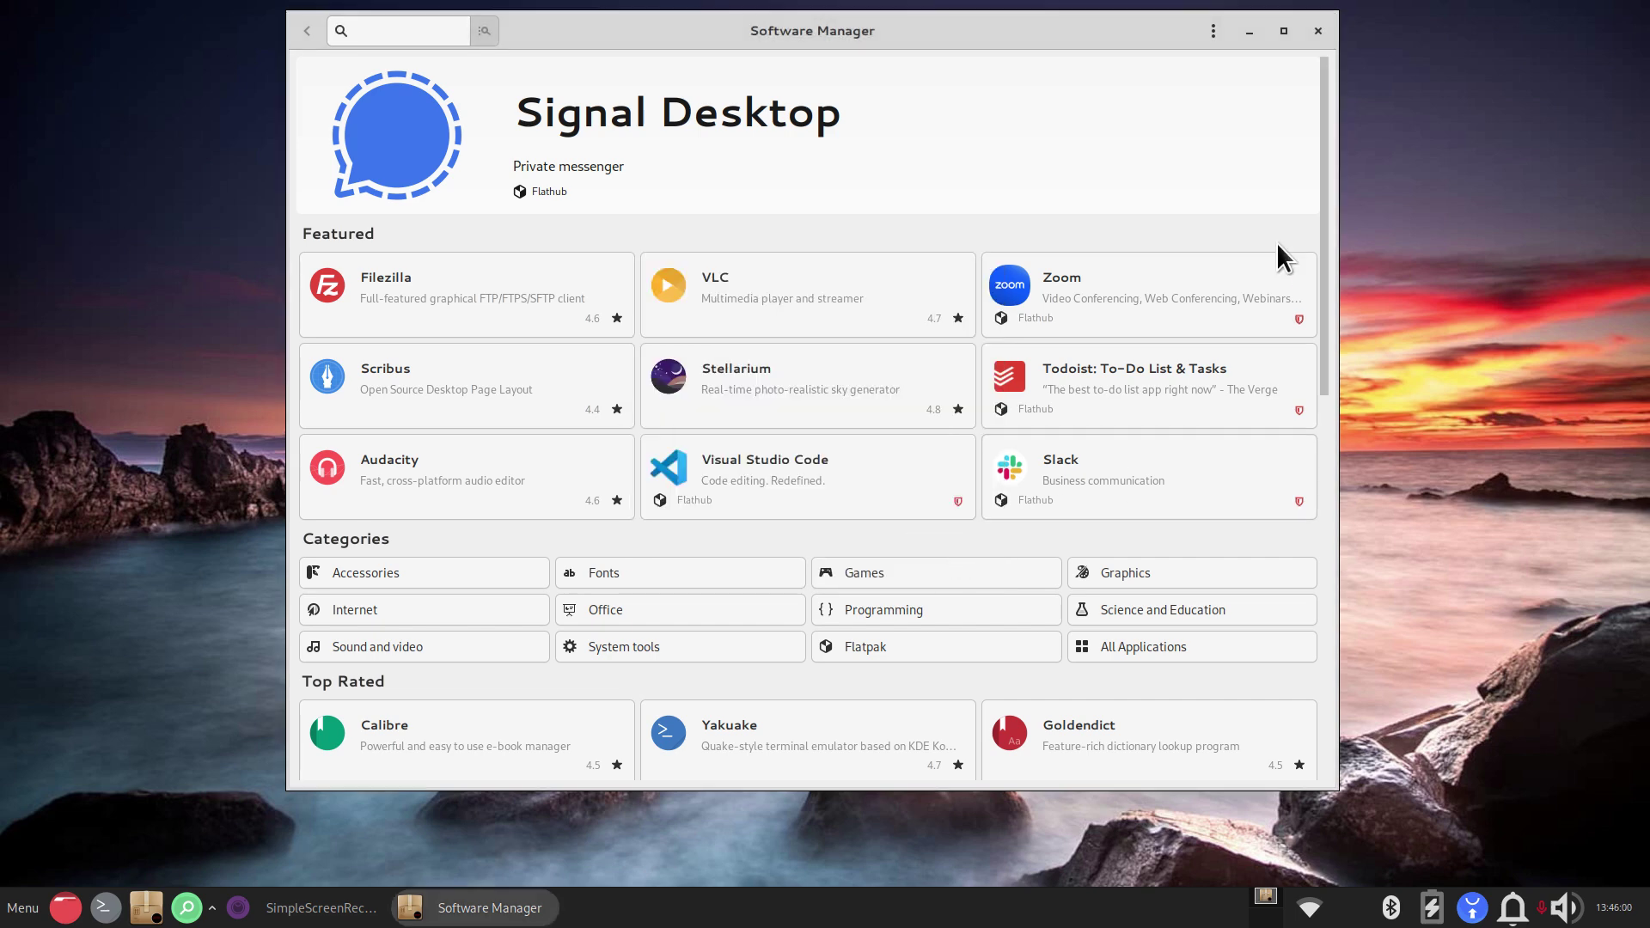
pyautogui.click(1213, 32)
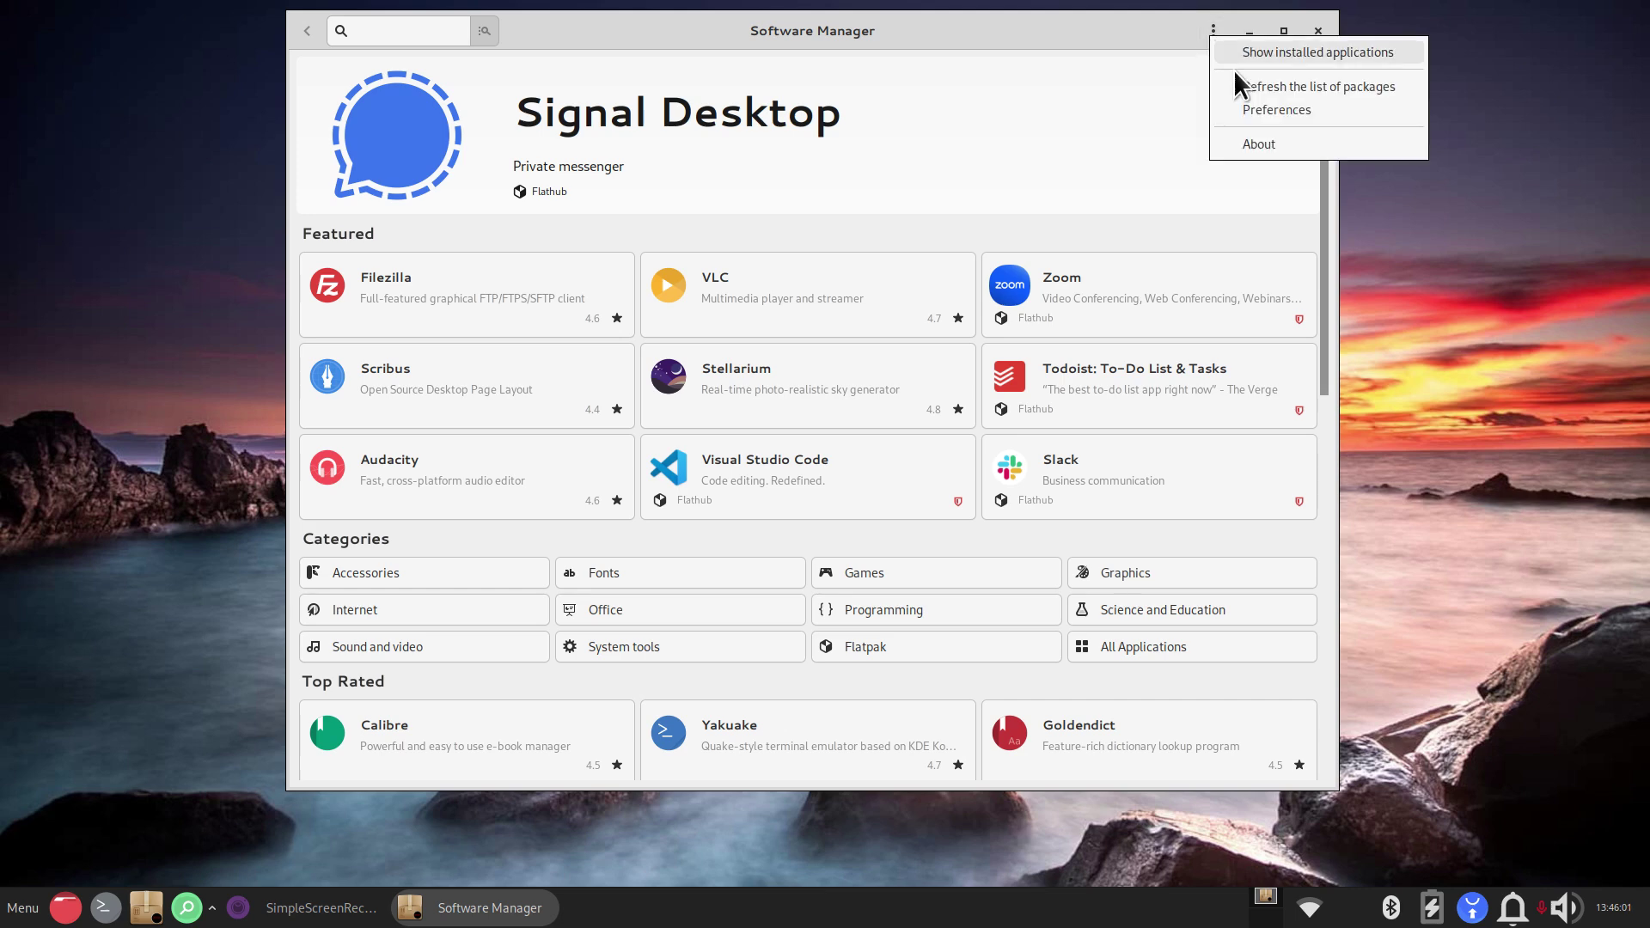
pyautogui.click(1281, 111)
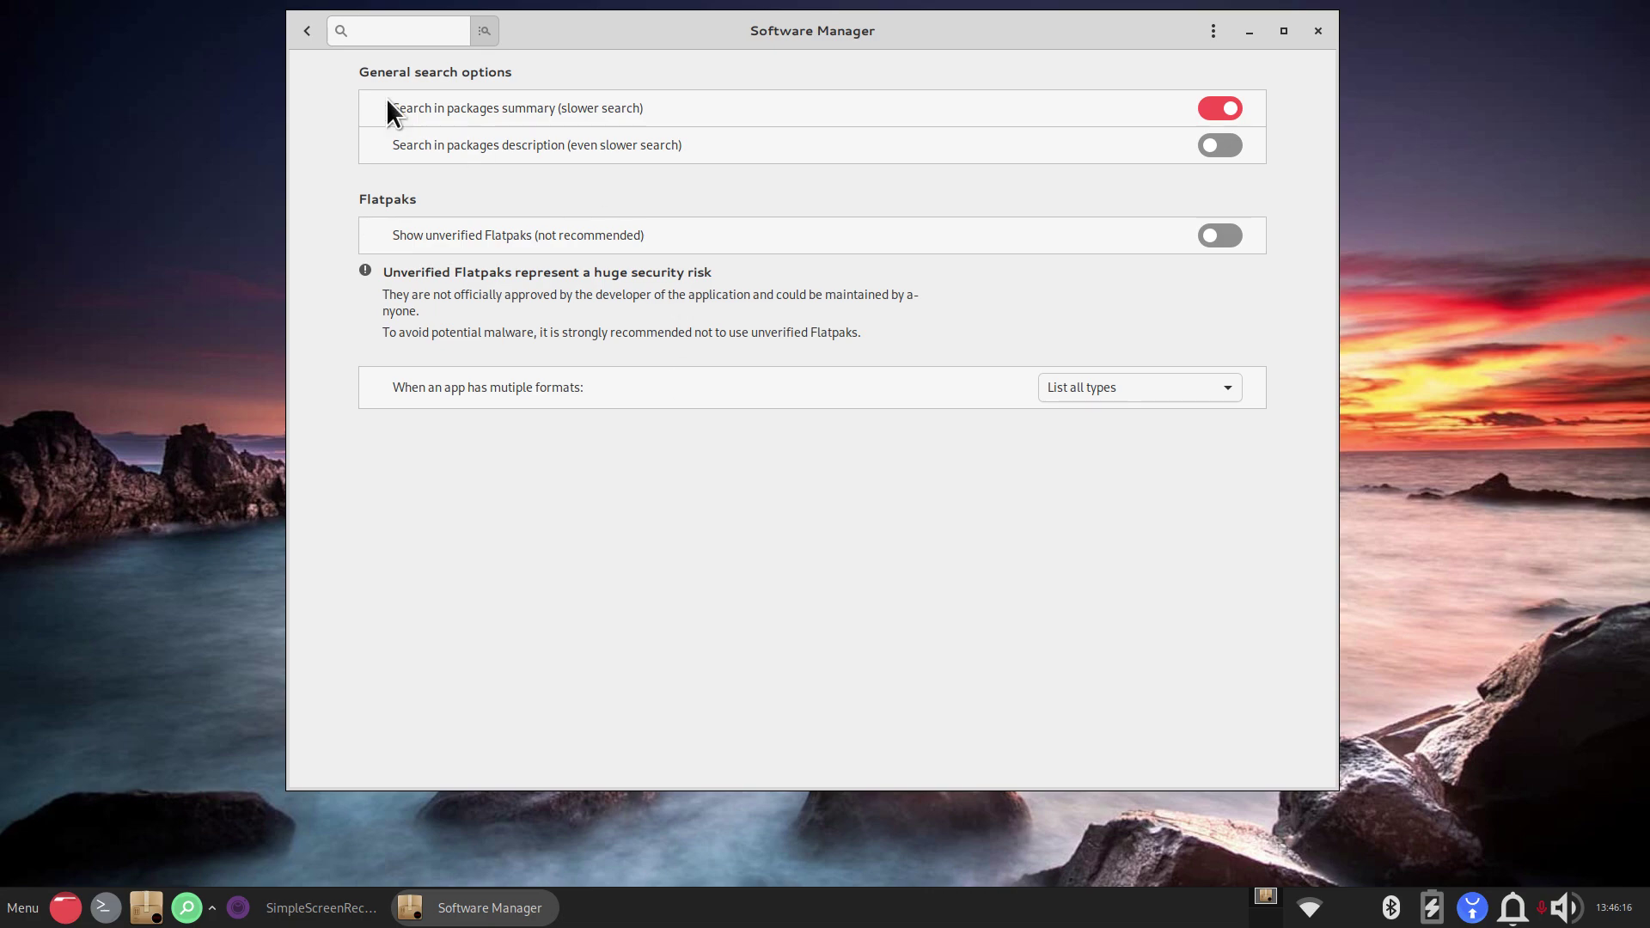
pyautogui.click(302, 29)
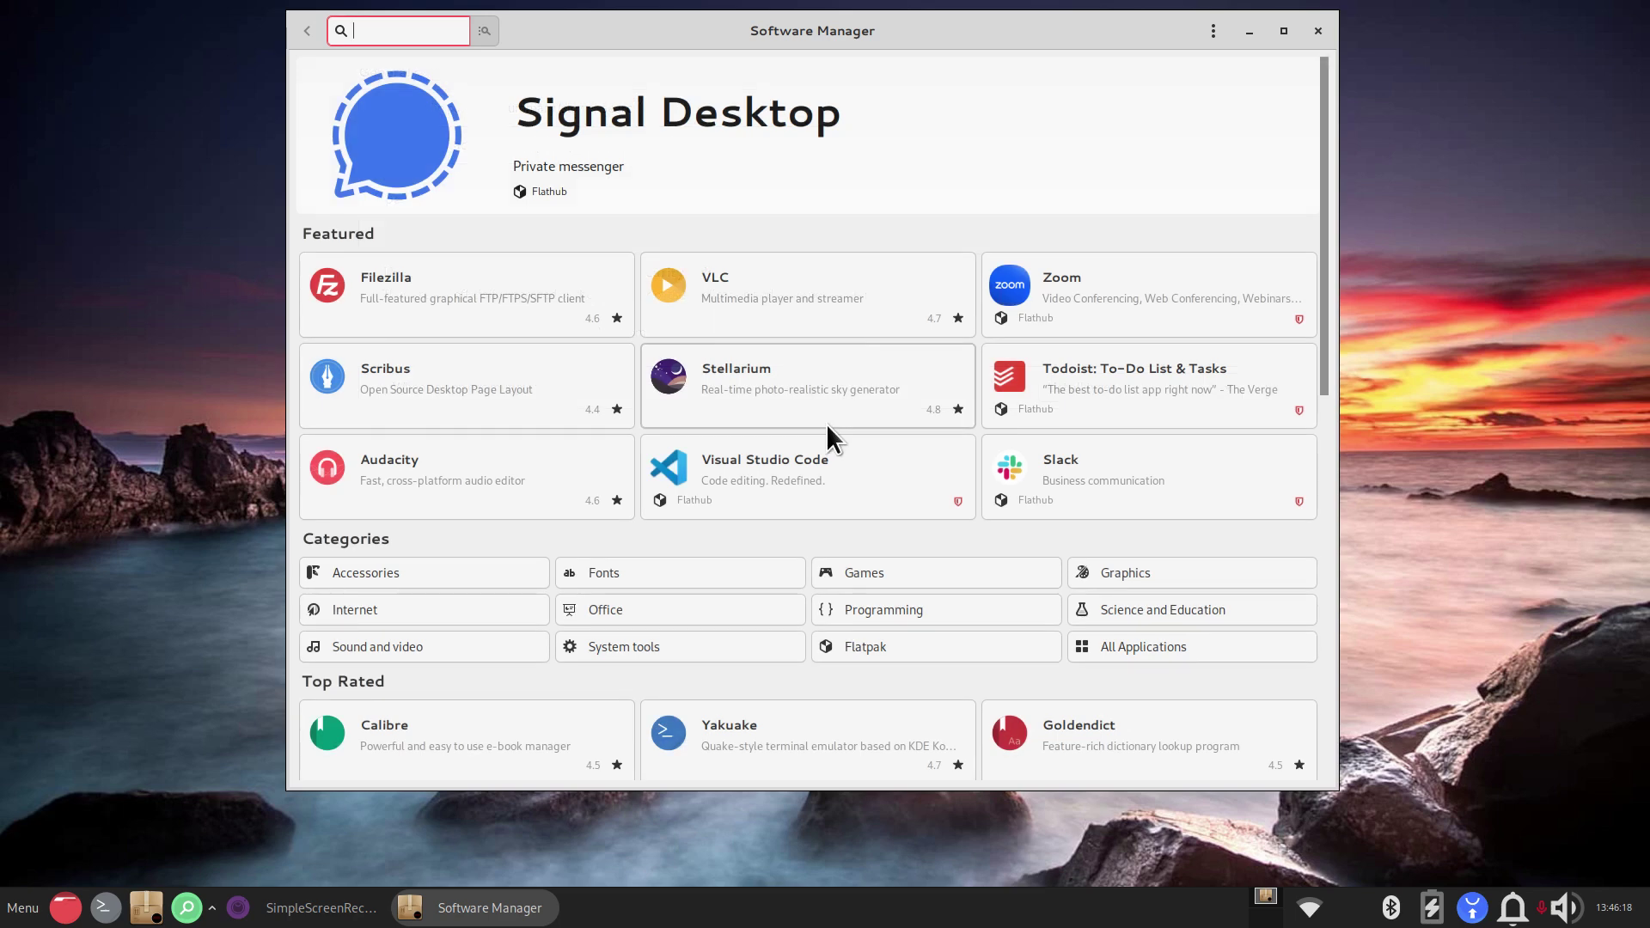
pyautogui.click(808, 289)
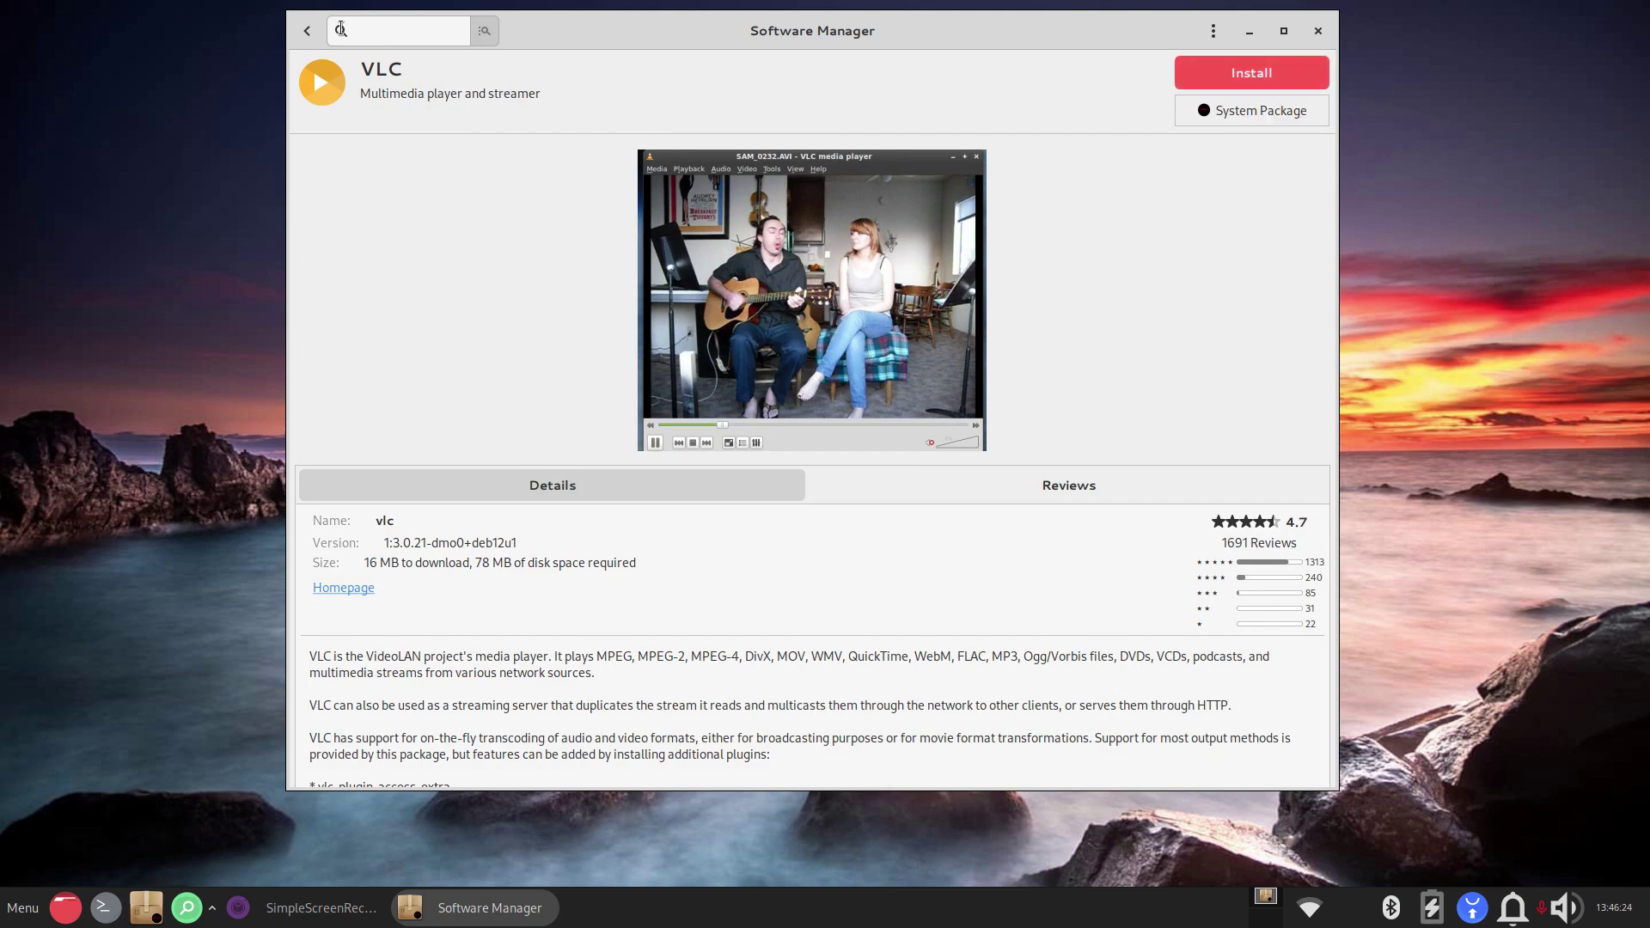
pyautogui.click(306, 32)
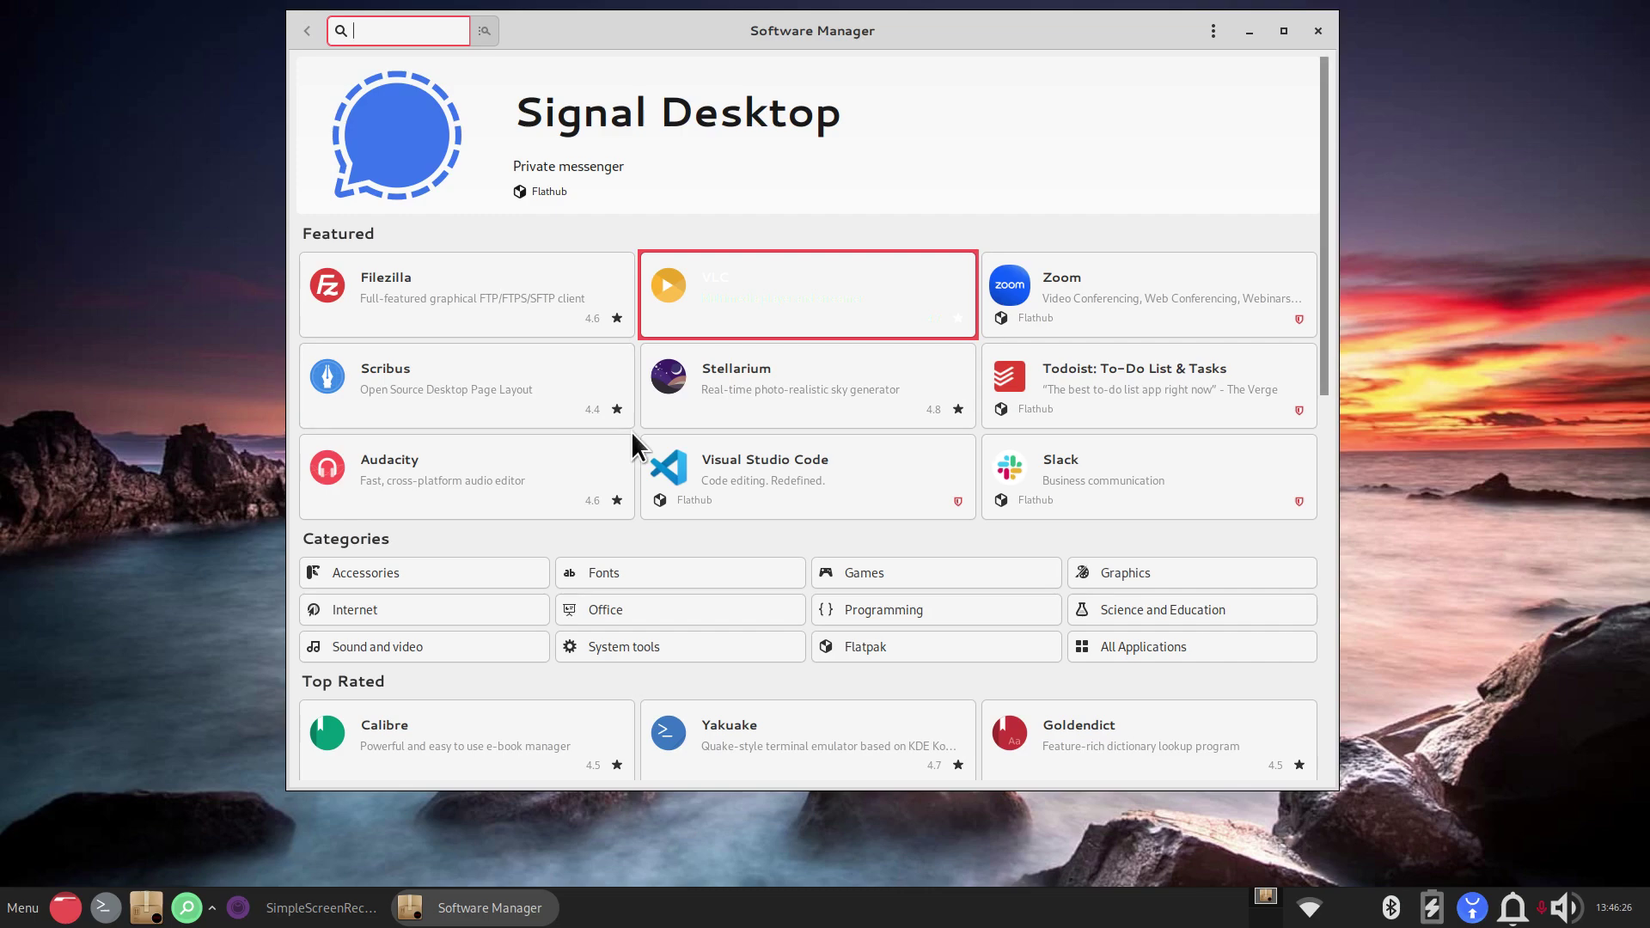
# Step: View the Grep, Unzip and Synapse (0.2.99.4-4) details pages, then close Software Manager
pyautogui.click(416, 574)
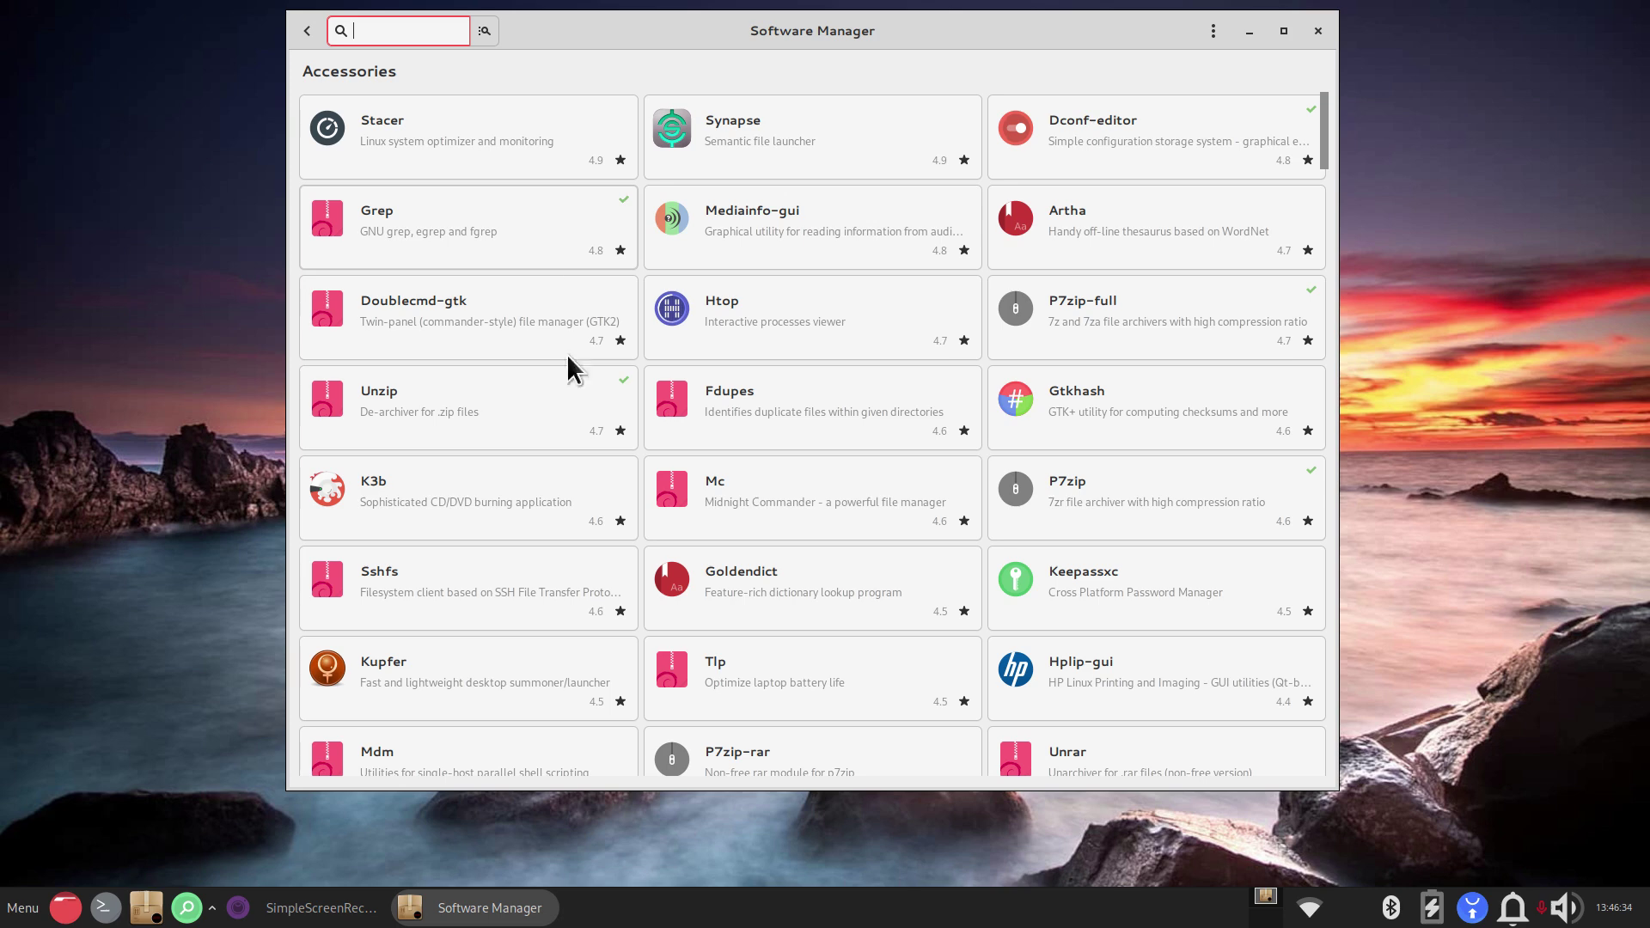
pyautogui.click(536, 217)
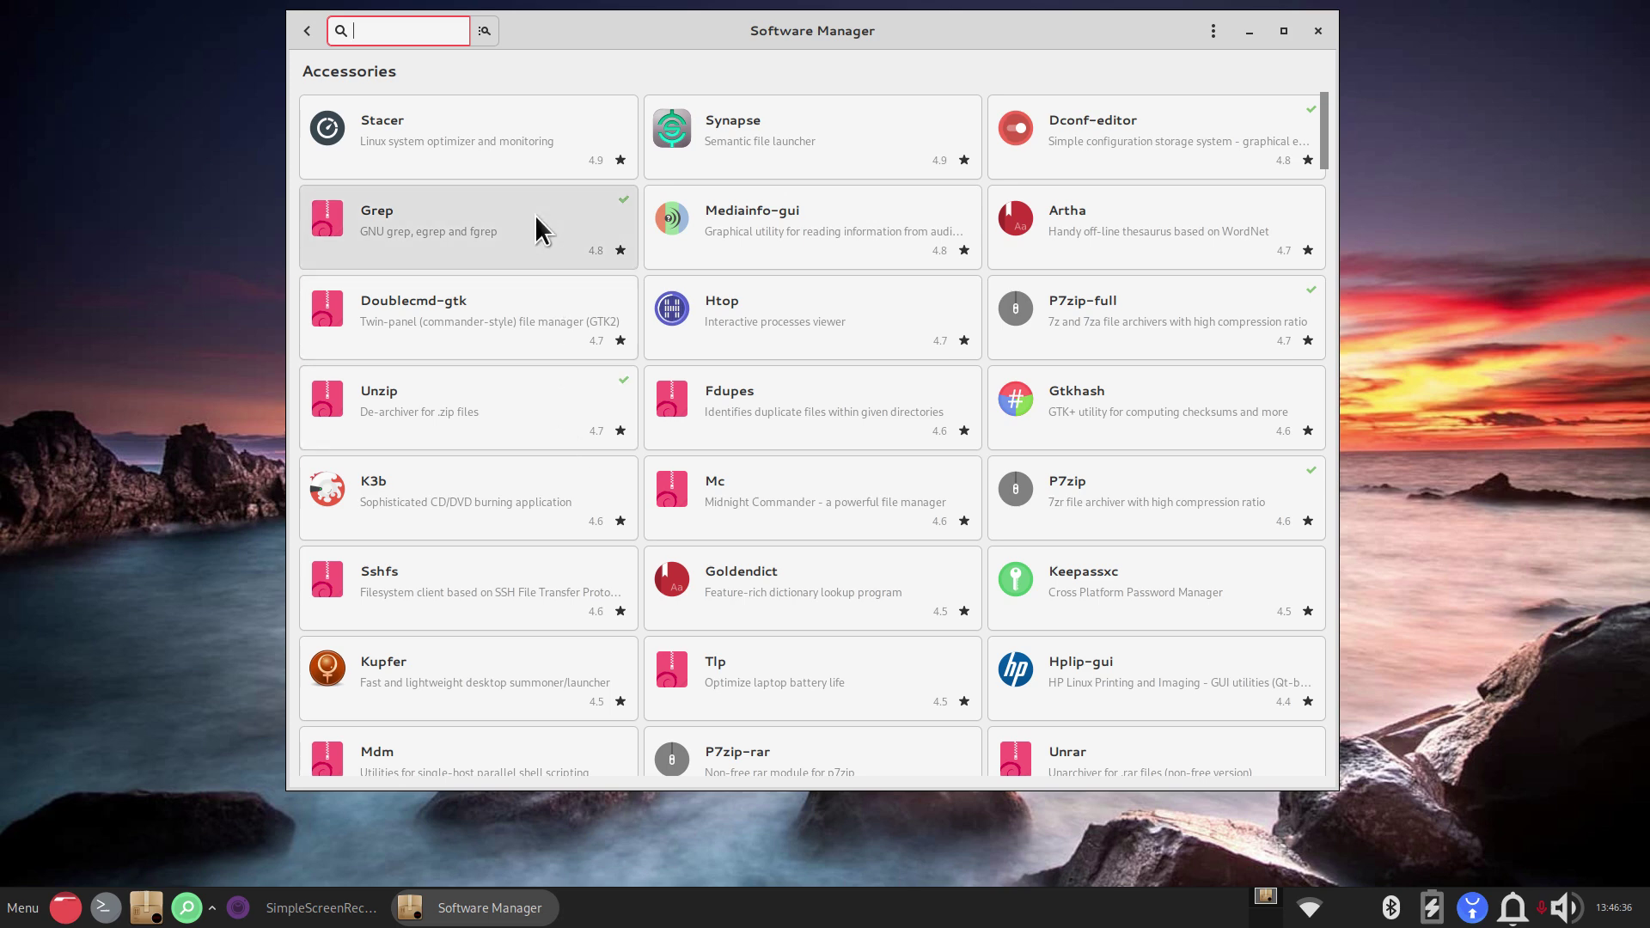
pyautogui.click(306, 33)
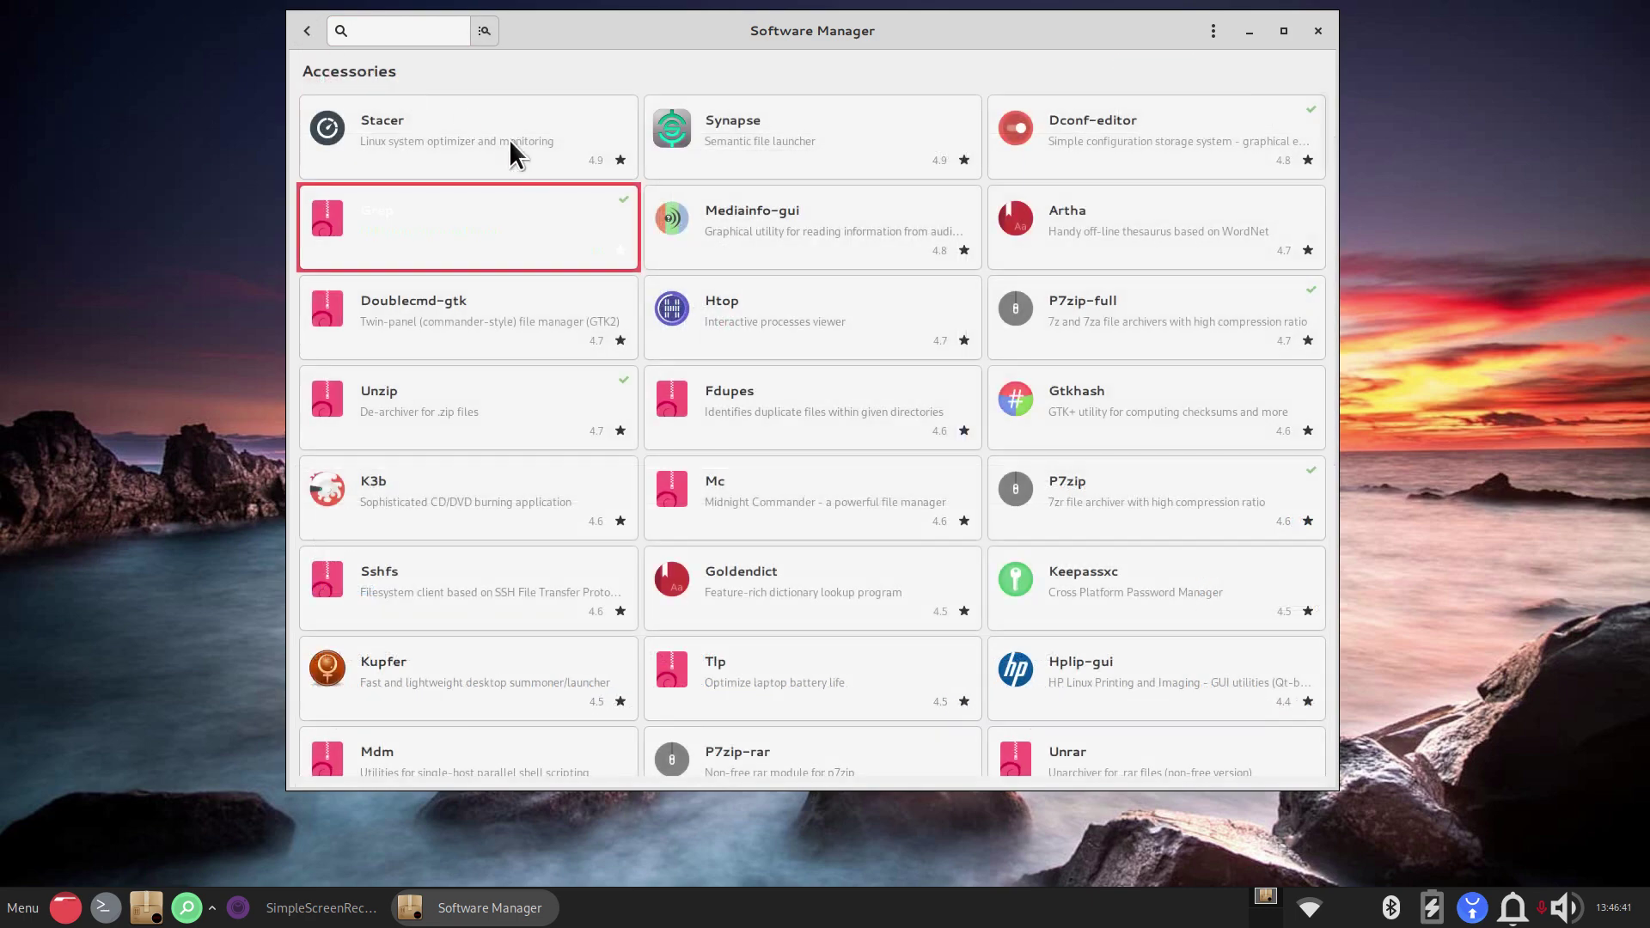
pyautogui.click(496, 416)
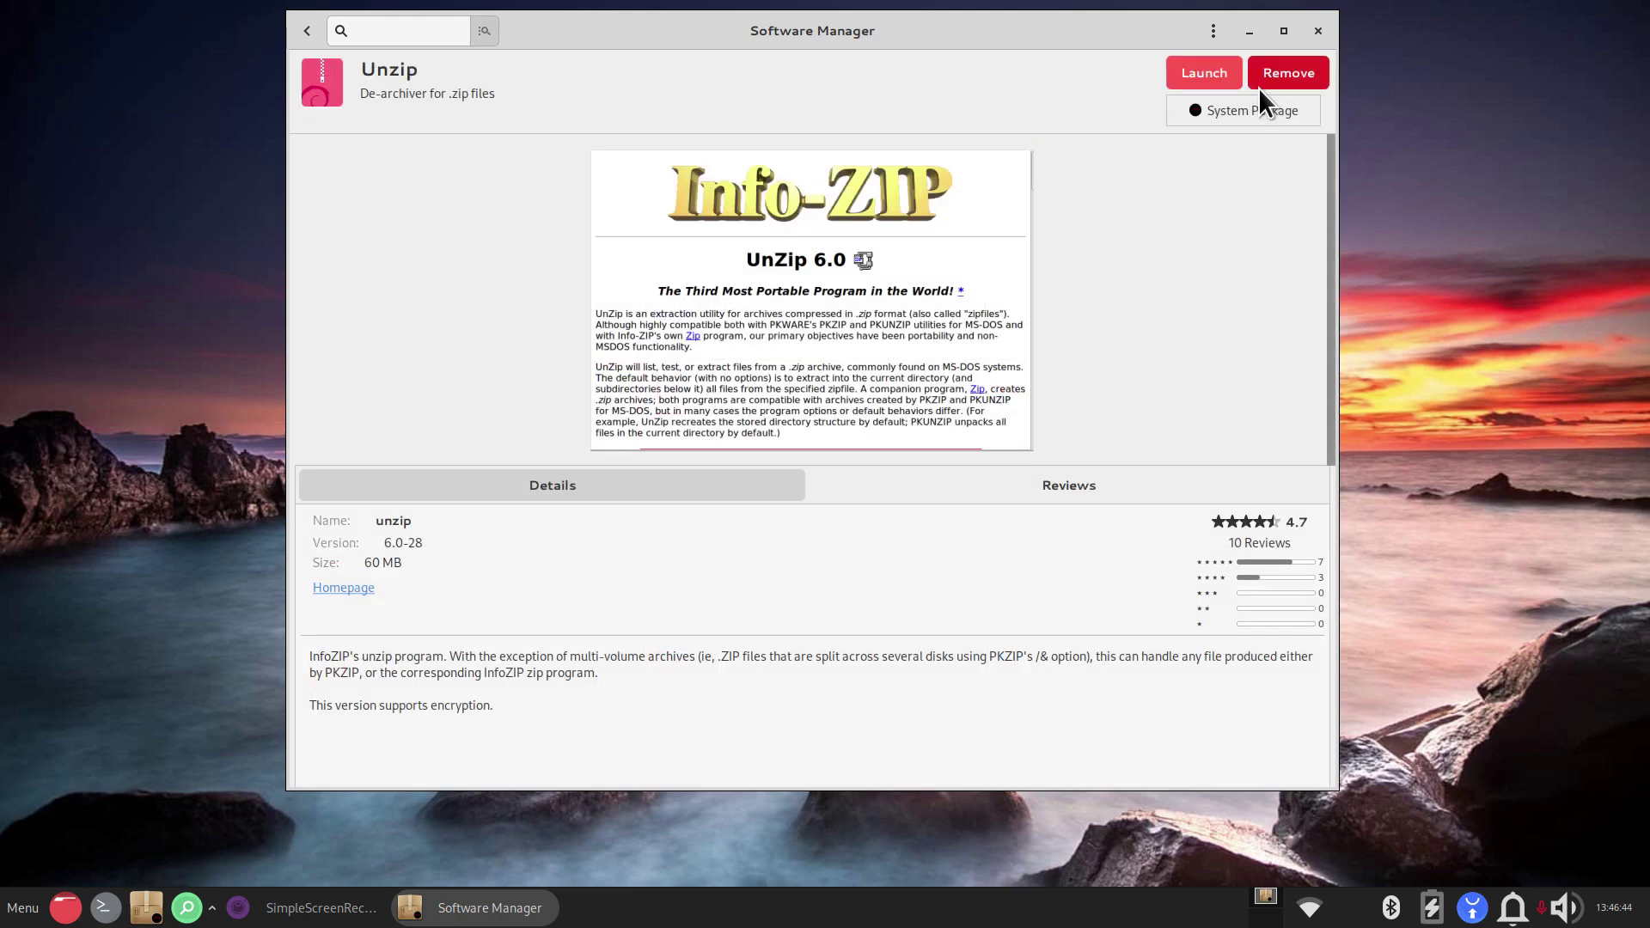
pyautogui.click(302, 32)
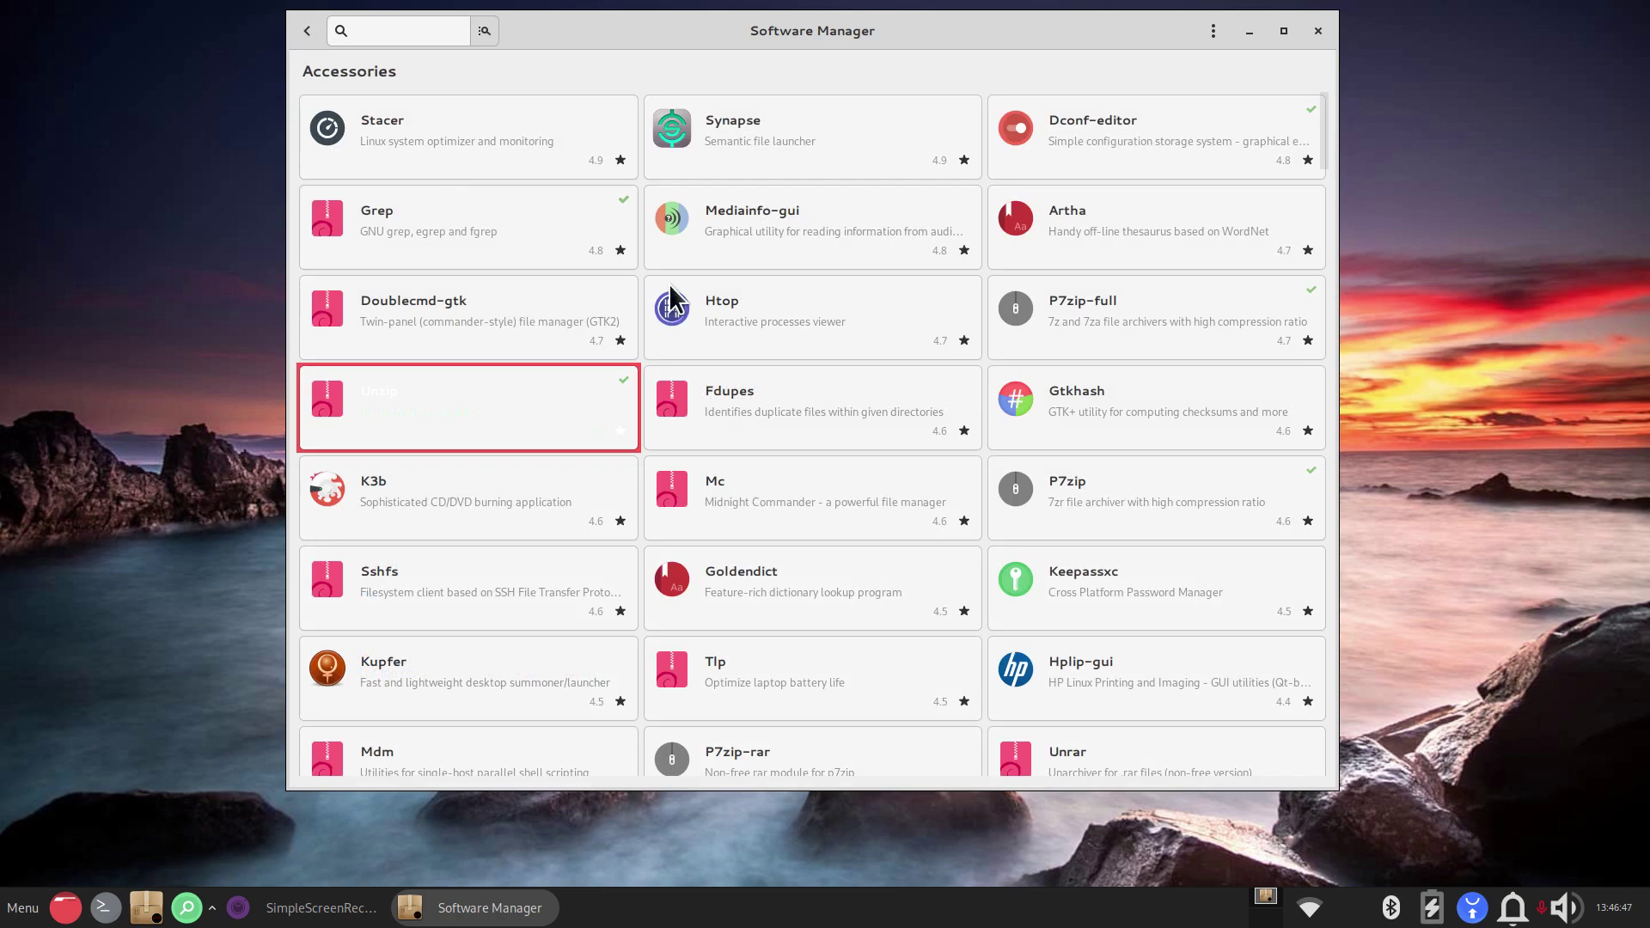
pyautogui.click(824, 133)
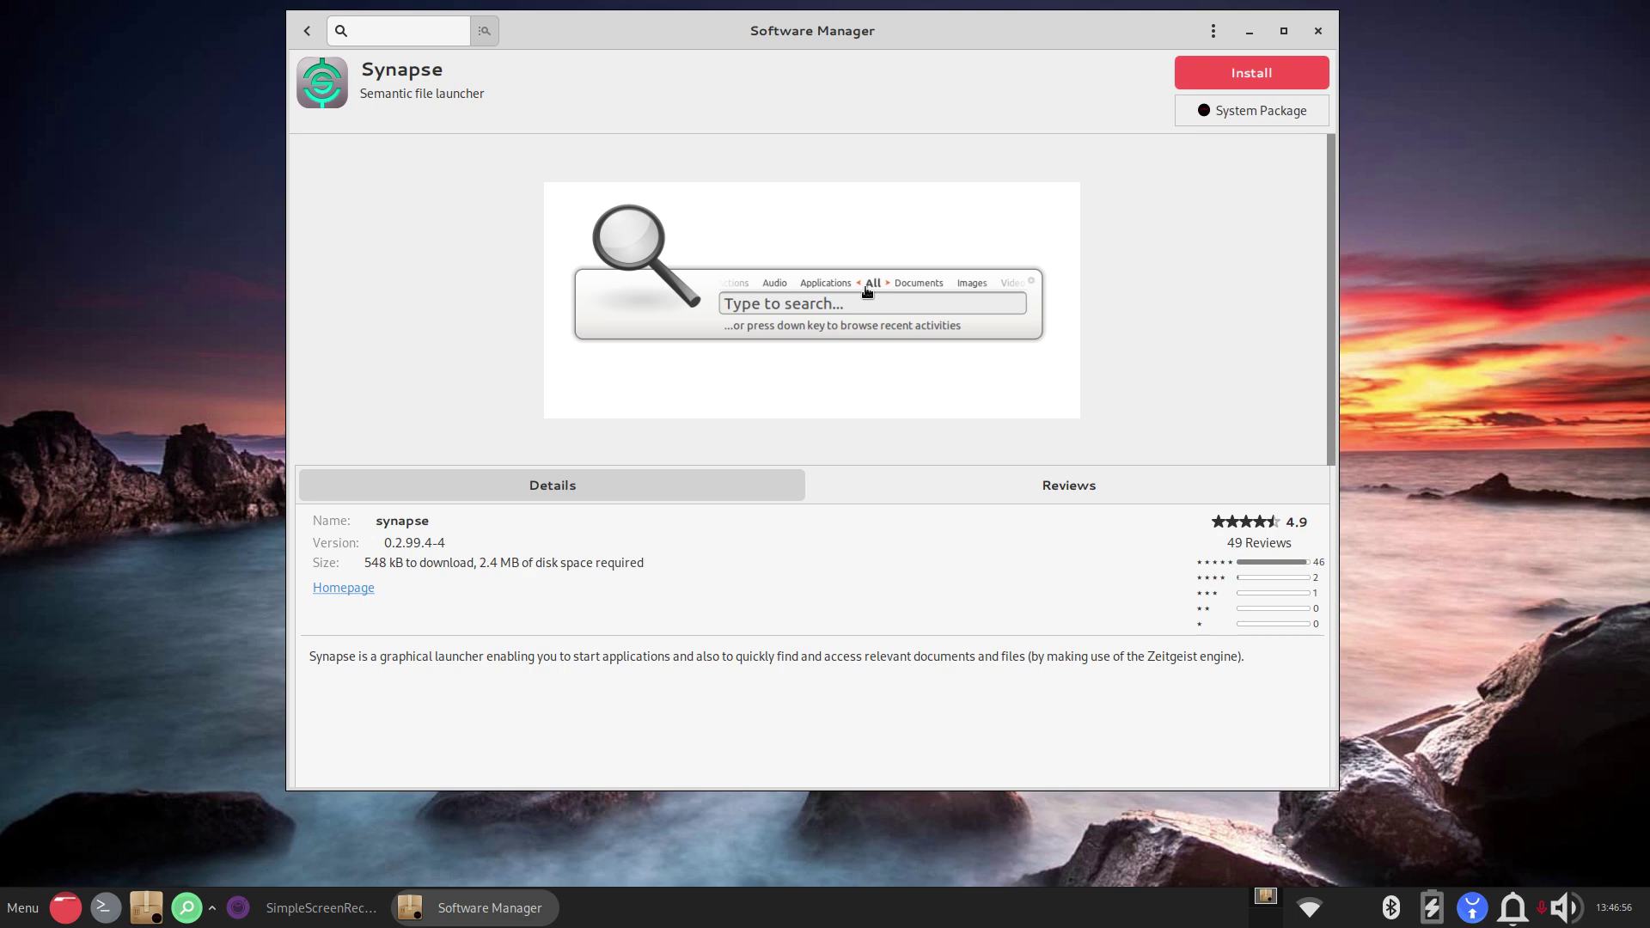
pyautogui.moveTo(853, 30)
pyautogui.mouseDown()
pyautogui.moveTo(854, 92)
pyautogui.moveTo(842, 50)
pyautogui.mouseUp()
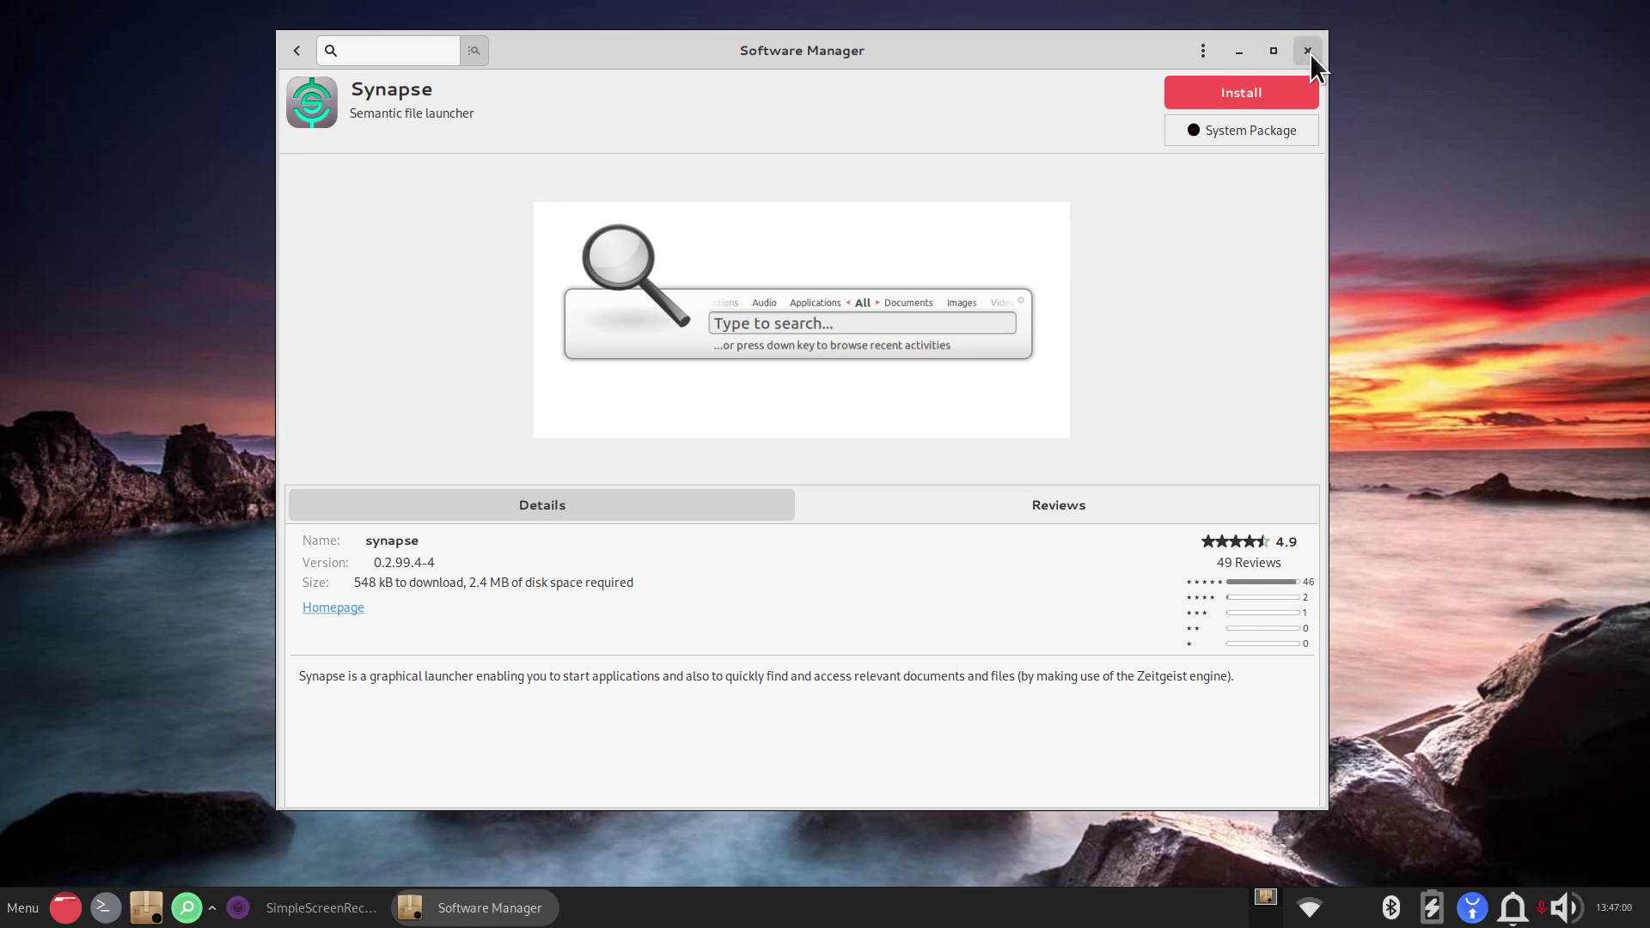
pyautogui.click(1307, 51)
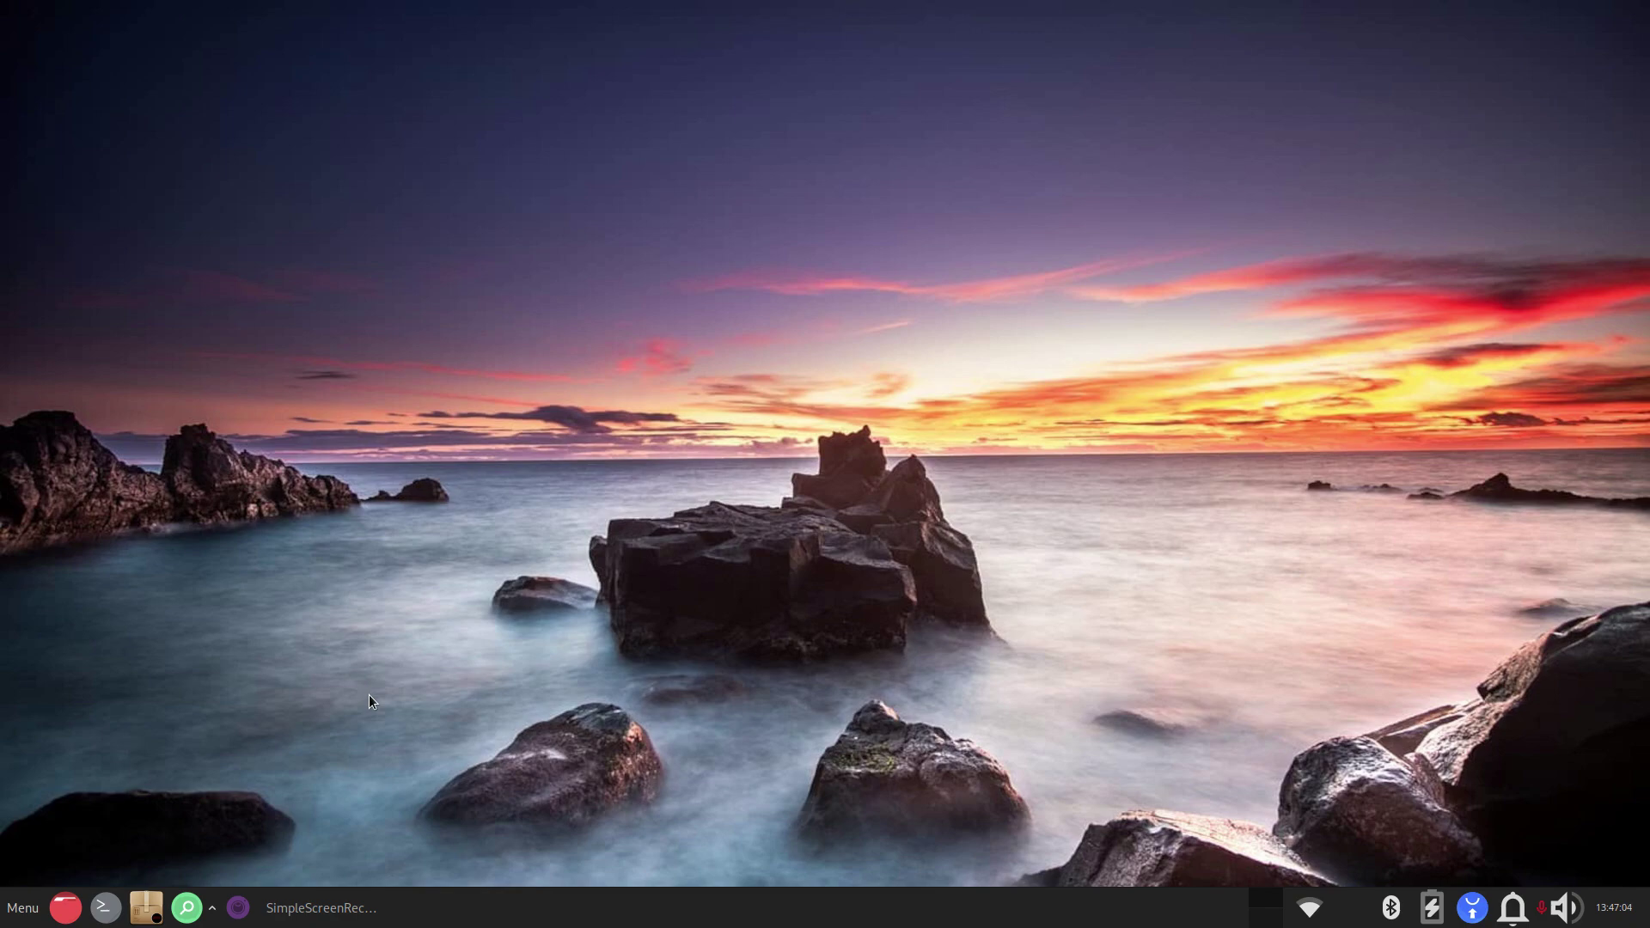
# Step: Show the application menu's Settings category and scroll down its list
pyautogui.click(22, 907)
pyautogui.click(33, 502)
pyautogui.click(55, 481)
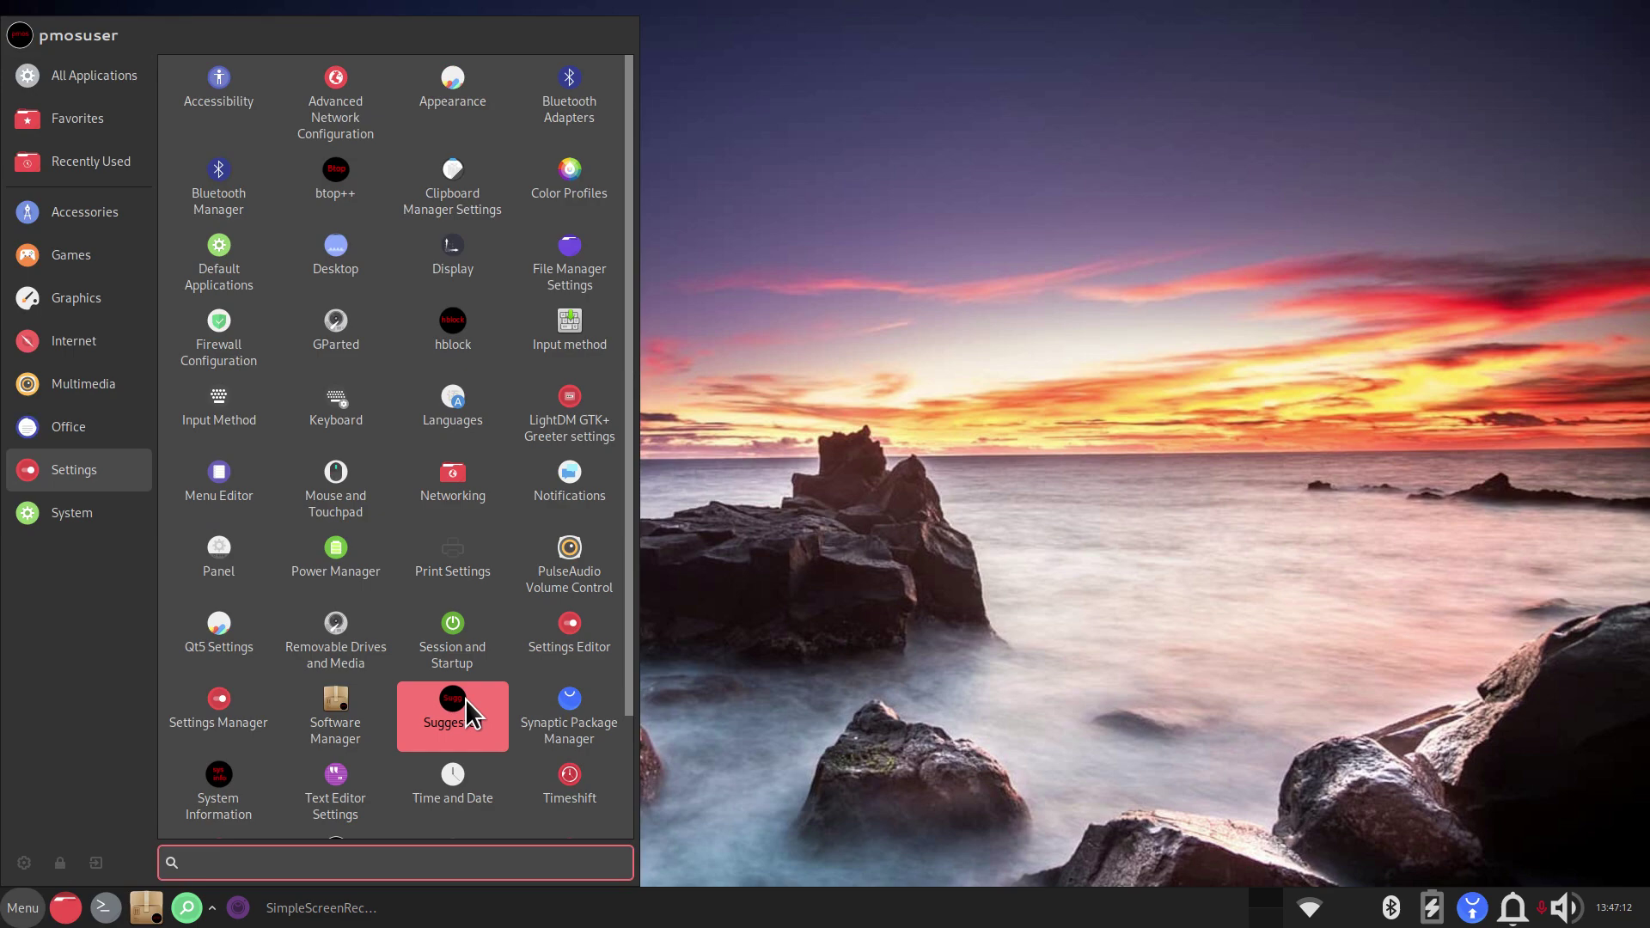
pyautogui.scroll(-3, 465, 699)
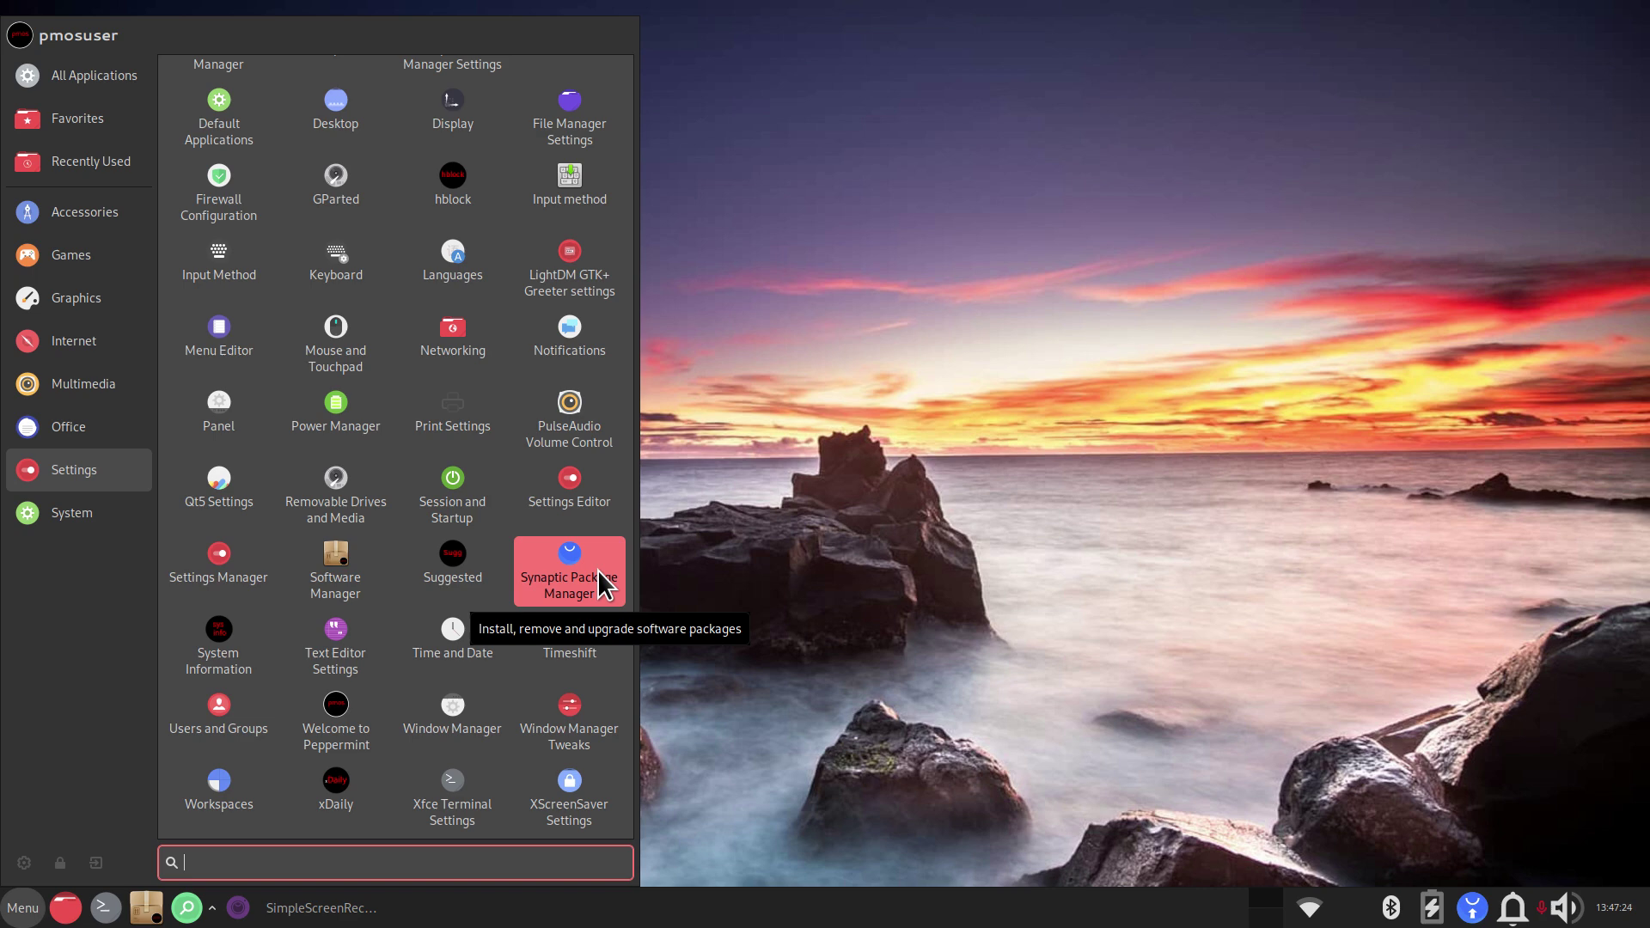
# Step: Launch Welcome to Peppermint, view suggested packages including Chromium, then close both windows
pyautogui.click(361, 730)
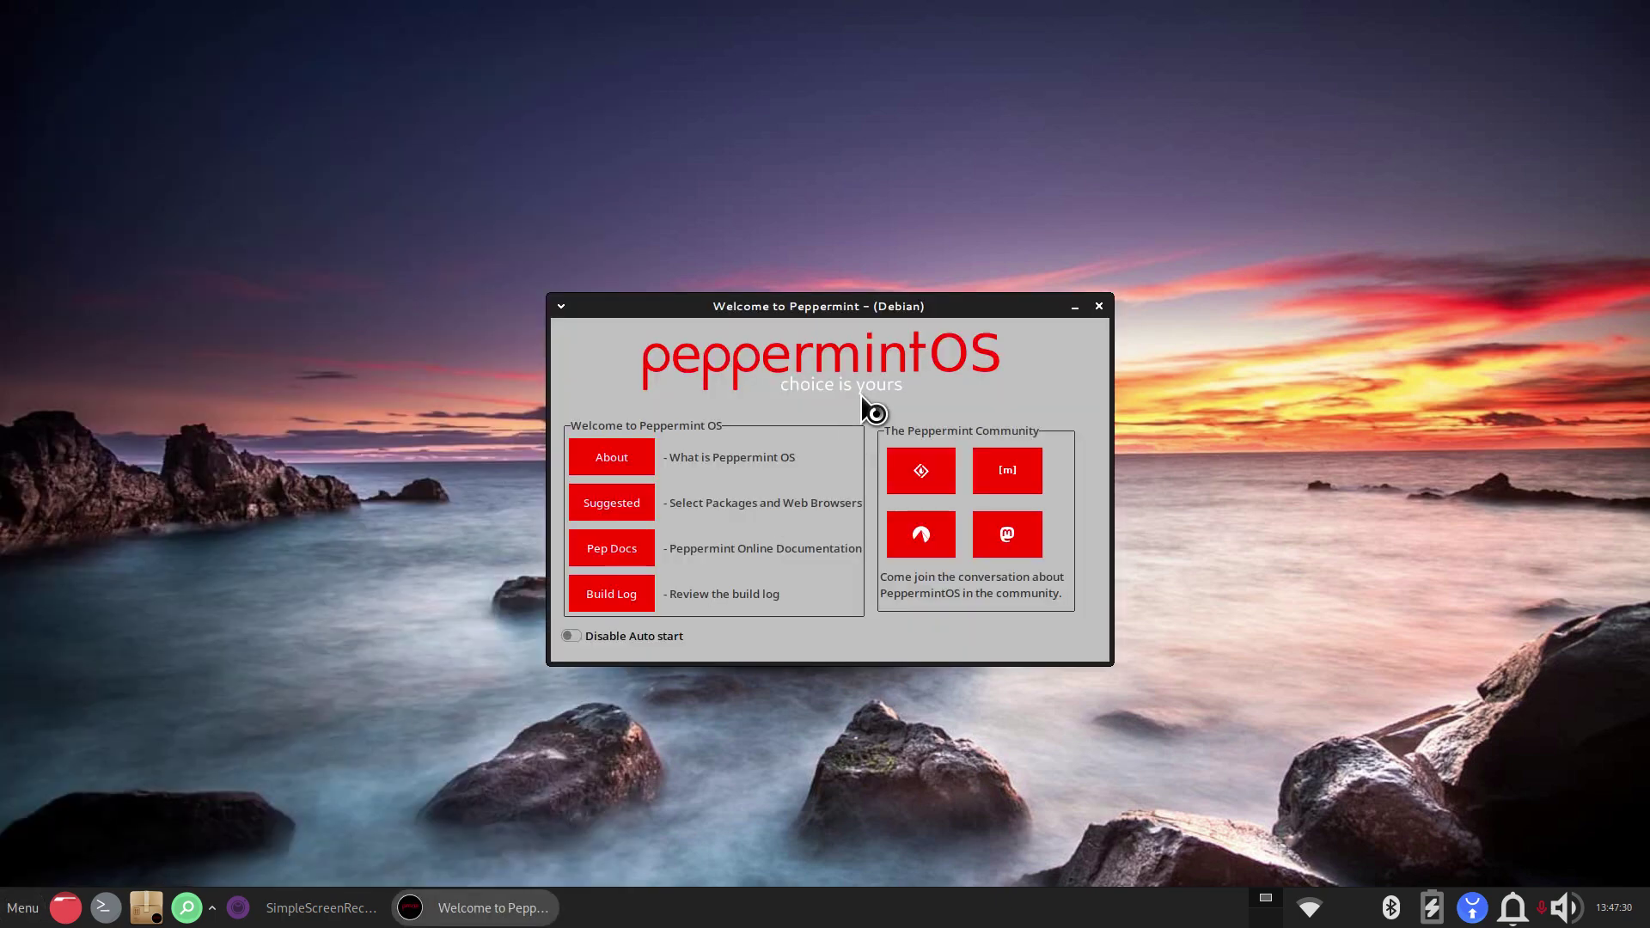
pyautogui.click(607, 508)
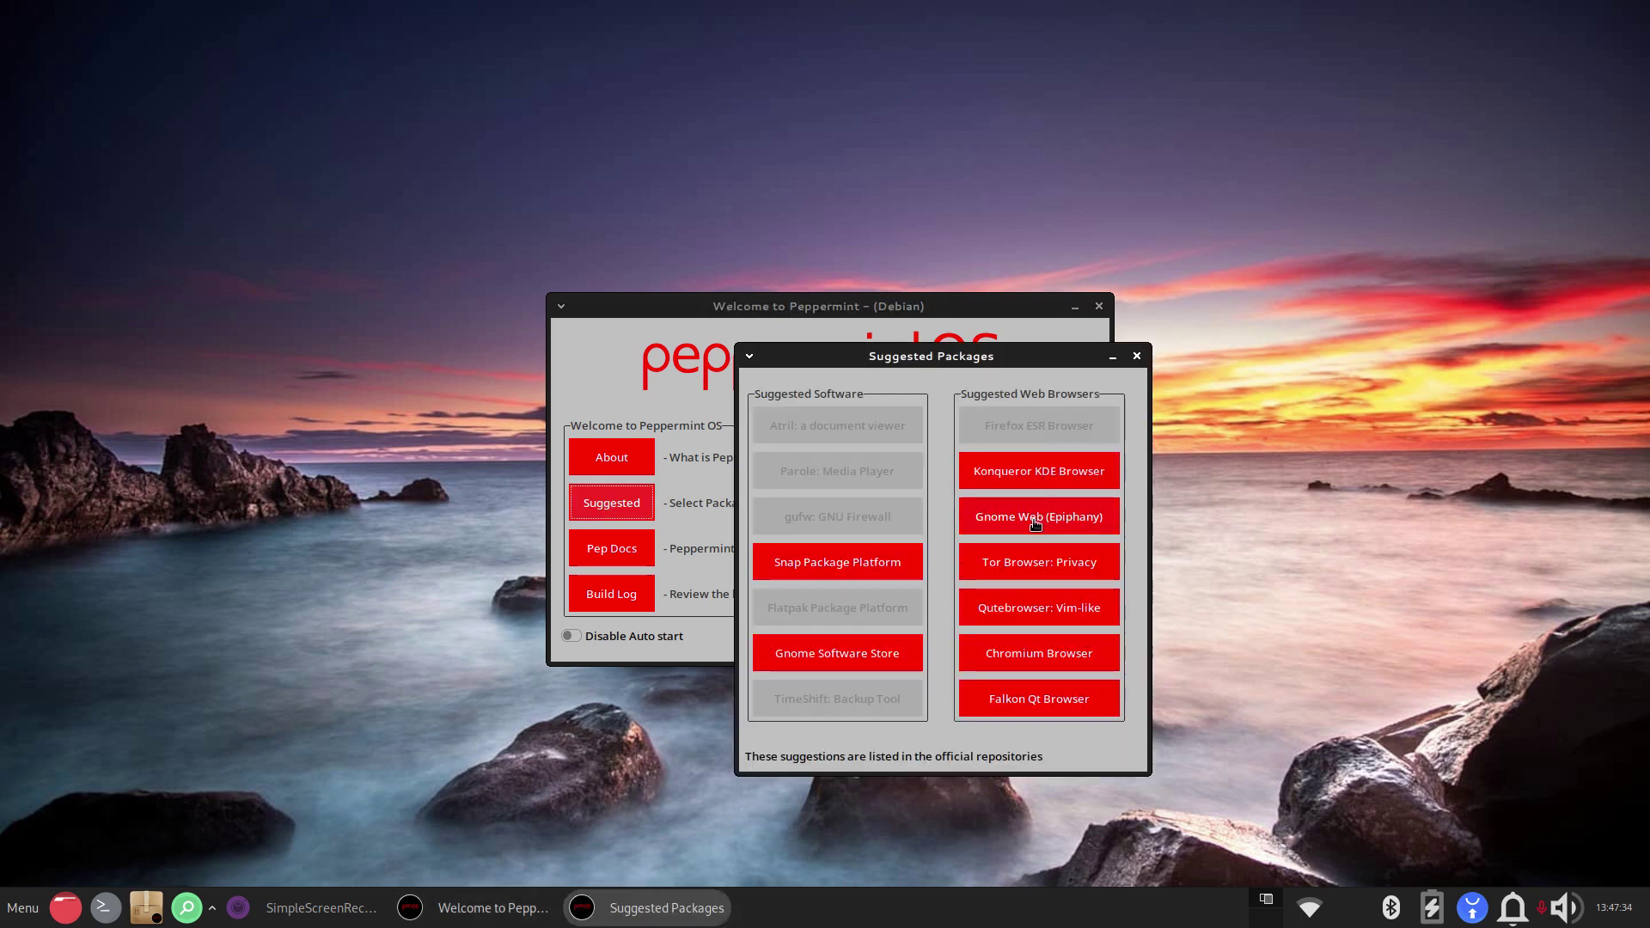
pyautogui.click(1008, 659)
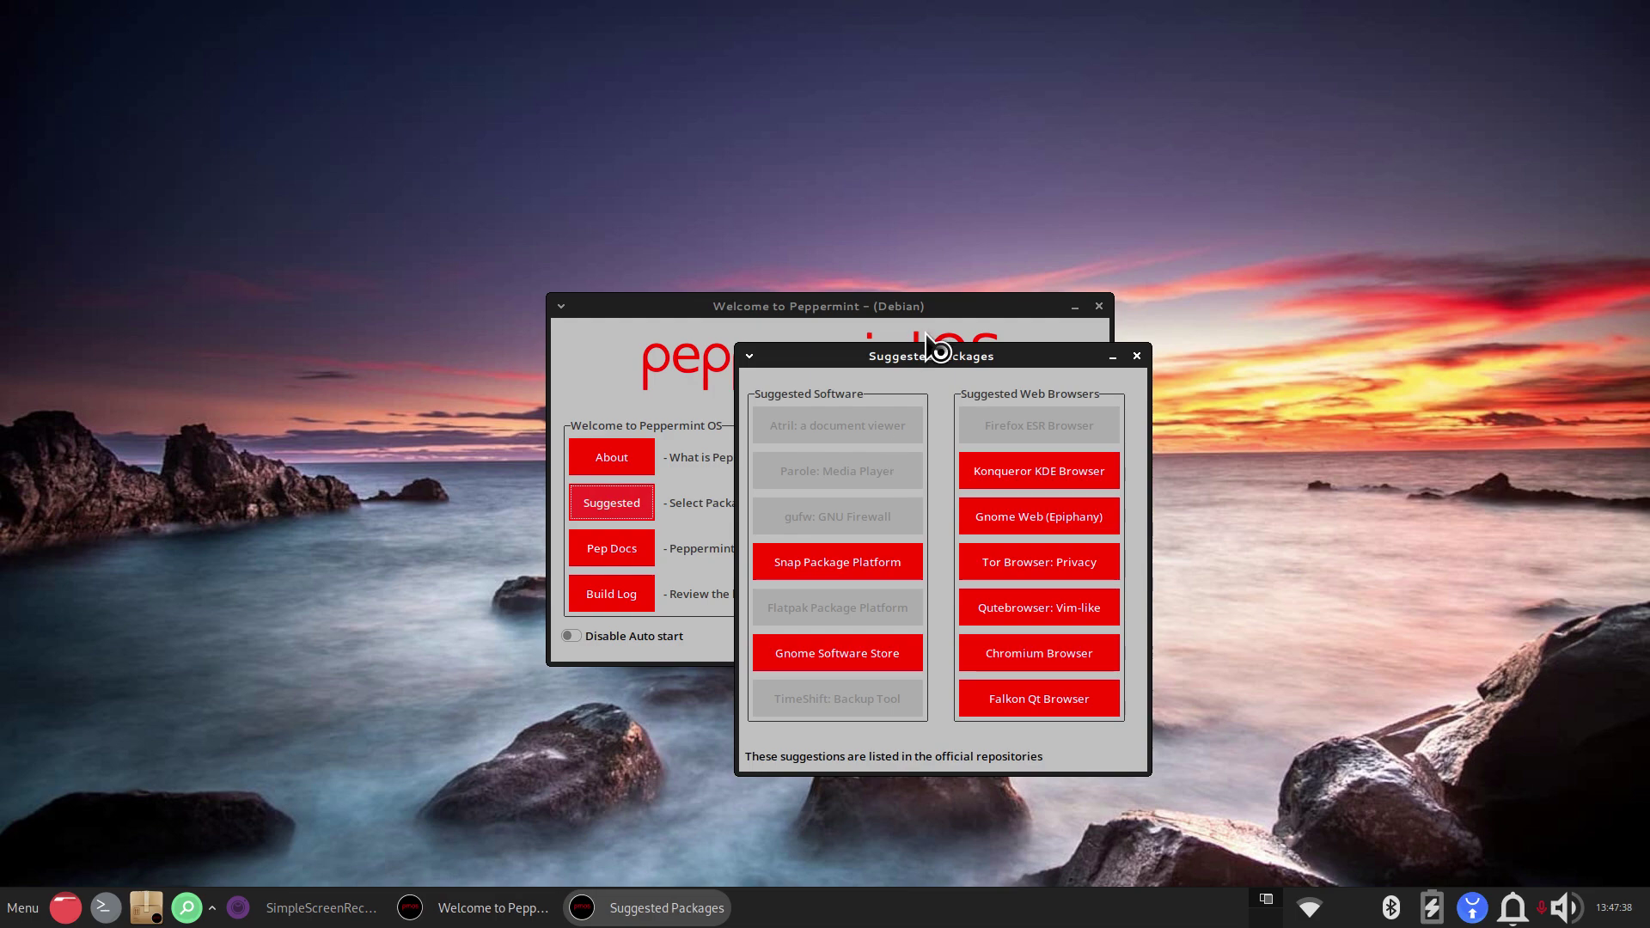
pyautogui.moveTo(932, 358); pyautogui.dragTo(740, 343)
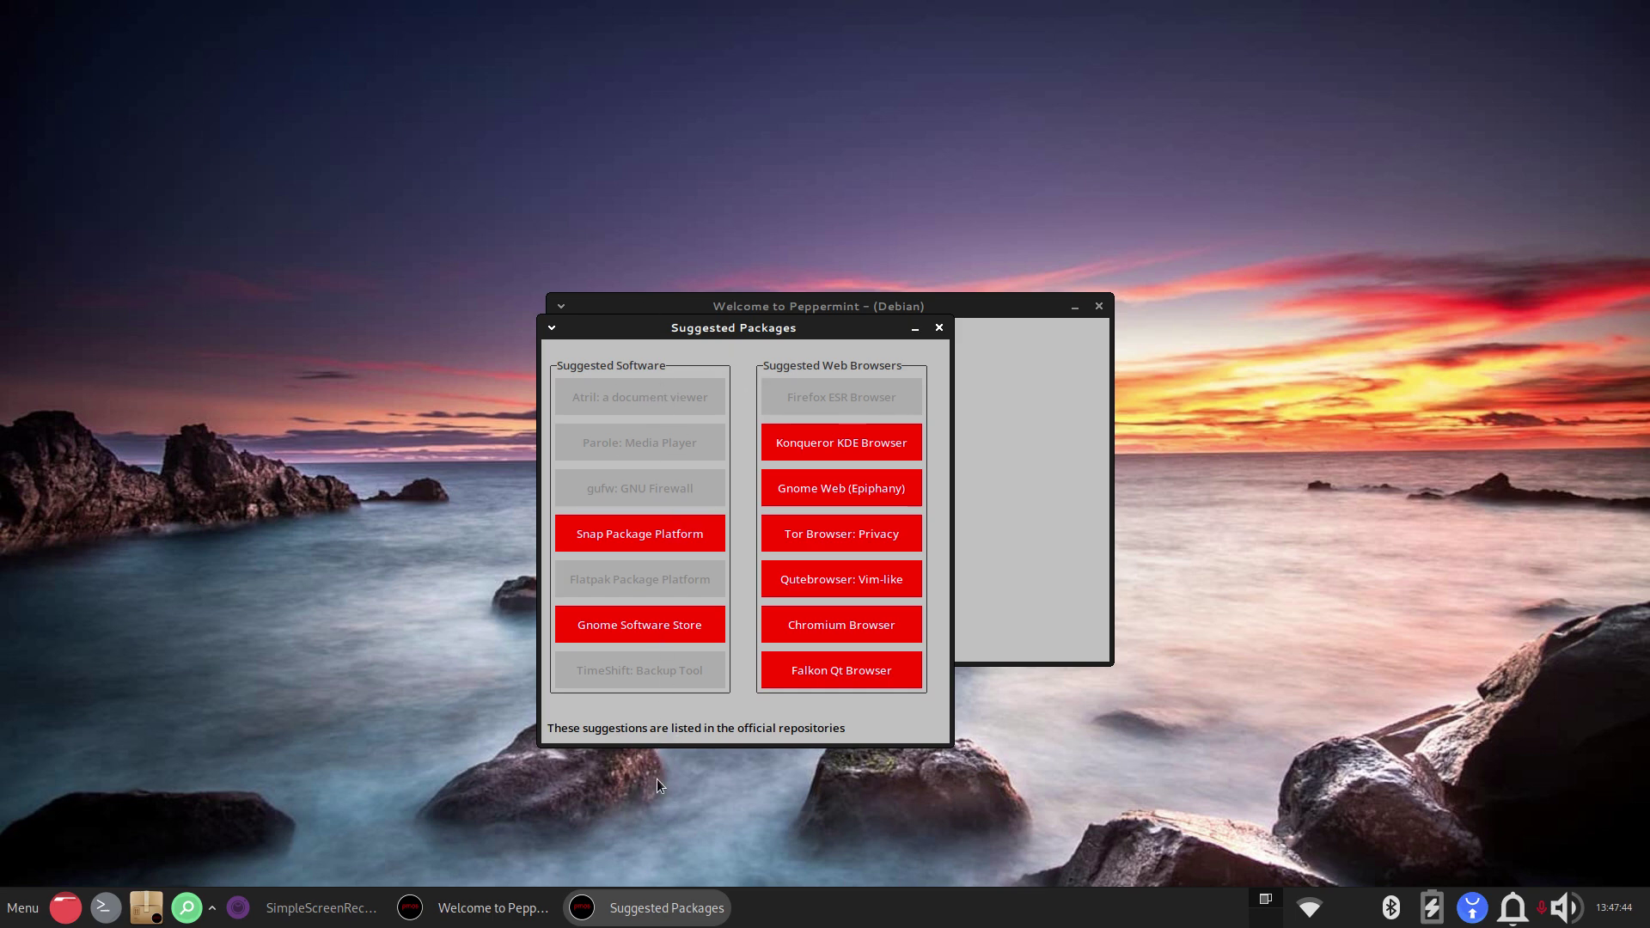
pyautogui.click(939, 327)
pyautogui.click(1100, 306)
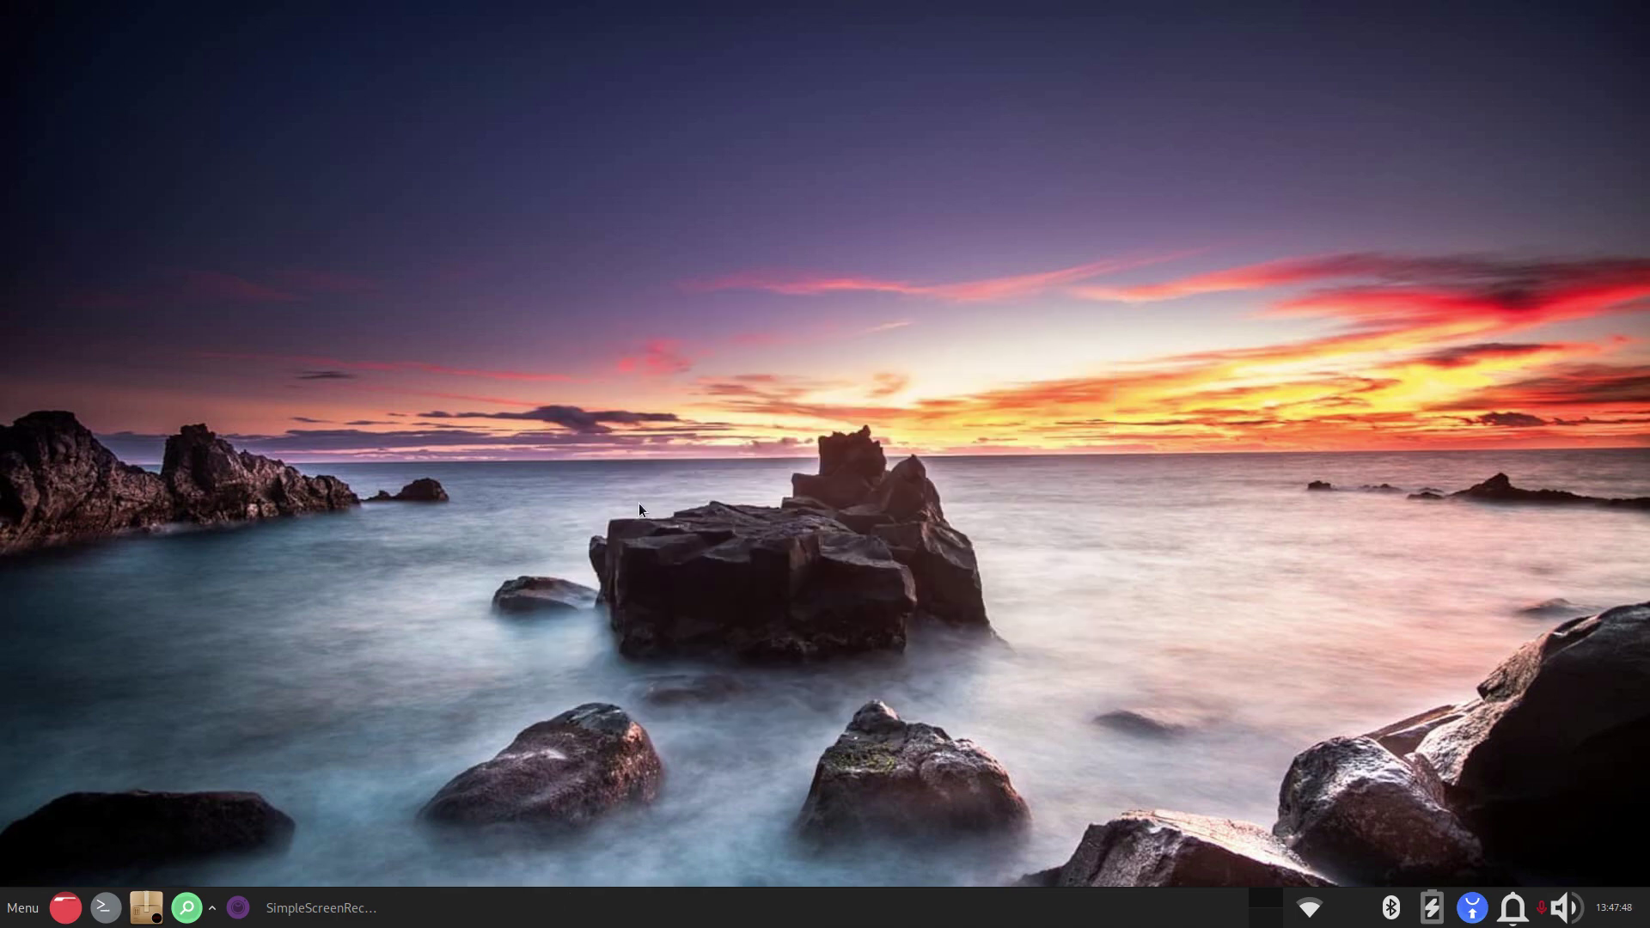
# Step: Search 'ti' in the menu, launch Timeshift, and authenticate with the administrator password
pyautogui.click(5, 918)
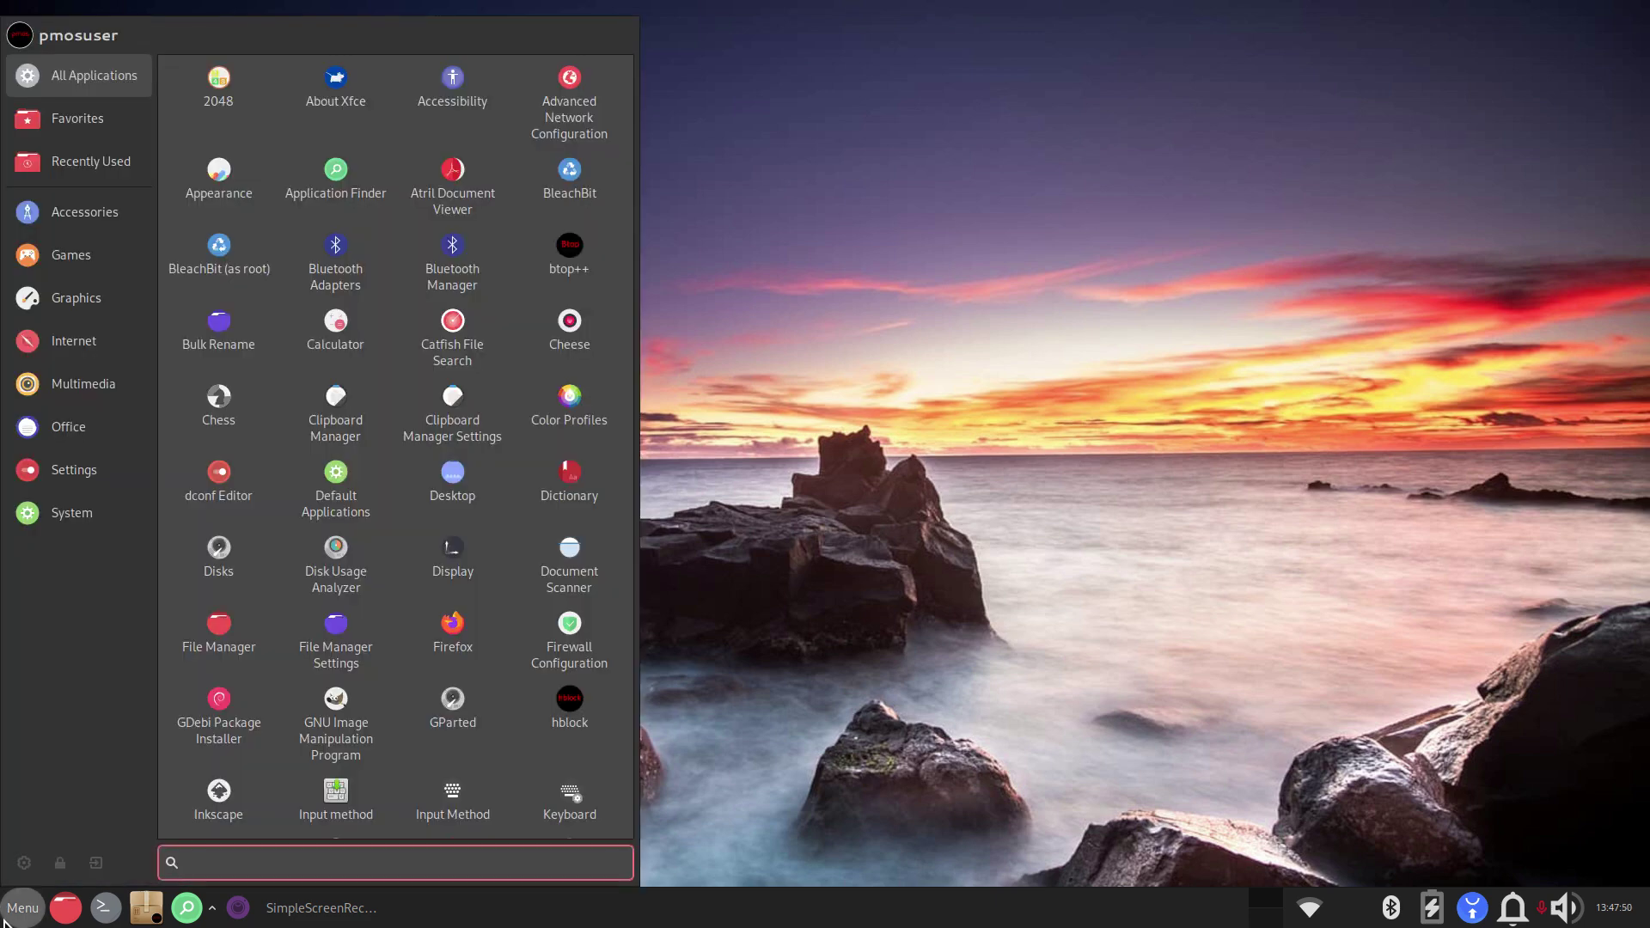
pyautogui.write('ti')
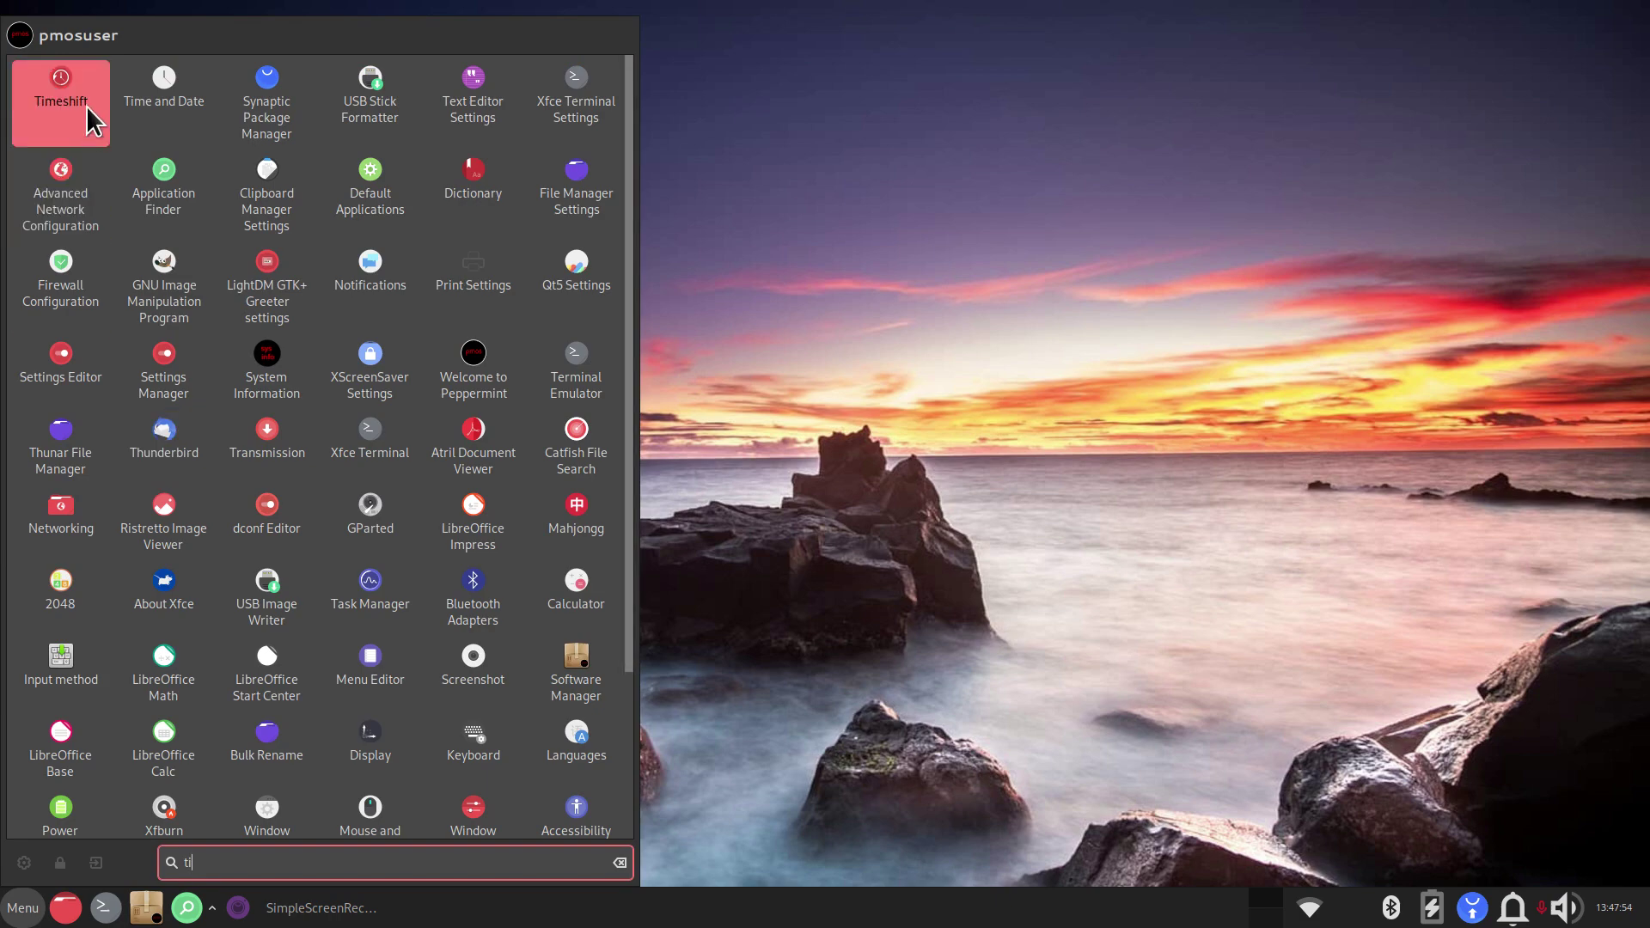
pyautogui.click(62, 94)
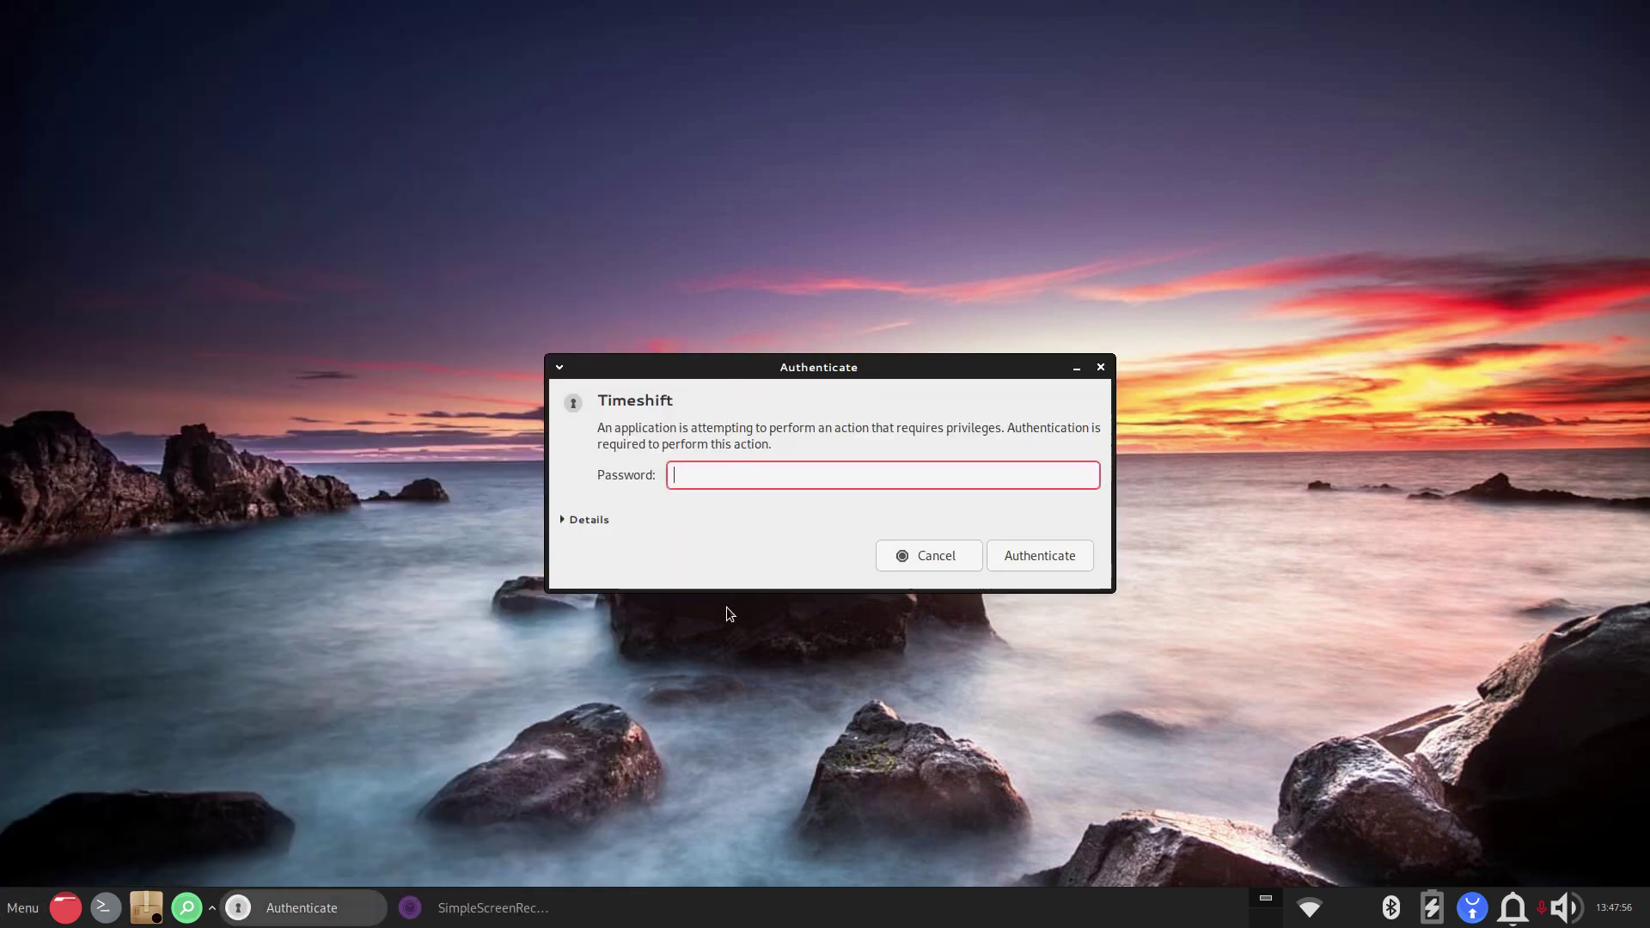
pyautogui.write('•')
pyautogui.click(1034, 552)
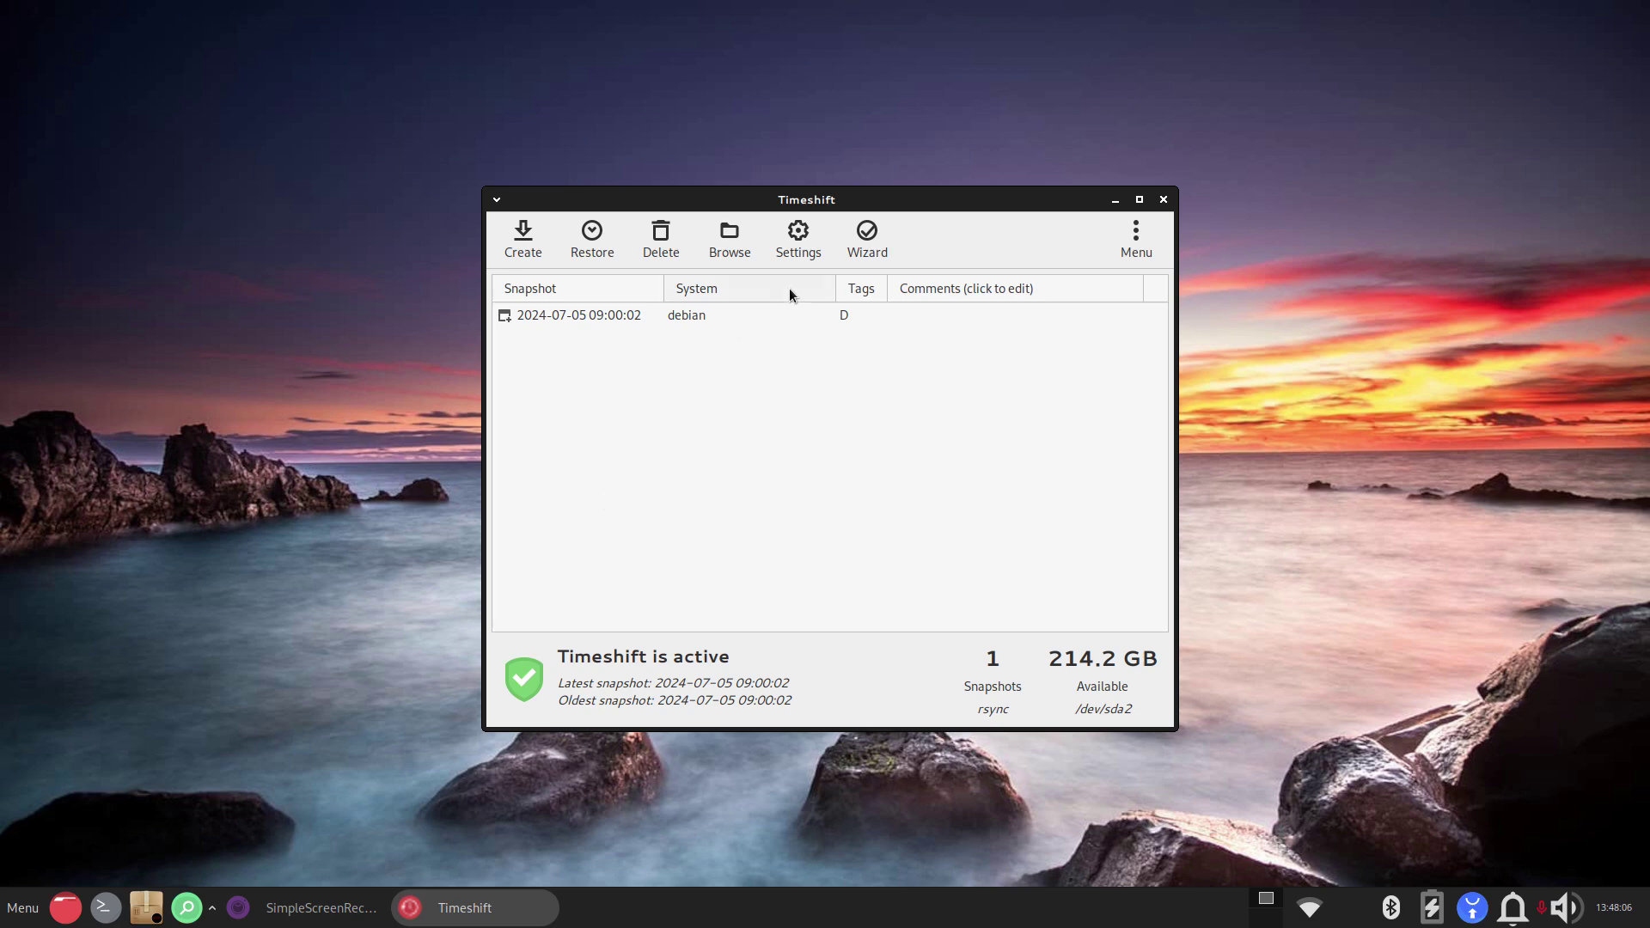
# Step: Review Timeshift's snapshot schedule settings, including the Daily keep count, and accept them
pyautogui.click(800, 247)
pyautogui.click(771, 196)
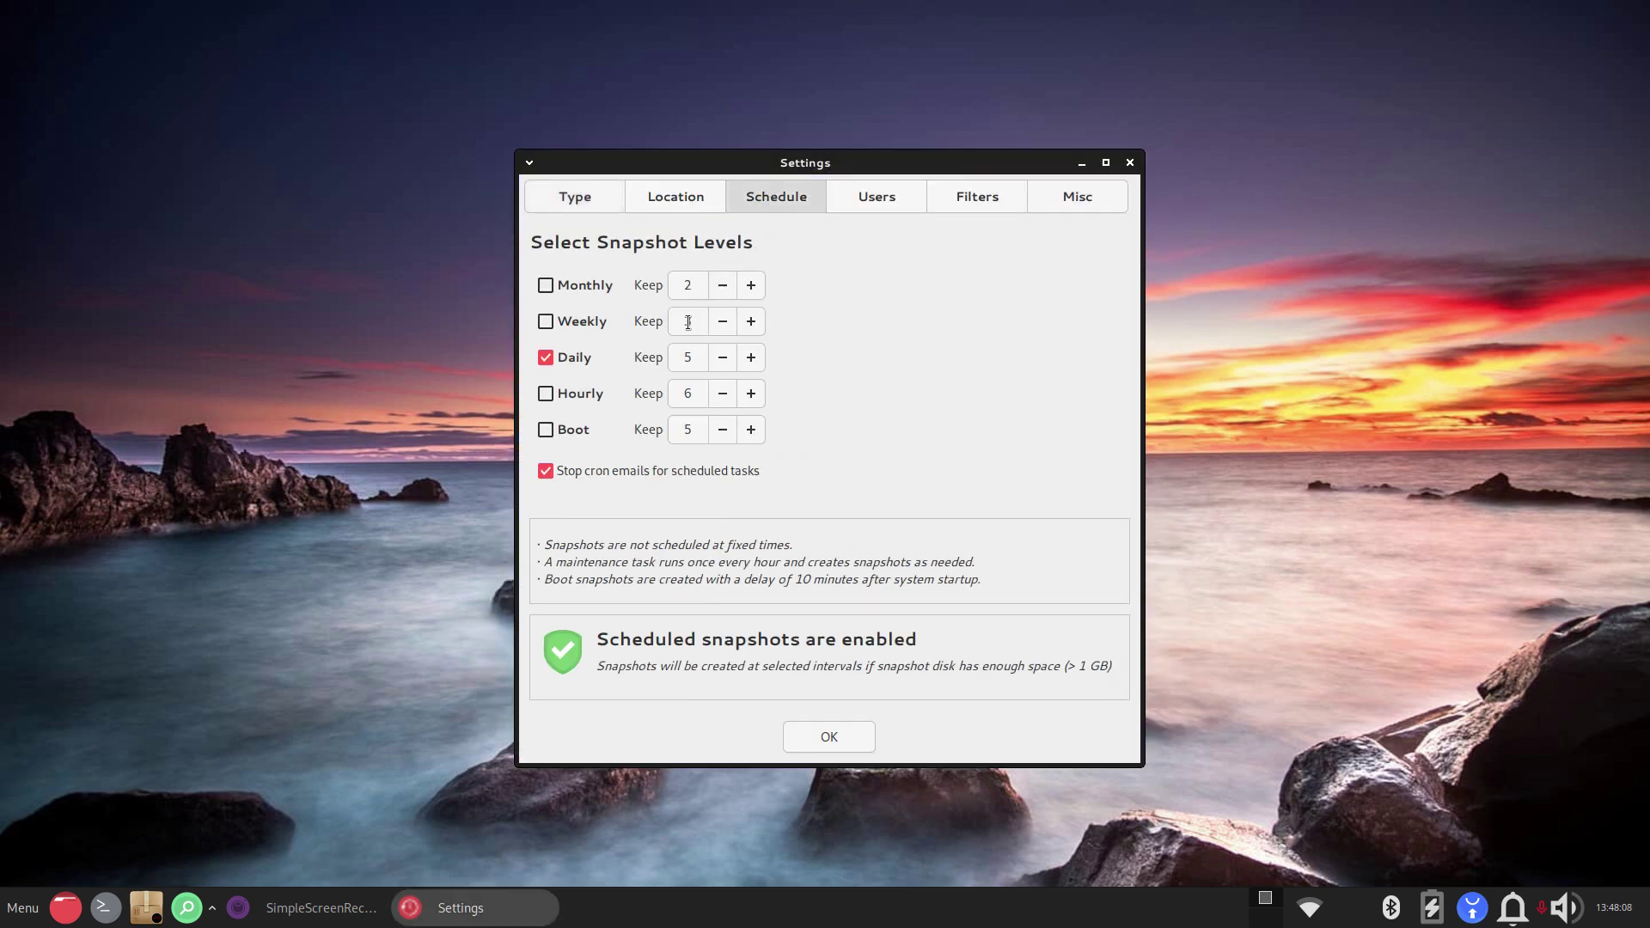
pyautogui.click(694, 355)
pyautogui.click(815, 740)
# Step: Check Timeshift's About box (version 22.11.2), close it, and move the window up-left
pyautogui.click(1127, 251)
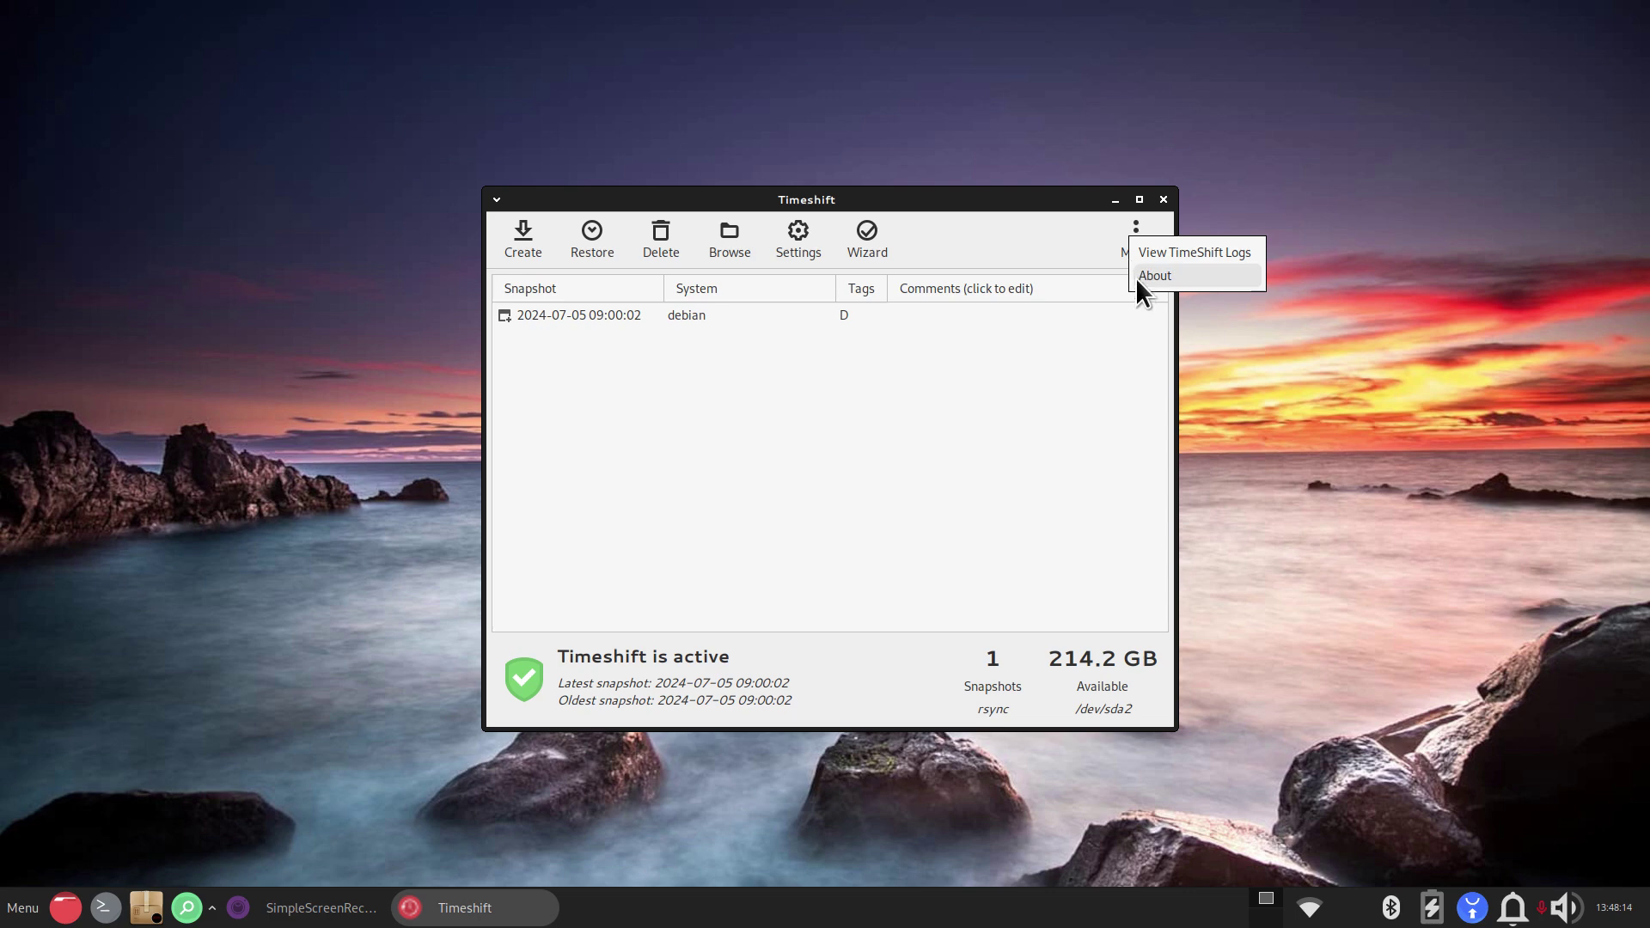
pyautogui.click(1137, 276)
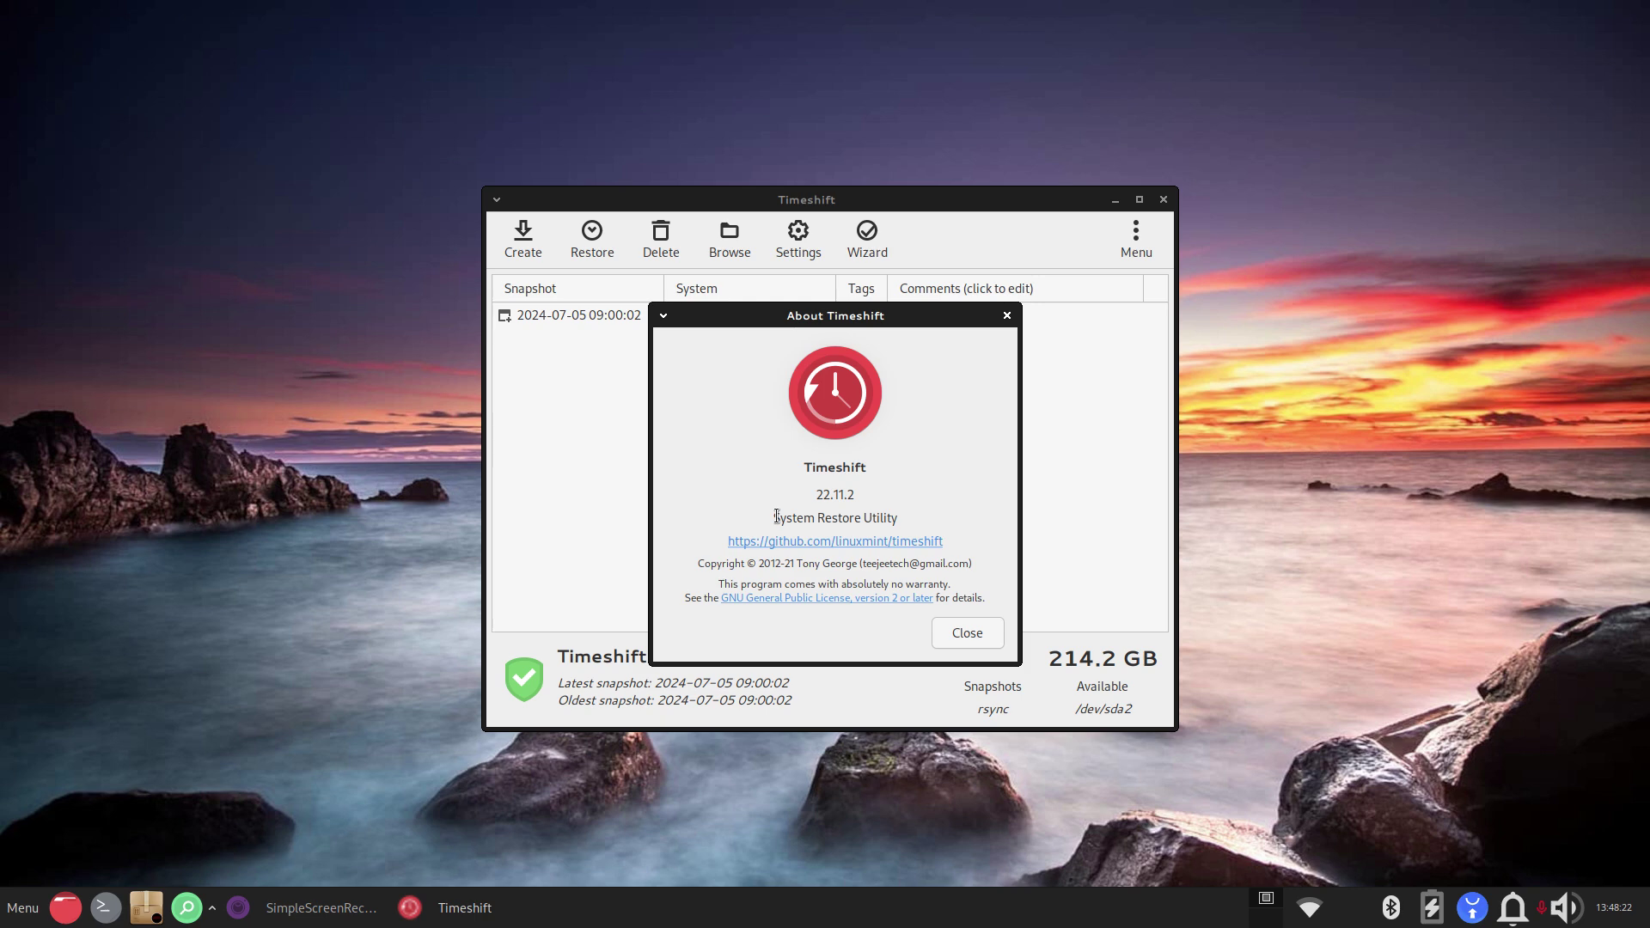
pyautogui.moveTo(777, 516); pyautogui.dragTo(933, 519)
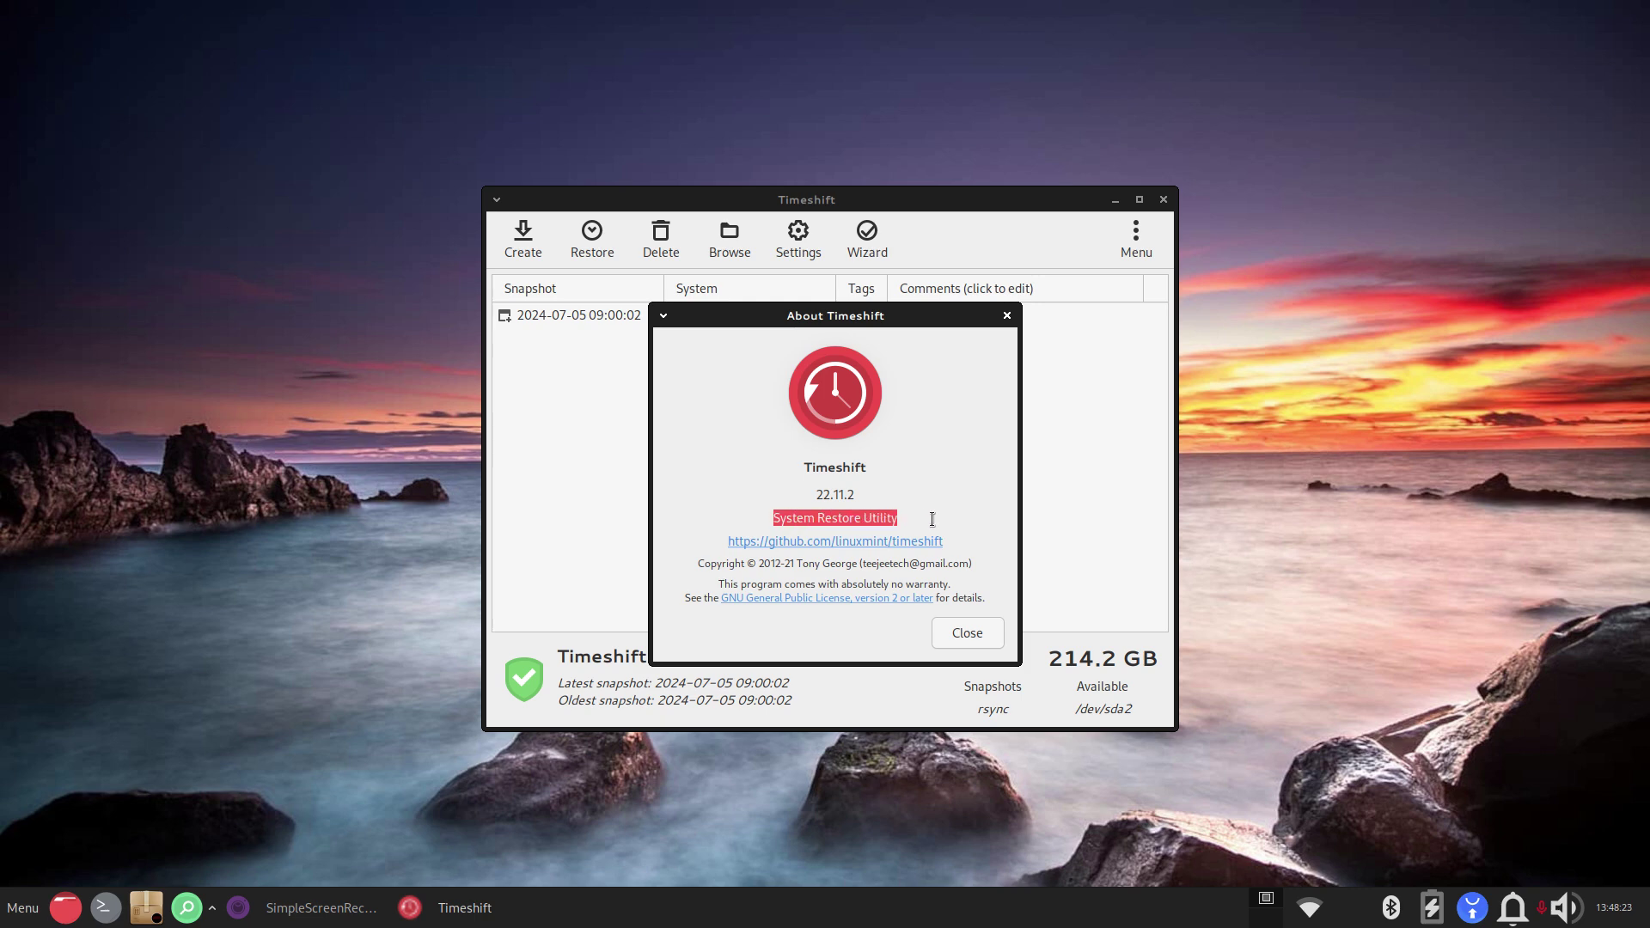
pyautogui.click(957, 633)
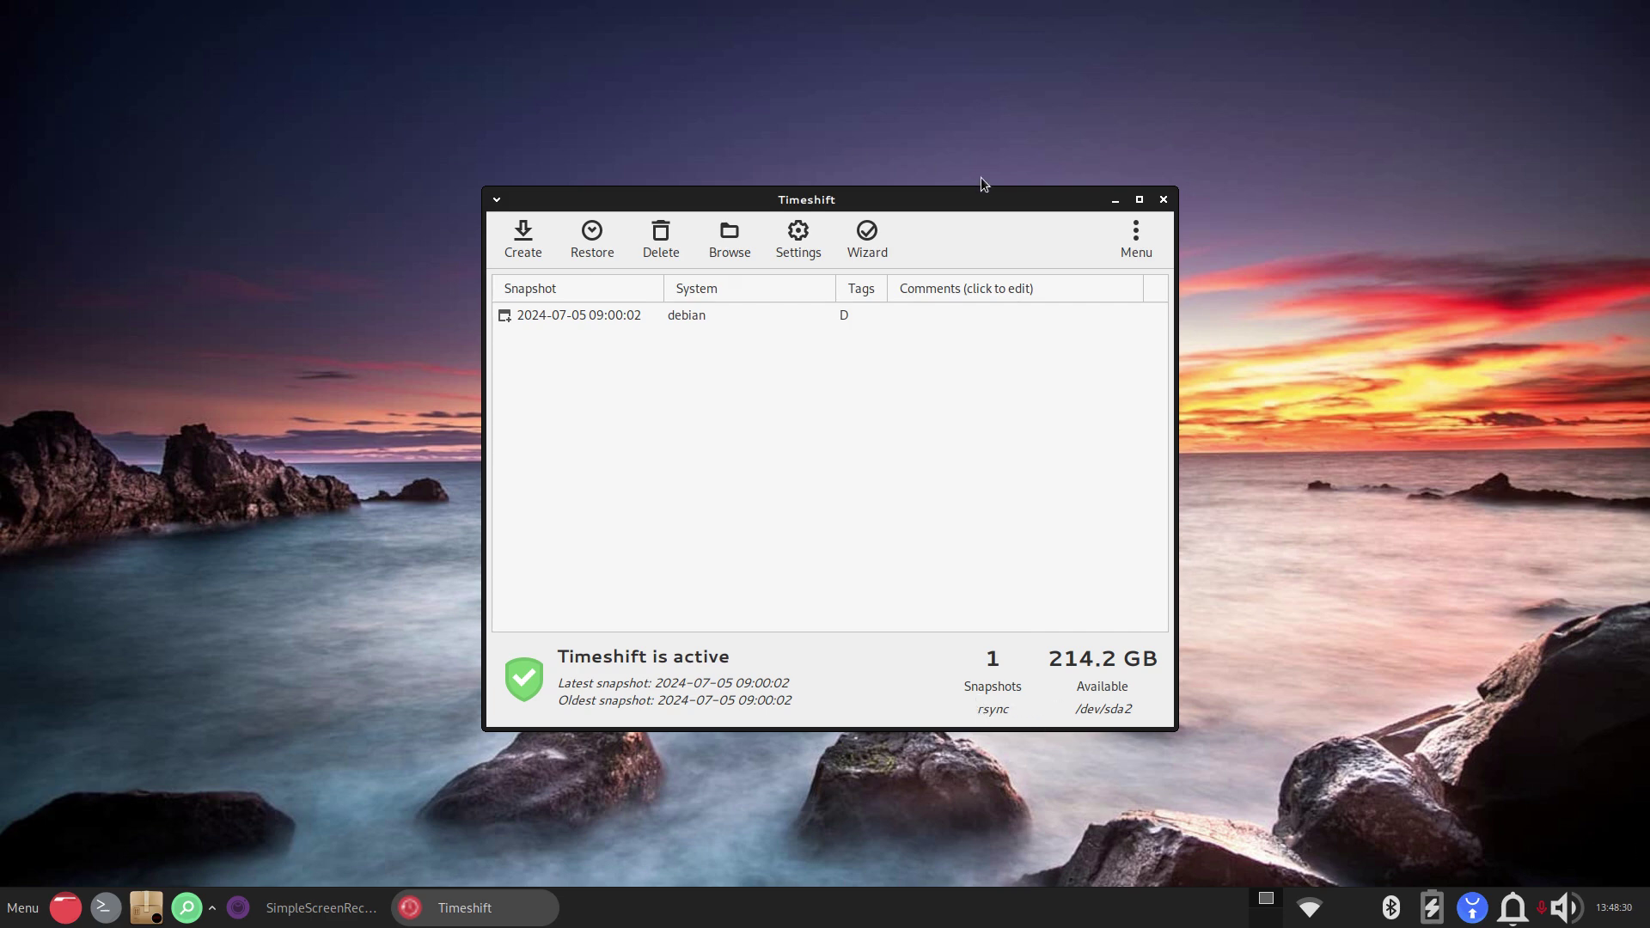
pyautogui.moveTo(996, 203); pyautogui.dragTo(848, 126)
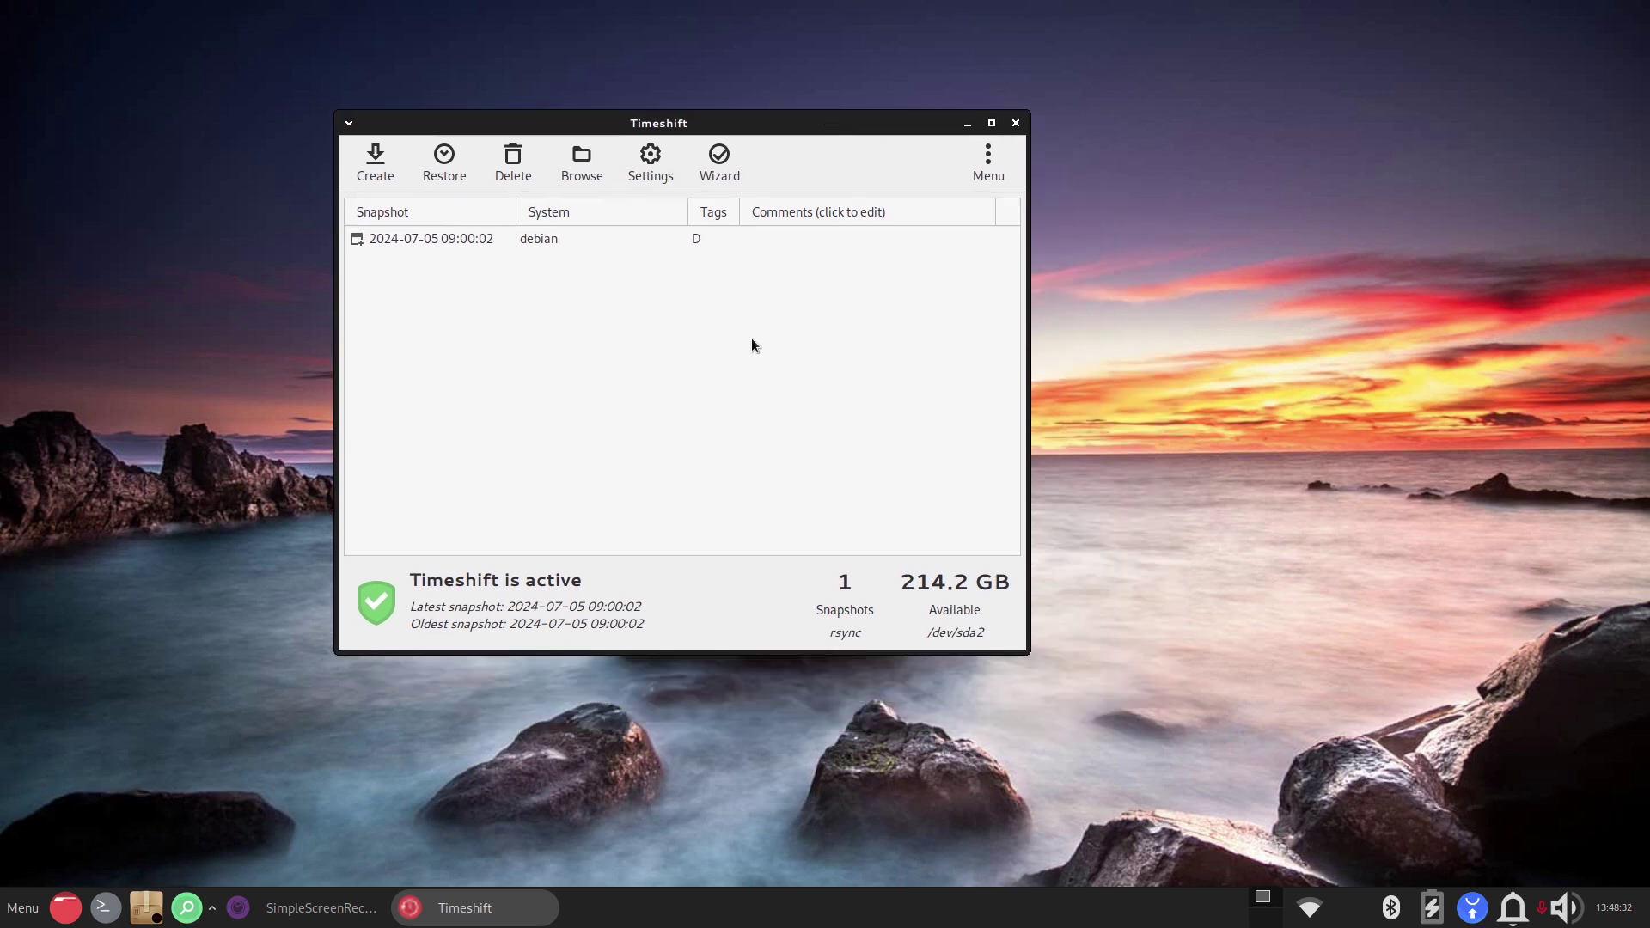
# Step: Browse Timeshift's snapshot location and schedule settings, noting the Daily keep value 5
pyautogui.click(651, 164)
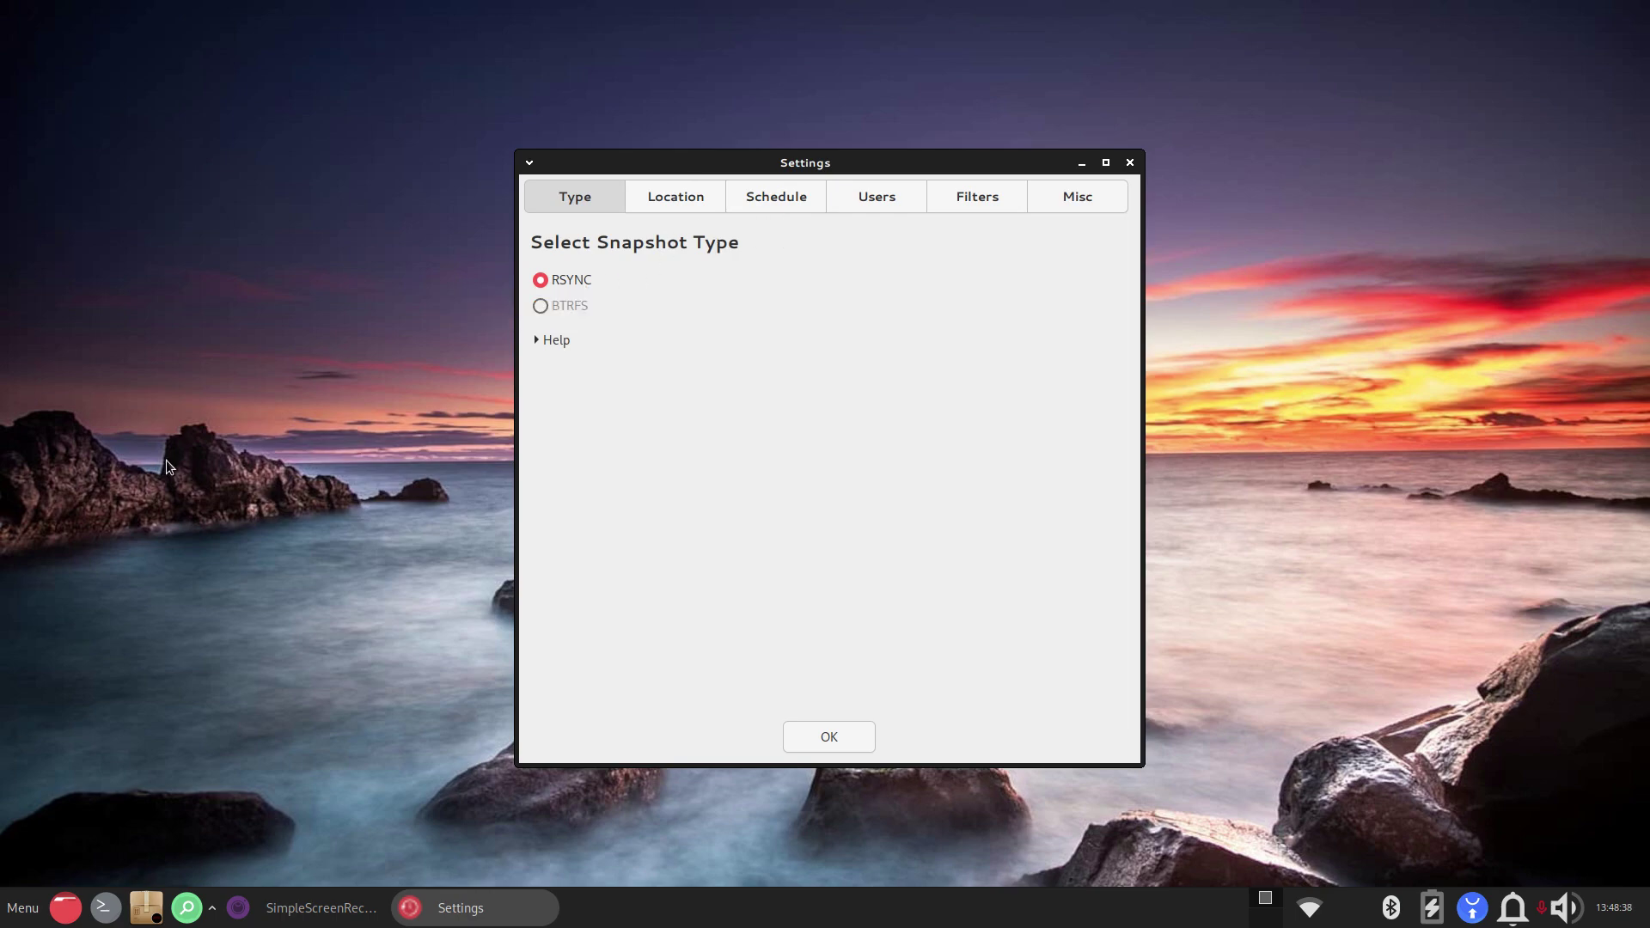
pyautogui.click(676, 203)
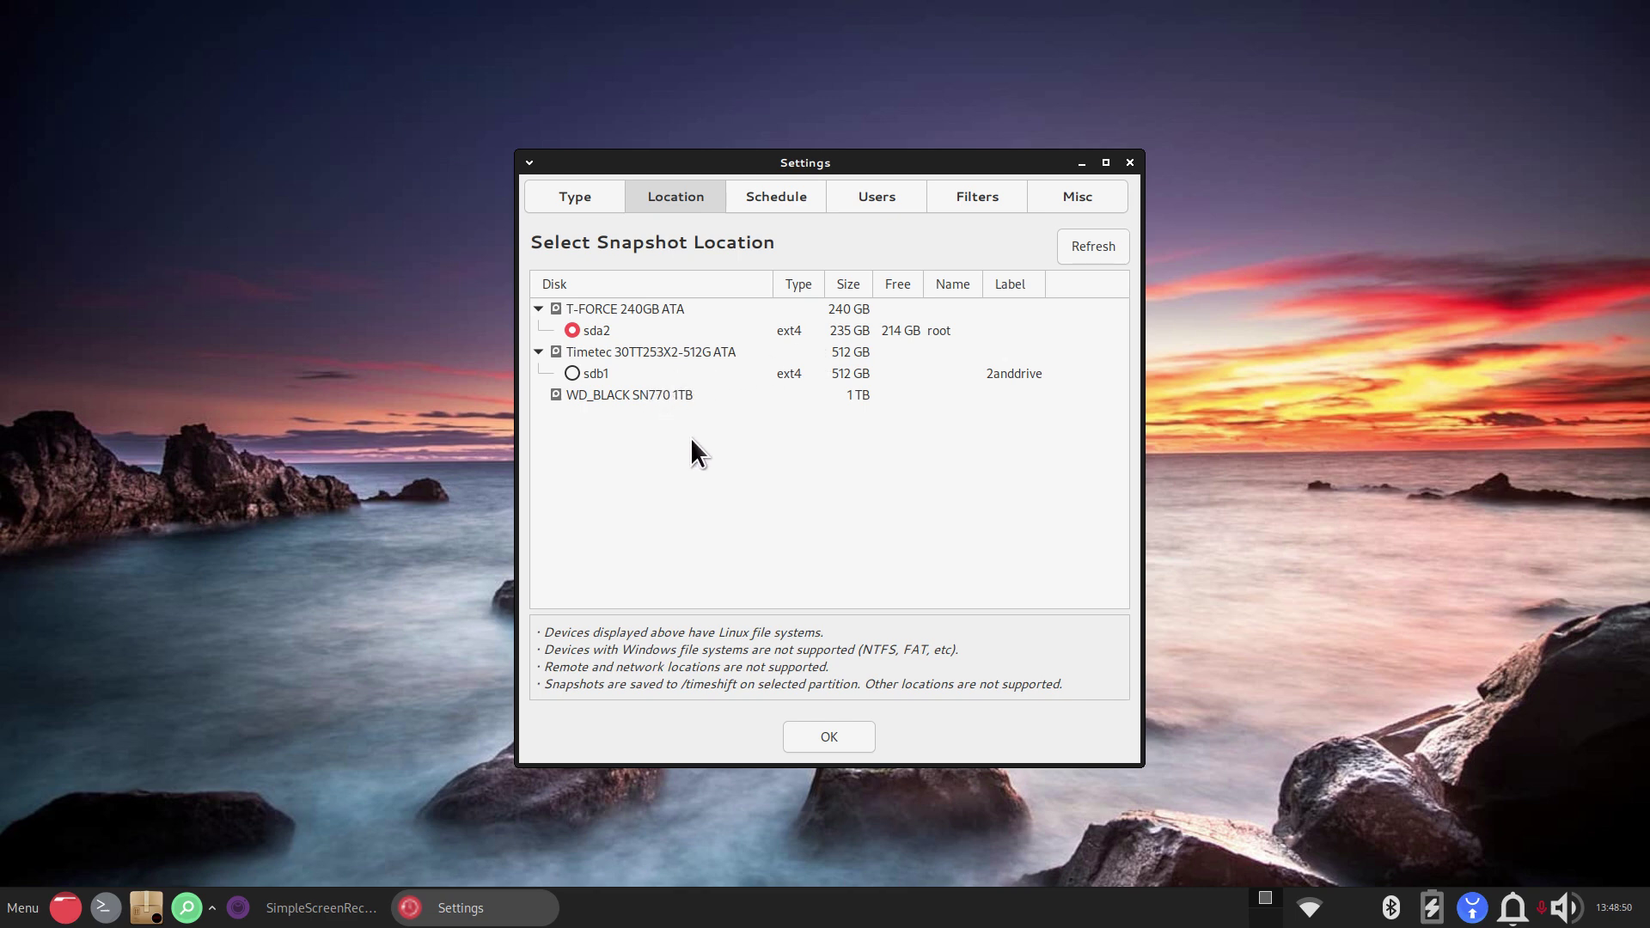
pyautogui.click(766, 194)
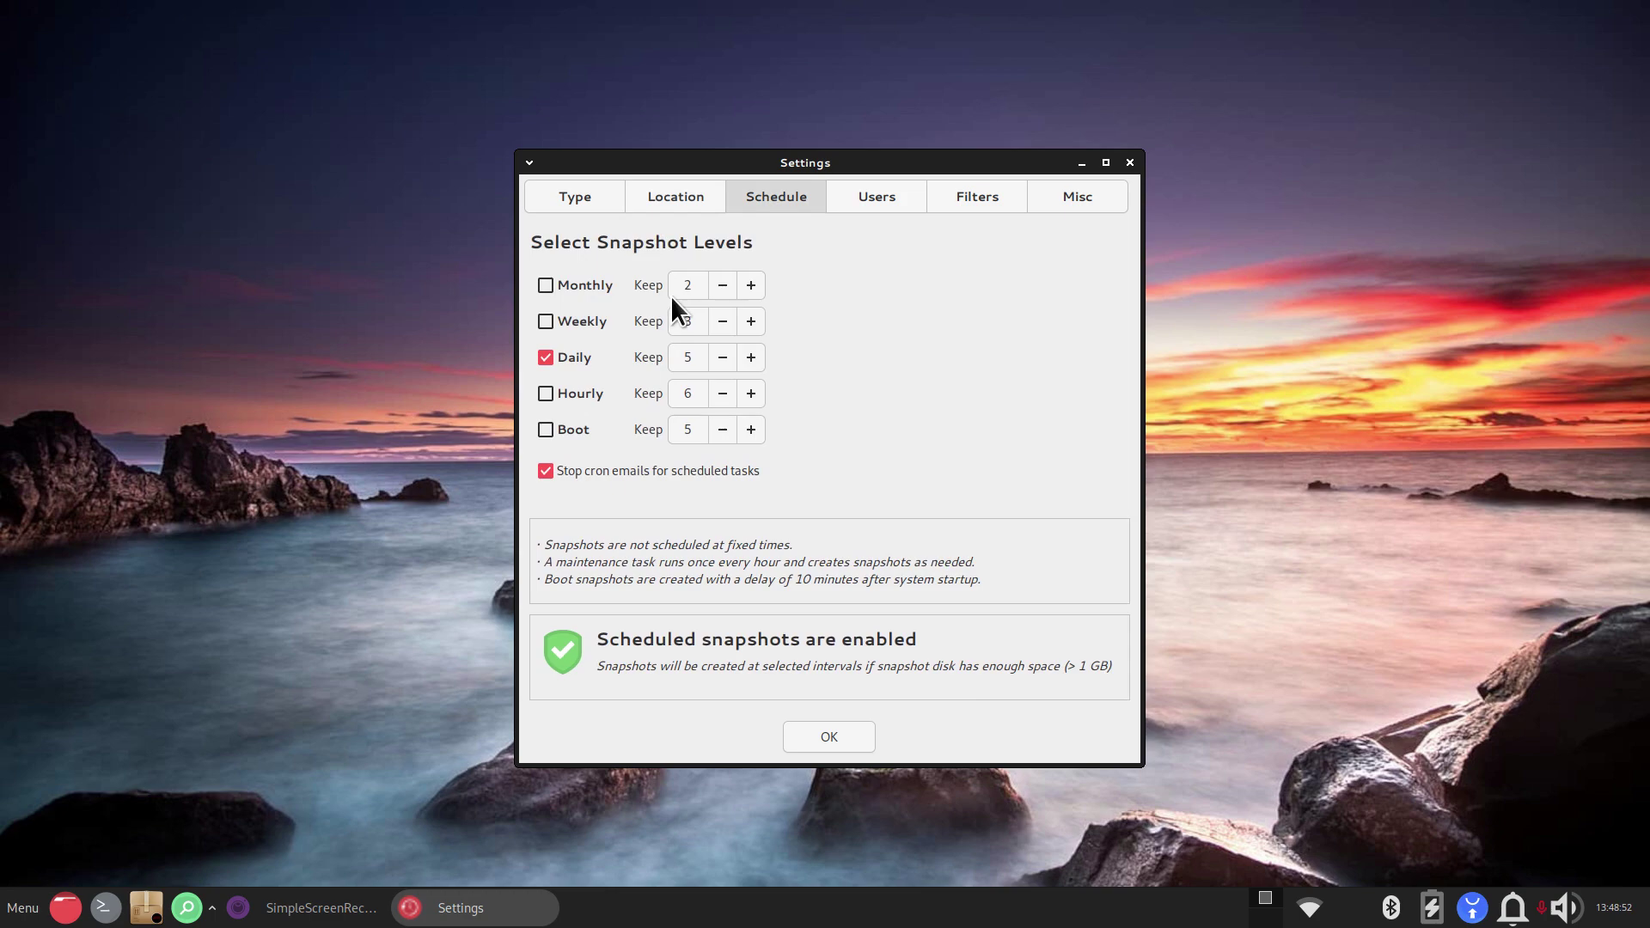
pyautogui.doubleClick(686, 362)
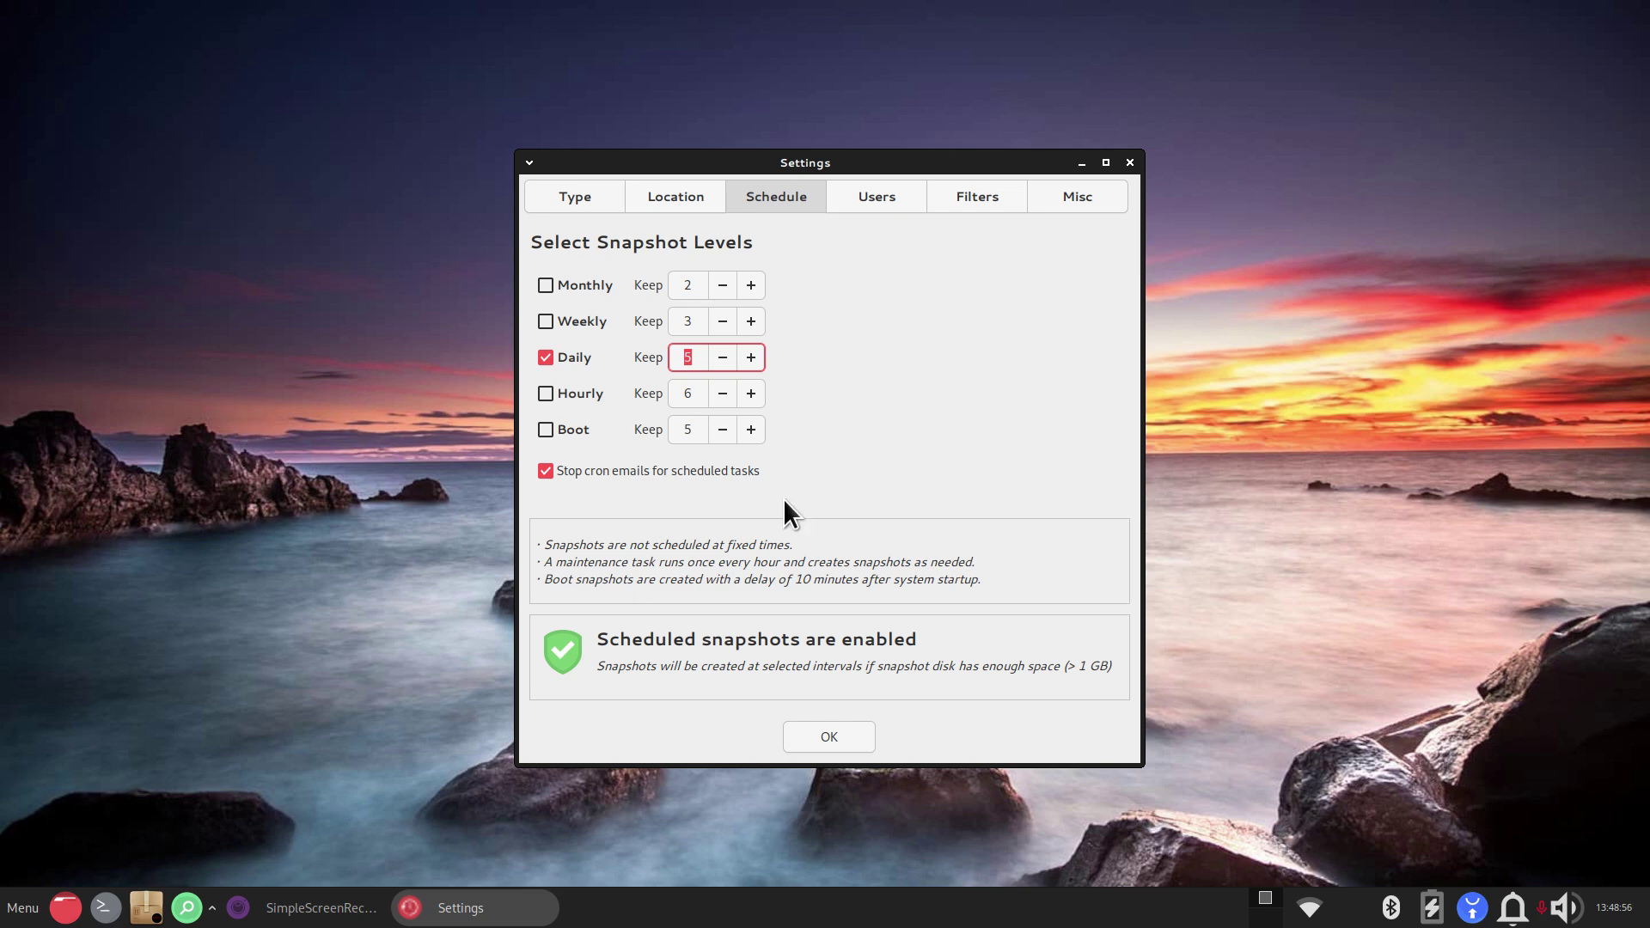
pyautogui.click(1131, 163)
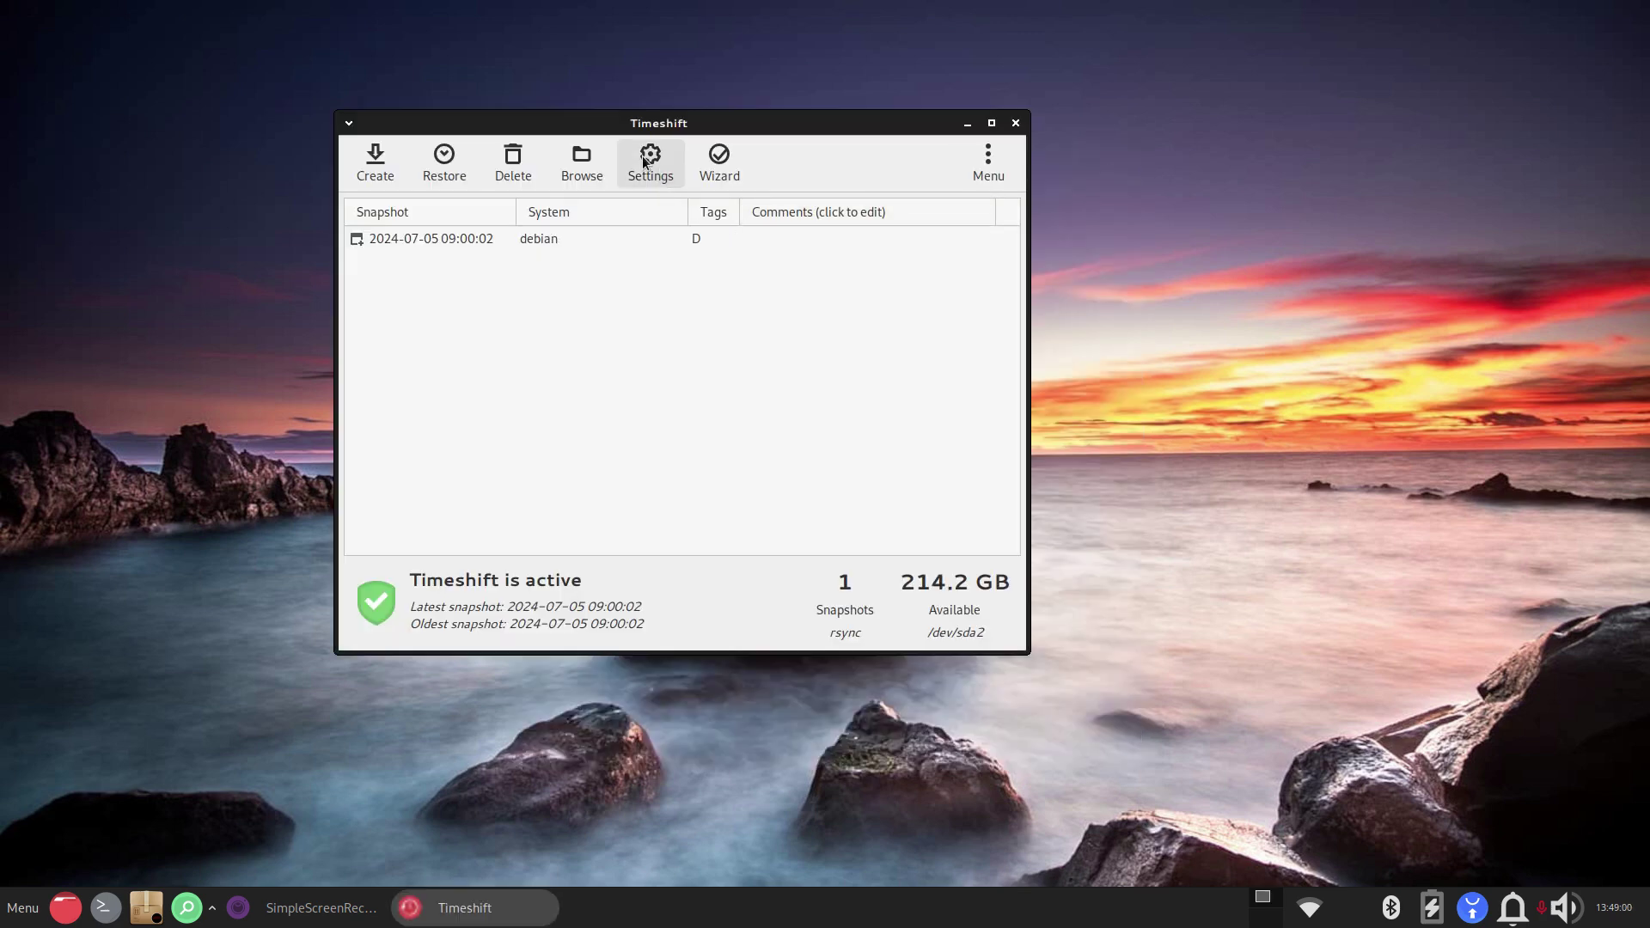
# Step: Check the Users settings showing both home directories excluded, then close Timeshift
pyautogui.click(646, 161)
pyautogui.click(884, 205)
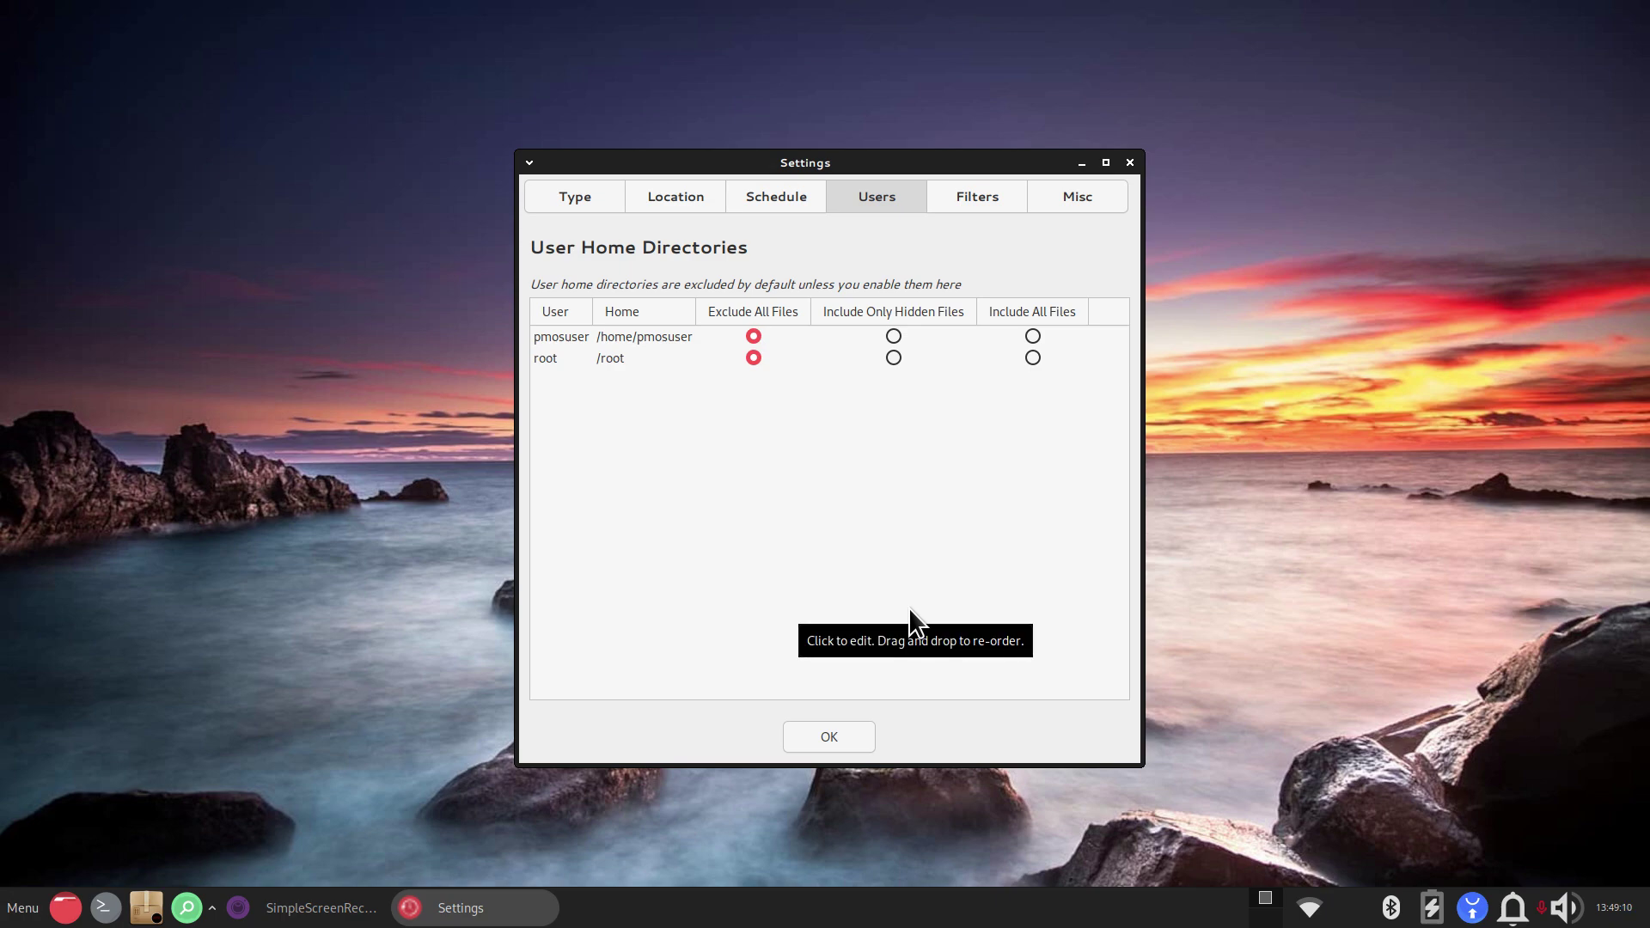
pyautogui.click(1130, 163)
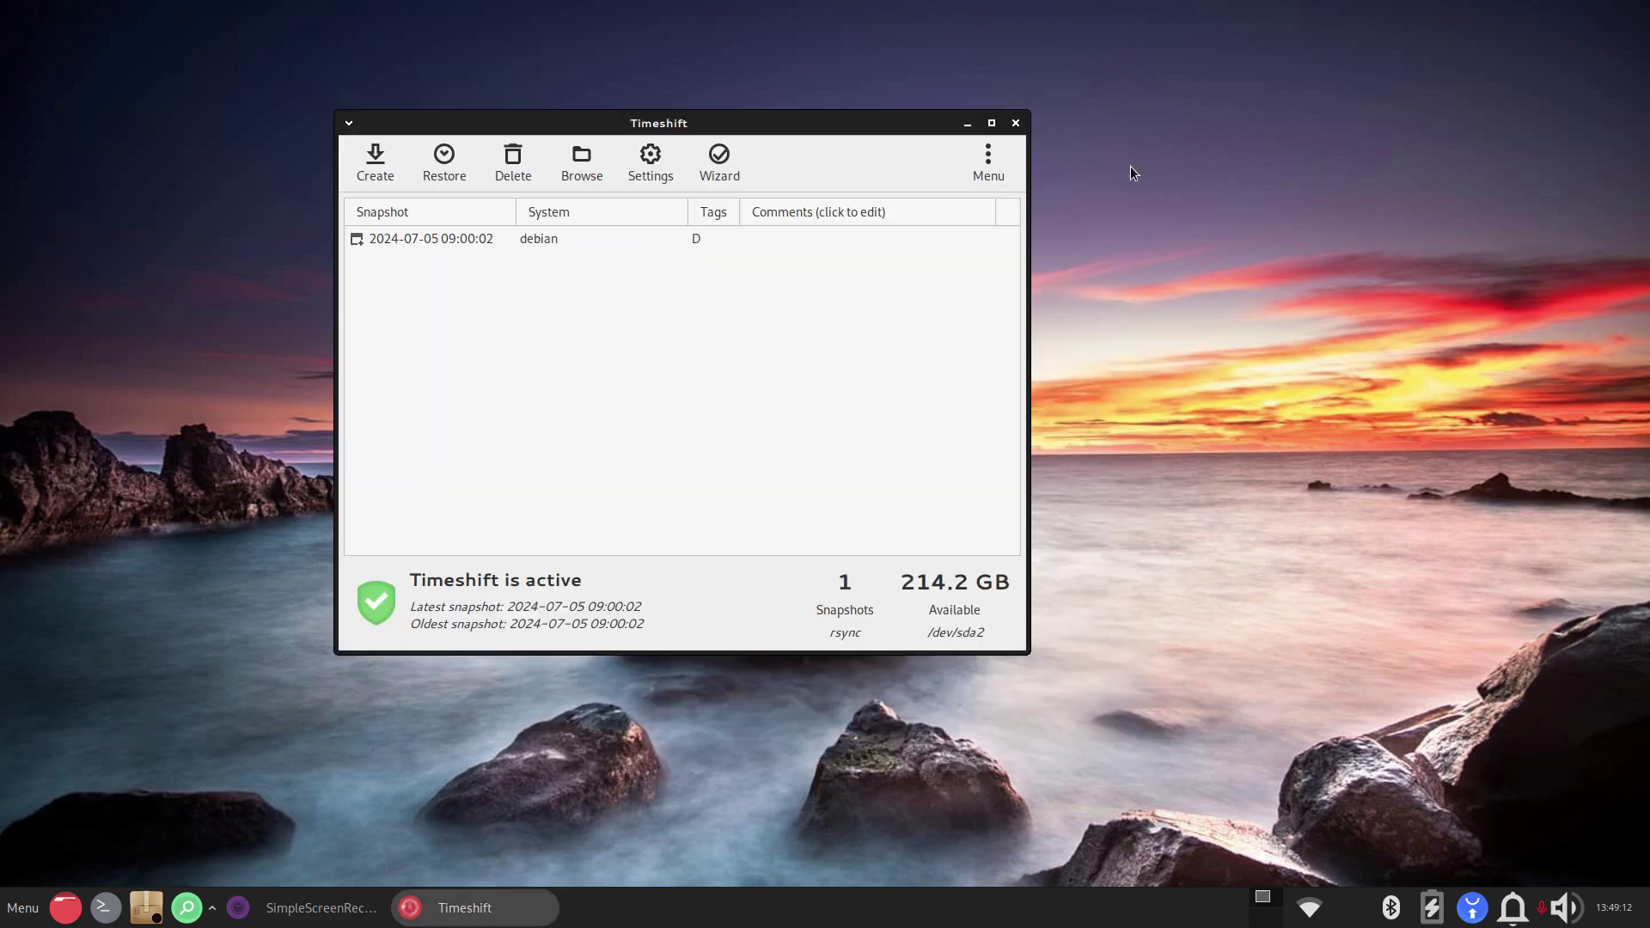
pyautogui.click(1016, 123)
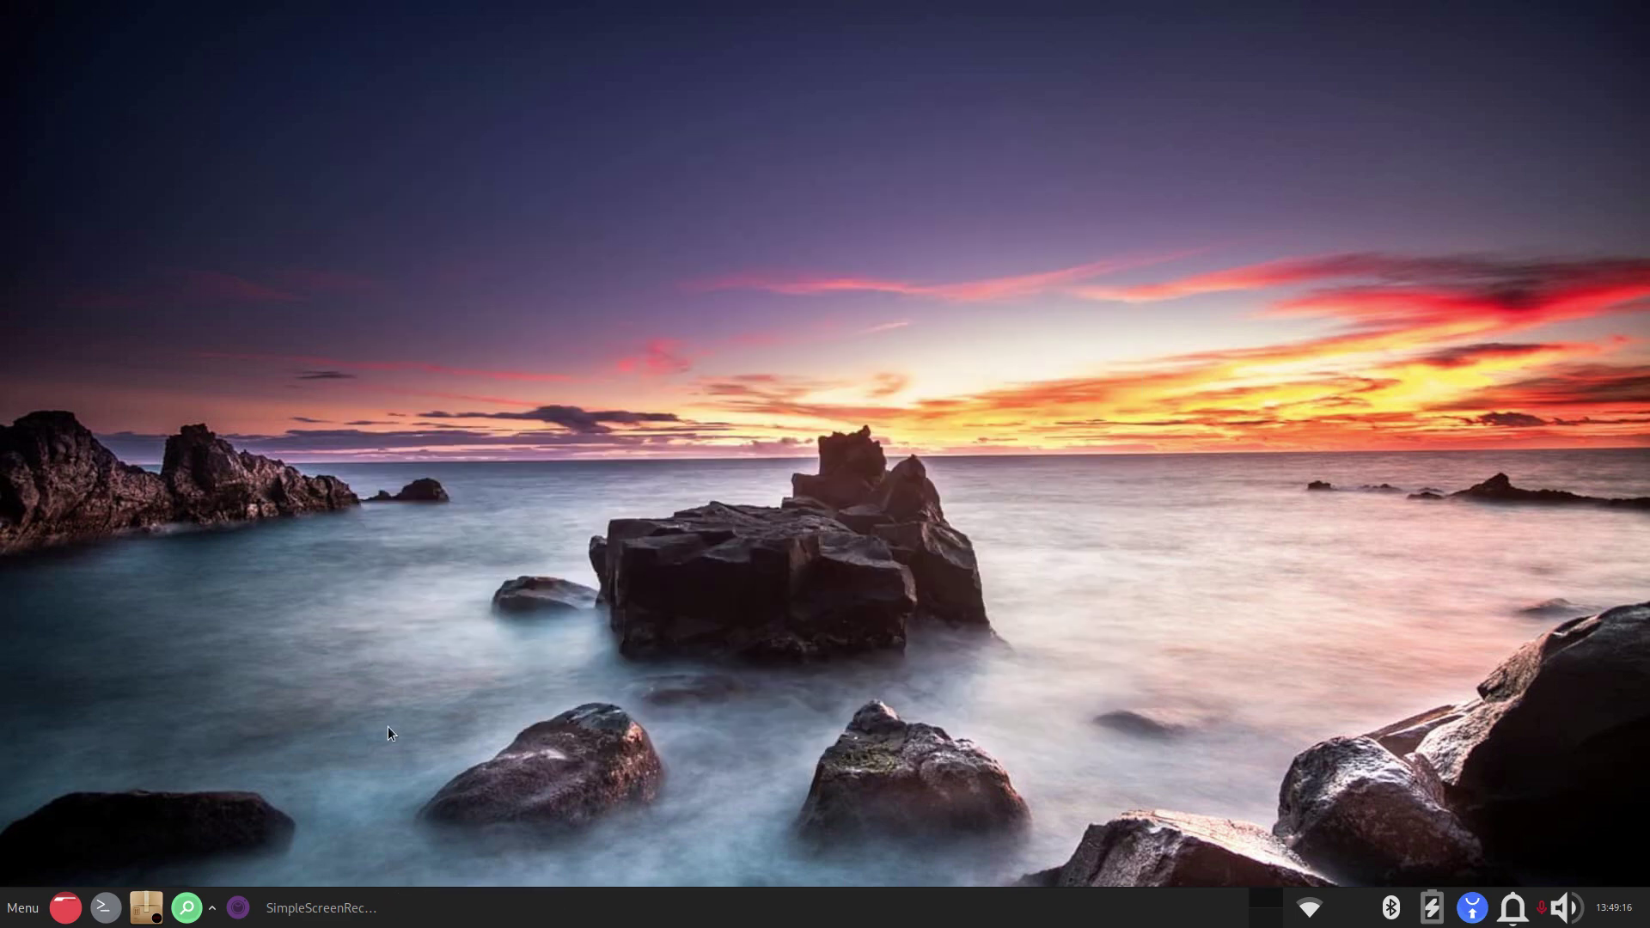
pyautogui.click(22, 907)
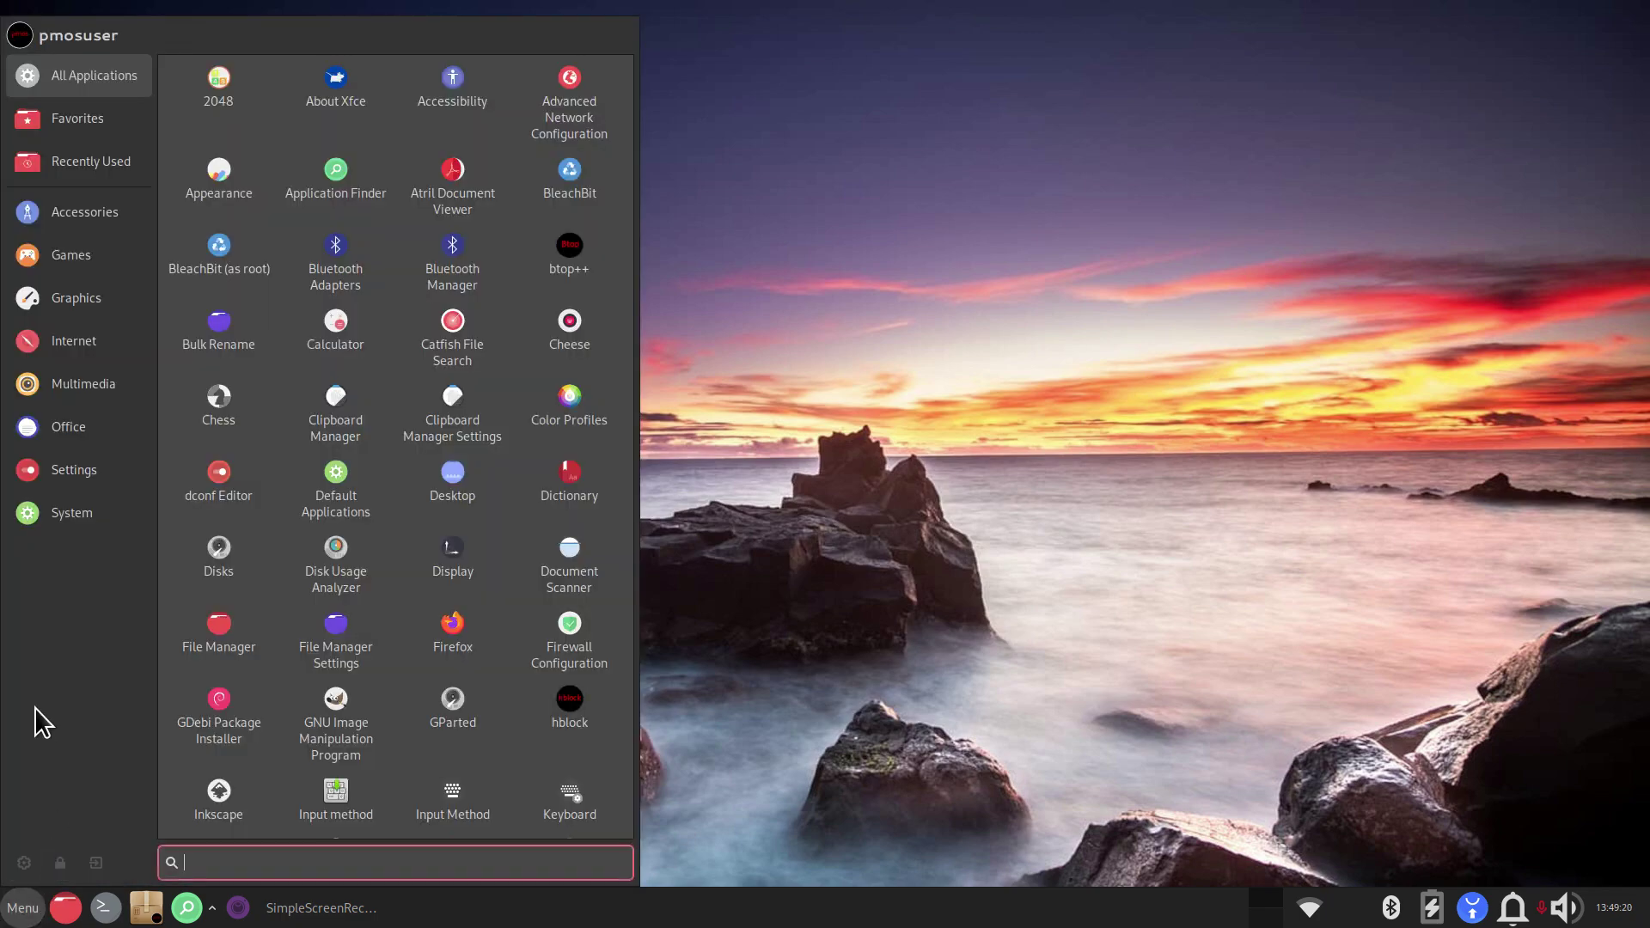
pyautogui.click(40, 523)
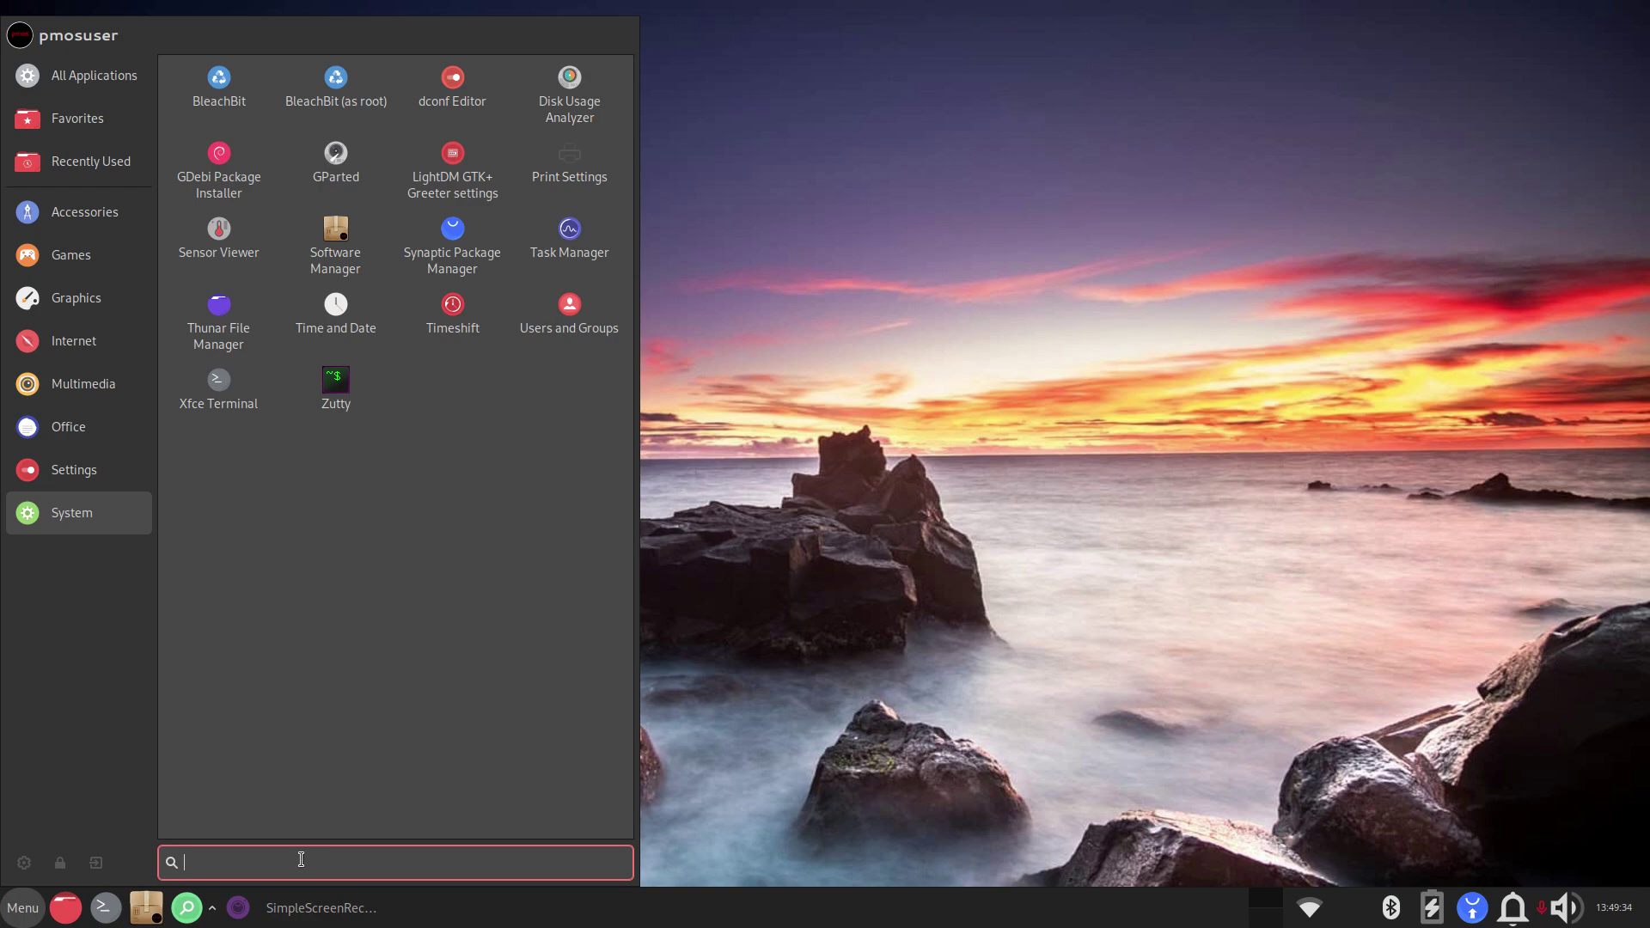
pyautogui.write('disk')
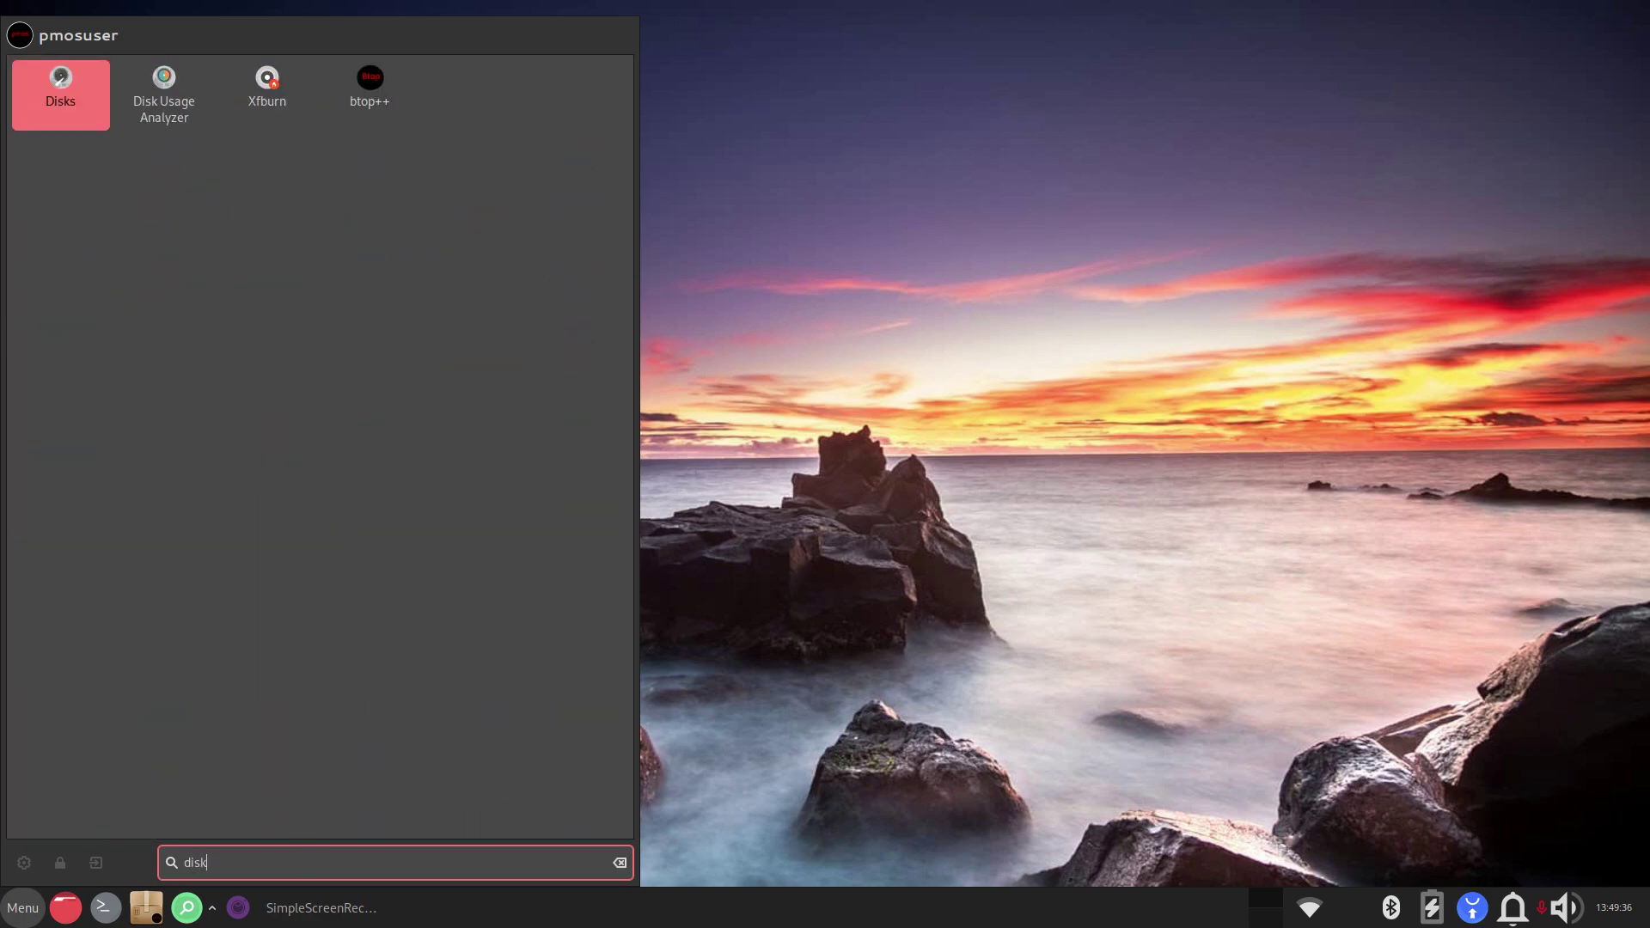
pyautogui.click(74, 84)
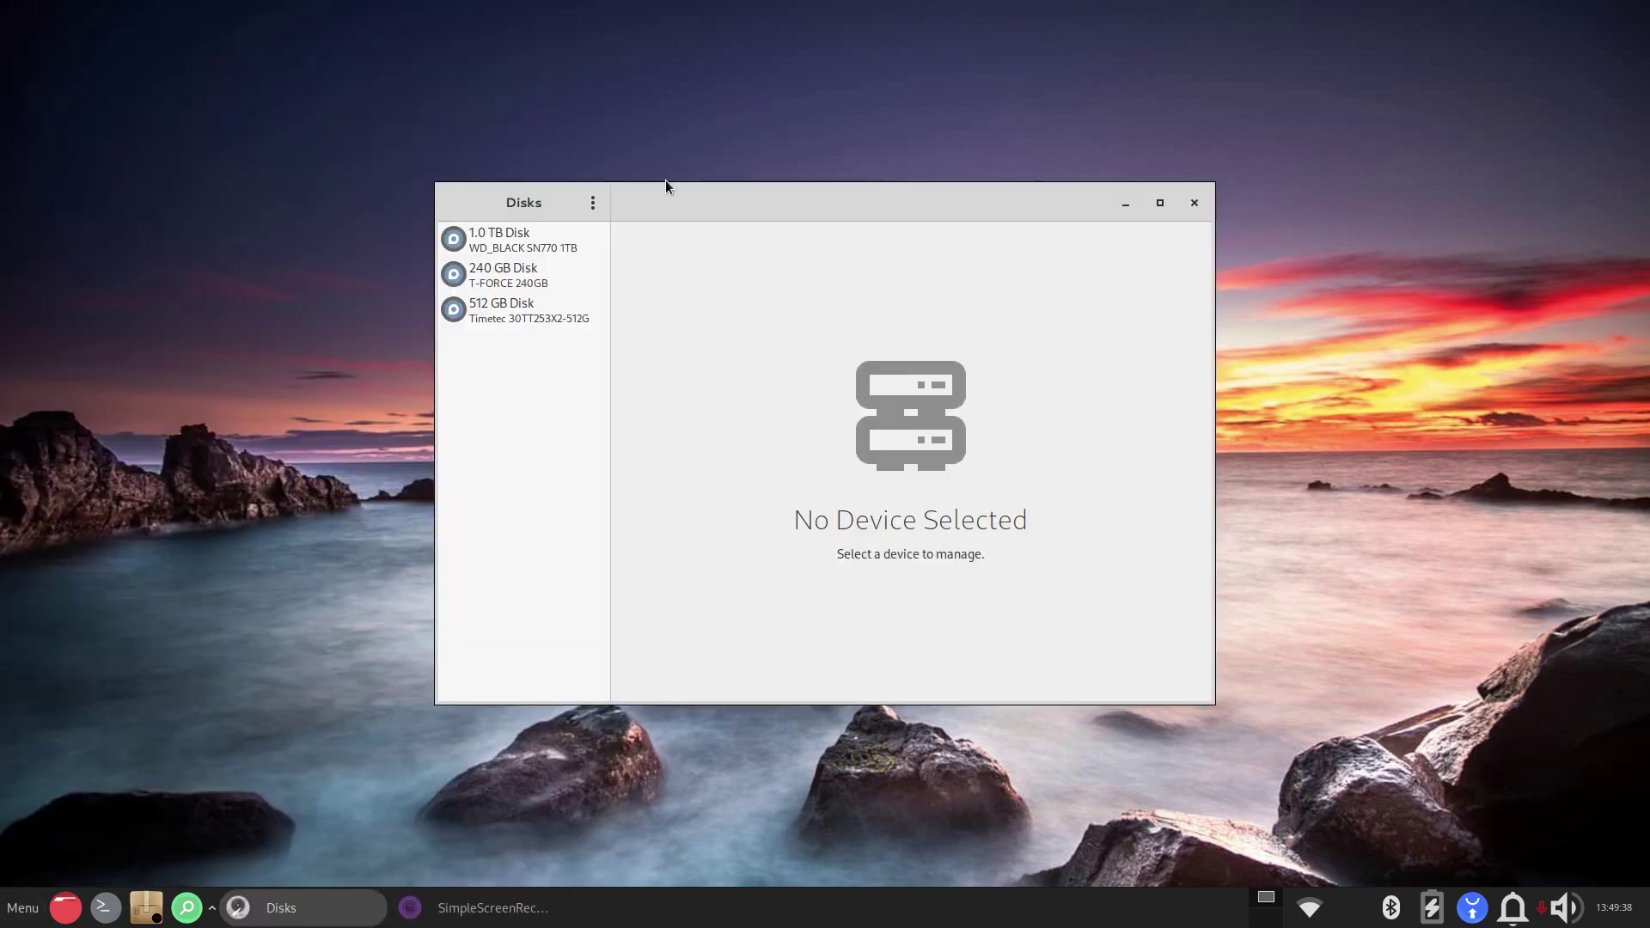
pyautogui.click(589, 206)
pyautogui.click(591, 359)
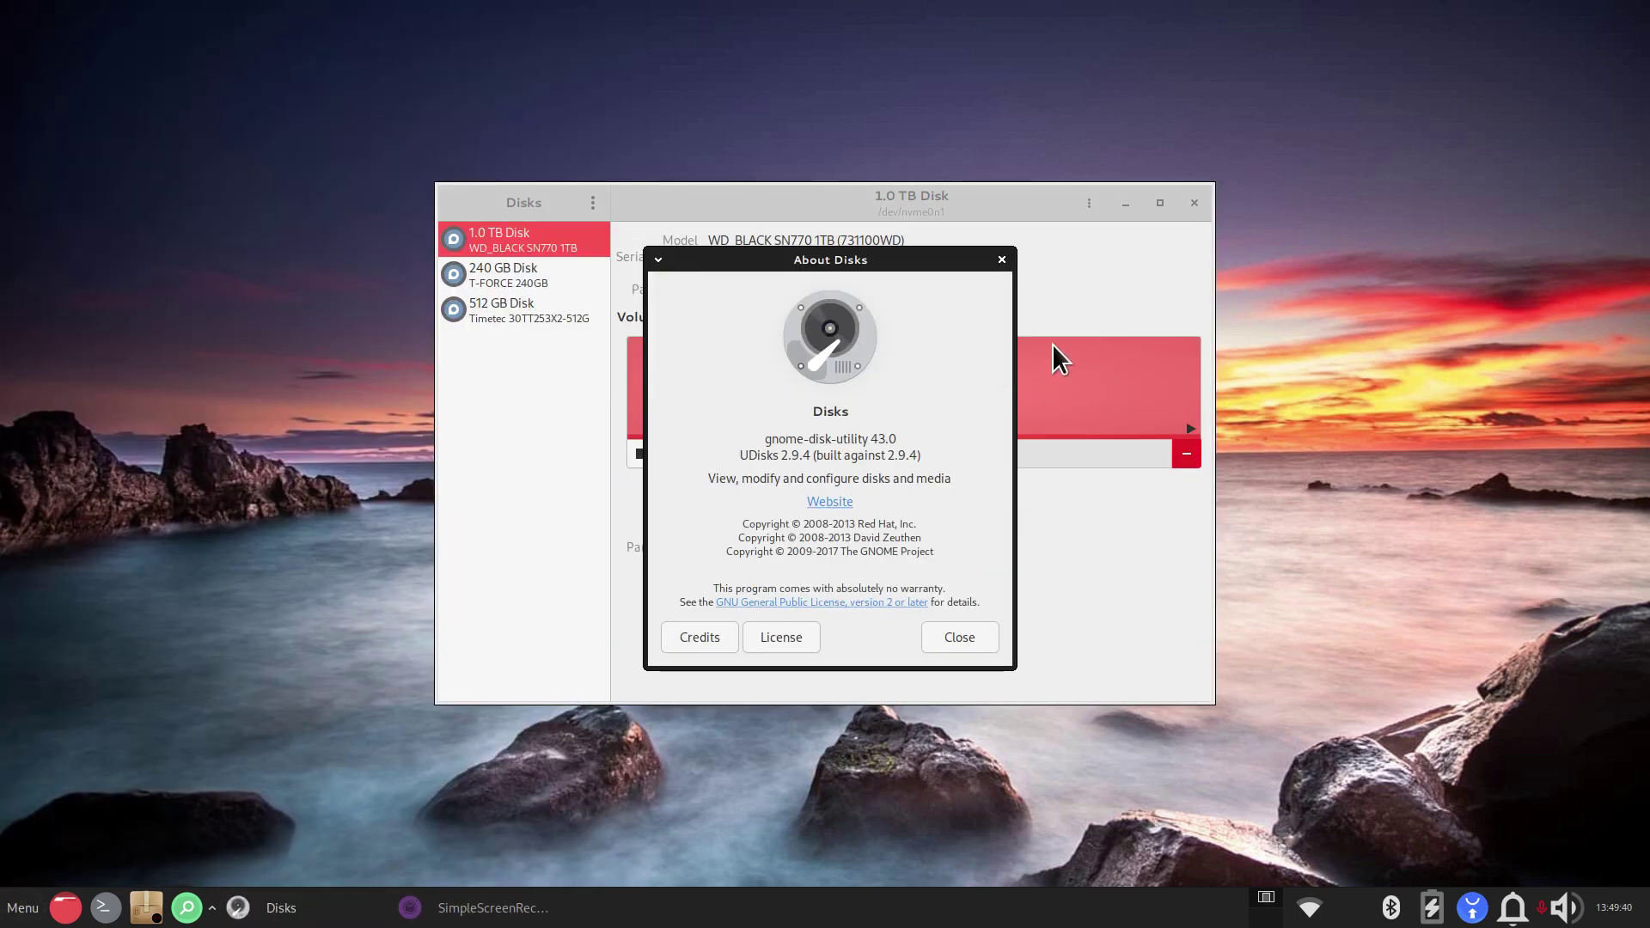
pyautogui.click(1000, 260)
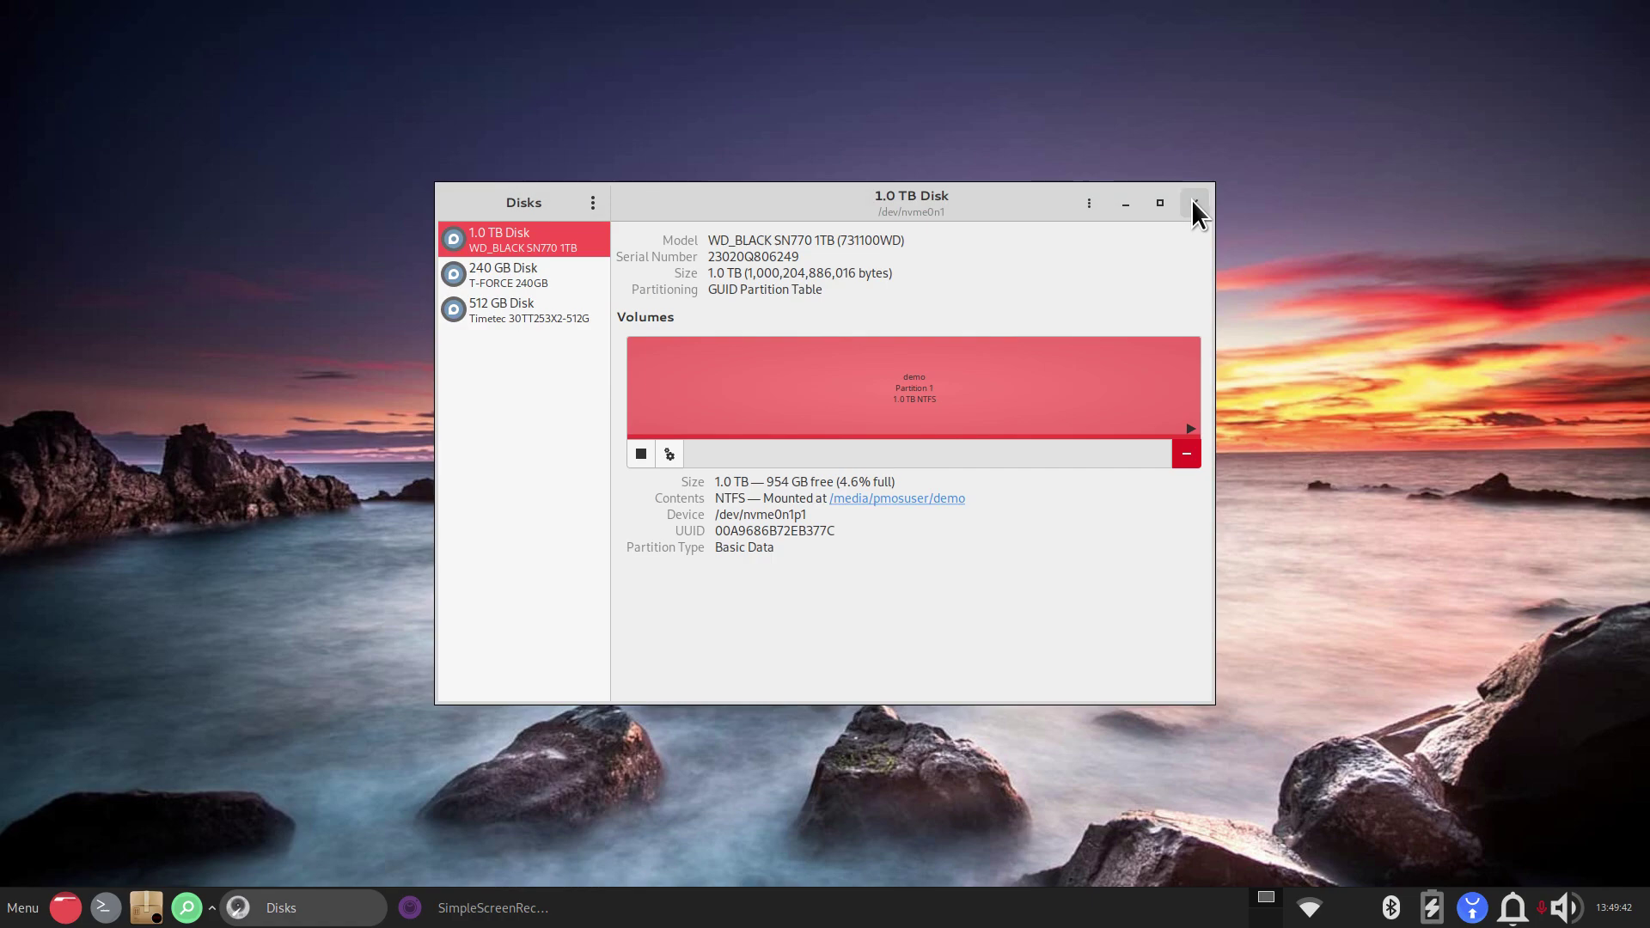
pyautogui.click(1193, 203)
pyautogui.click(24, 908)
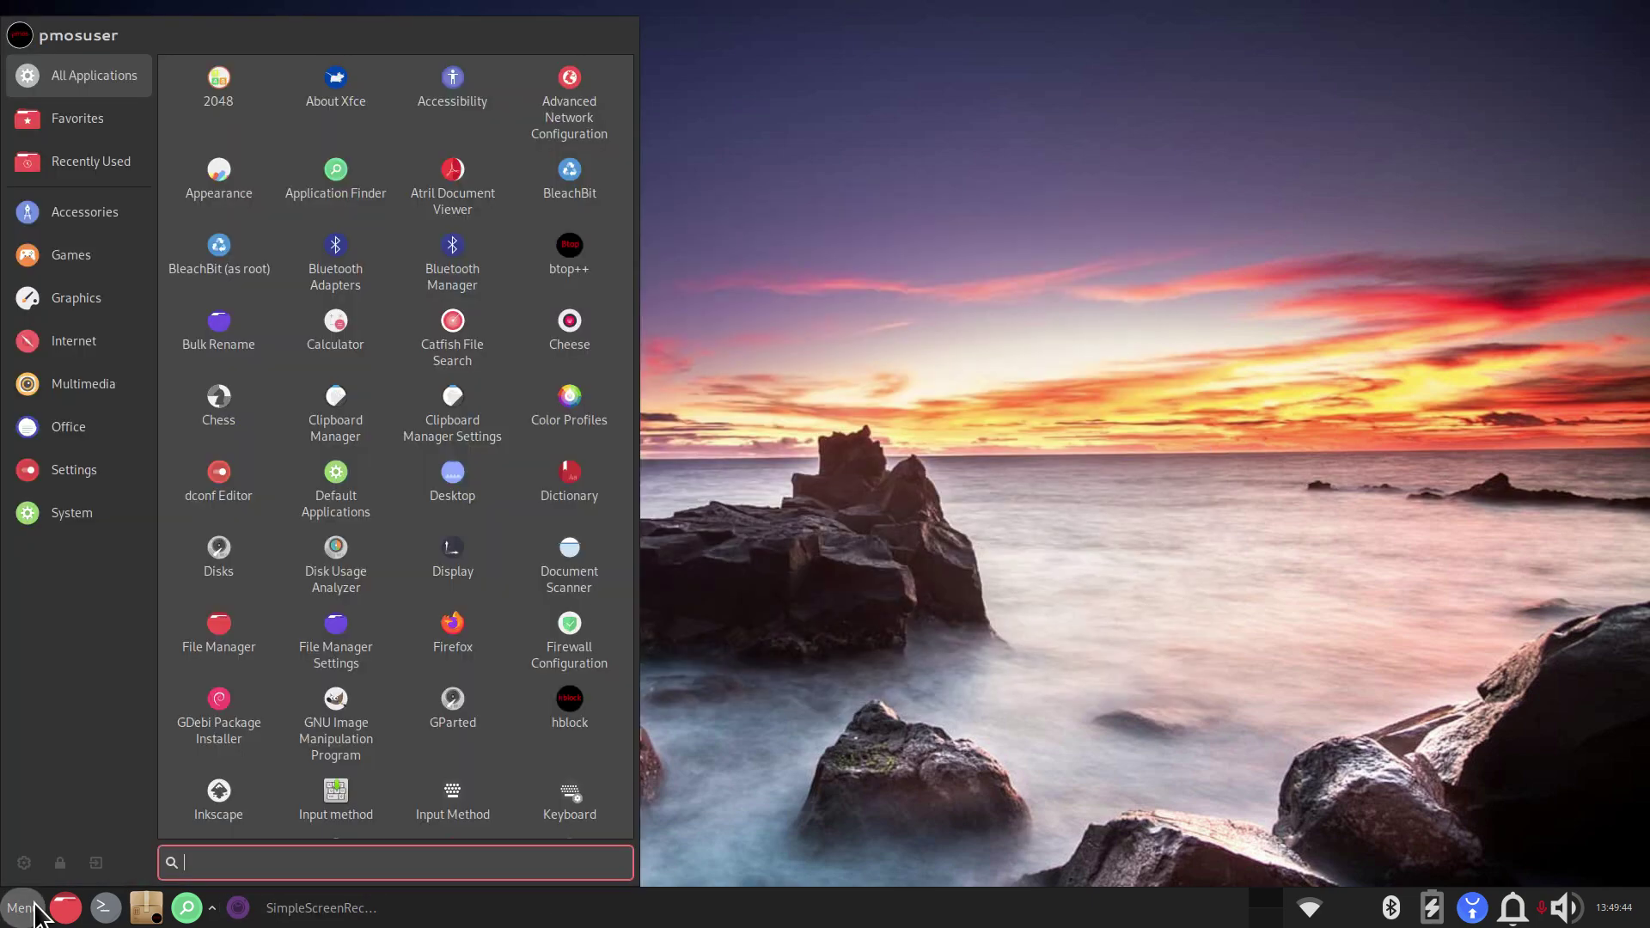
pyautogui.click(28, 514)
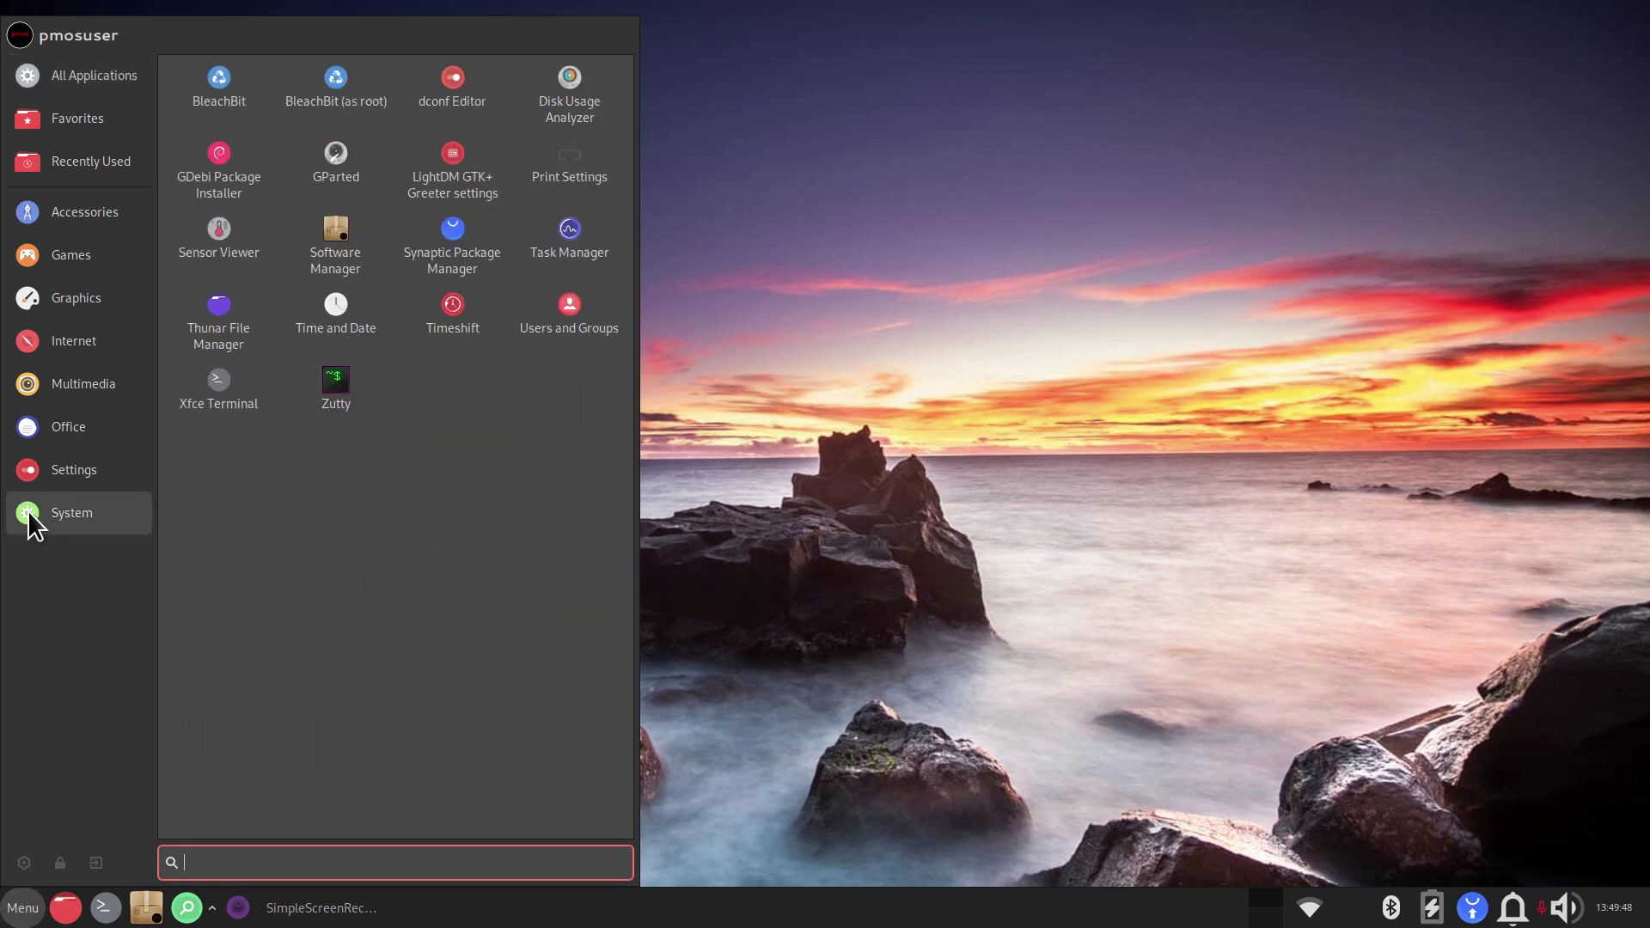
# Step: Browse the icon theme choices in Appearance settings, then return to All Settings
pyautogui.click(23, 862)
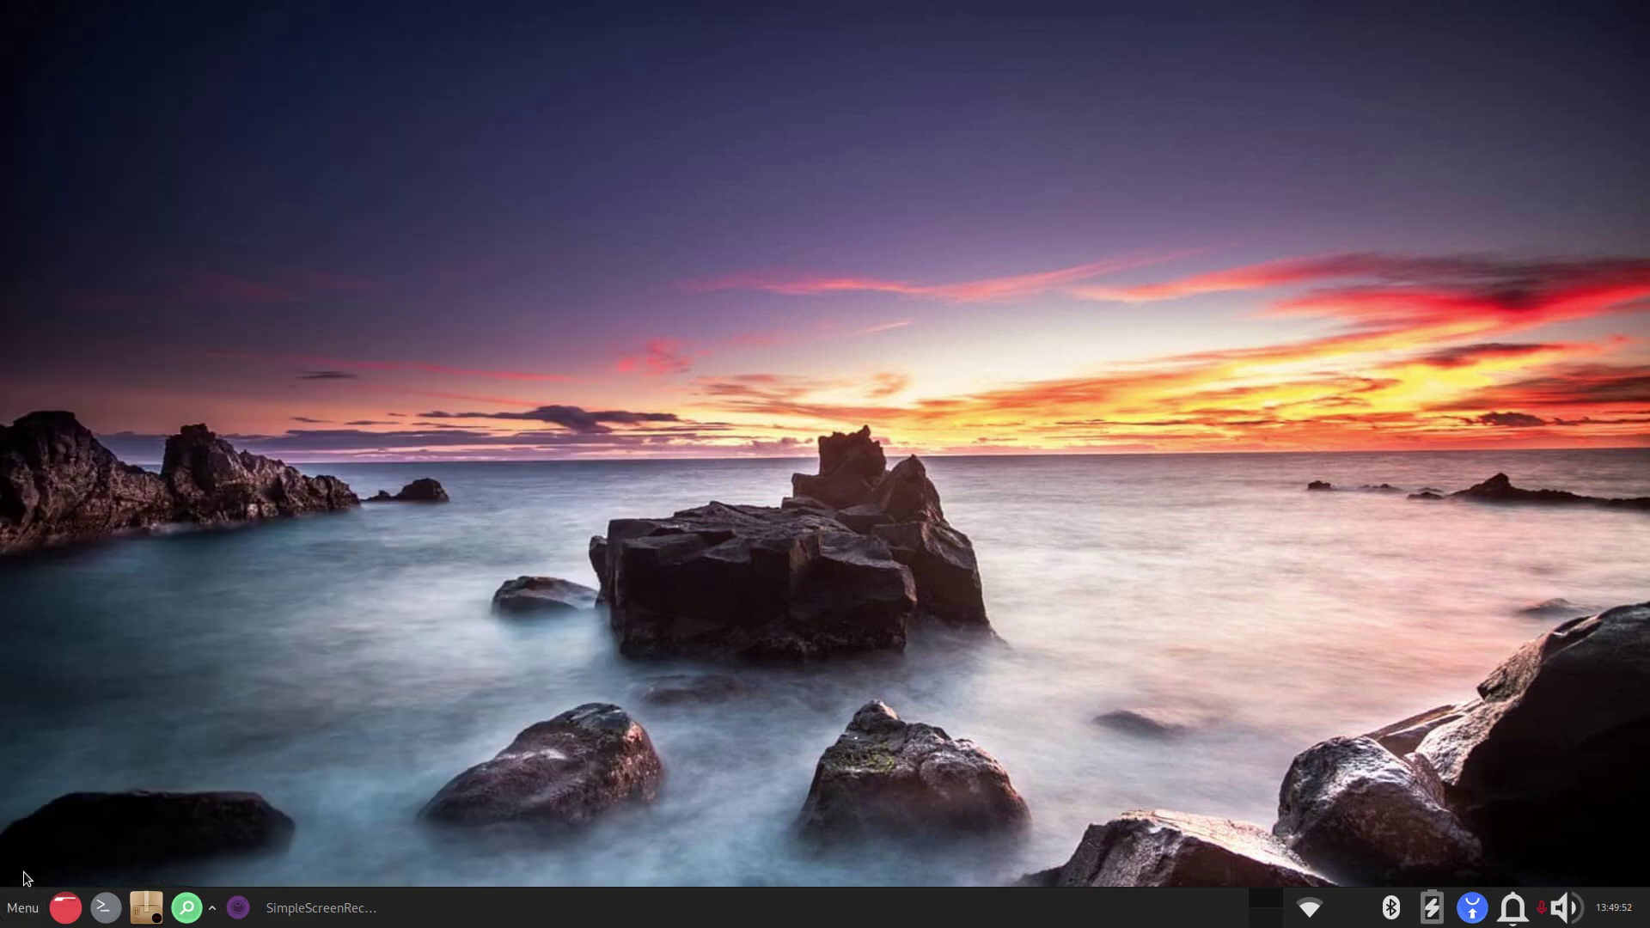
pyautogui.click(360, 214)
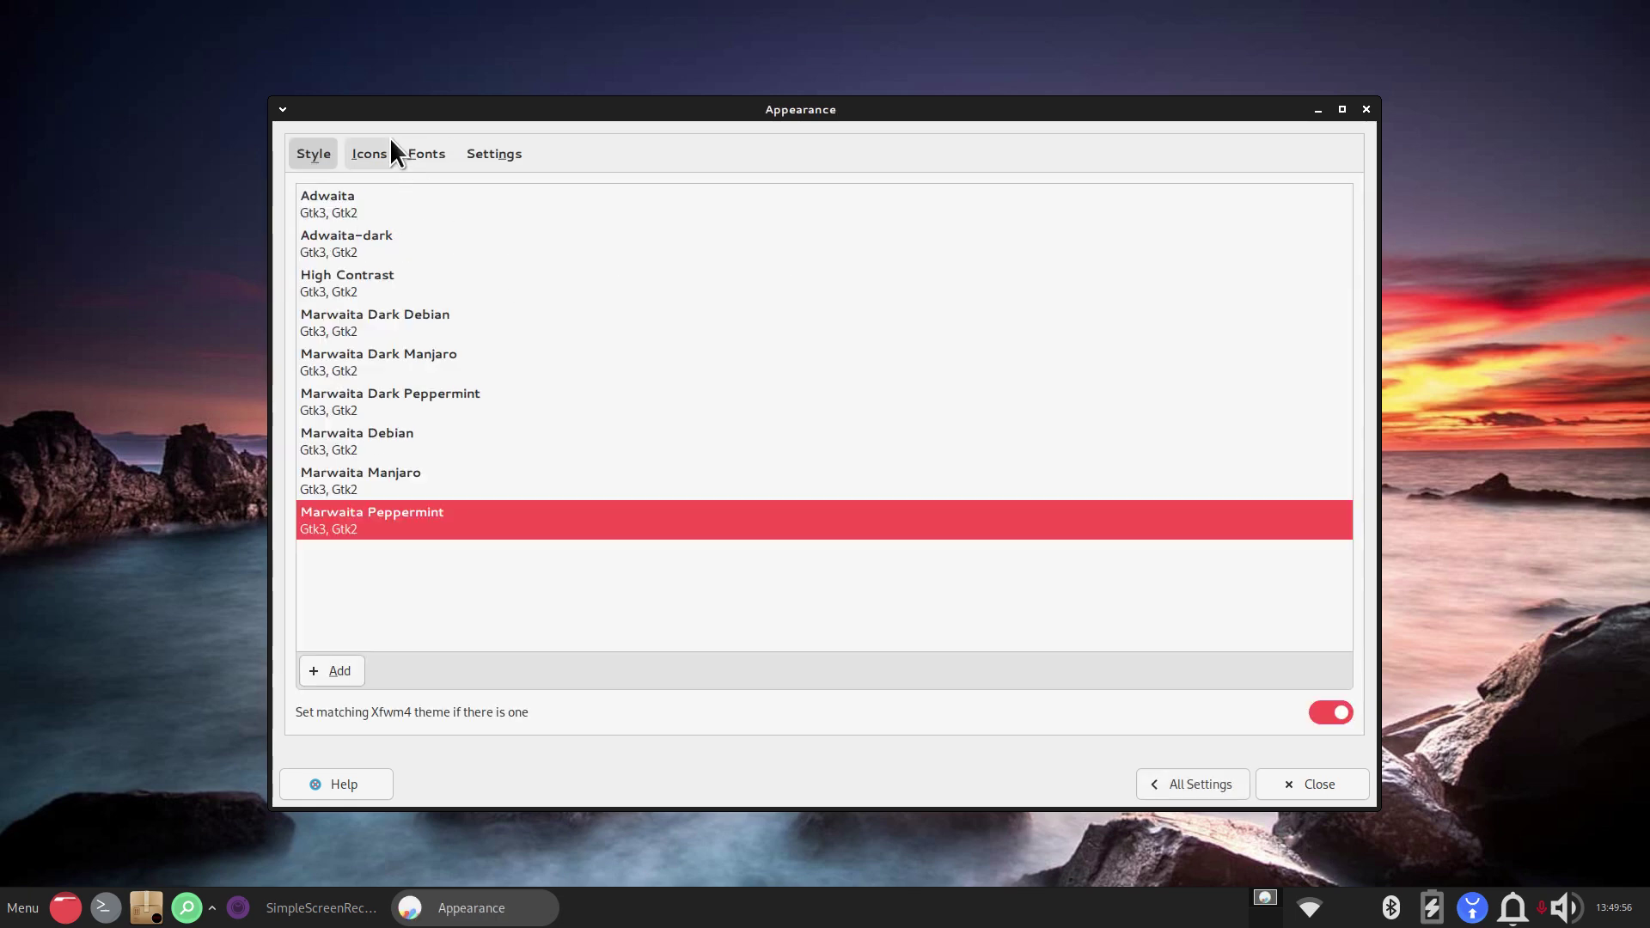
pyautogui.click(365, 154)
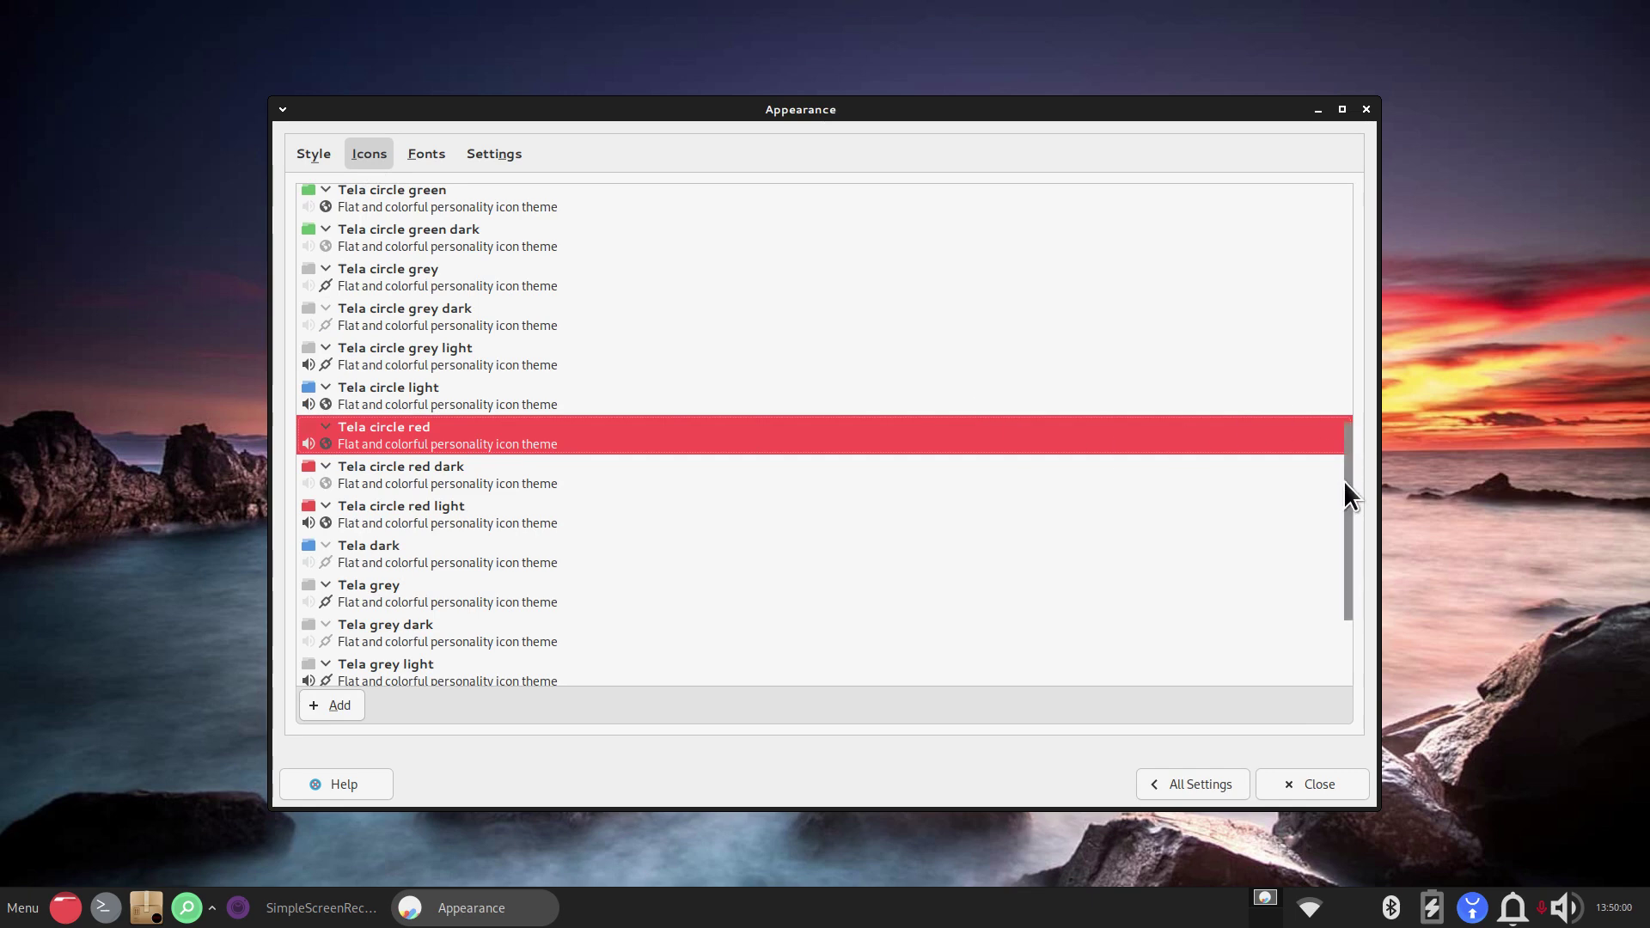
pyautogui.scroll(10, 1044, 481)
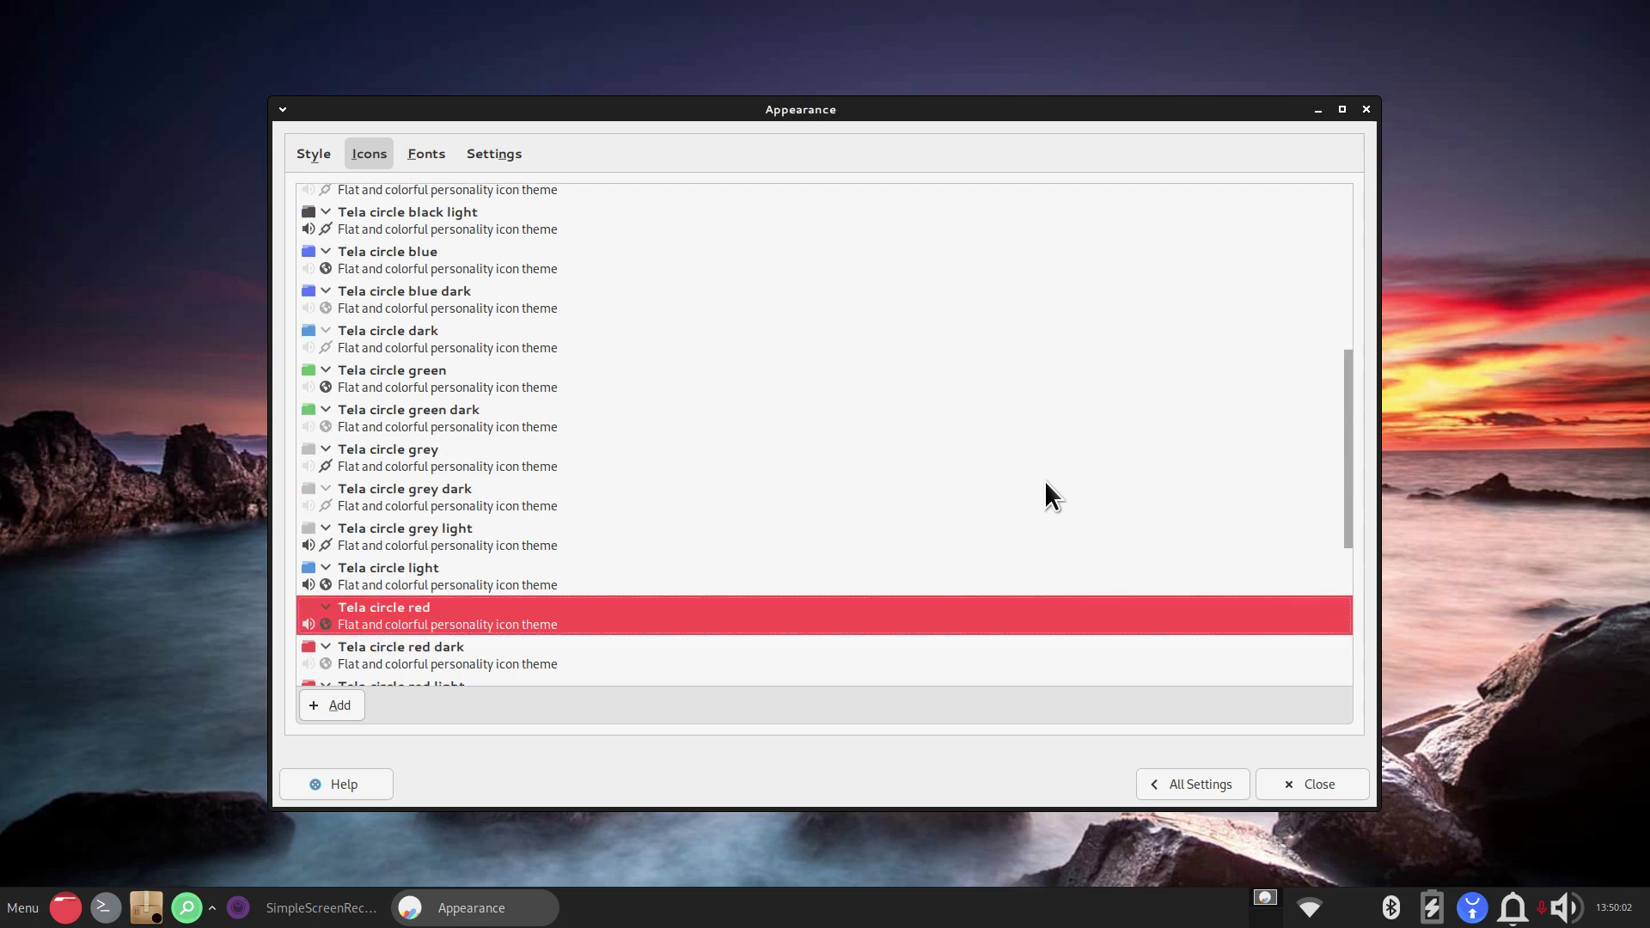
pyautogui.scroll(-10, 1044, 481)
pyautogui.click(1206, 777)
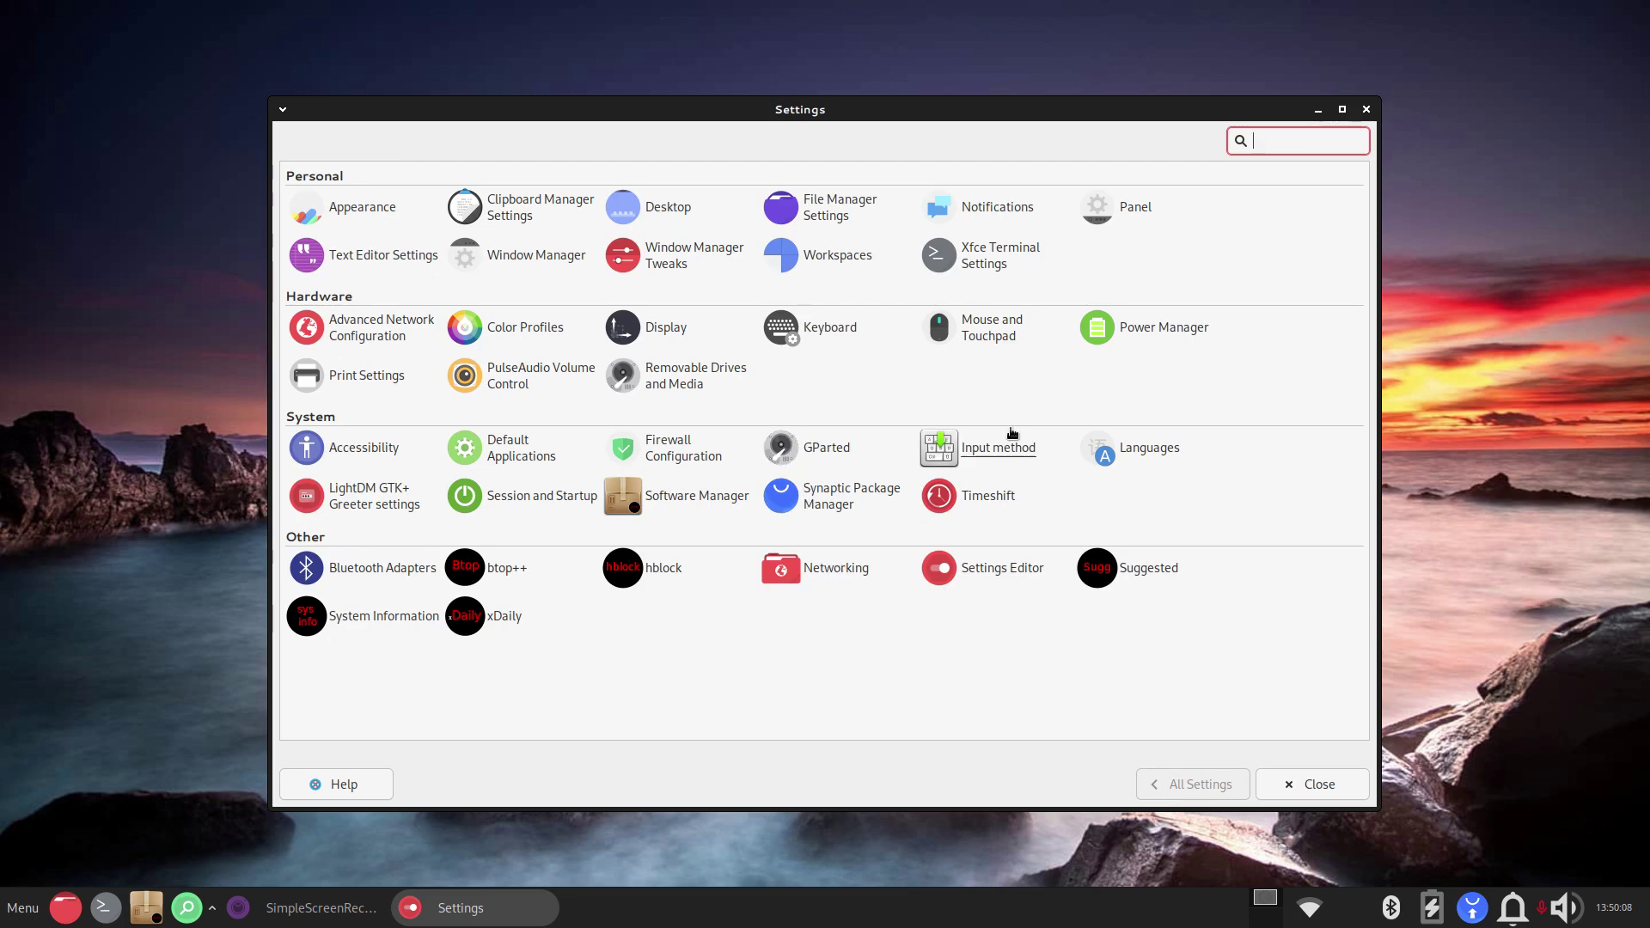
# Step: Look over the cursor themes in Mouse and Touchpad, then return to All Settings
pyautogui.click(980, 328)
pyautogui.click(469, 155)
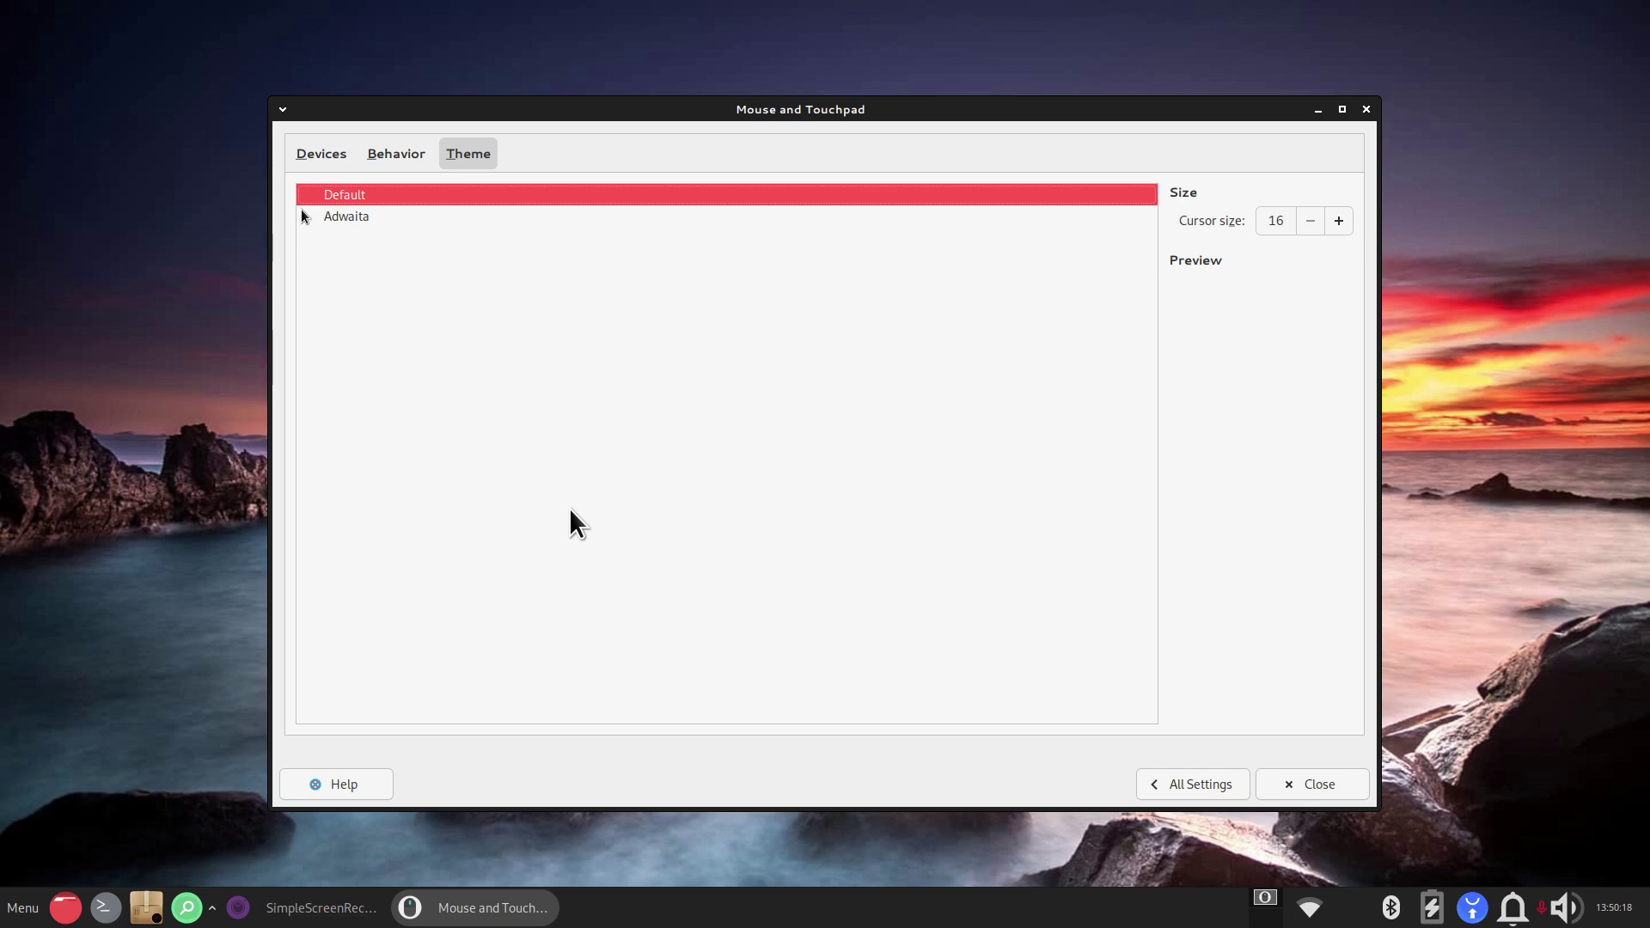
pyautogui.click(1186, 785)
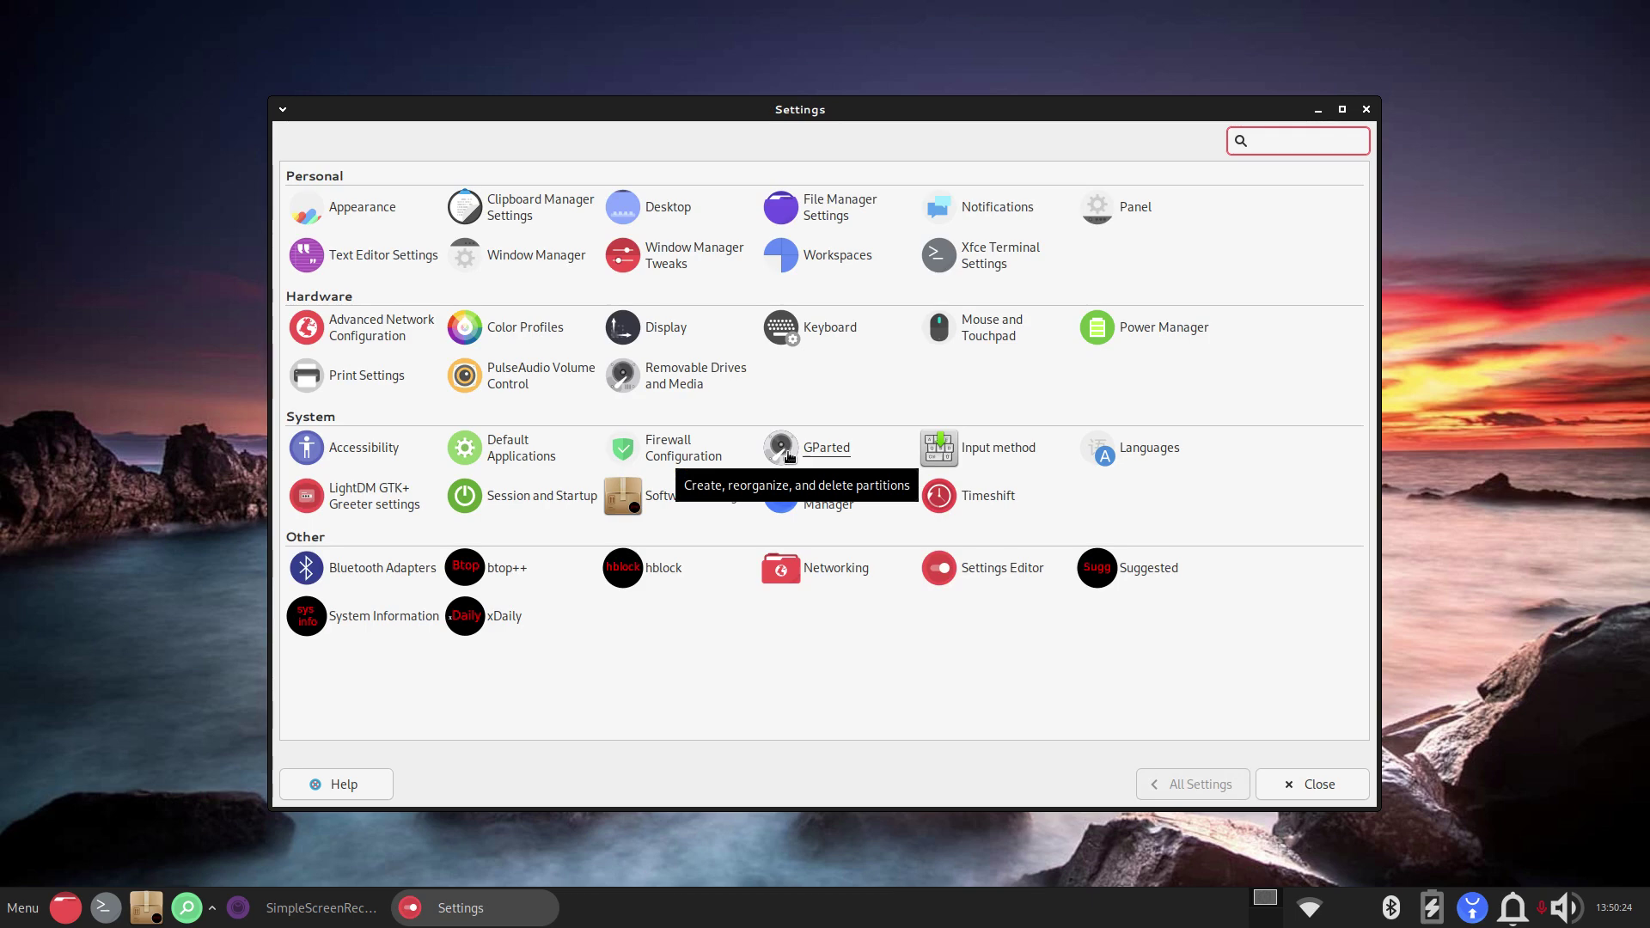
# Step: Check the configured Brother printer in Print Settings and close that window
pyautogui.click(358, 376)
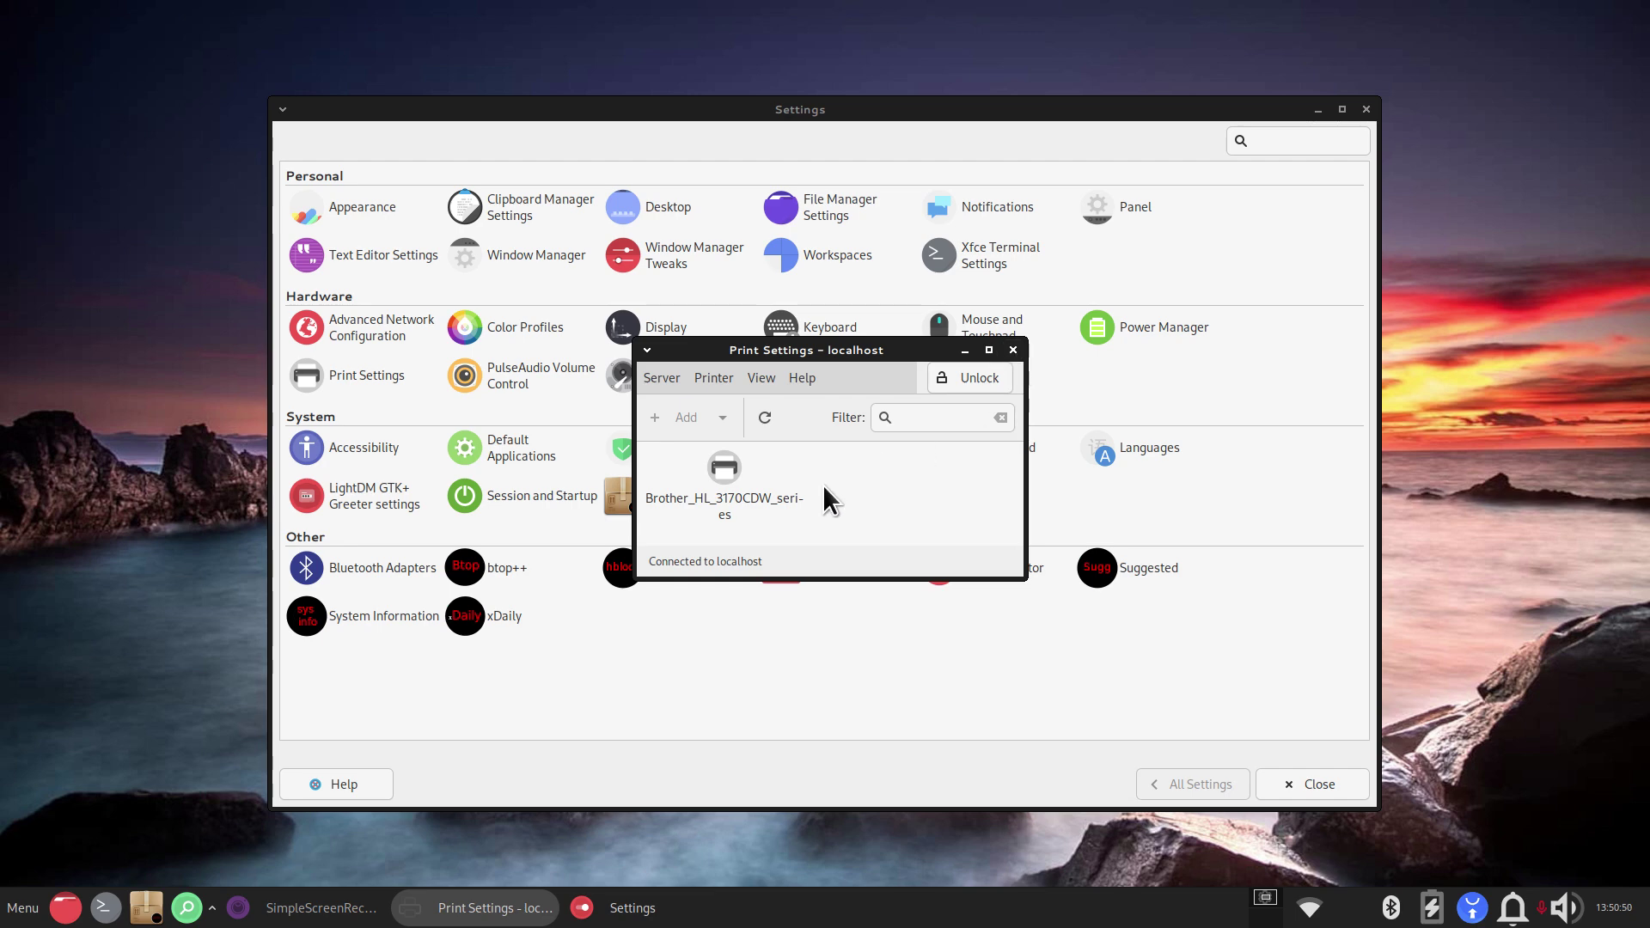
pyautogui.click(1013, 350)
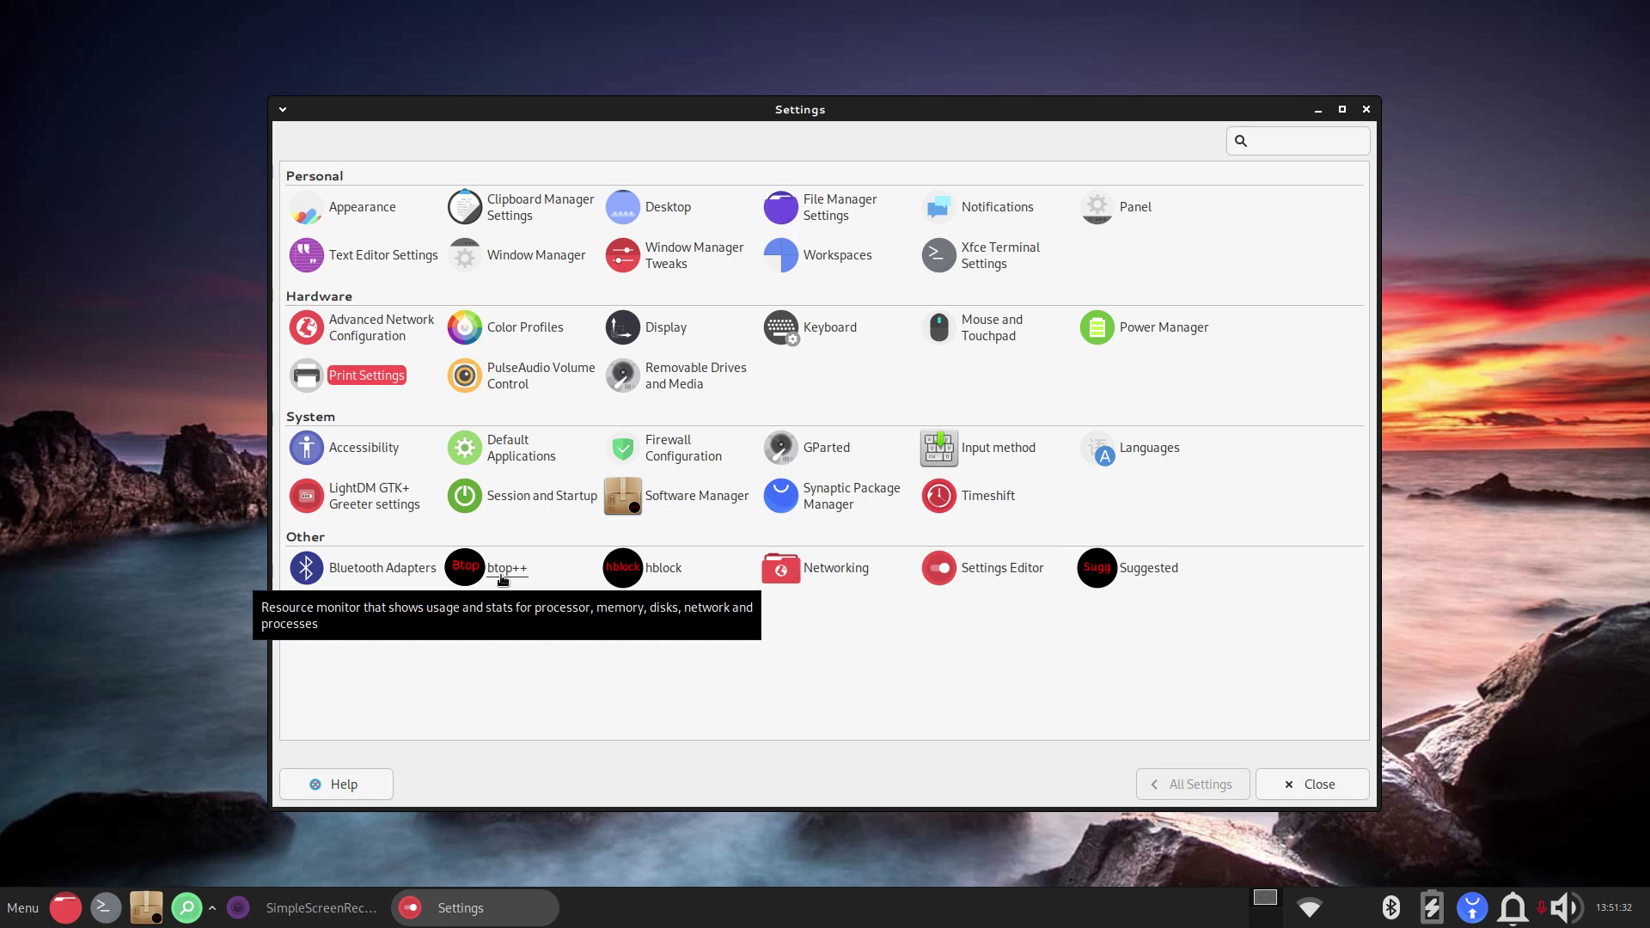
pyautogui.click(1312, 779)
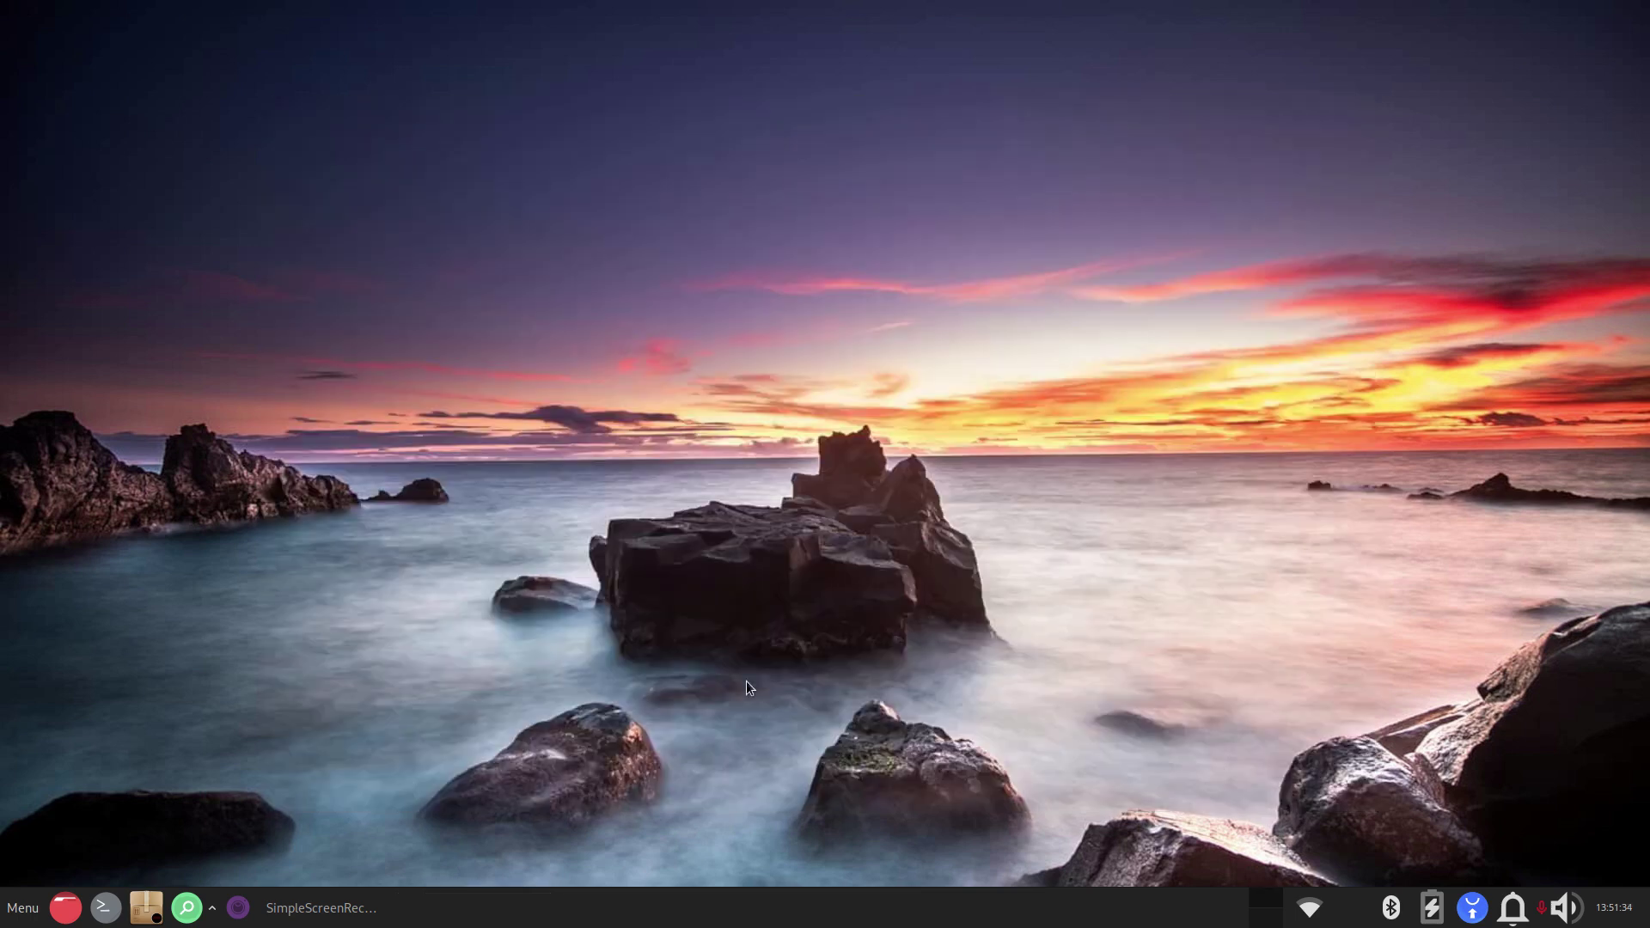
pyautogui.click(21, 911)
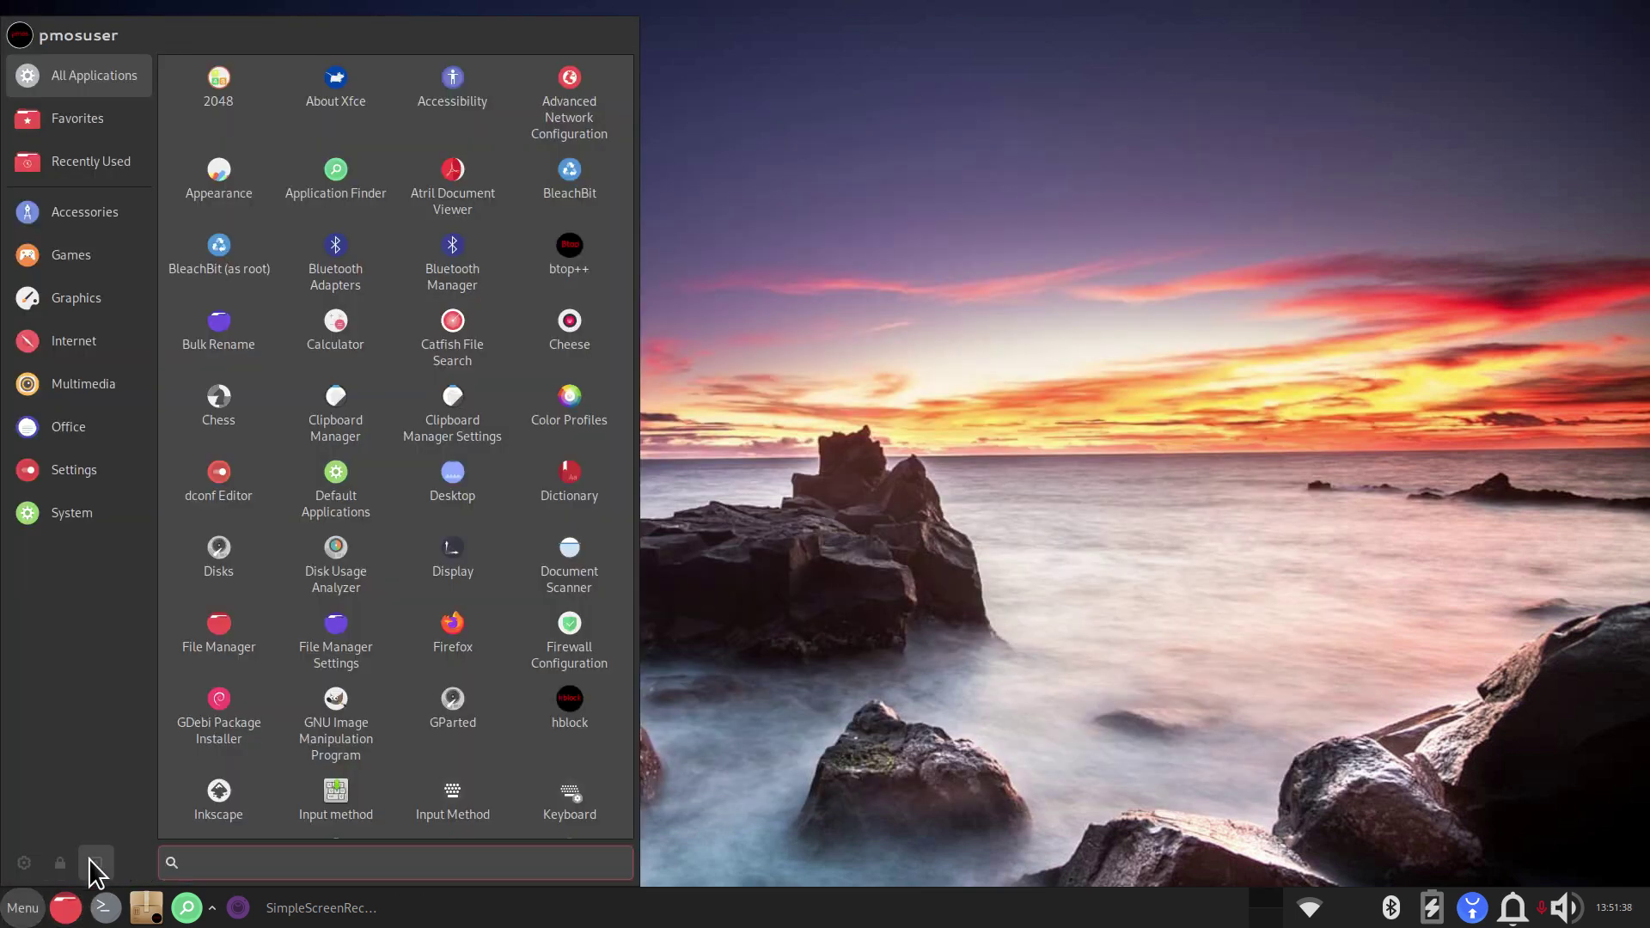
pyautogui.click(93, 861)
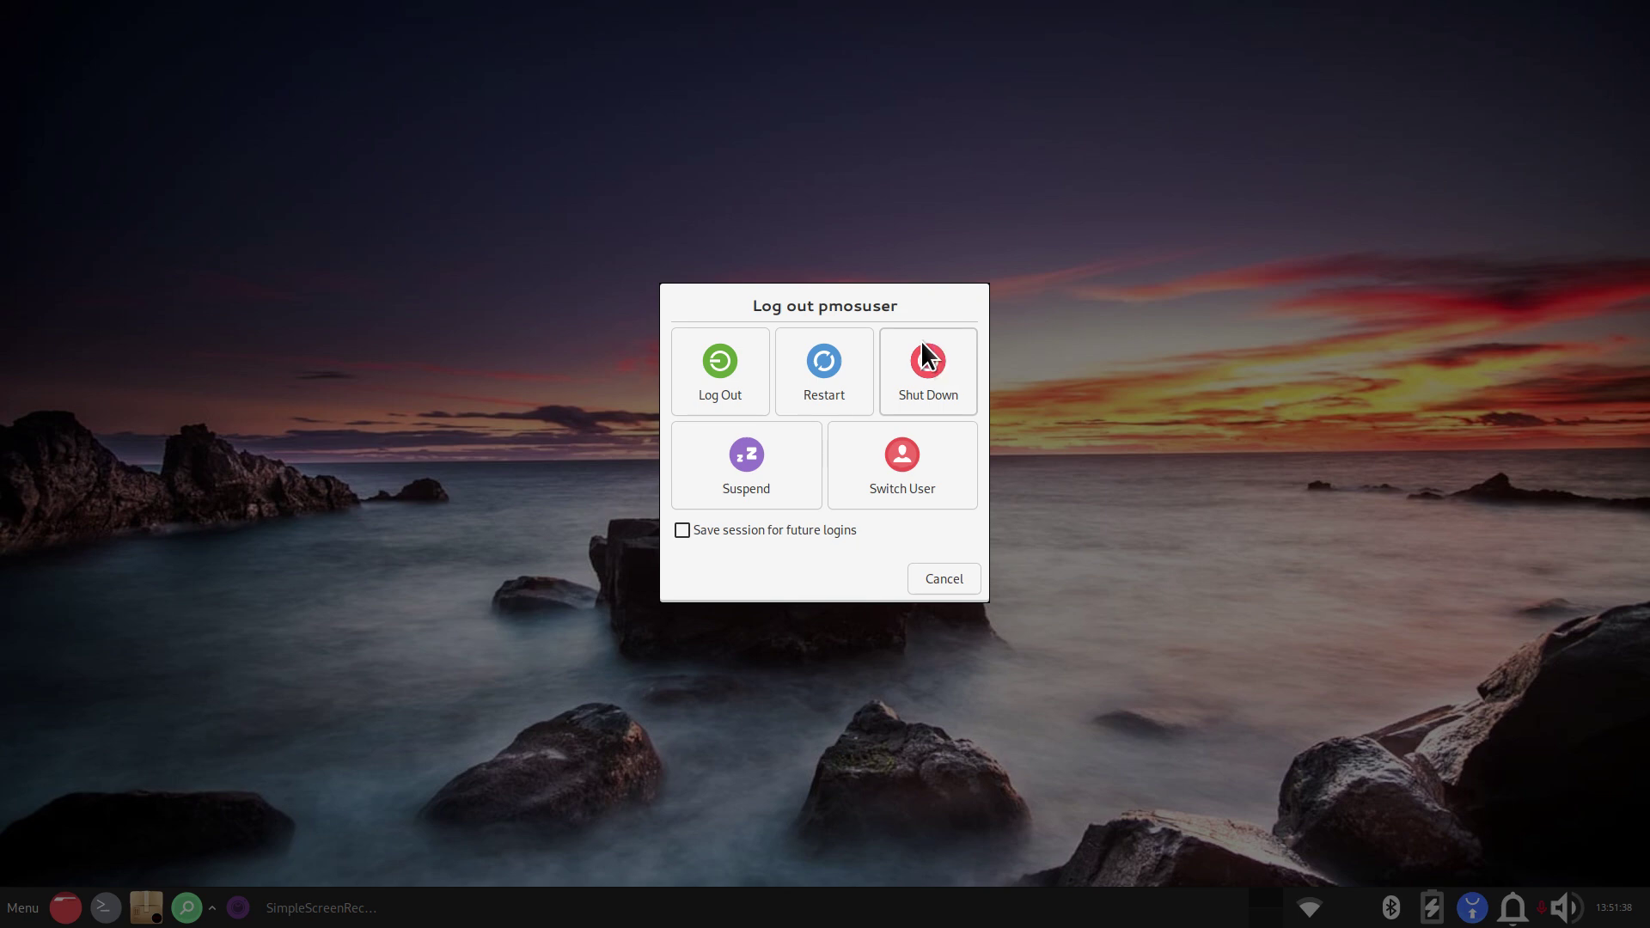
pyautogui.click(949, 580)
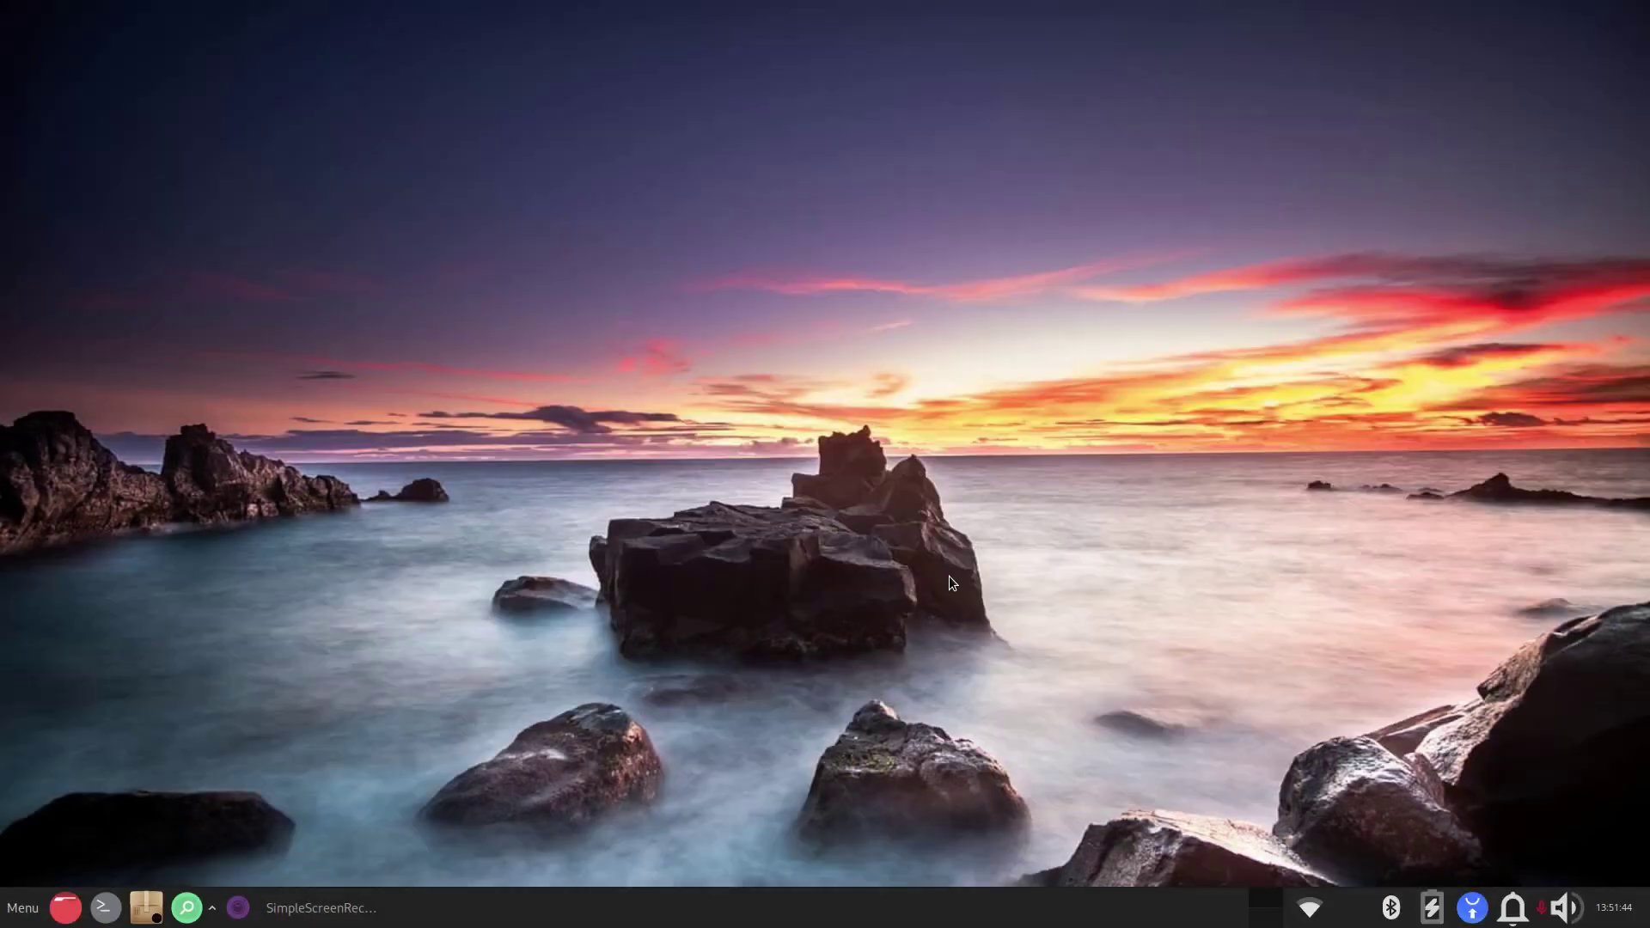
pyautogui.rightClick(478, 62)
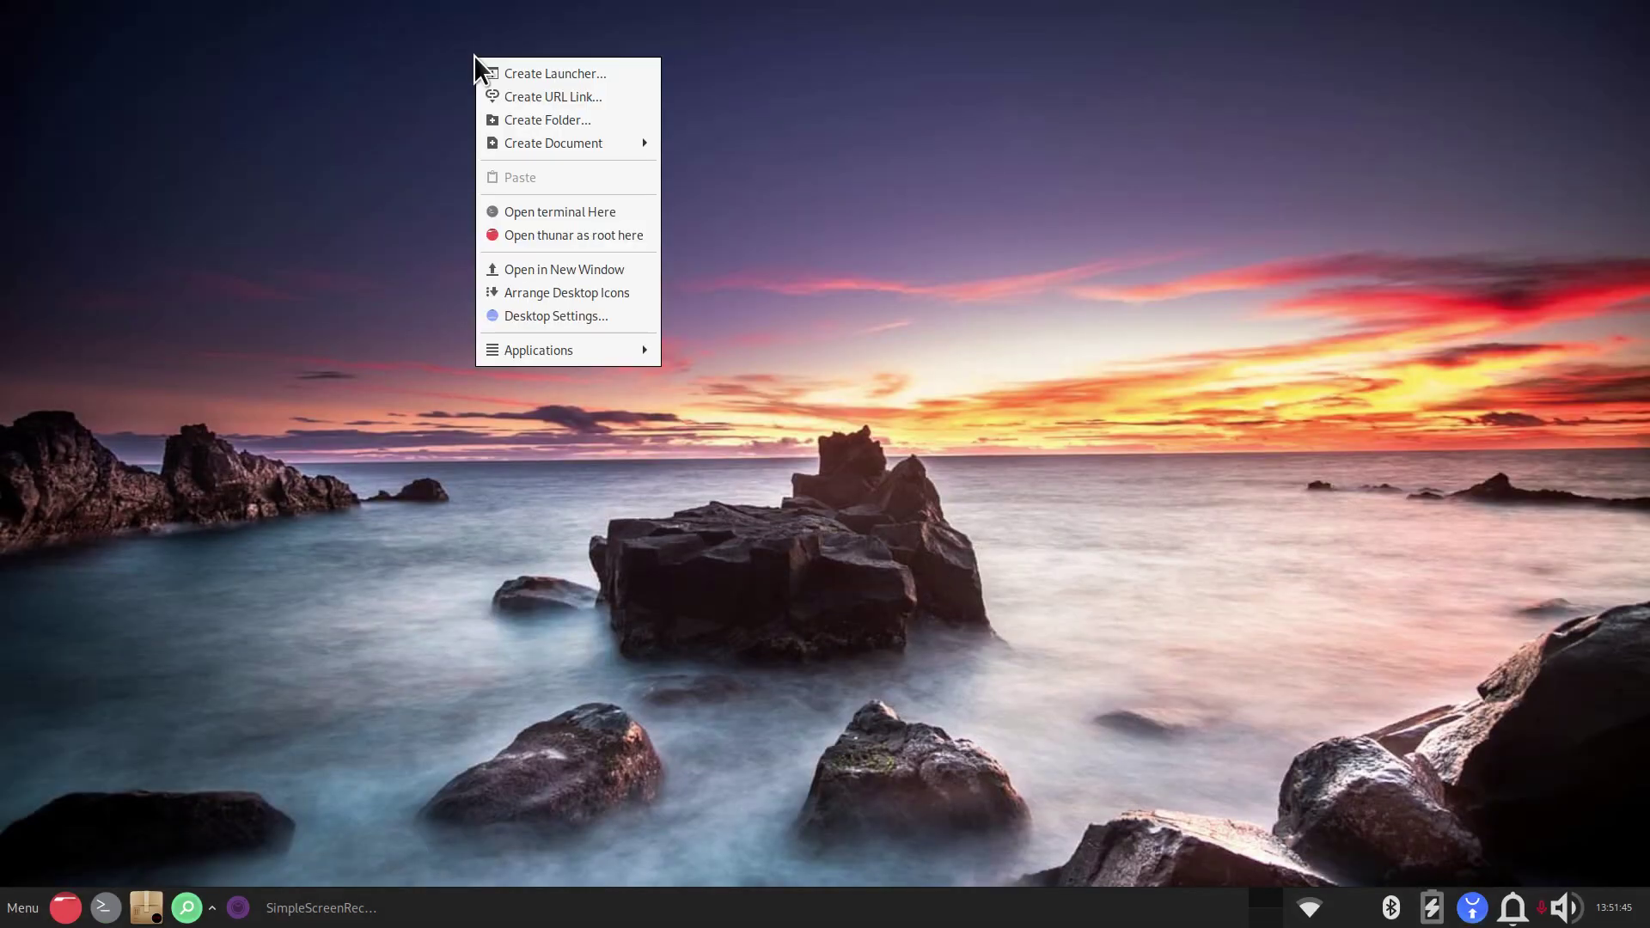
pyautogui.click(578, 79)
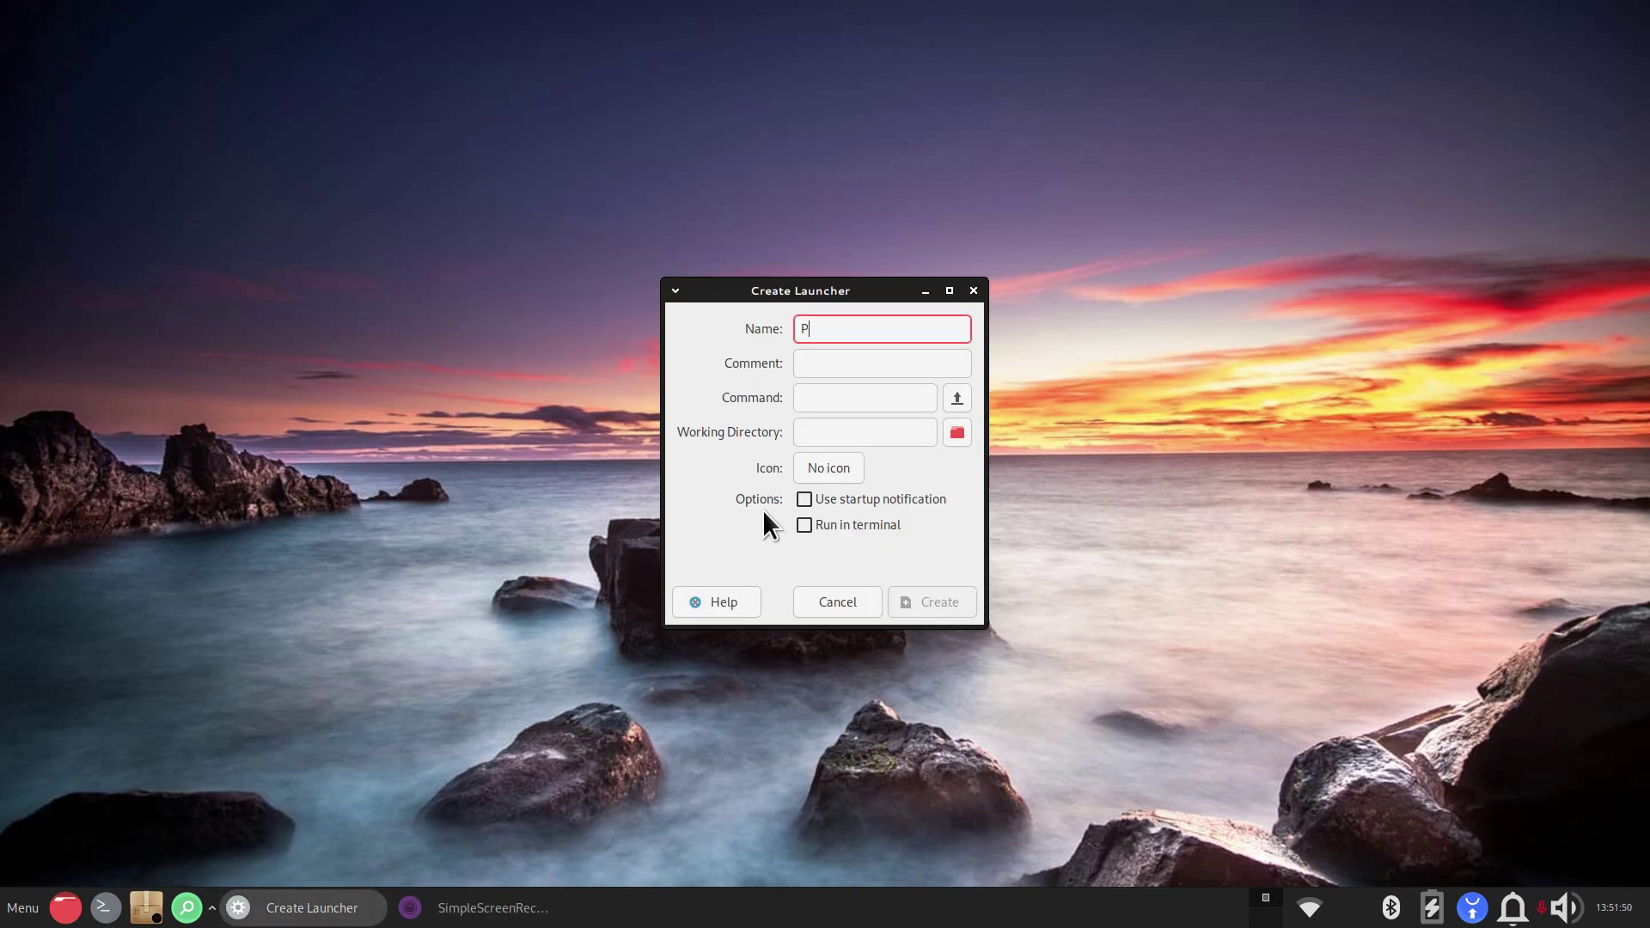
pyautogui.write('PowerO')
pyautogui.press('BackSpace')
pyautogui.press('BackSpace')
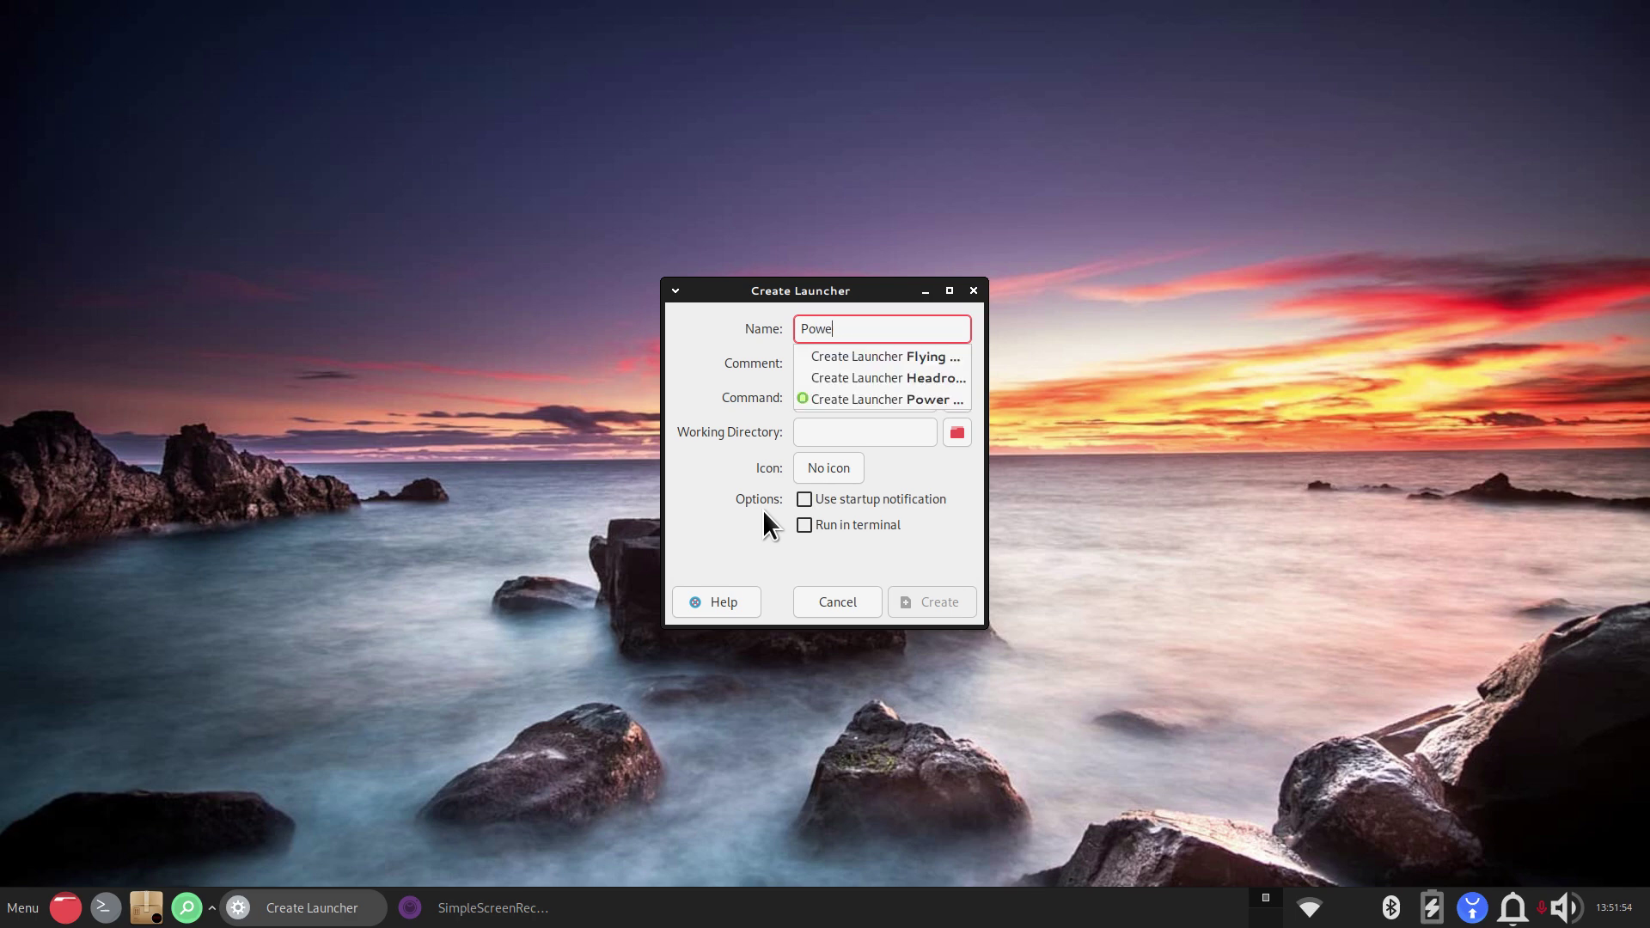
pyautogui.click(851, 398)
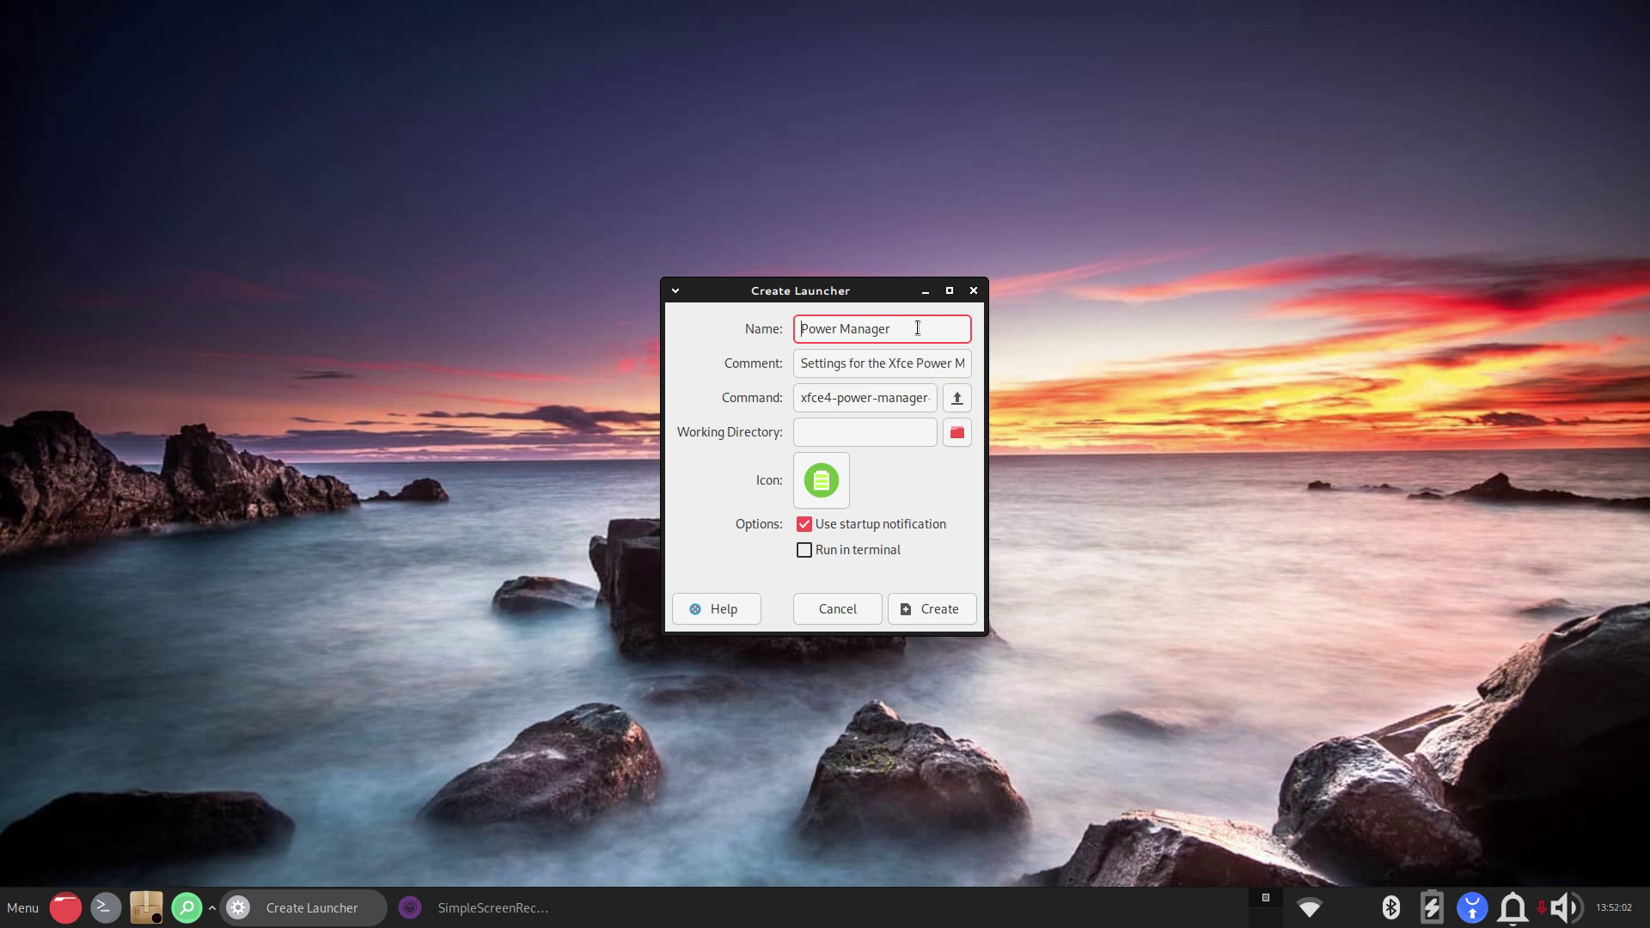
pyautogui.moveTo(918, 330); pyautogui.dragTo(745, 329)
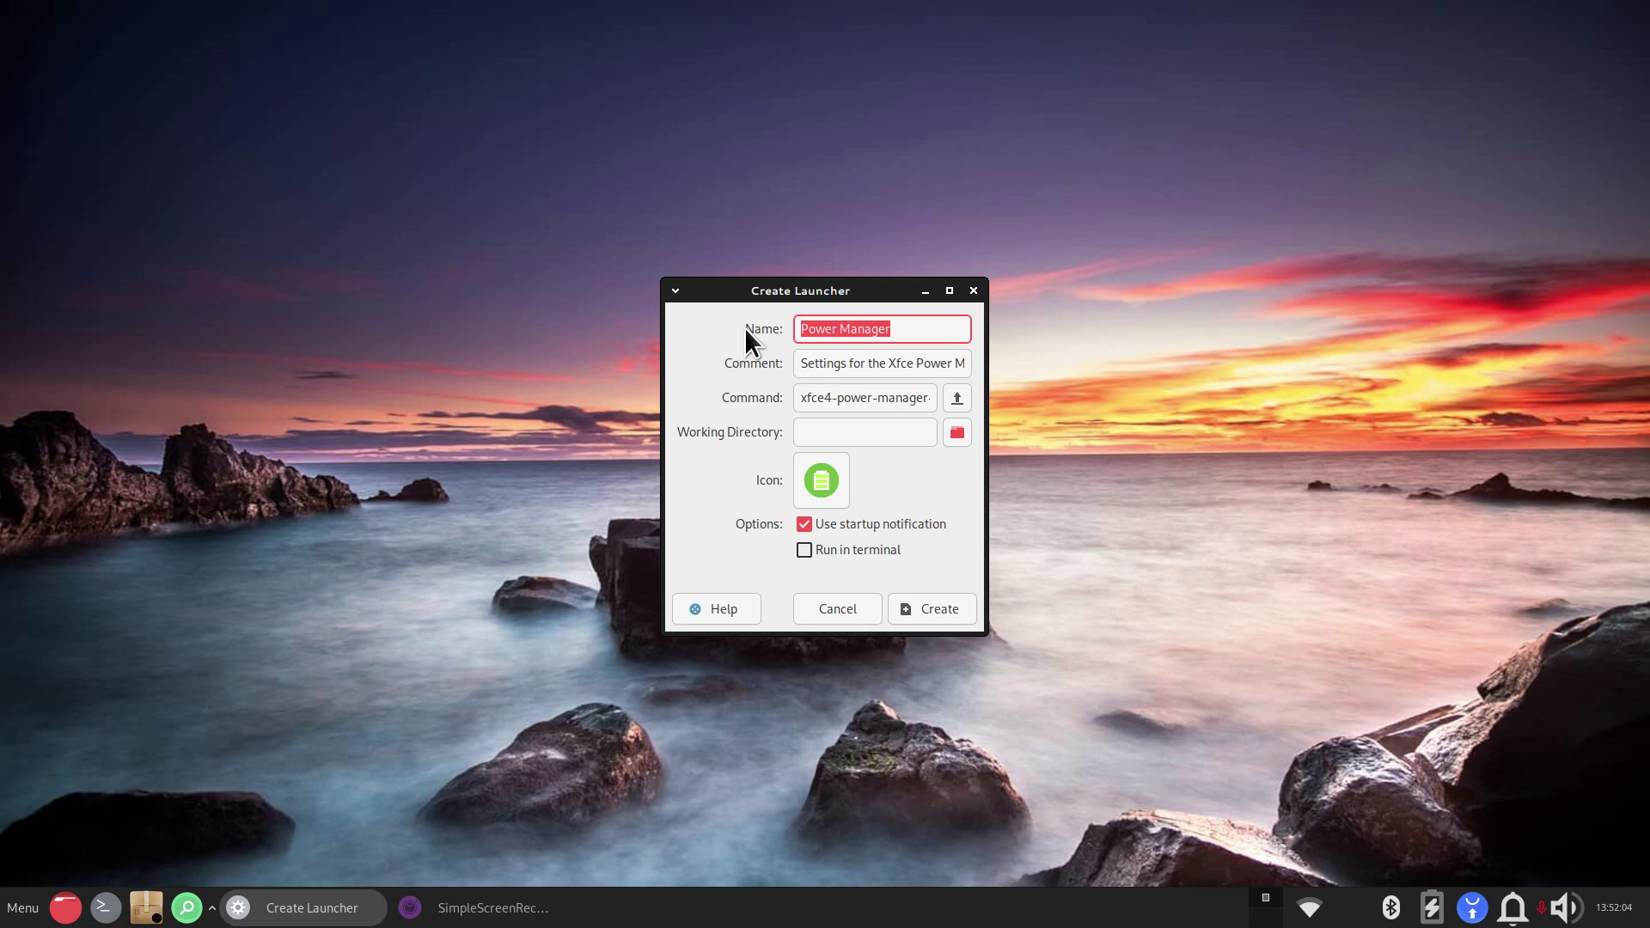
pyautogui.write('Power')
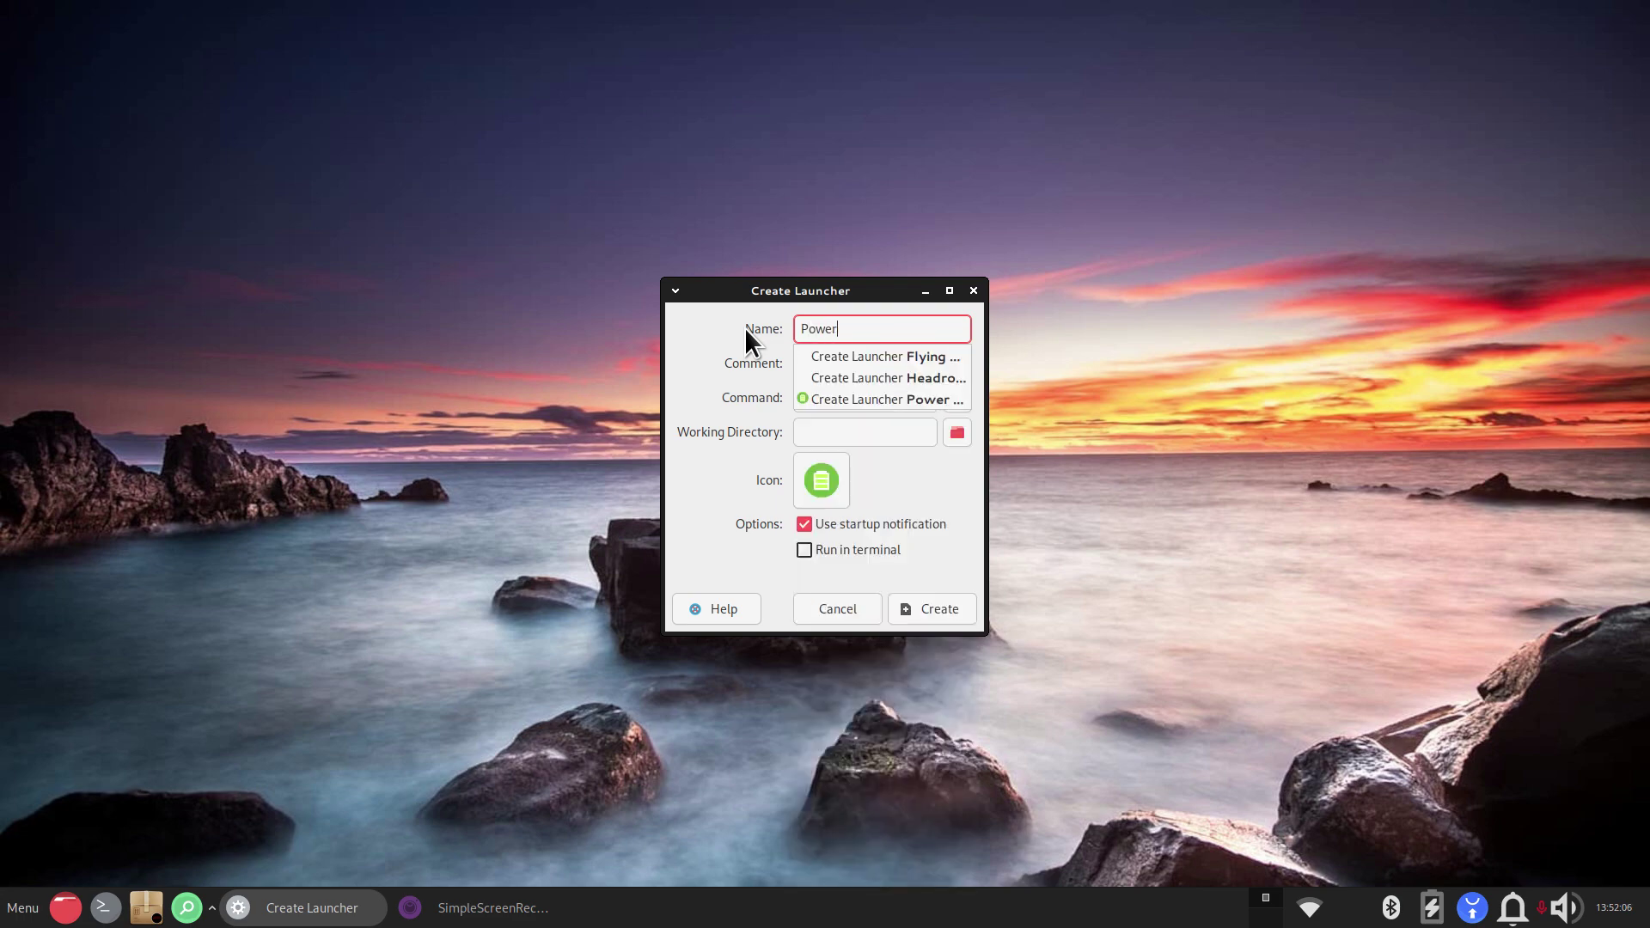
pyautogui.write('OFF')
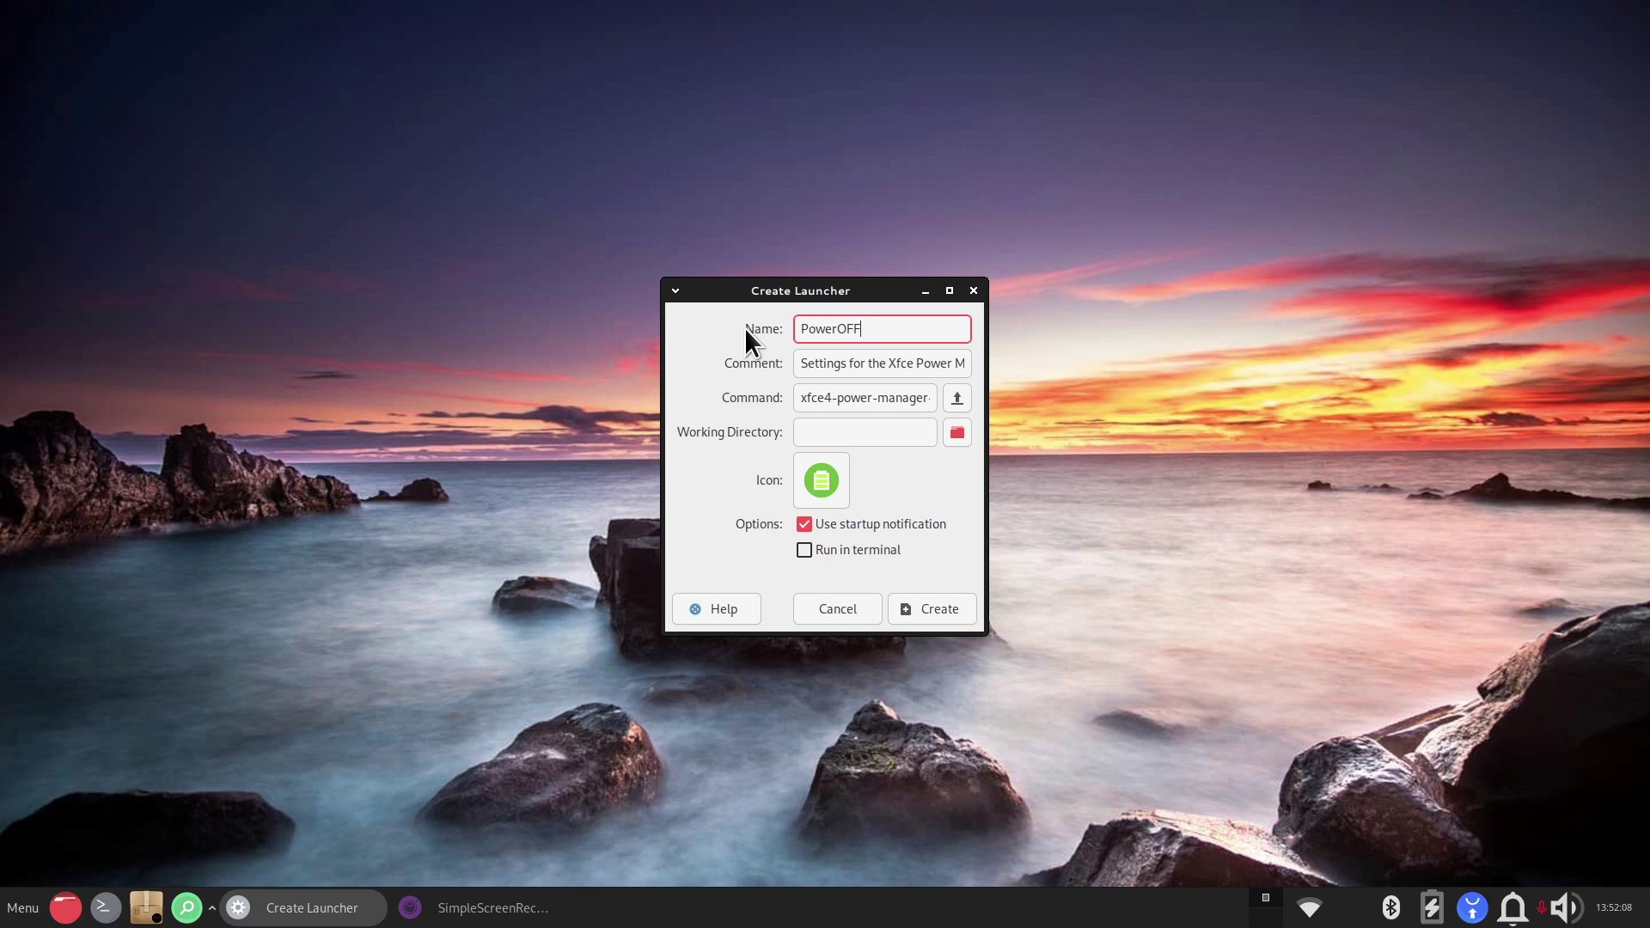
pyautogui.click(845, 610)
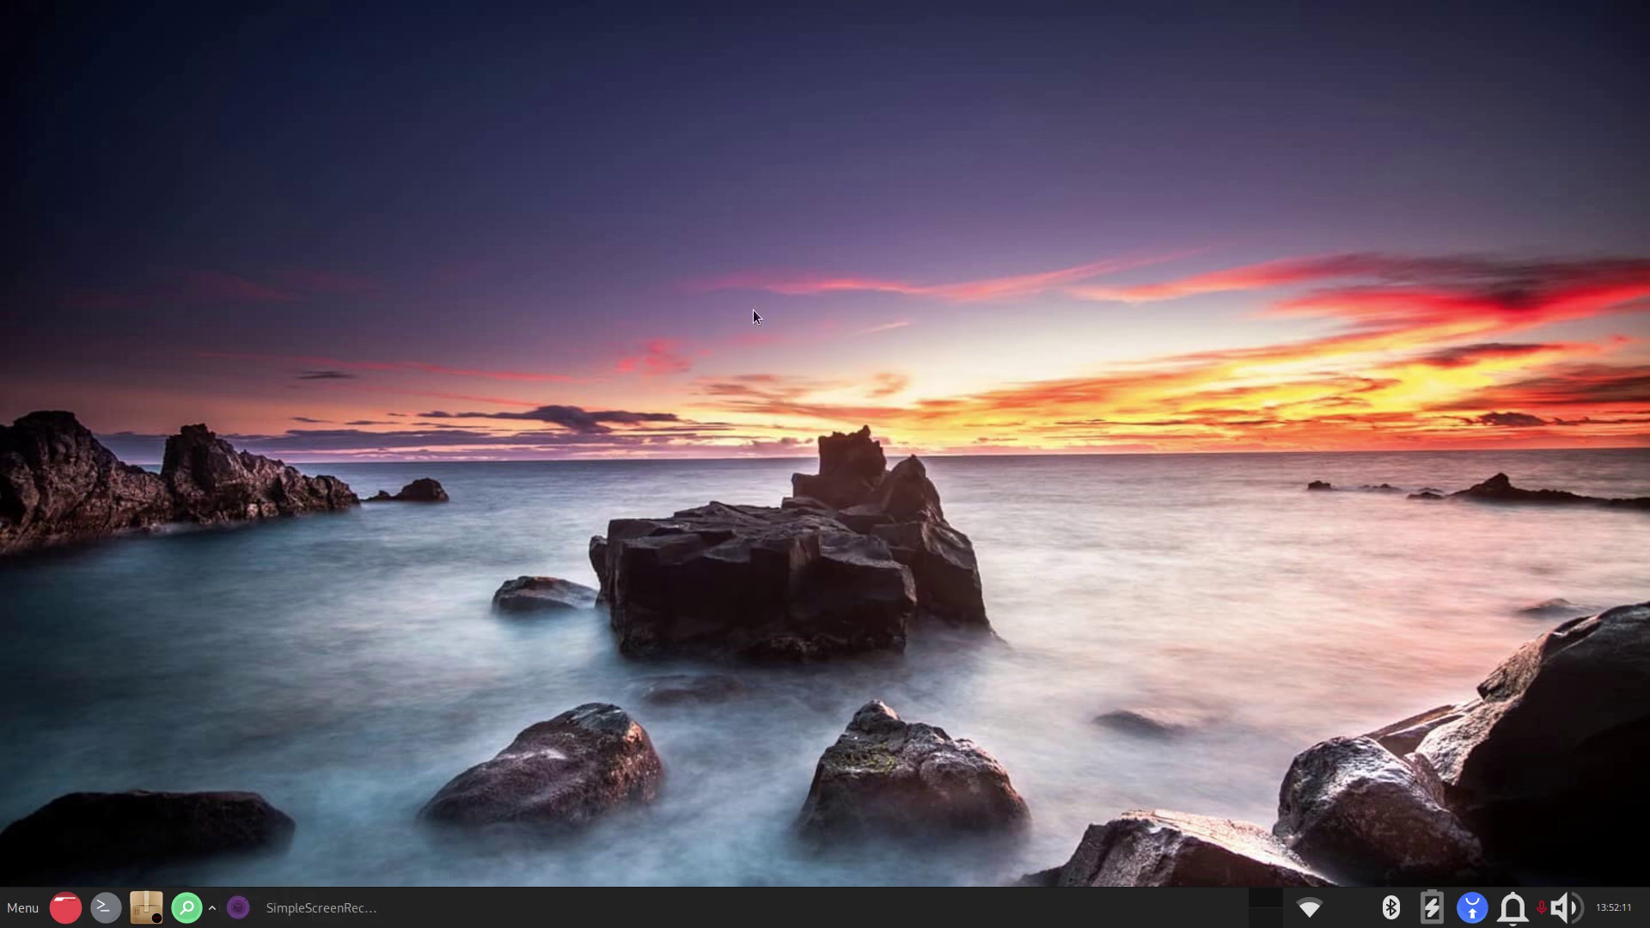
# Step: Start a new desktop launcher named Poweroff with the command systemctl poweroff
pyautogui.rightClick(595, 83)
pyautogui.click(652, 100)
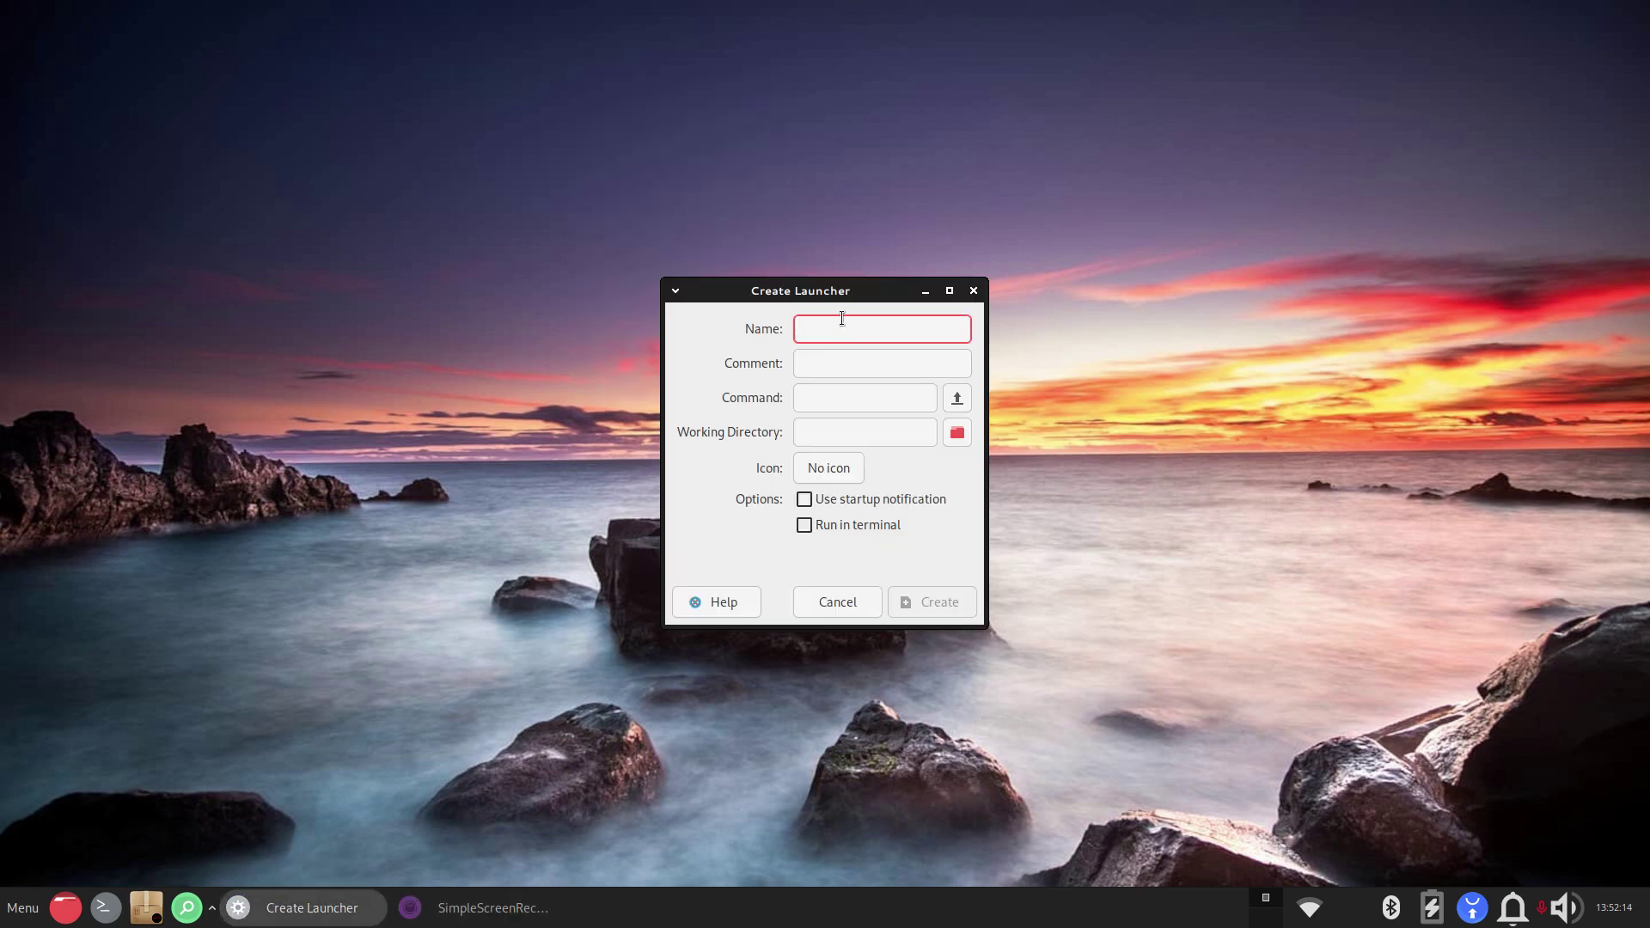
pyautogui.write('Power')
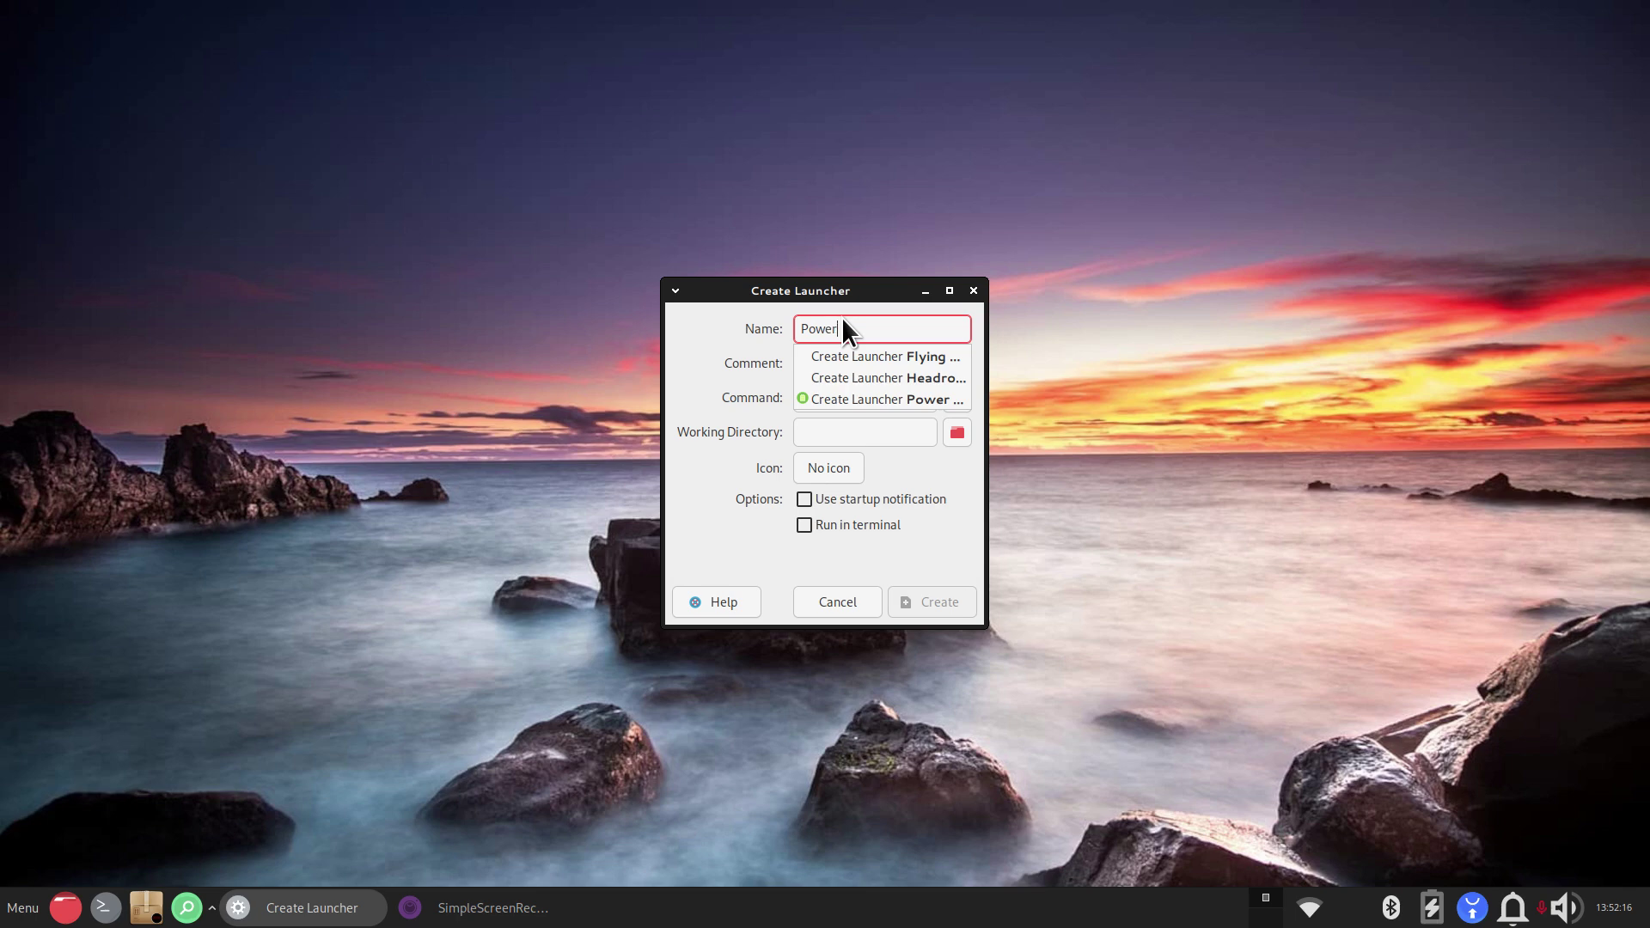
pyautogui.write('off')
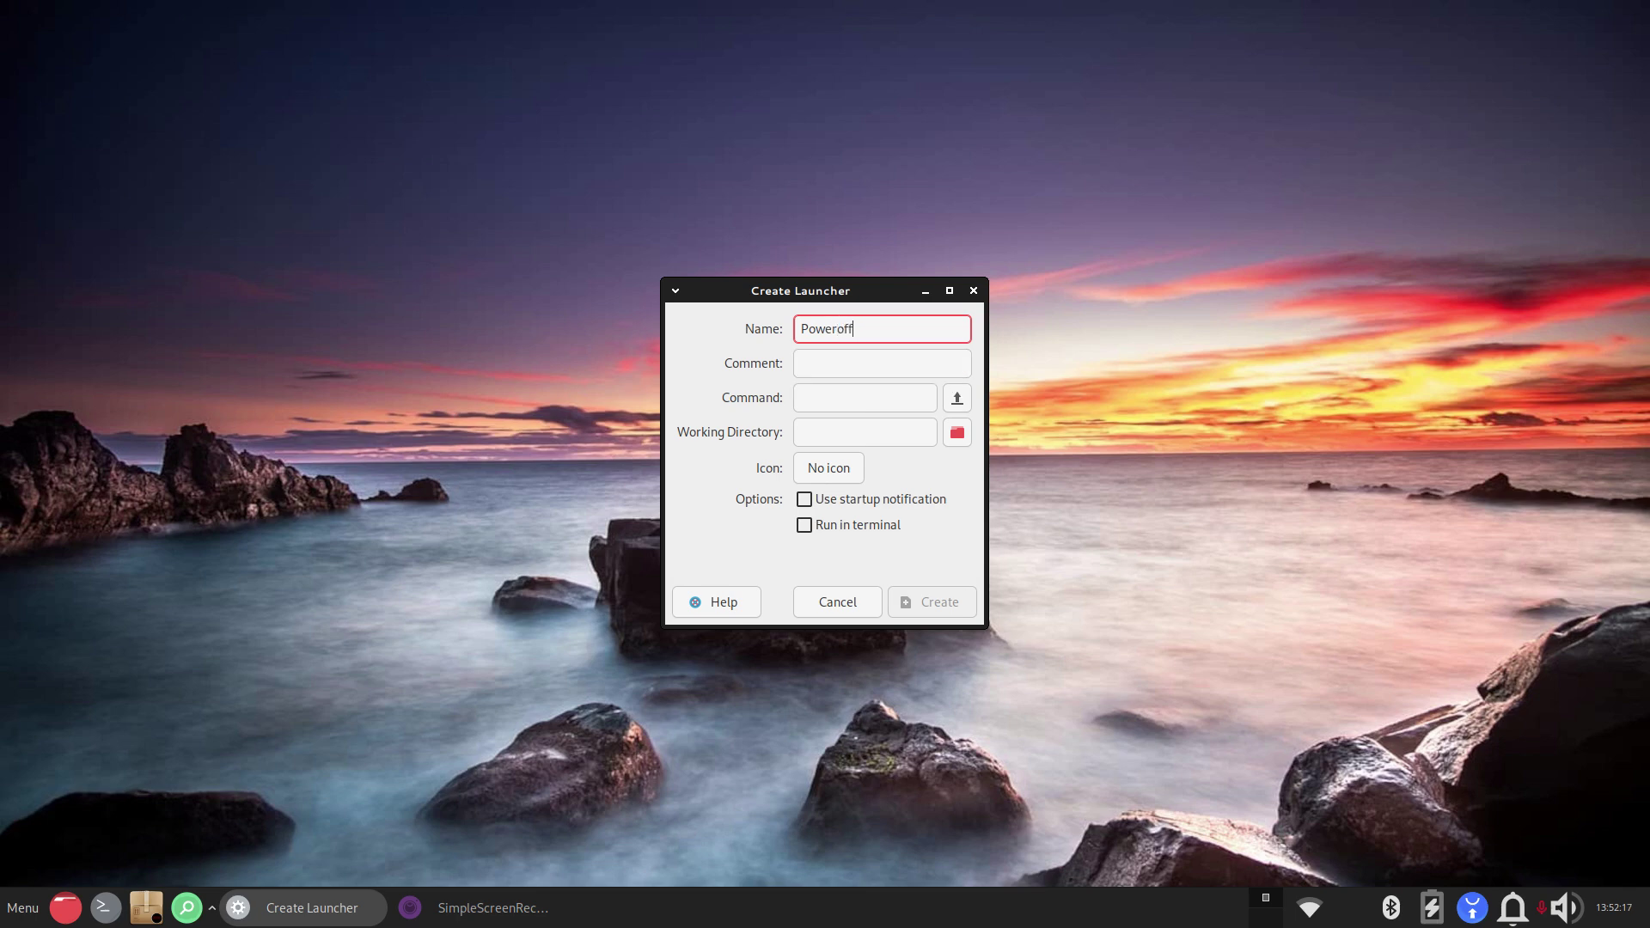
pyautogui.click(833, 398)
pyautogui.write('s')
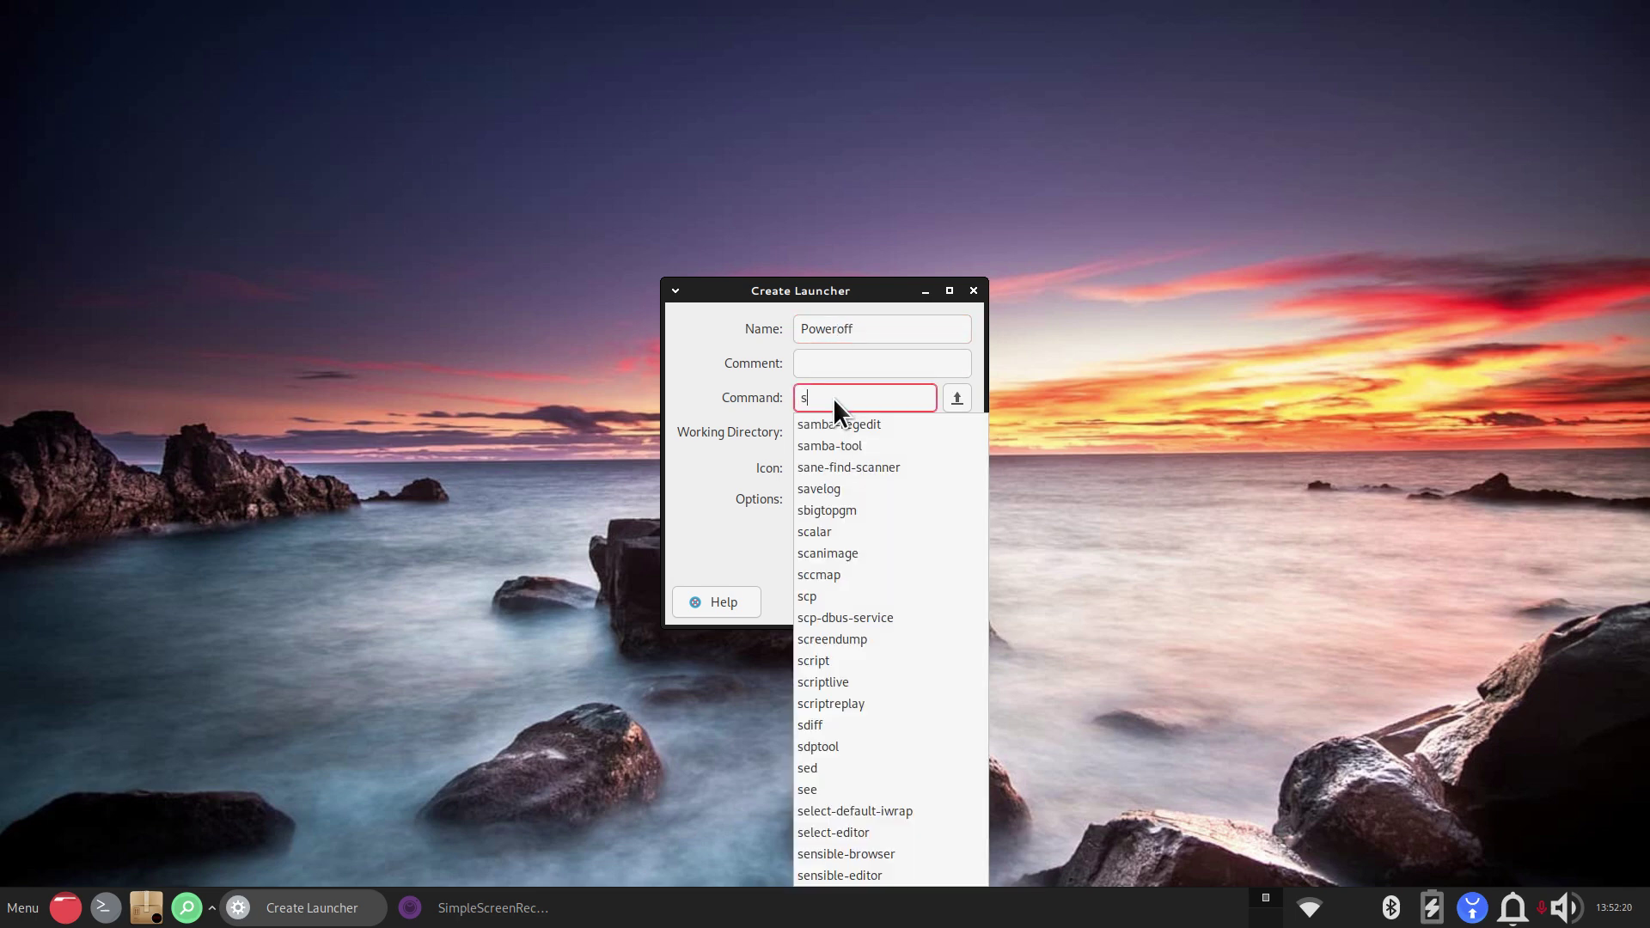
pyautogui.write('ystemc')
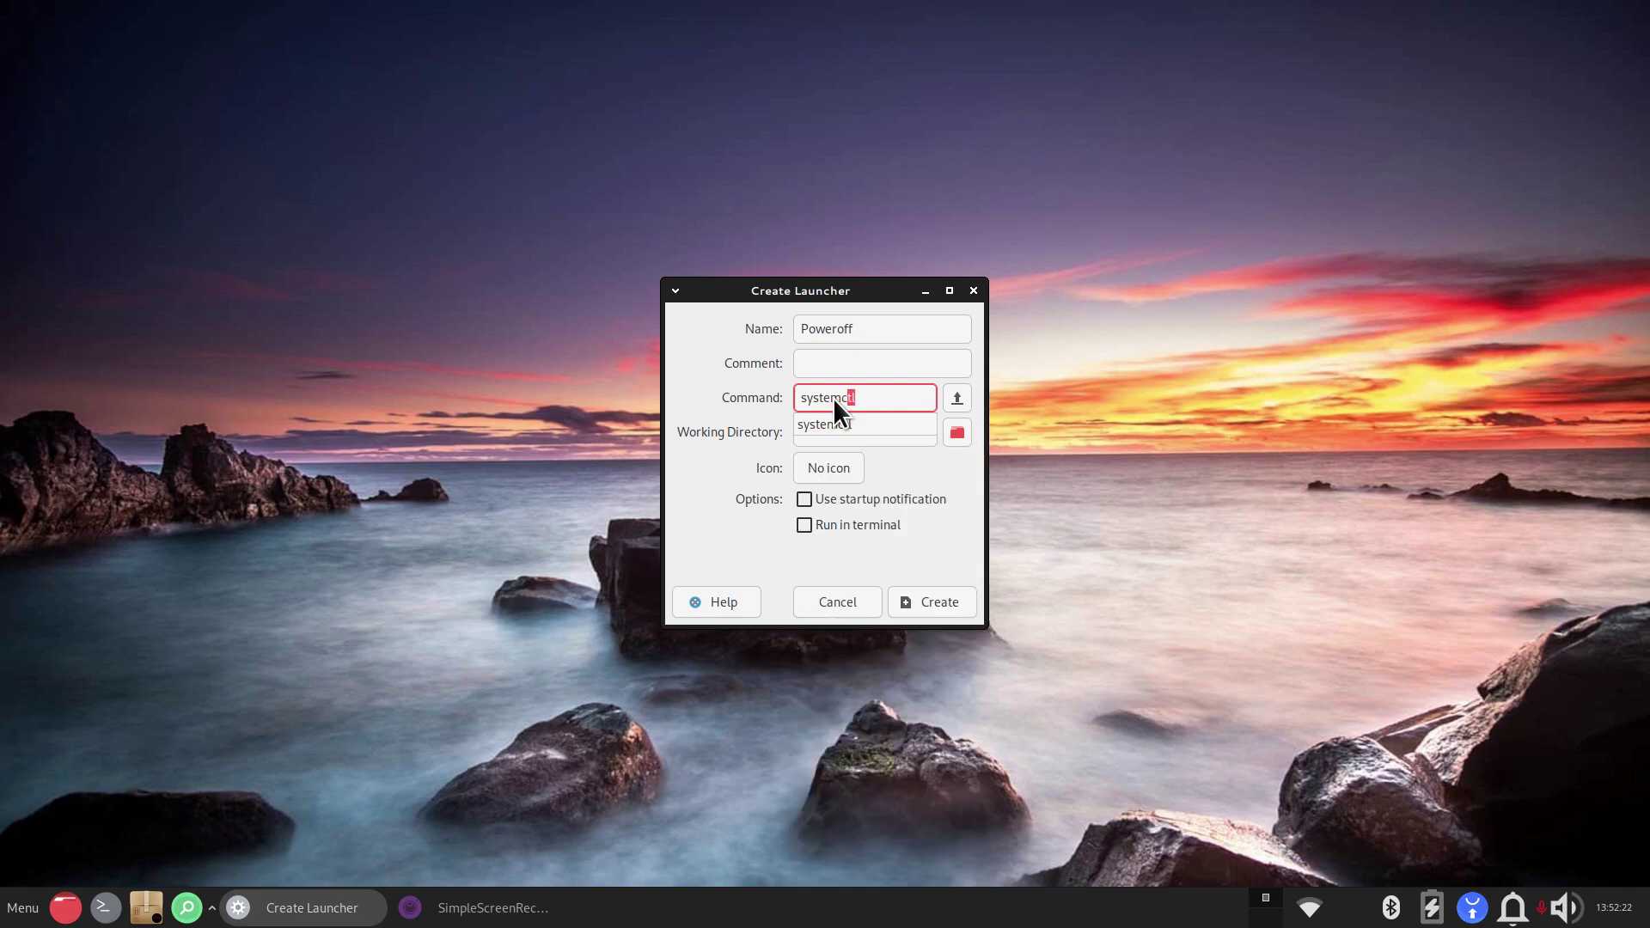
pyautogui.write('tl poweroff')
# Step: Give the launcher the red system-shutdown icon (searched 'shut') and create it on the desktop
pyautogui.click(813, 464)
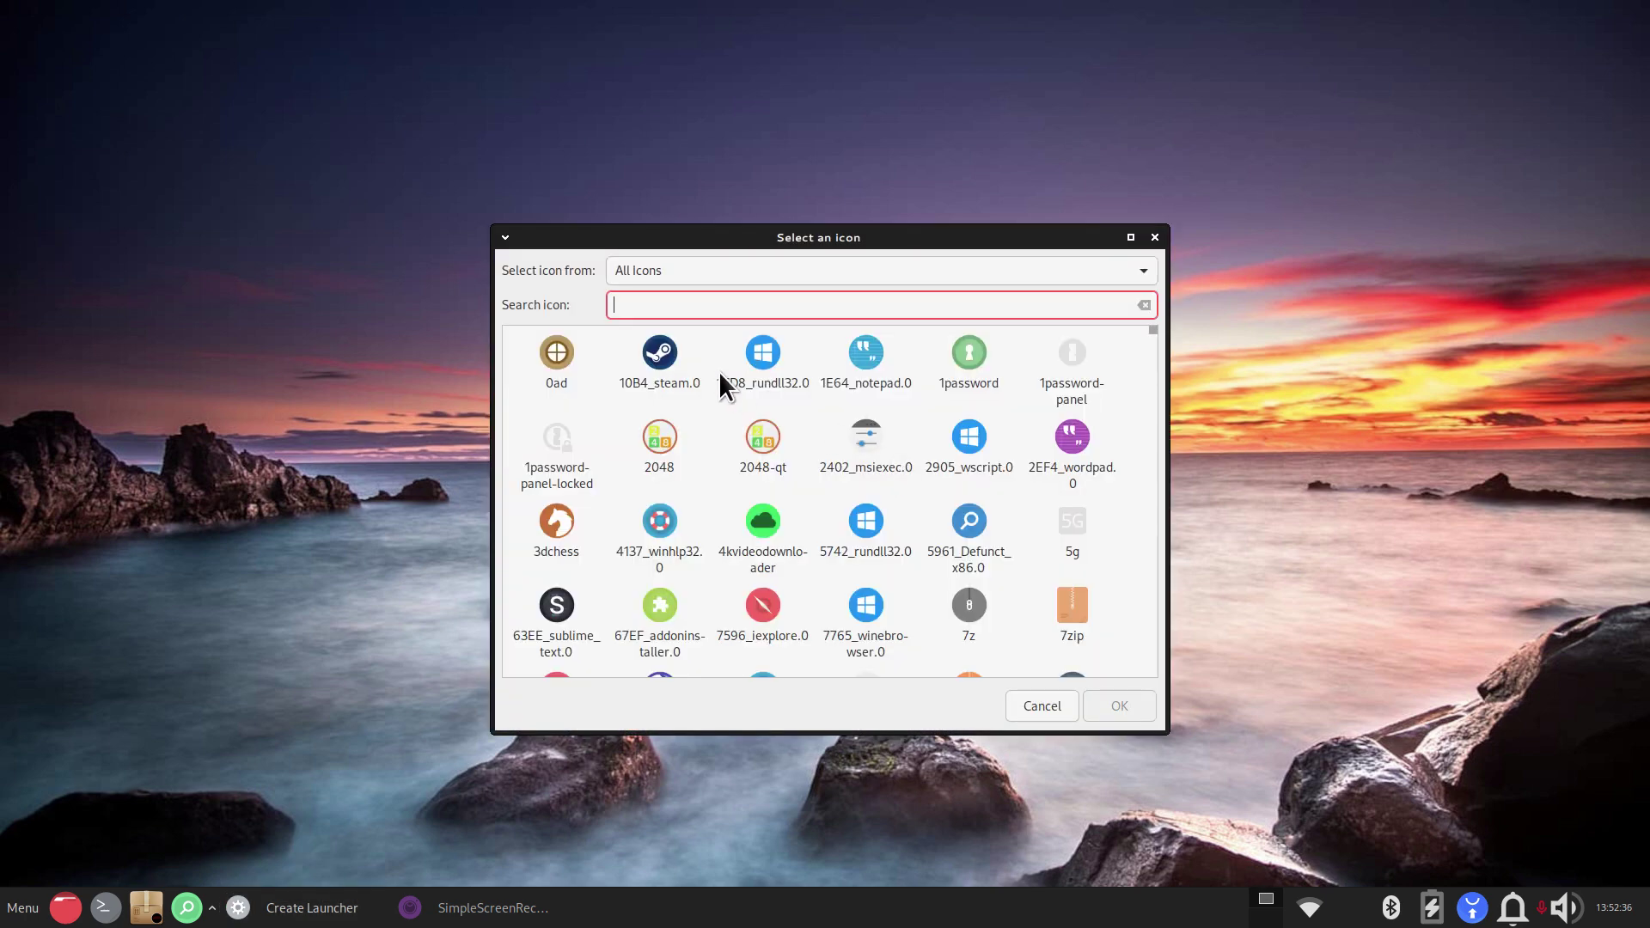
pyautogui.write('shut')
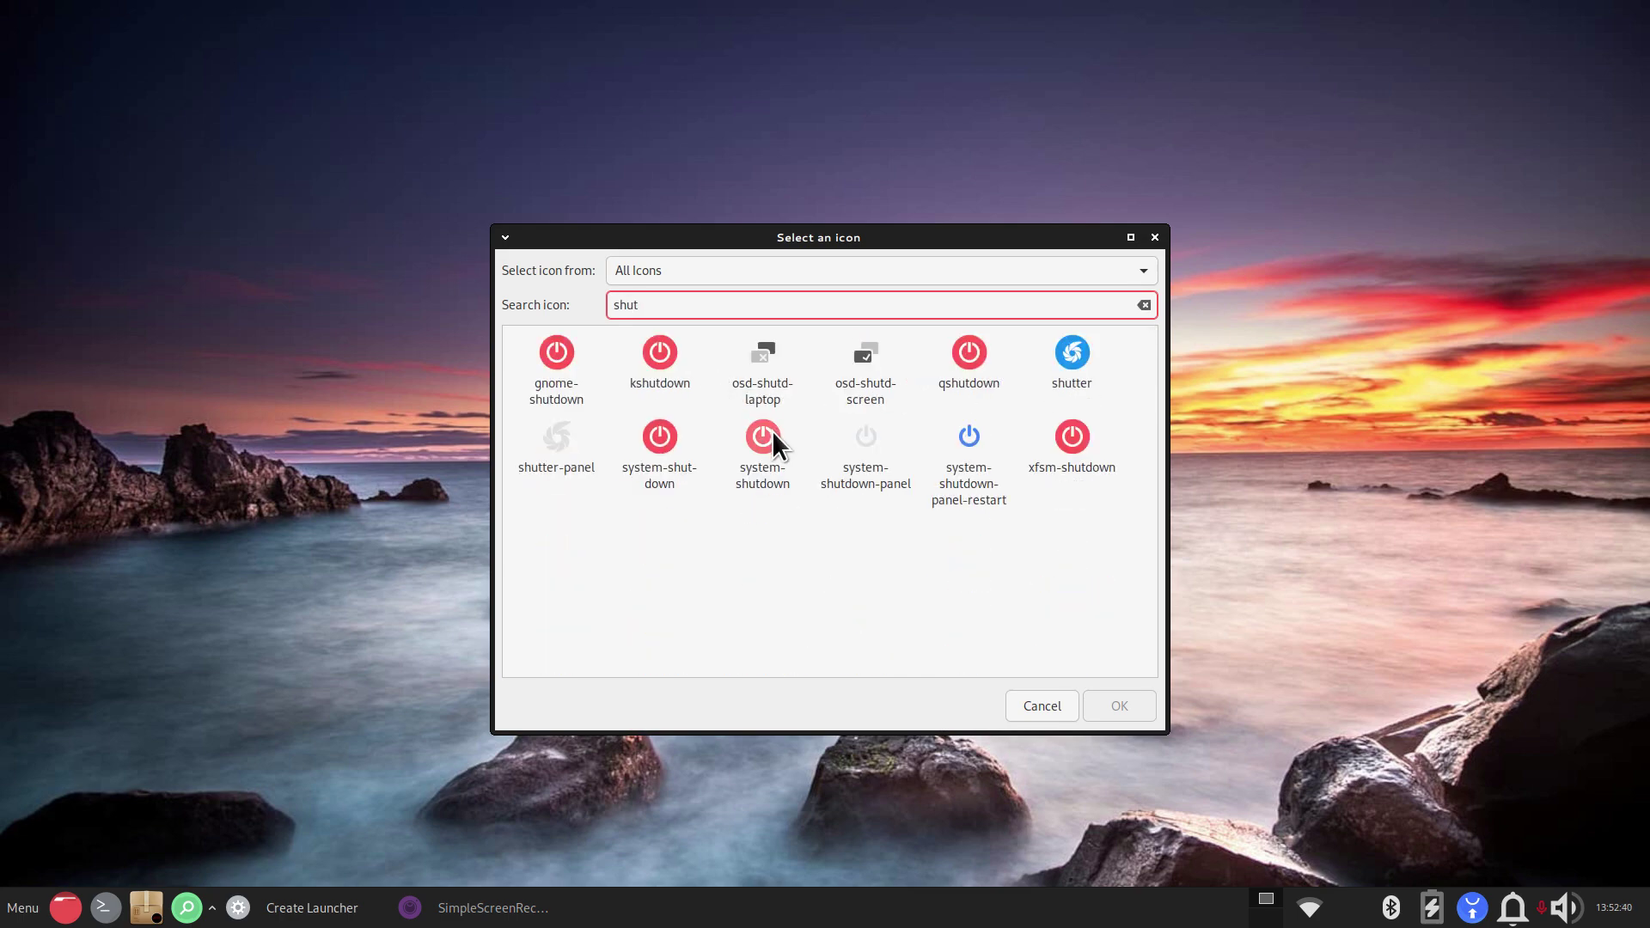
pyautogui.click(662, 432)
pyautogui.click(1119, 705)
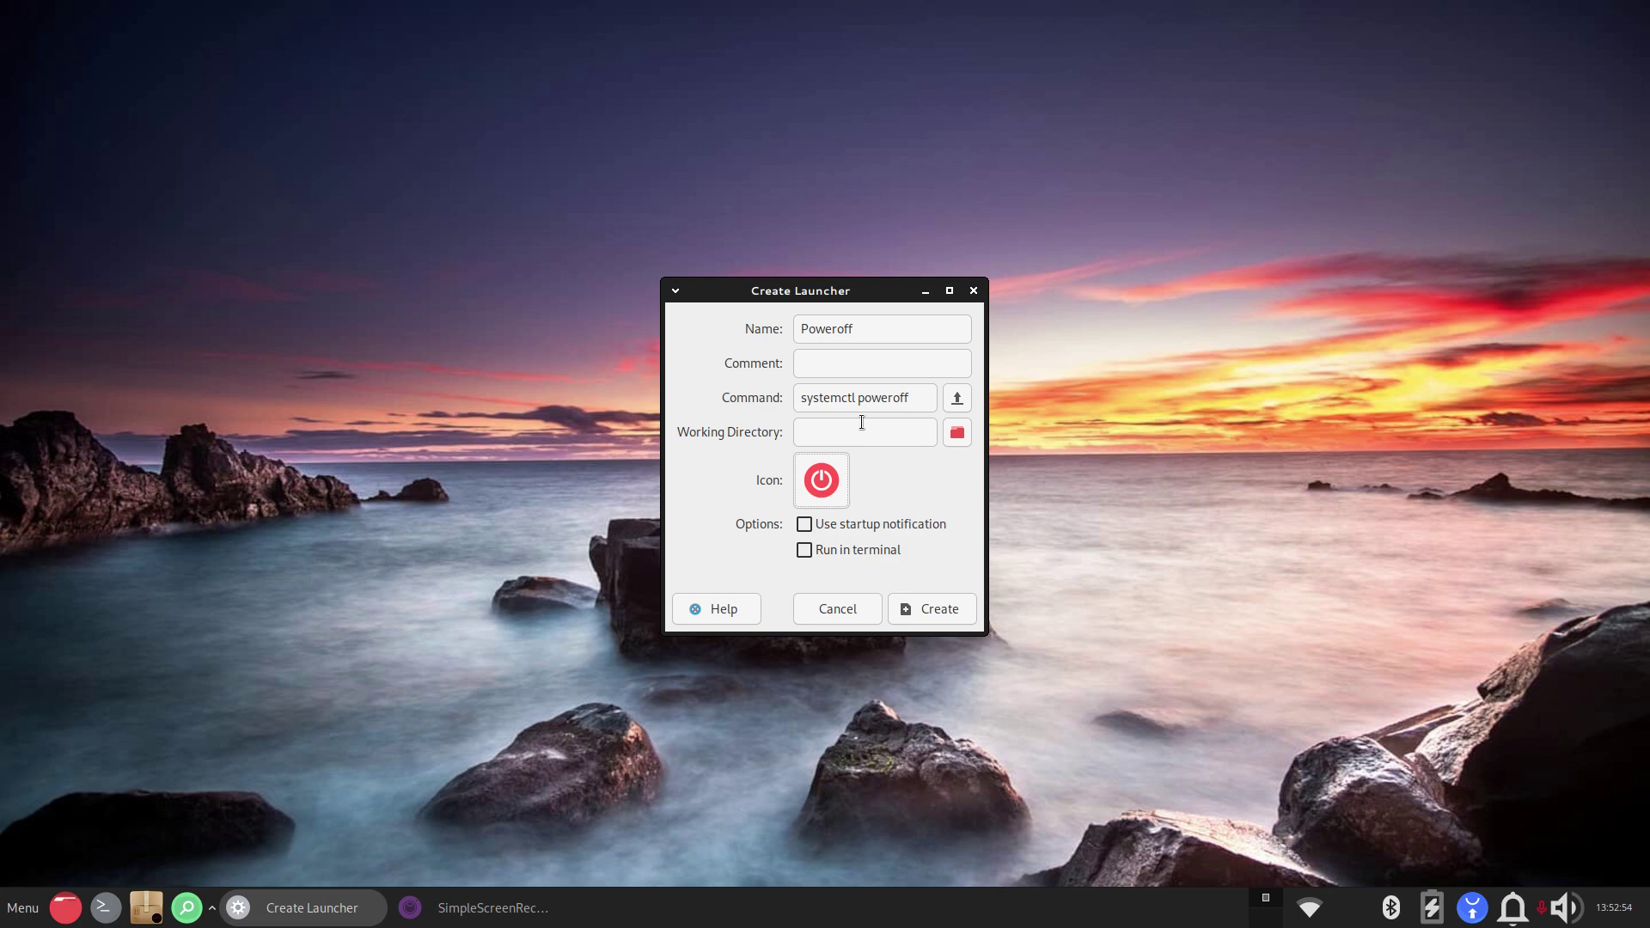
pyautogui.click(937, 609)
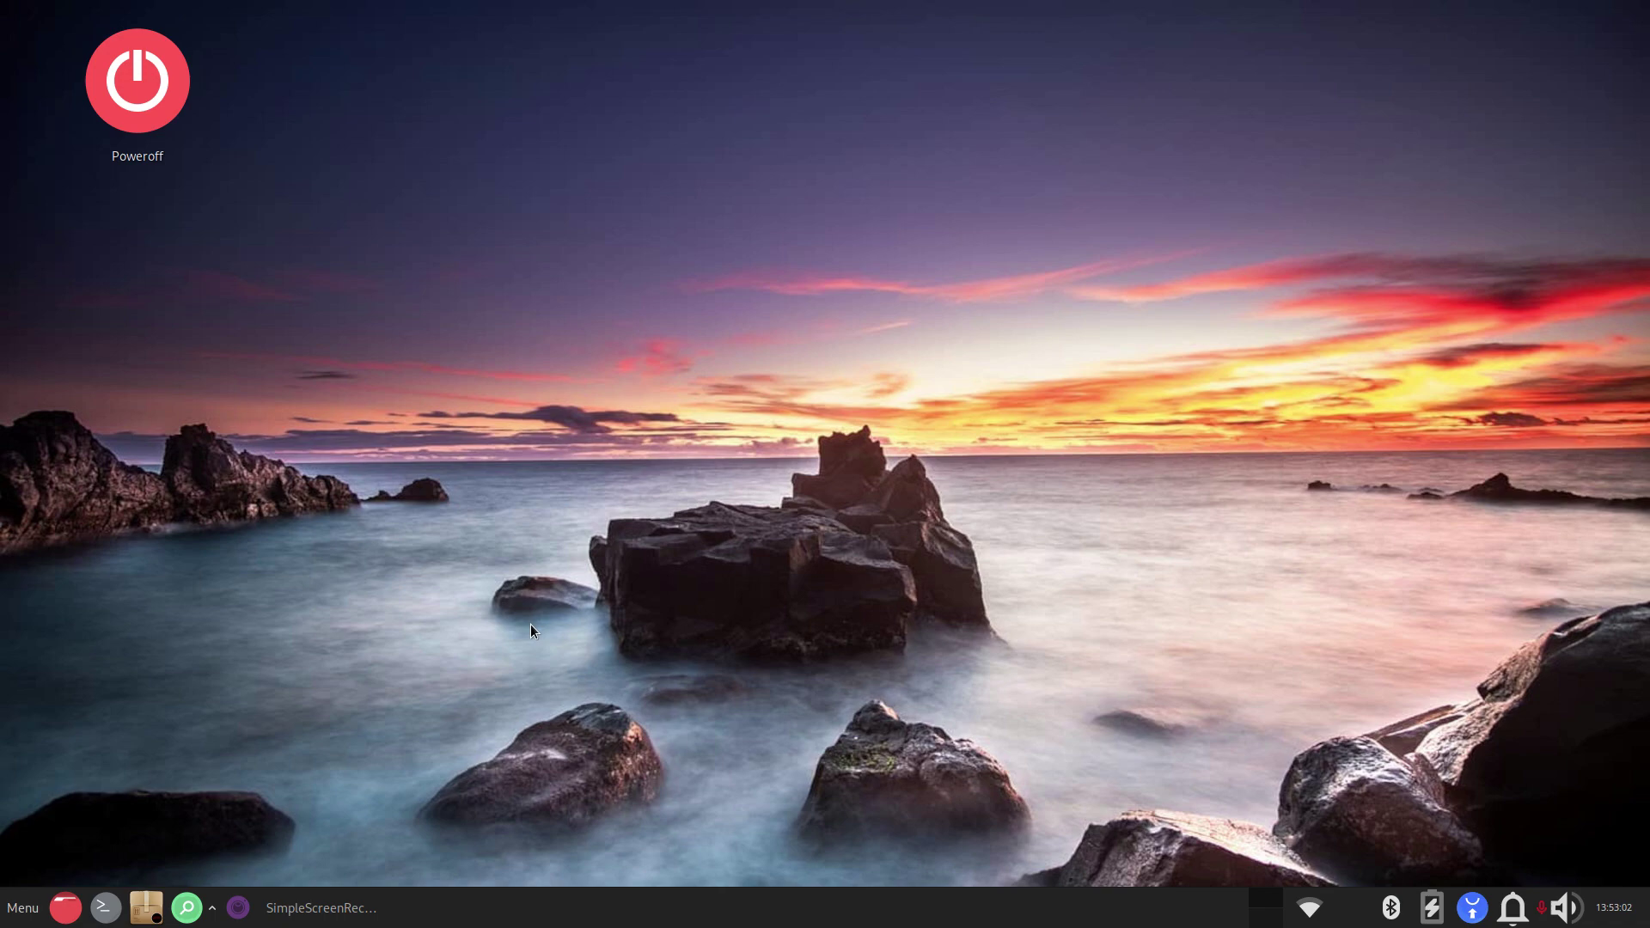
pyautogui.rightClick(787, 124)
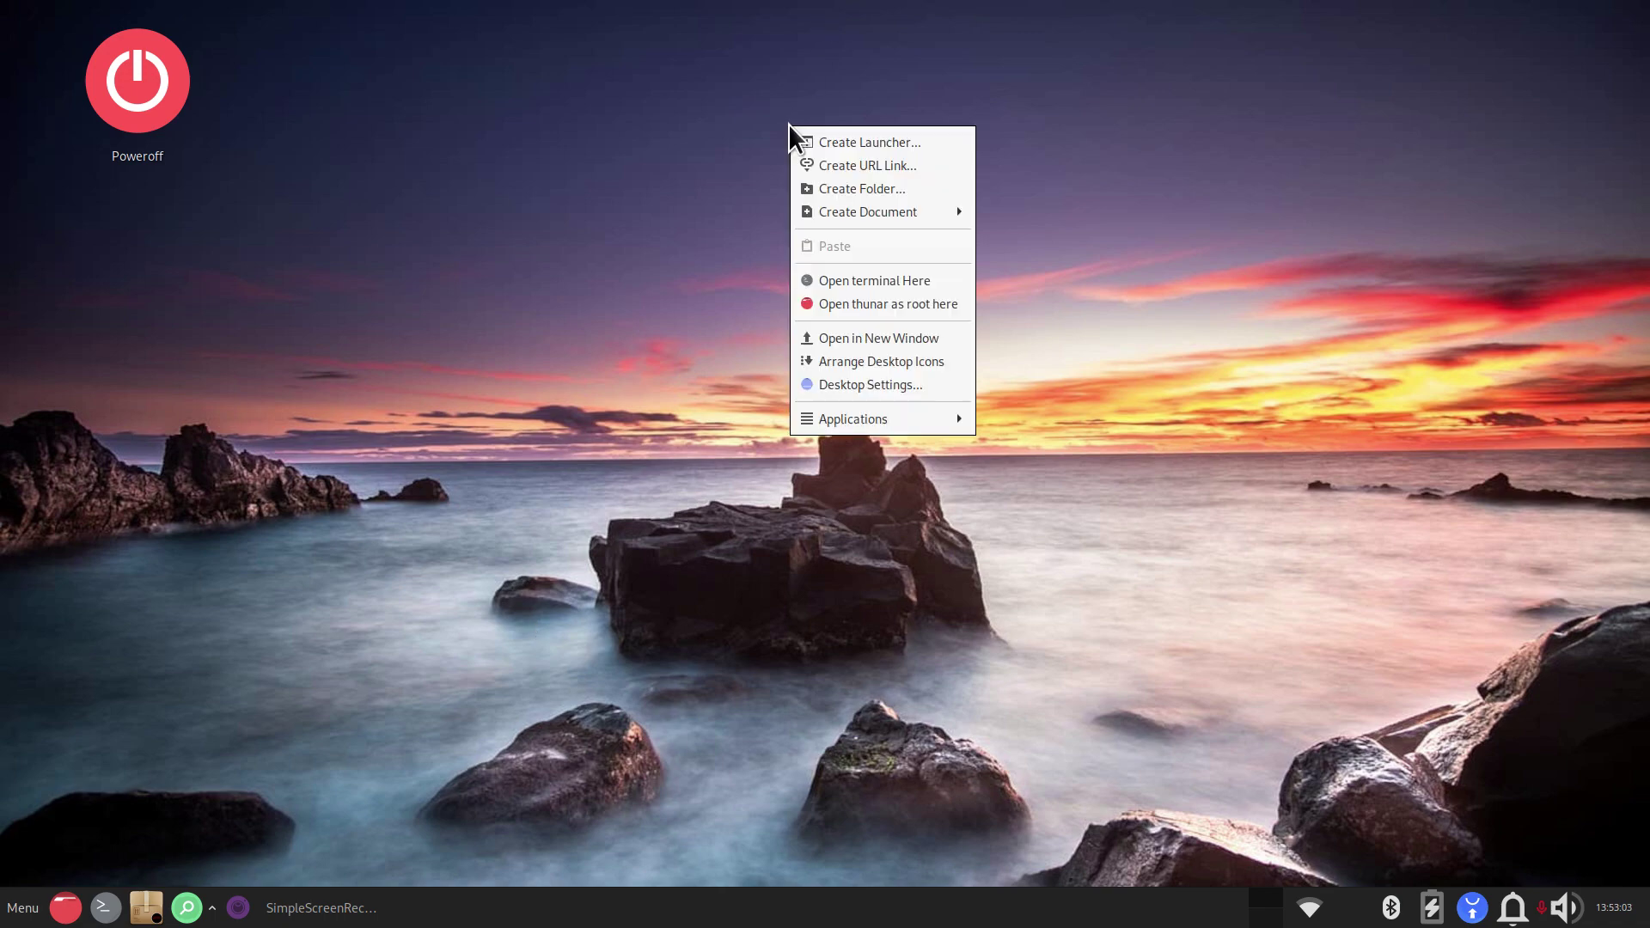
pyautogui.click(901, 384)
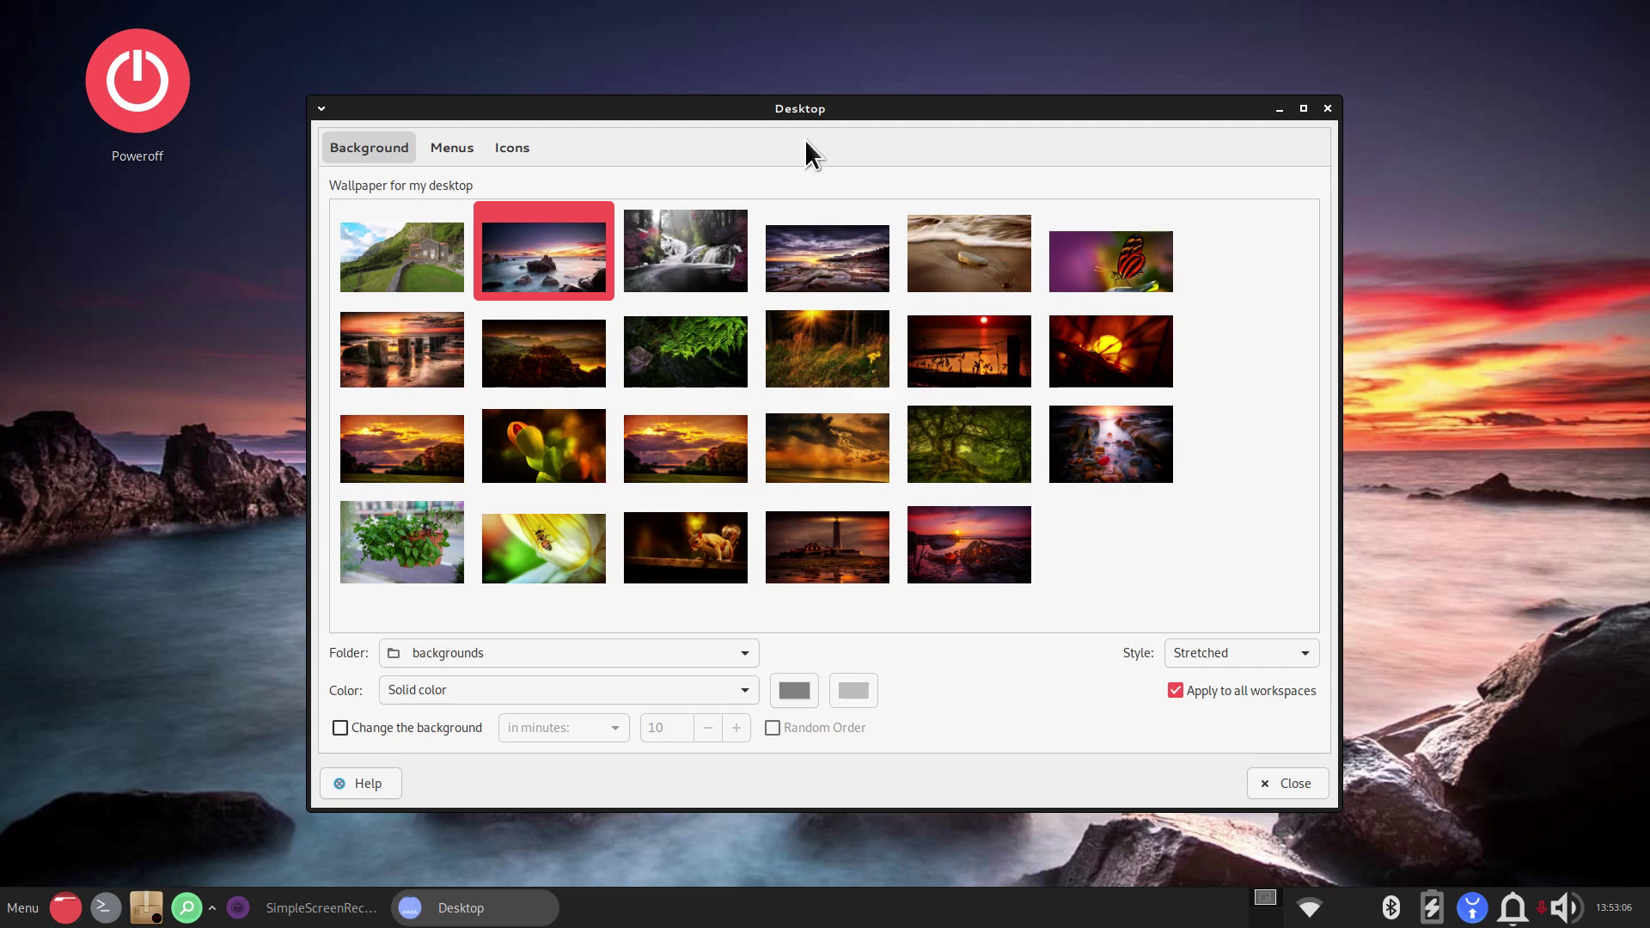
pyautogui.moveTo(748, 109); pyautogui.dragTo(865, 63)
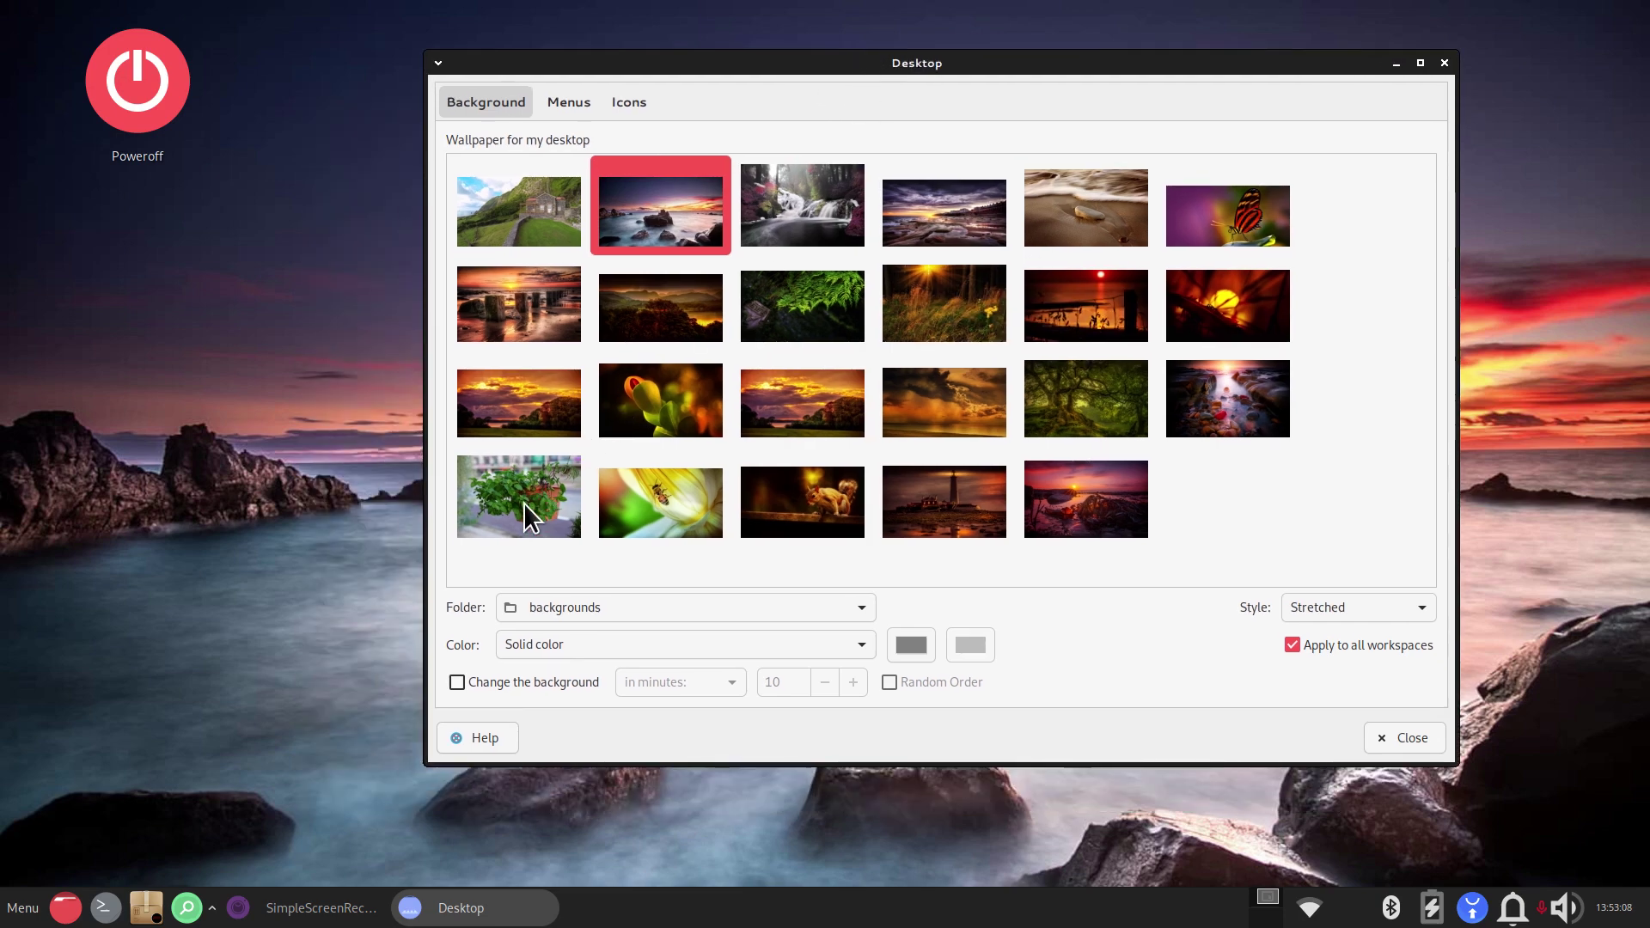
pyautogui.click(524, 502)
pyautogui.moveTo(685, 62); pyautogui.dragTo(618, 112)
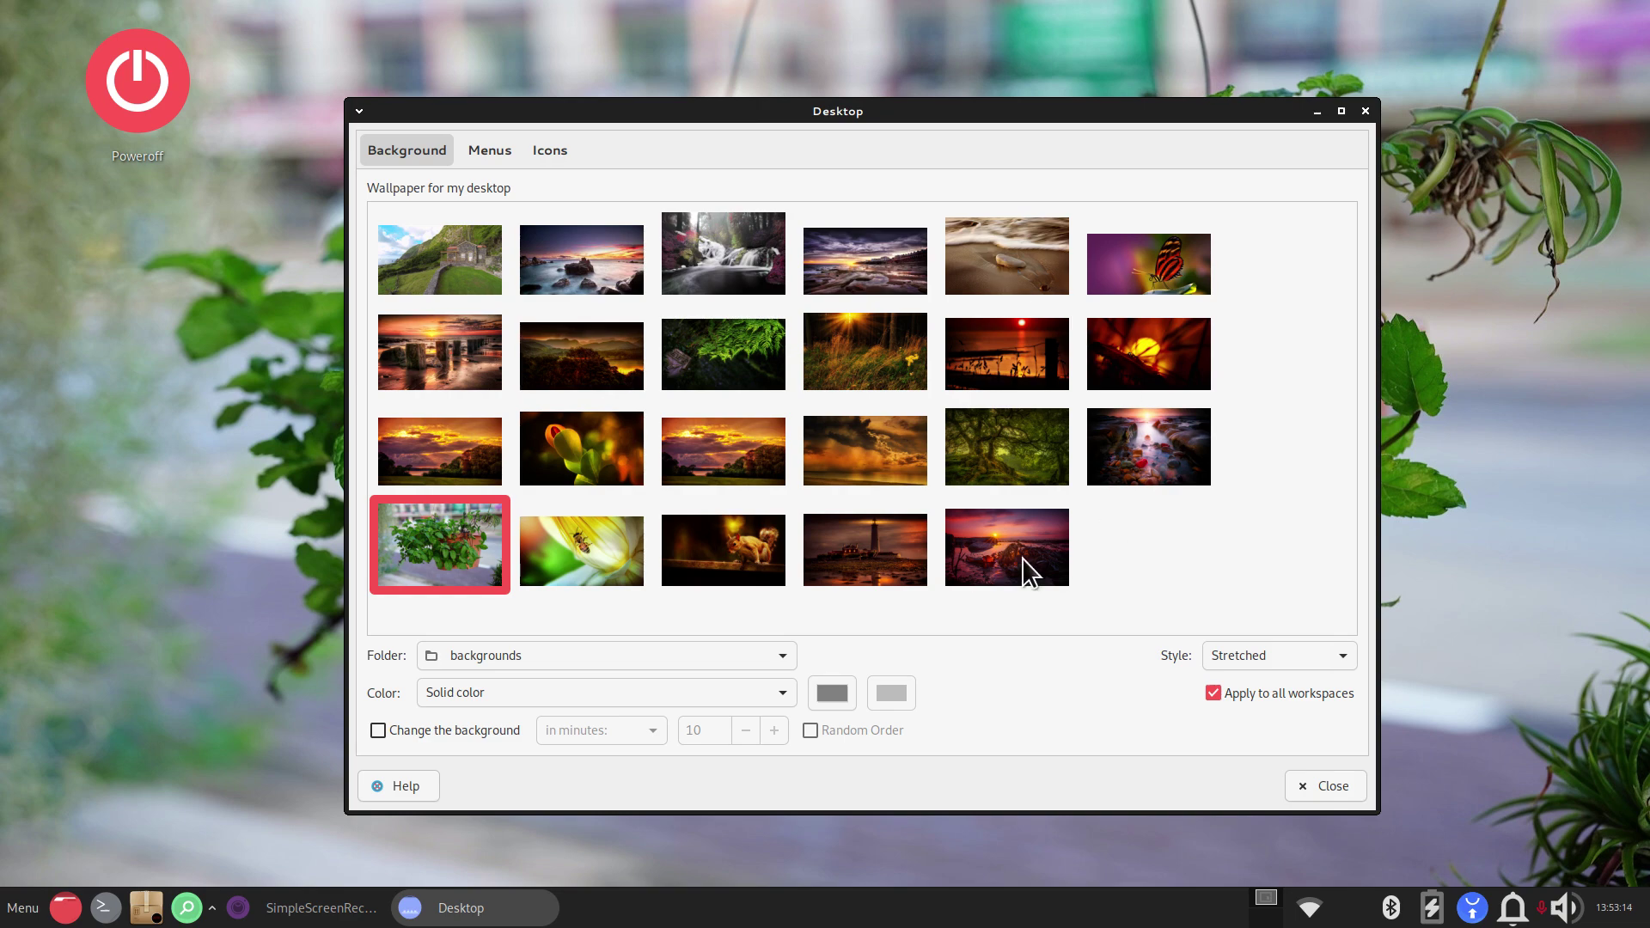
pyautogui.click(571, 260)
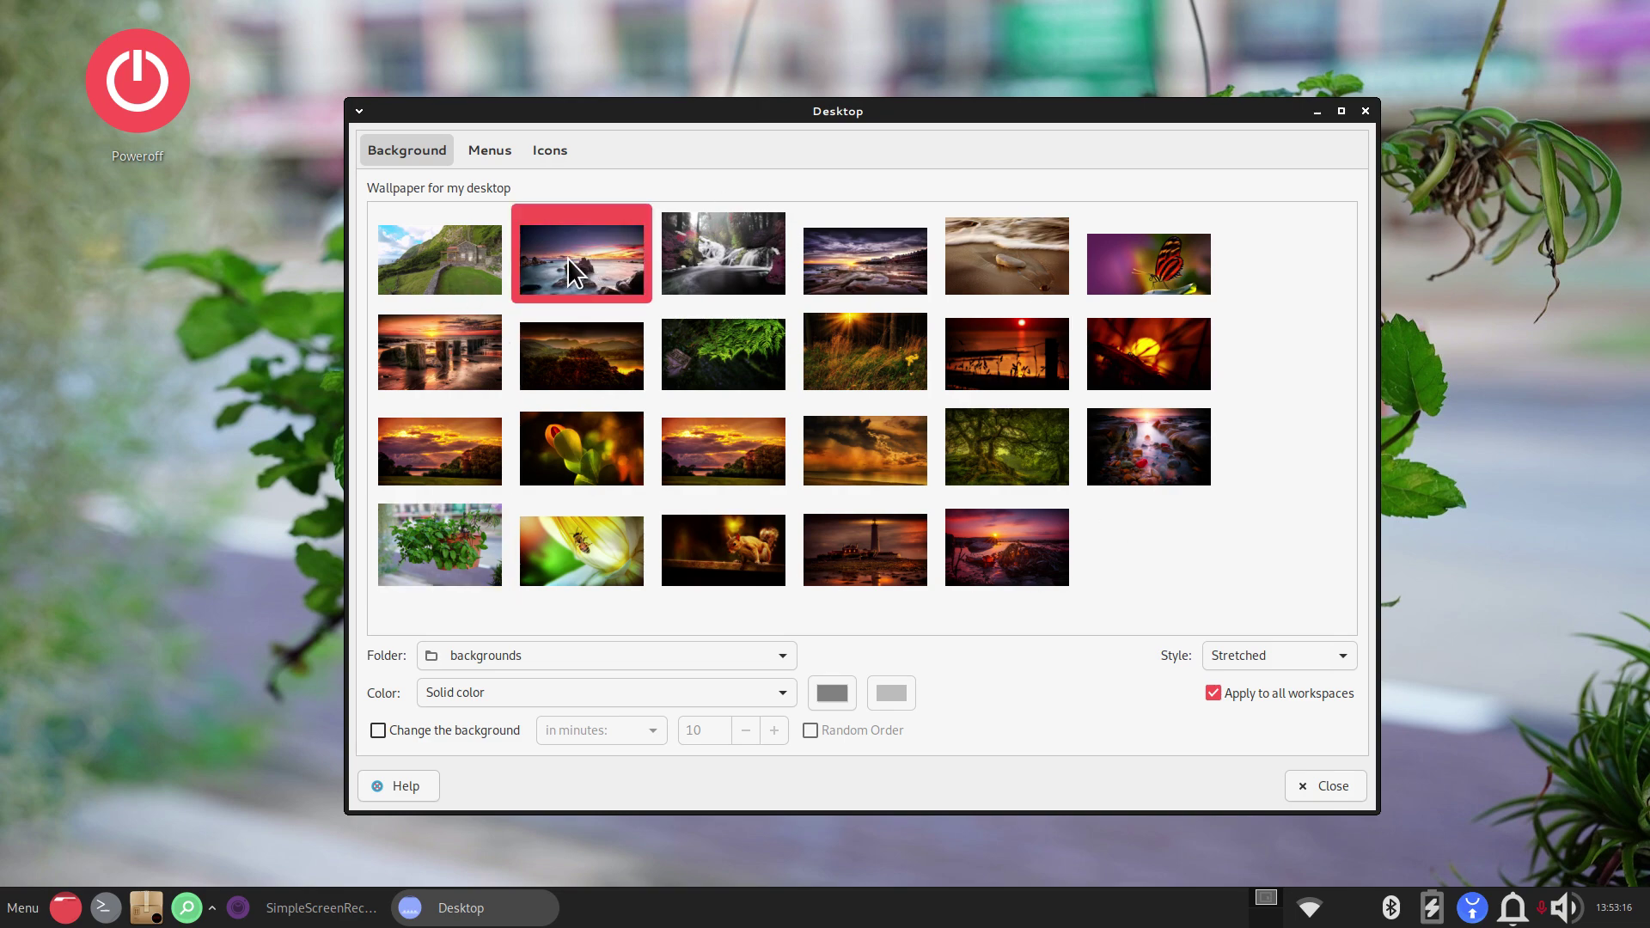
pyautogui.moveTo(689, 110)
pyautogui.mouseDown()
pyautogui.moveTo(1477, 44)
pyautogui.moveTo(704, 92)
pyautogui.moveTo(662, 112)
pyautogui.mouseUp()
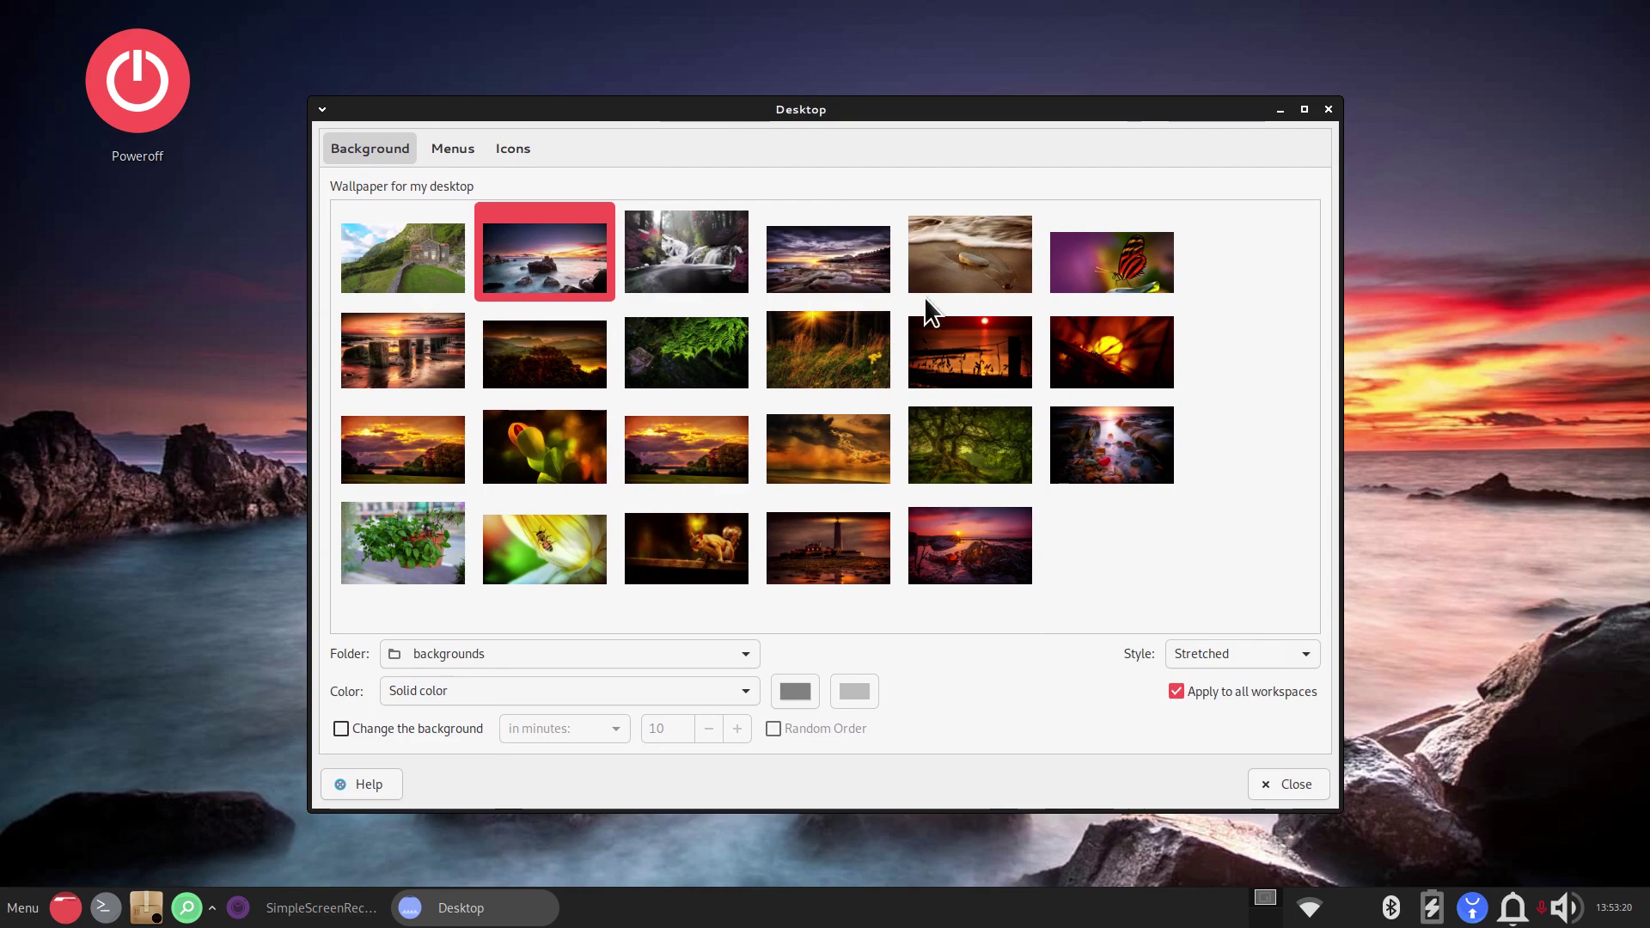
pyautogui.click(65, 908)
pyautogui.click(86, 288)
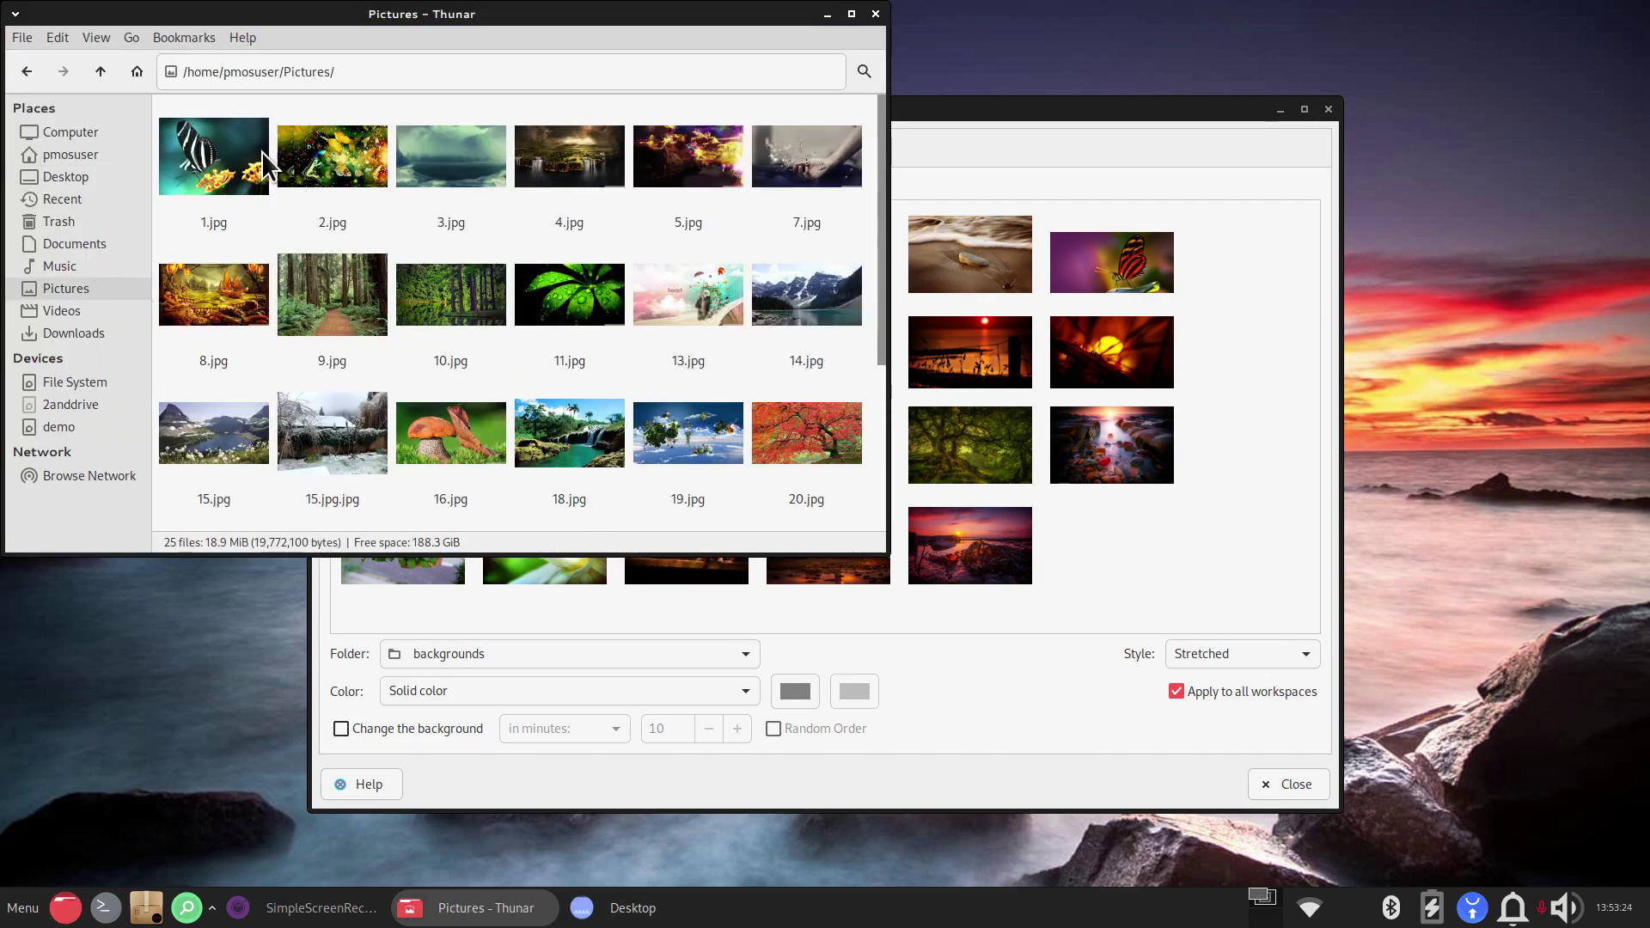
pyautogui.rightClick(226, 143)
pyautogui.click(317, 405)
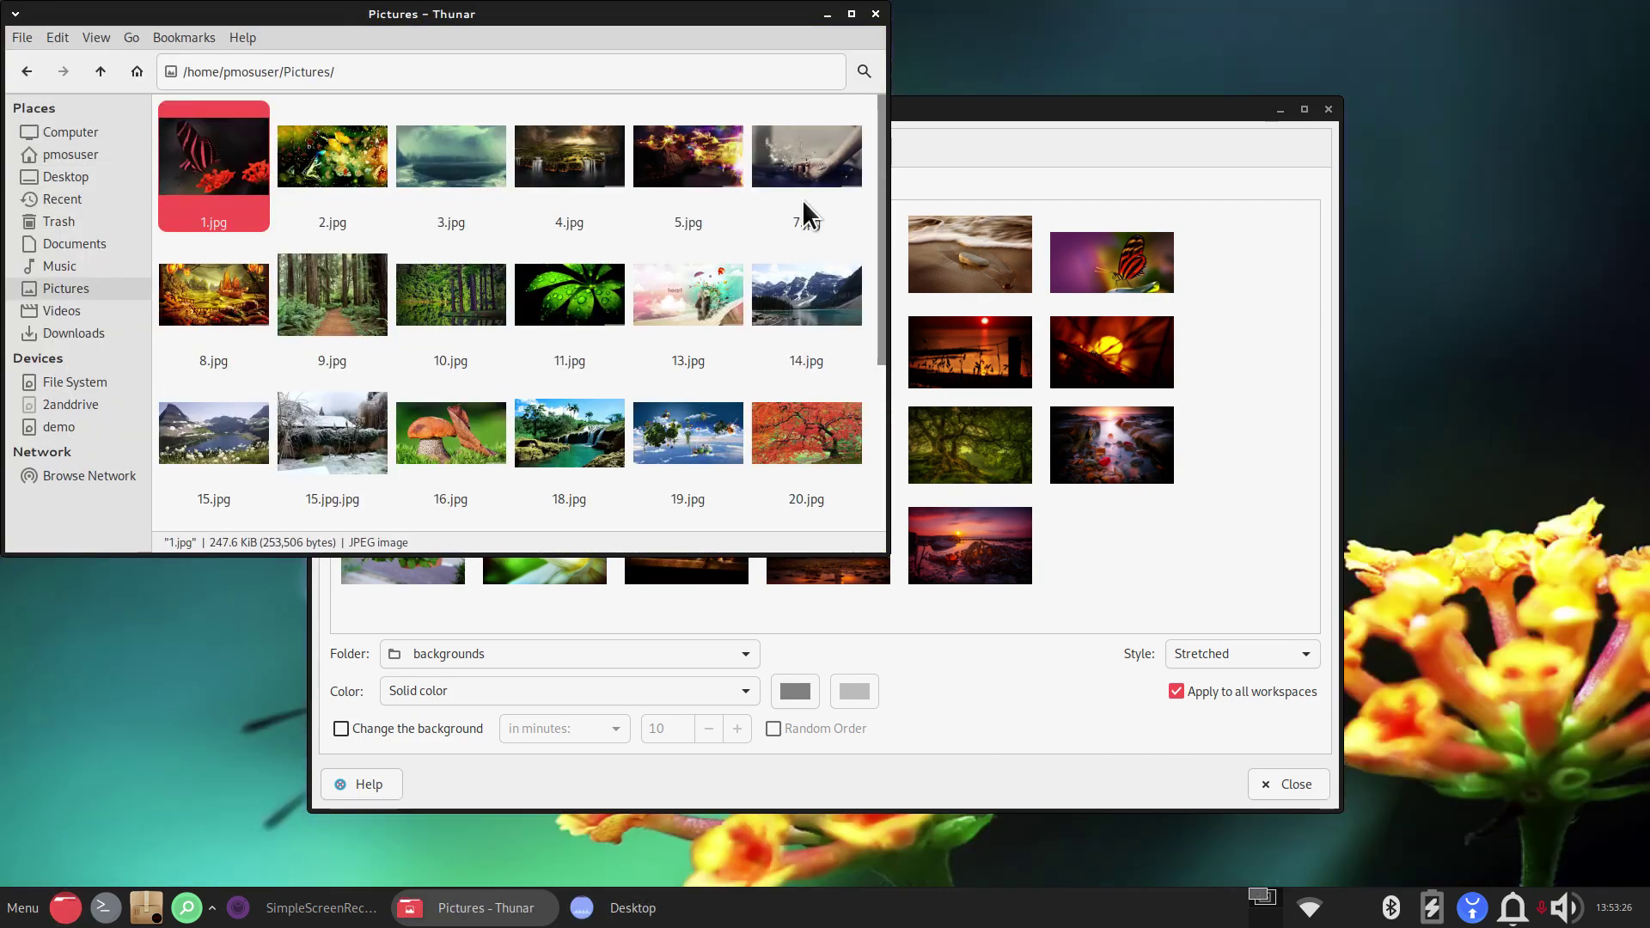
pyautogui.click(875, 14)
pyautogui.moveTo(823, 116)
pyautogui.mouseDown()
pyautogui.moveTo(1256, 91)
pyautogui.moveTo(800, 97)
pyautogui.mouseUp()
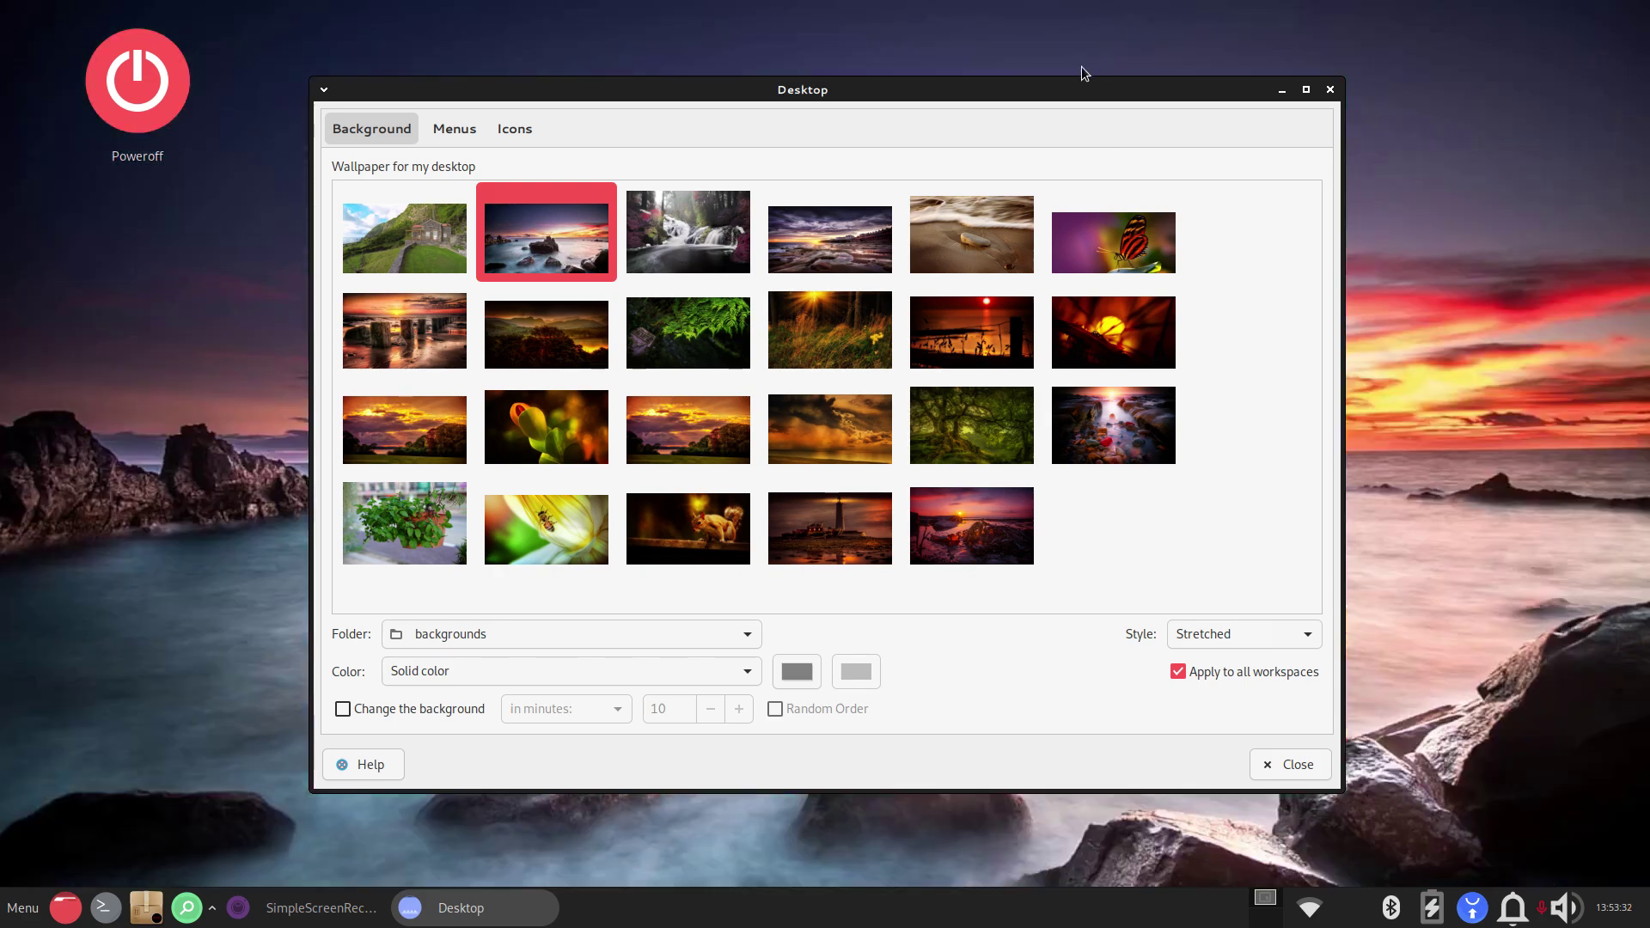
# Step: Check the desktop icon size of 144 on the Icons tab, then close Desktop settings
pyautogui.click(526, 129)
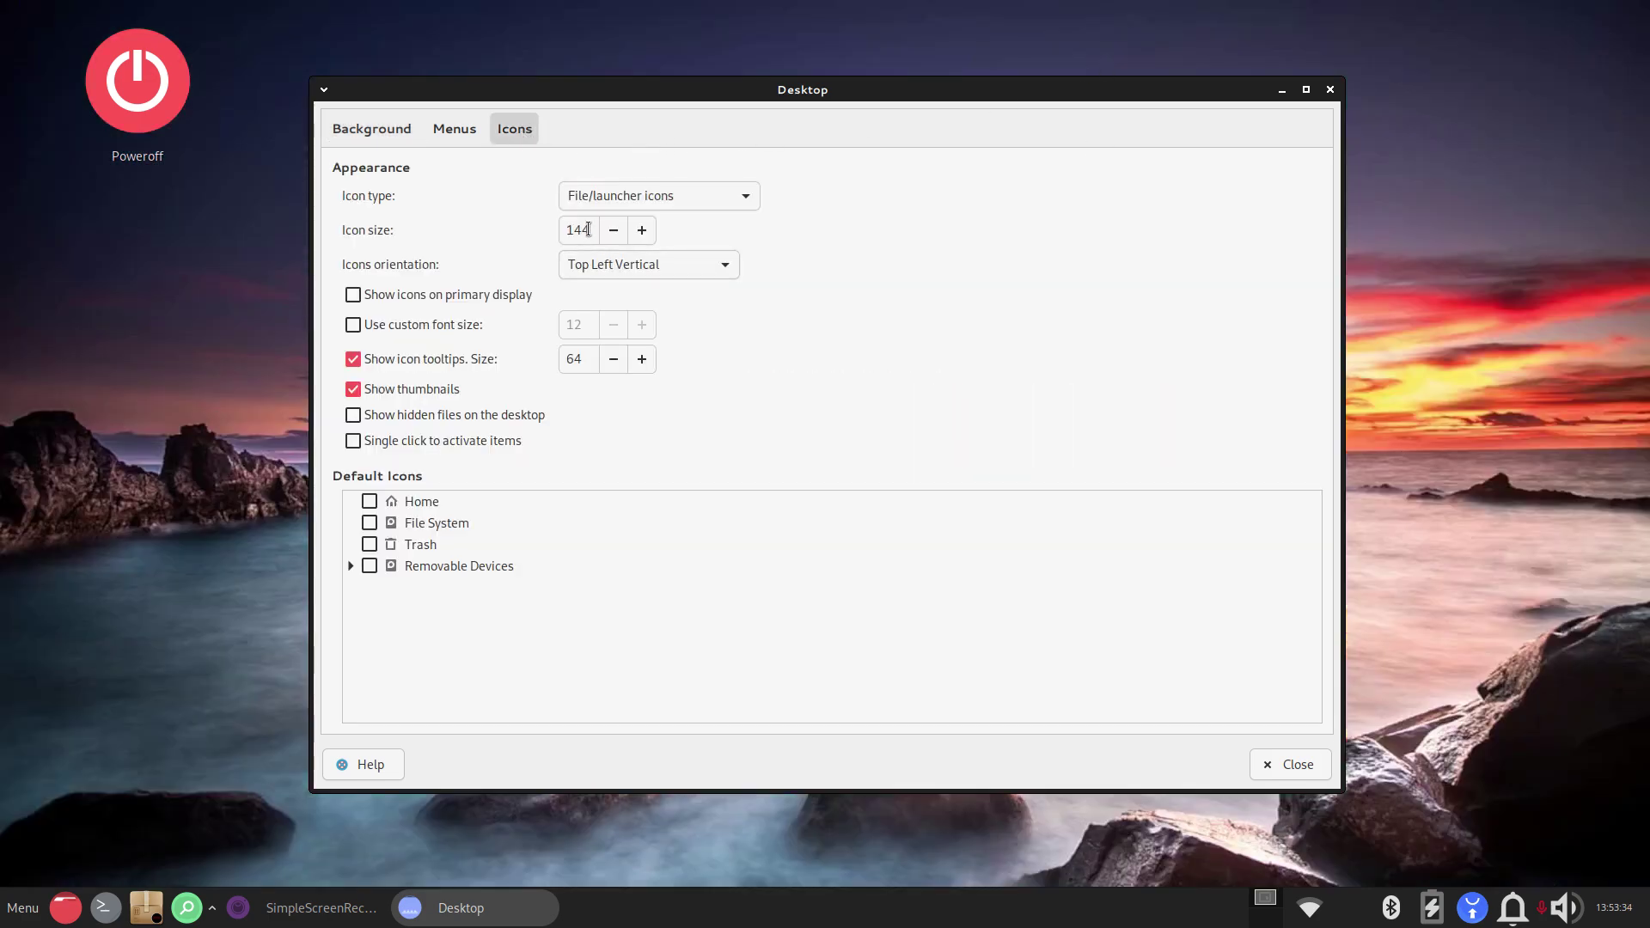
pyautogui.moveTo(588, 232); pyautogui.dragTo(508, 232)
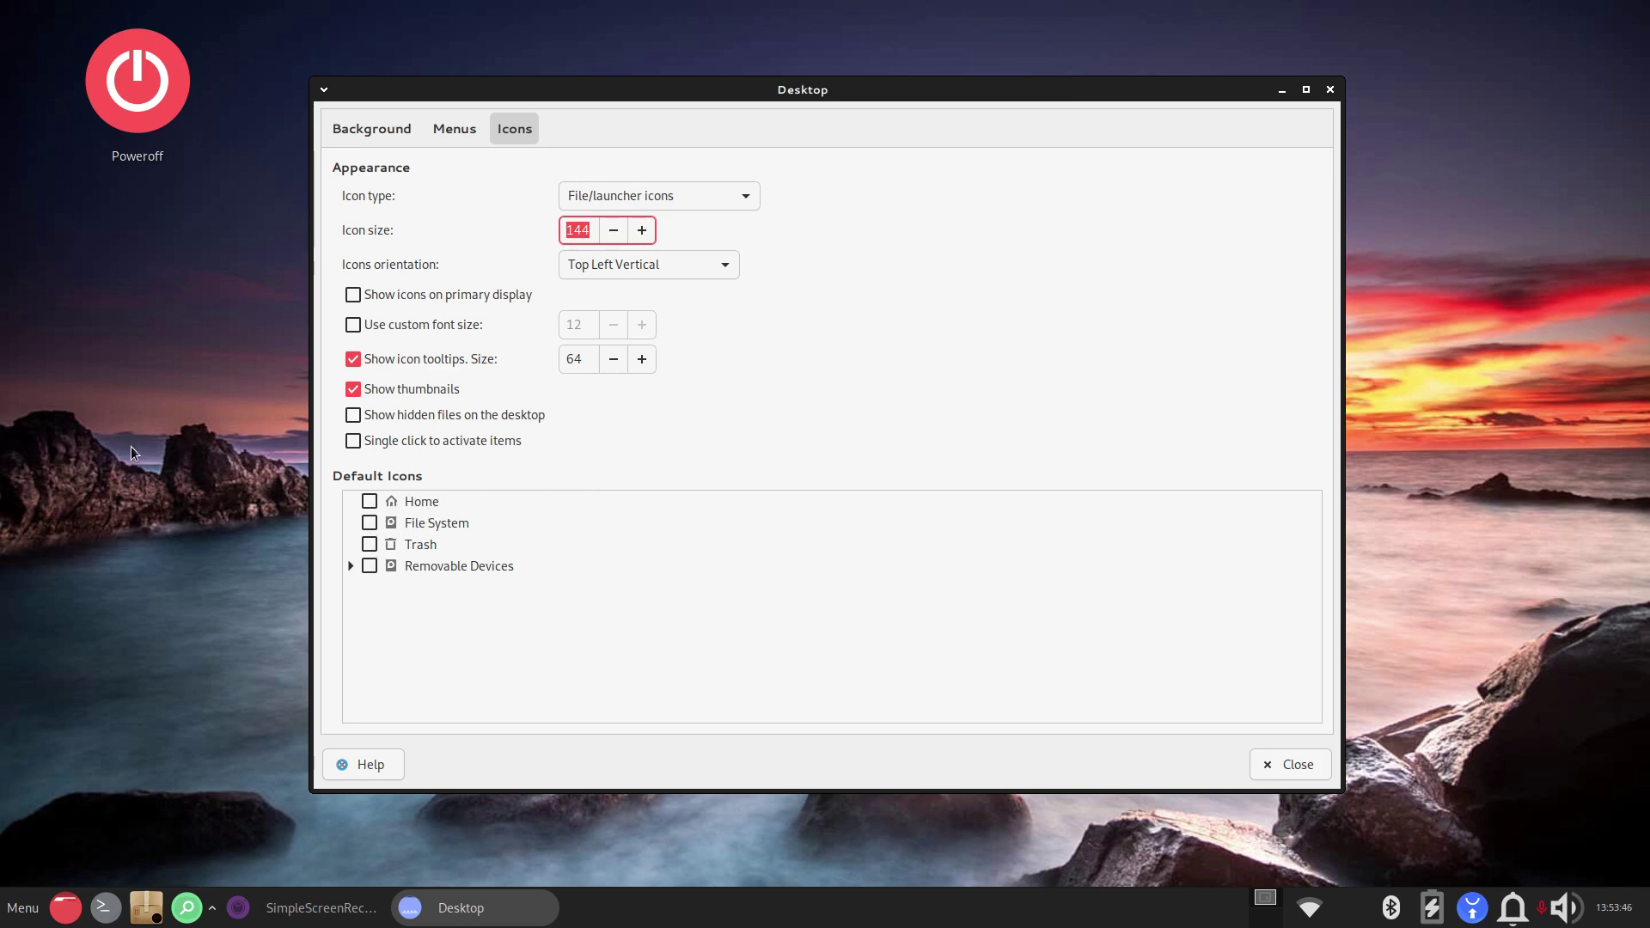
pyautogui.moveTo(638, 89); pyautogui.dragTo(965, 71)
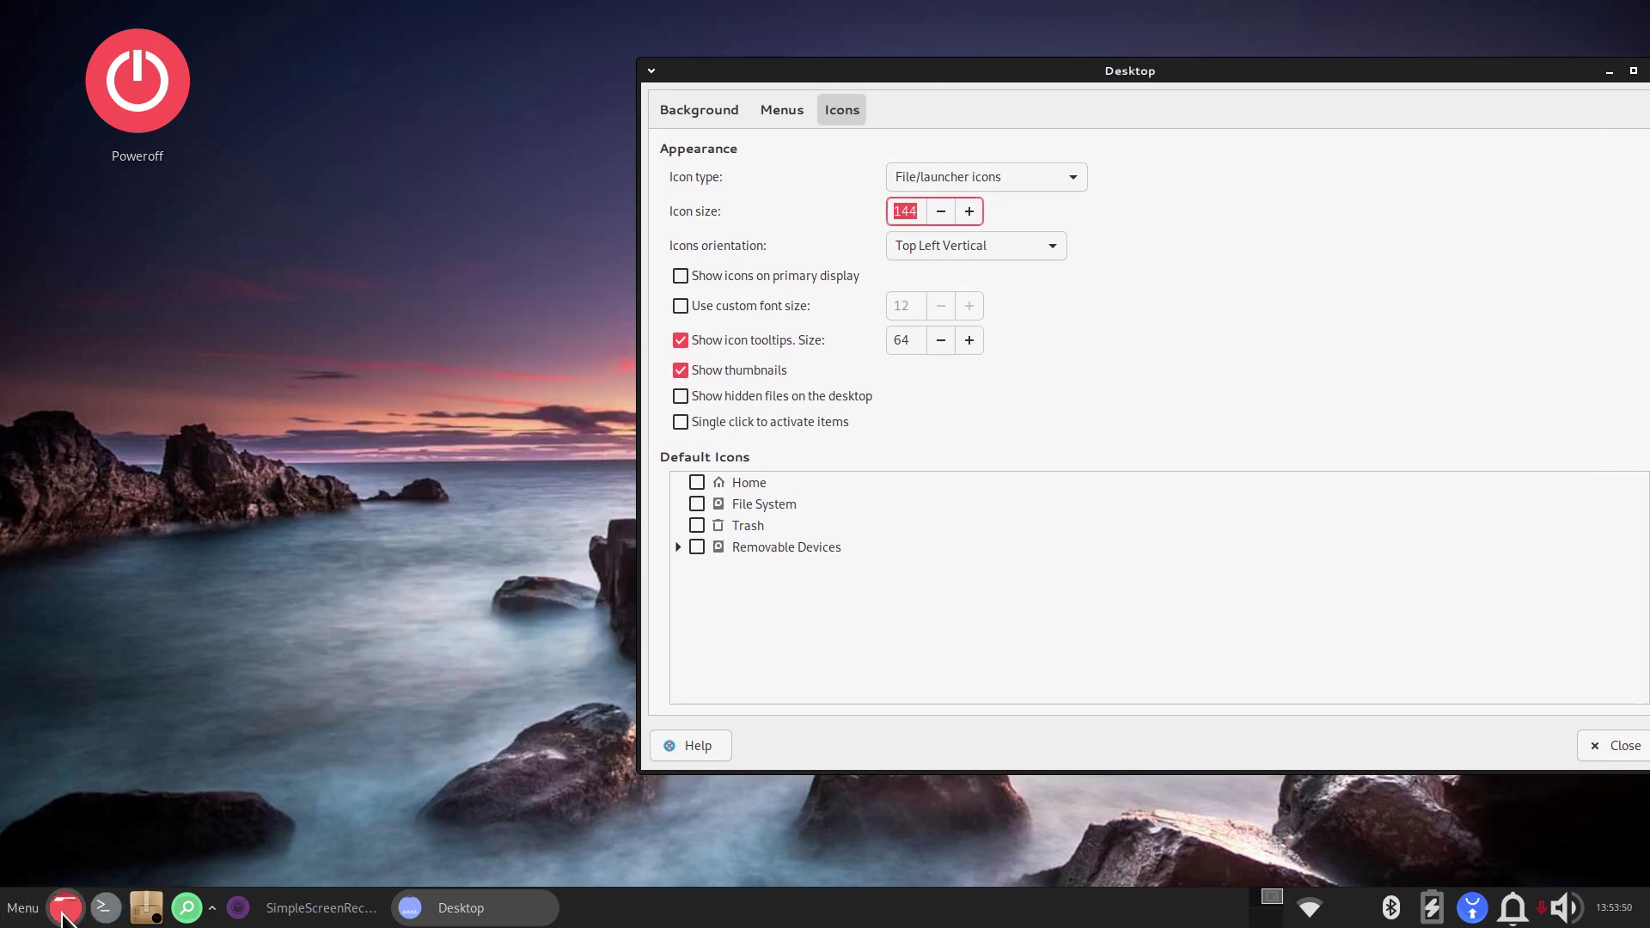
pyautogui.moveTo(1428, 76); pyautogui.dragTo(1304, 74)
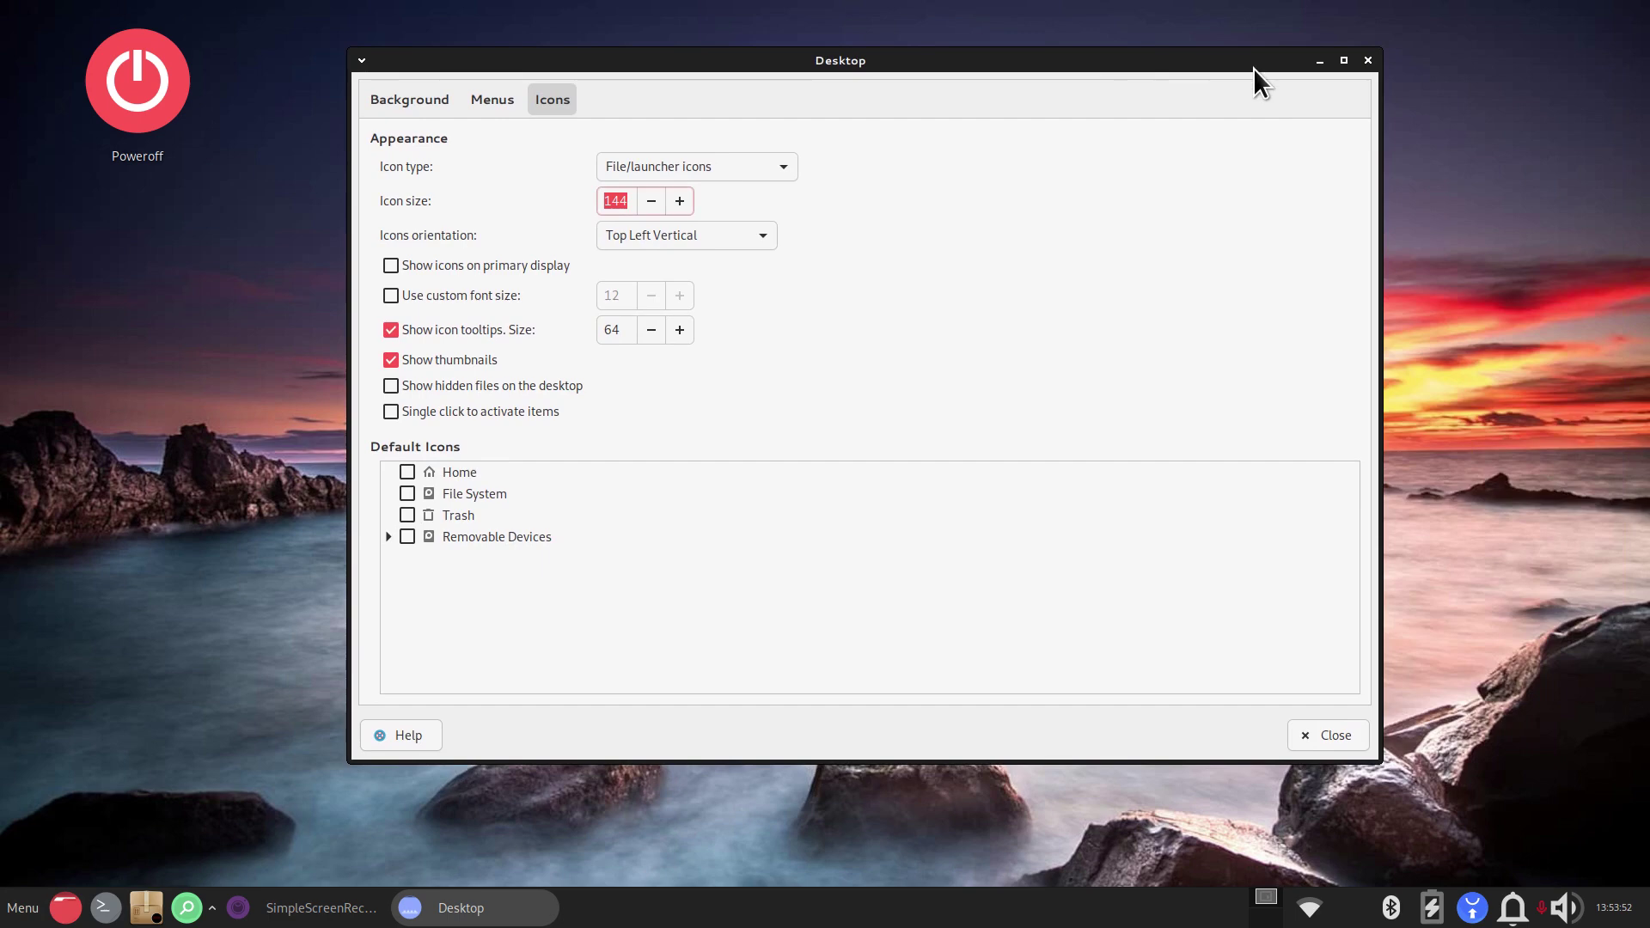
pyautogui.click(1368, 60)
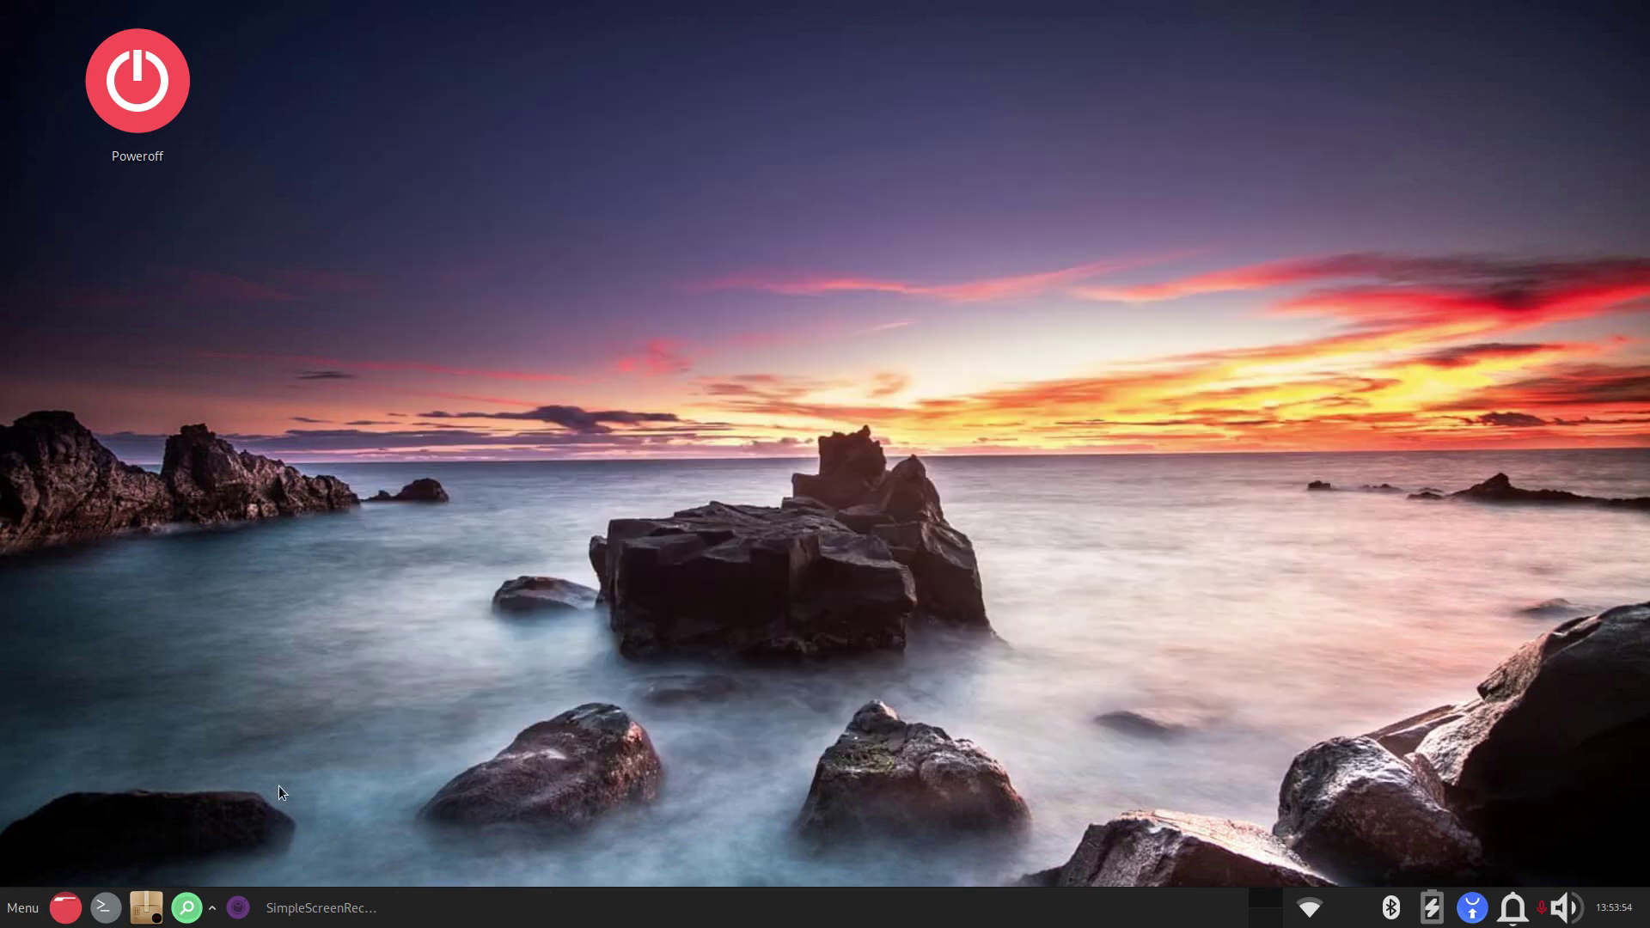
# Step: In Whisker Menu properties, set Display to Icon and title with the title 'My Stuff'
pyautogui.rightClick(14, 913)
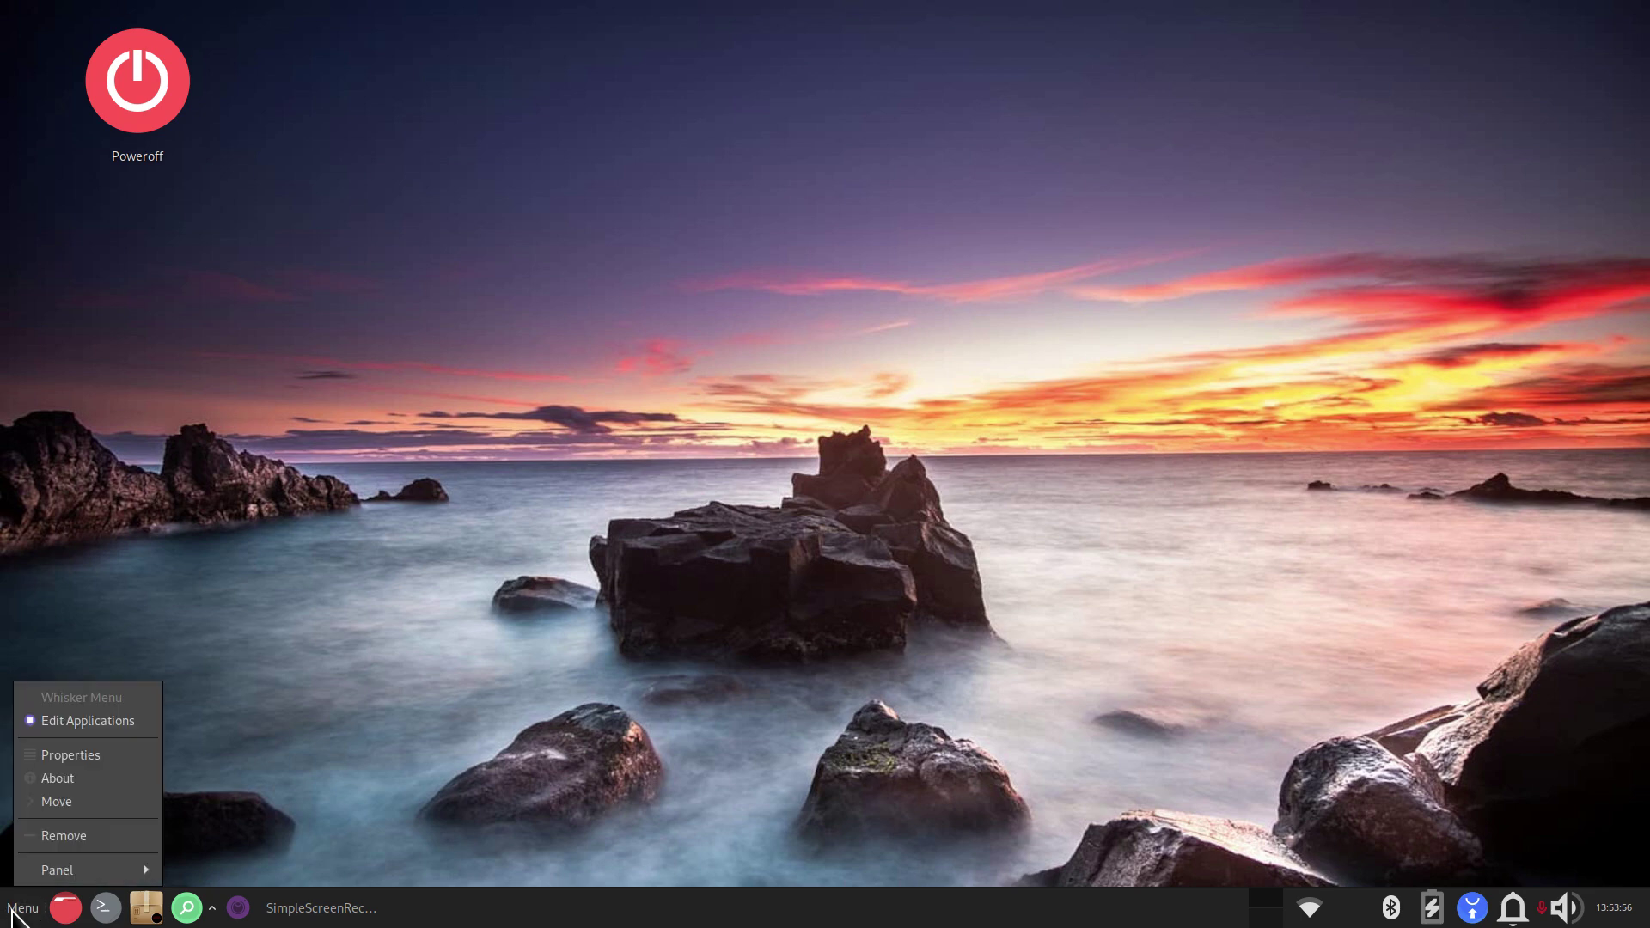
pyautogui.click(97, 757)
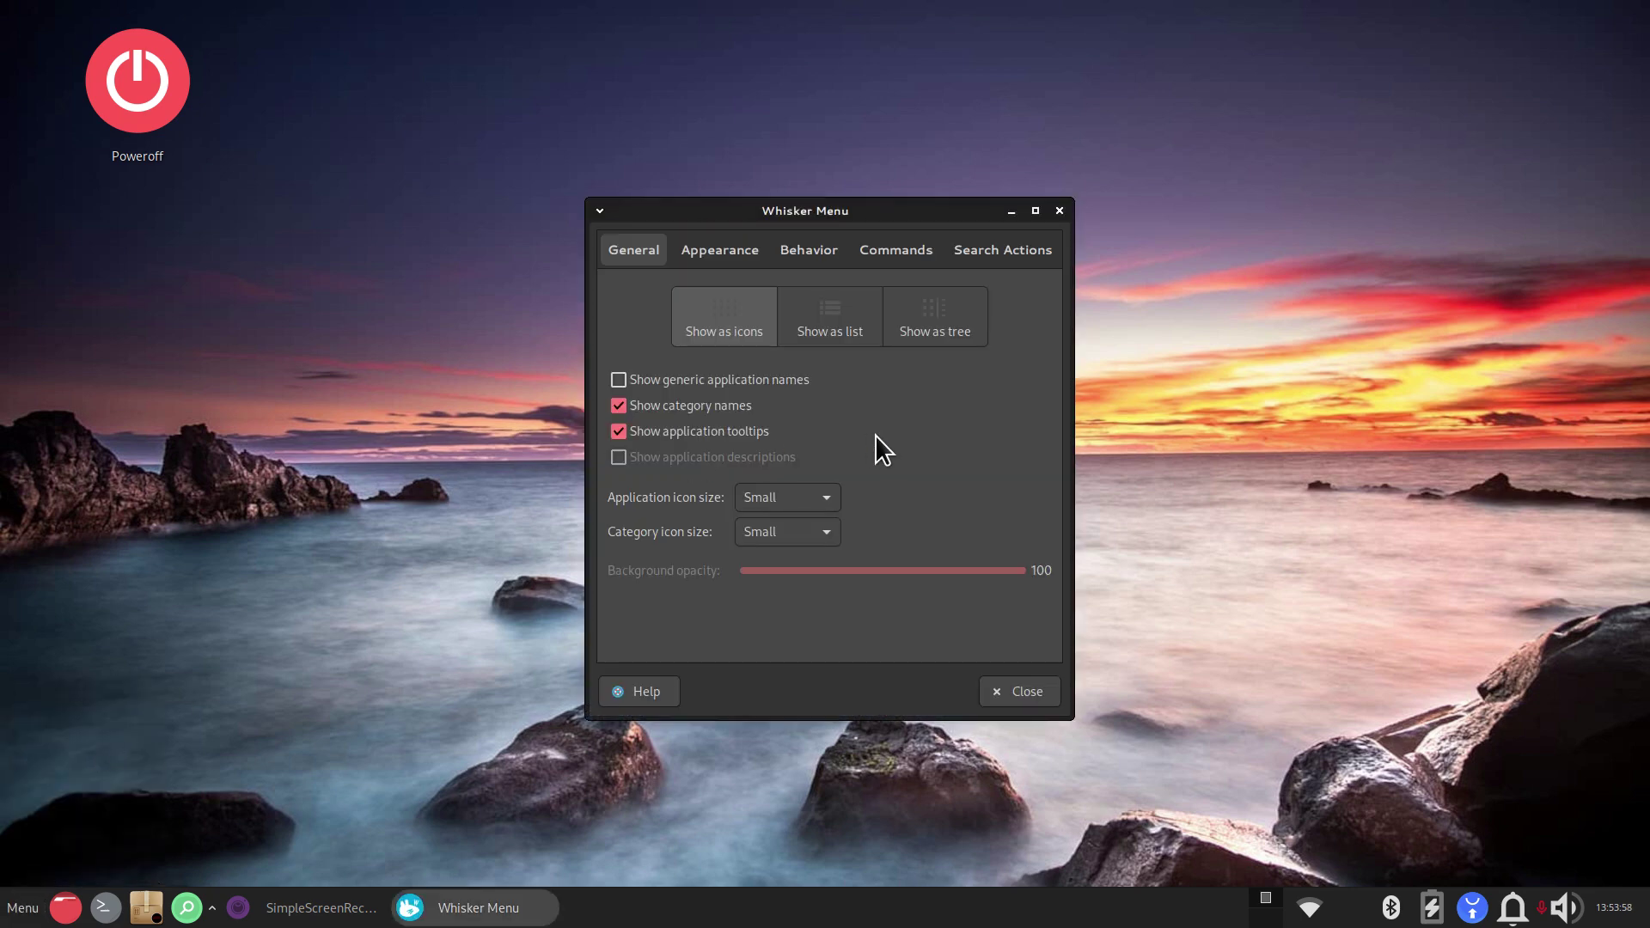
pyautogui.click(724, 258)
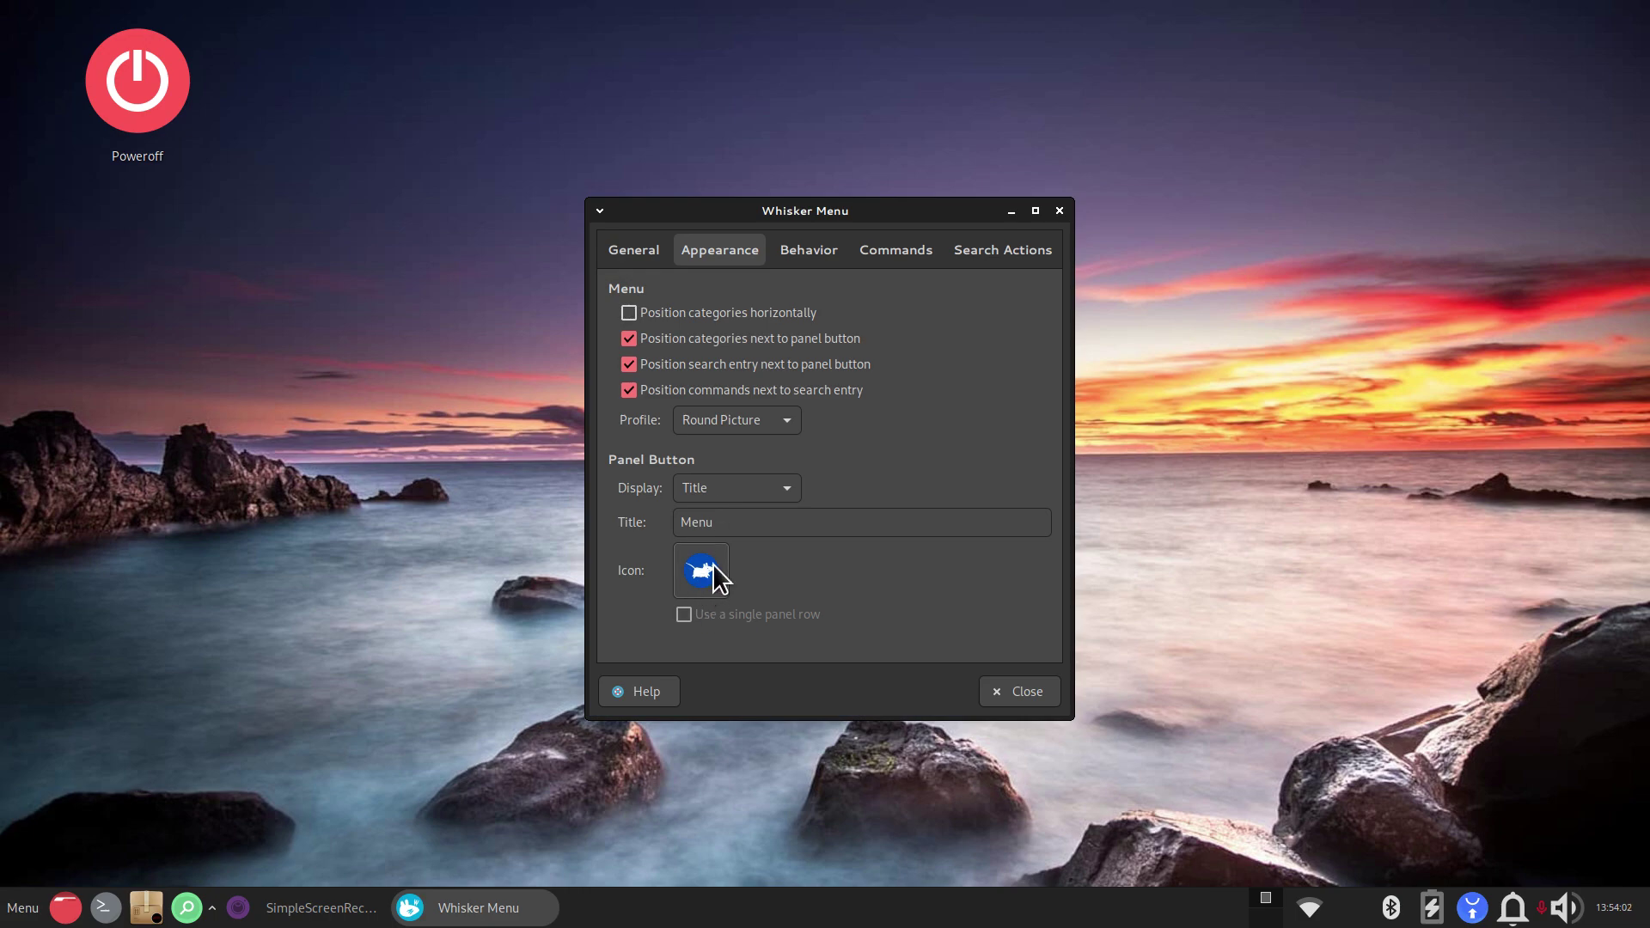
pyautogui.click(784, 487)
pyautogui.click(765, 520)
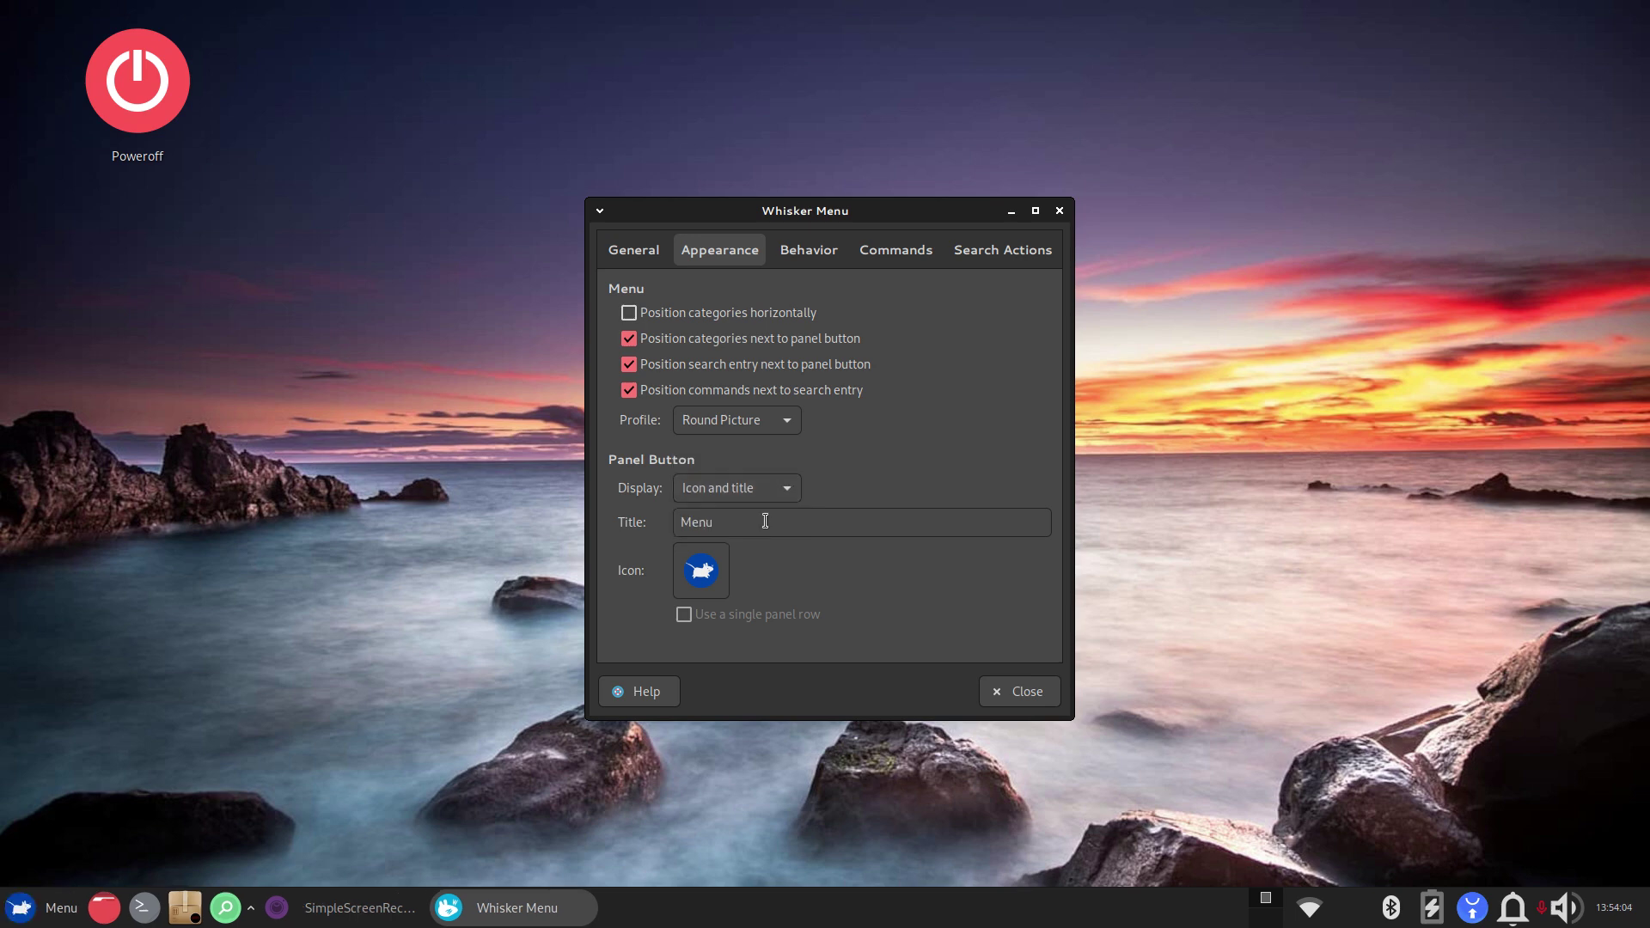
pyautogui.moveTo(740, 523); pyautogui.dragTo(618, 518)
pyautogui.write('My Stuff')
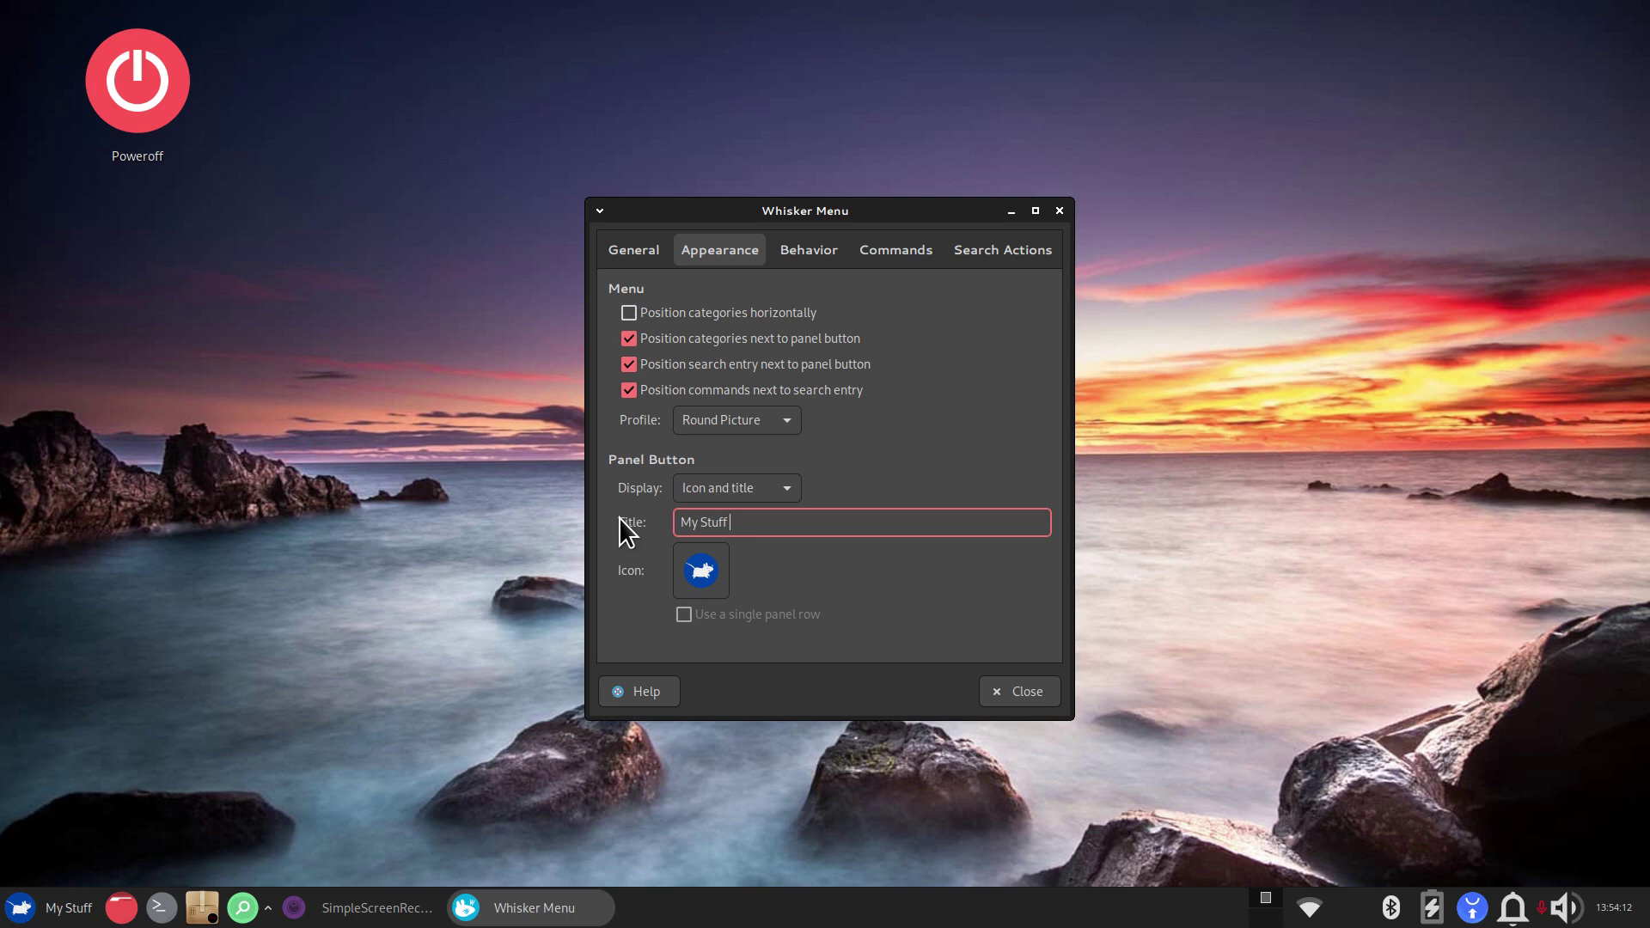
# Step: Leave the icon unchanged, set the menu button Display to Title and retitle it 'Menu'
pyautogui.click(682, 569)
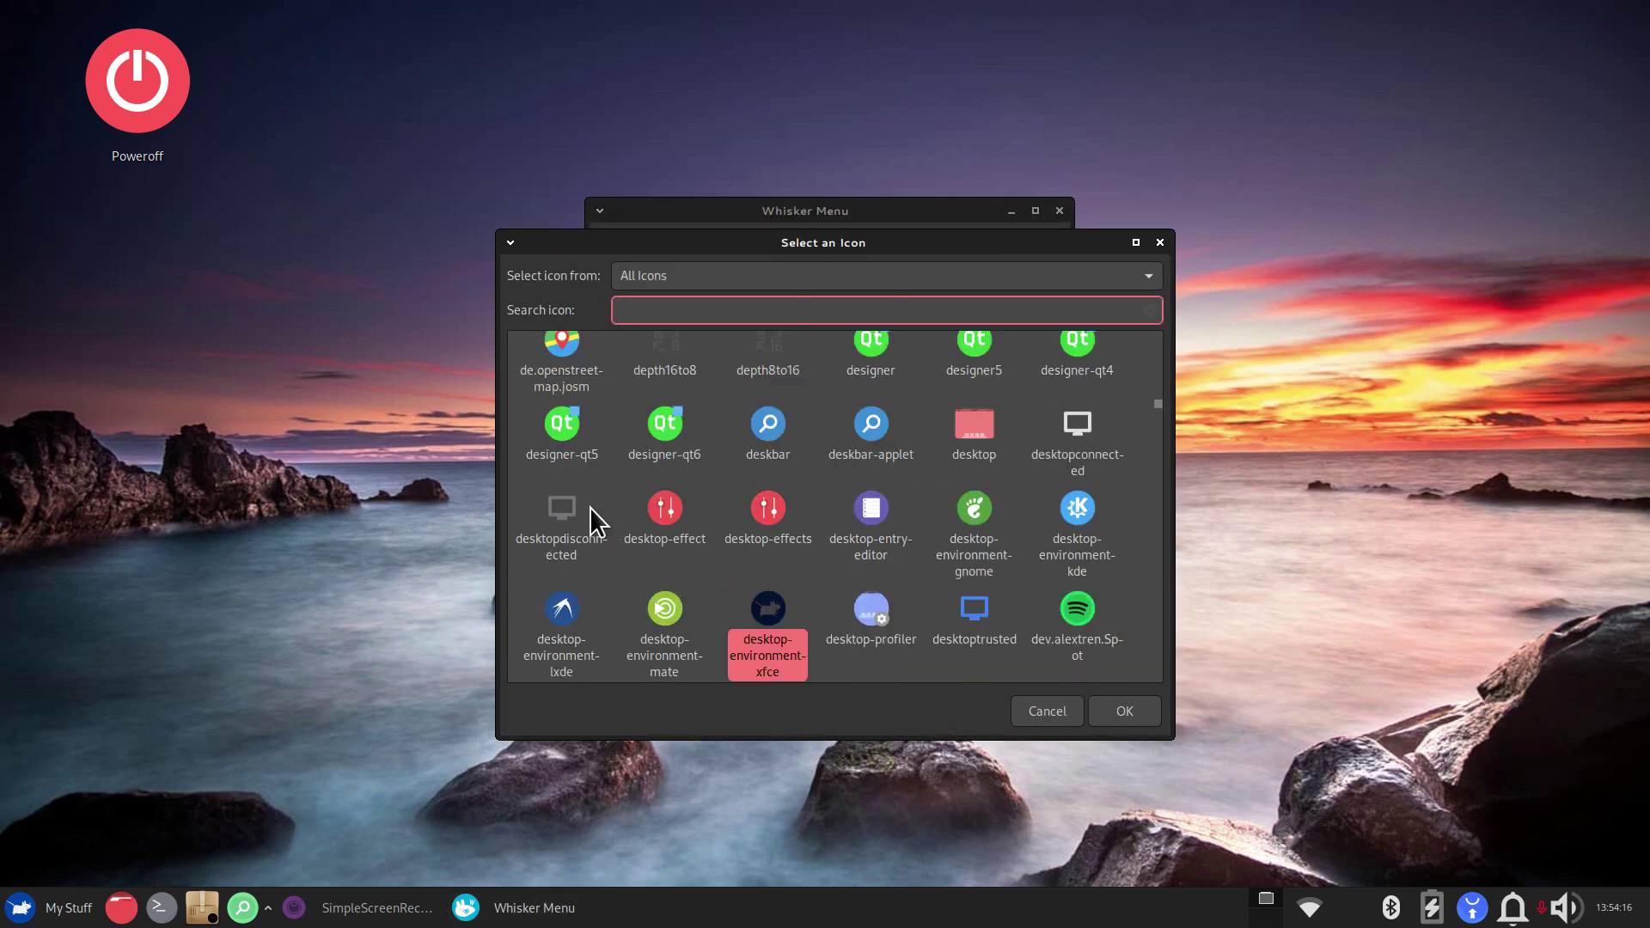
pyautogui.scroll(10, 1037, 535)
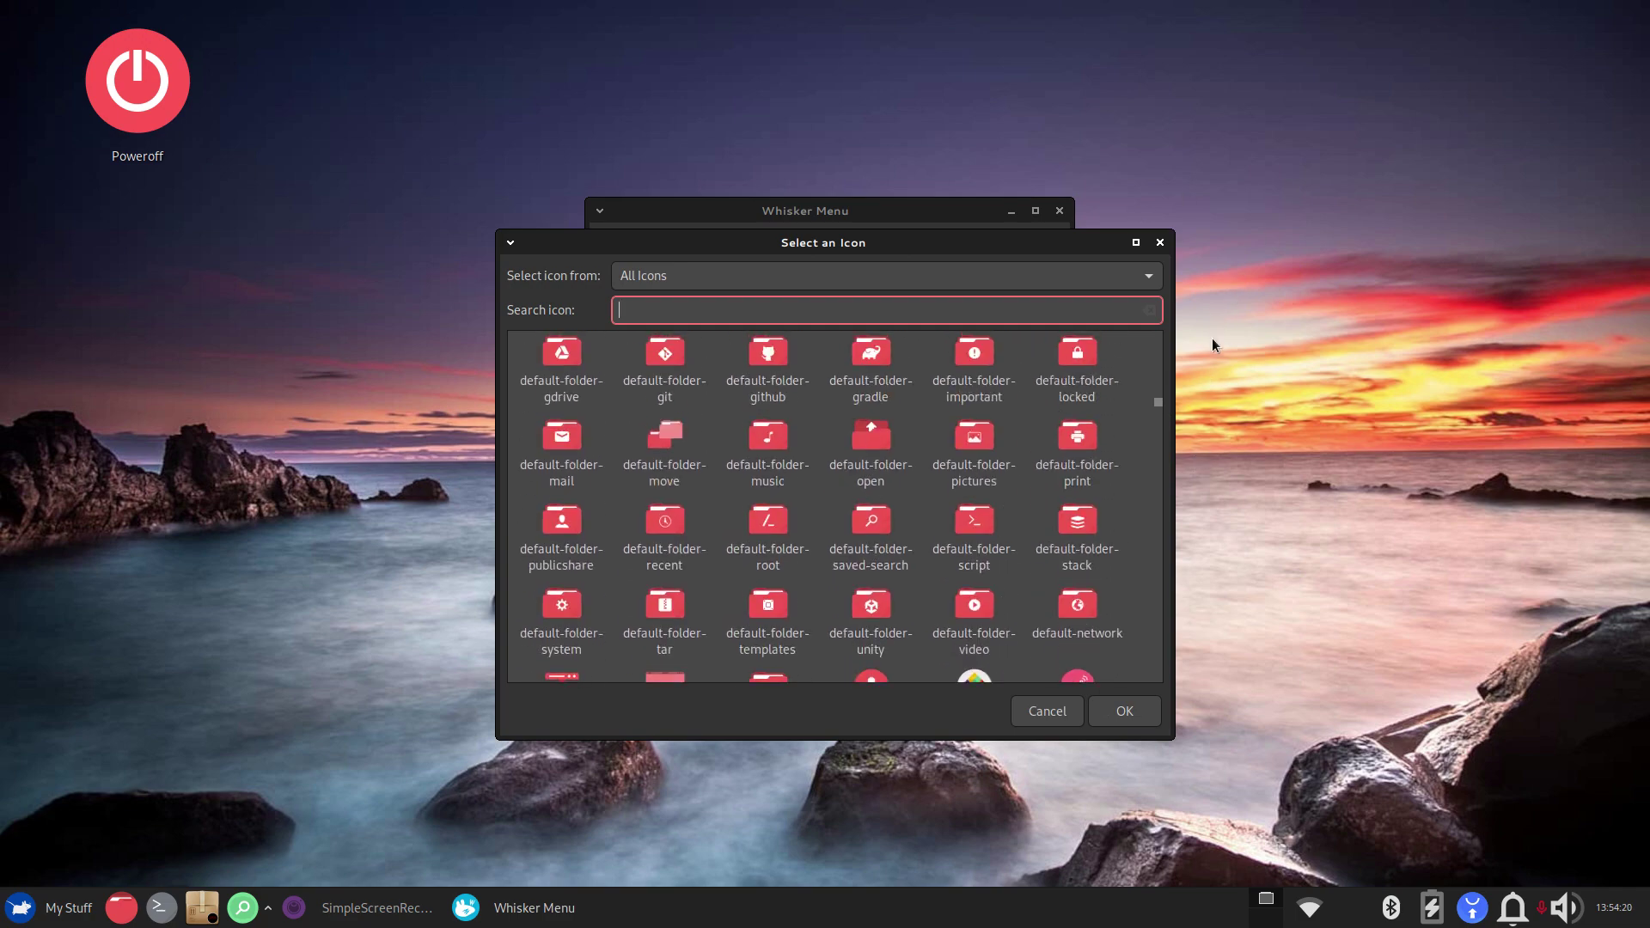
pyautogui.click(1161, 242)
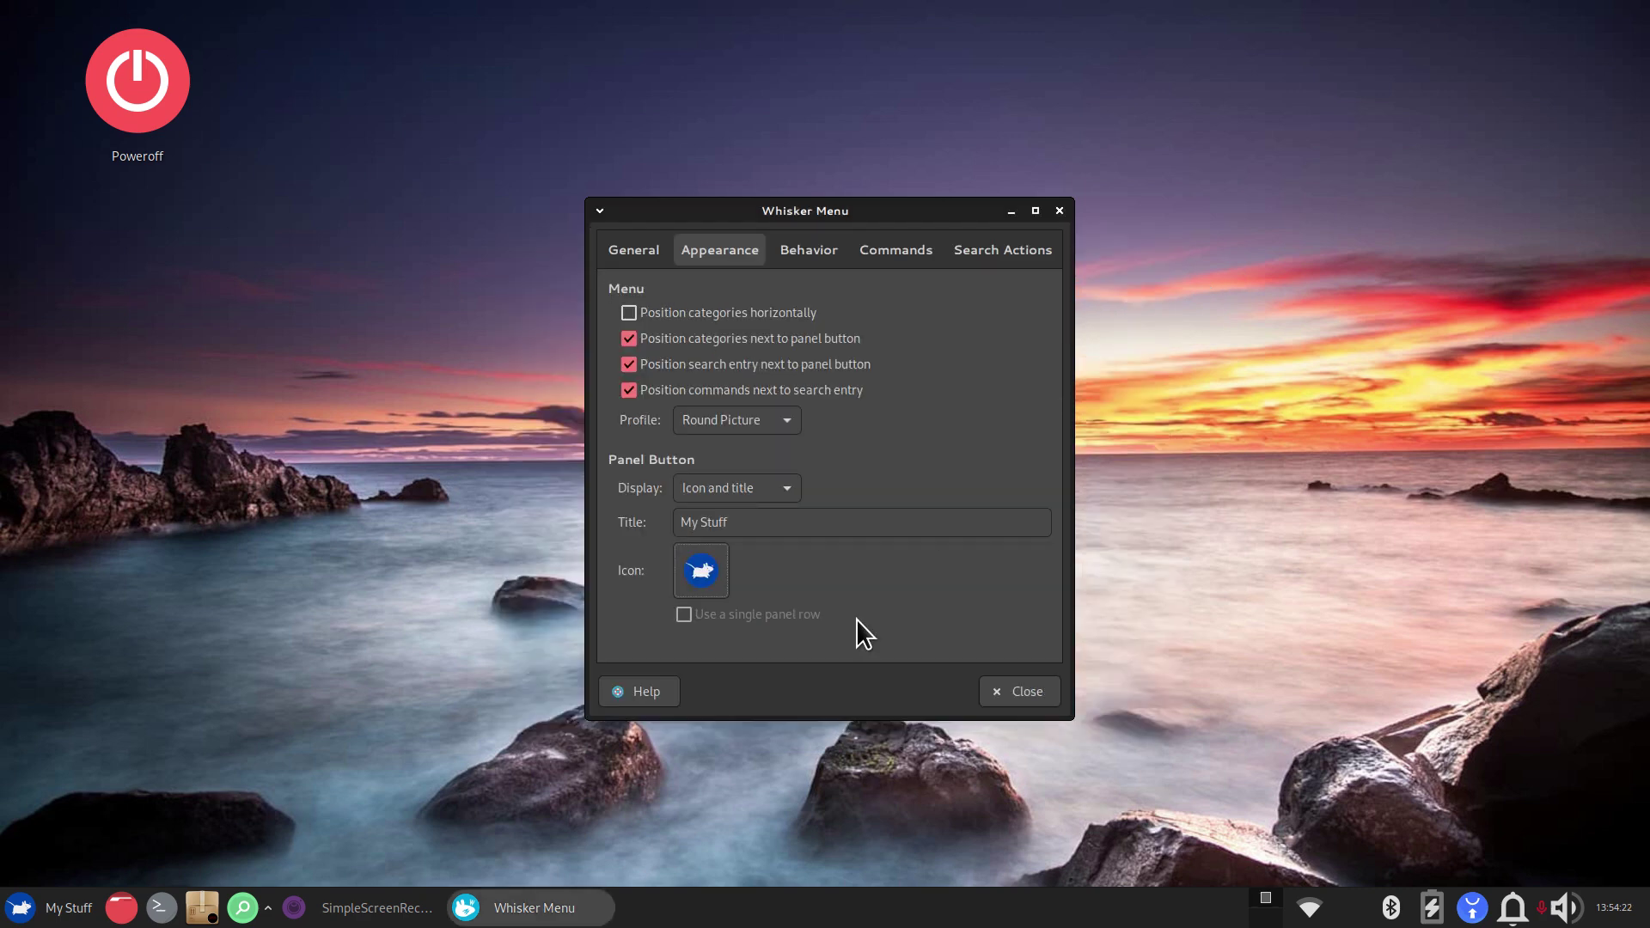
pyautogui.click(770, 488)
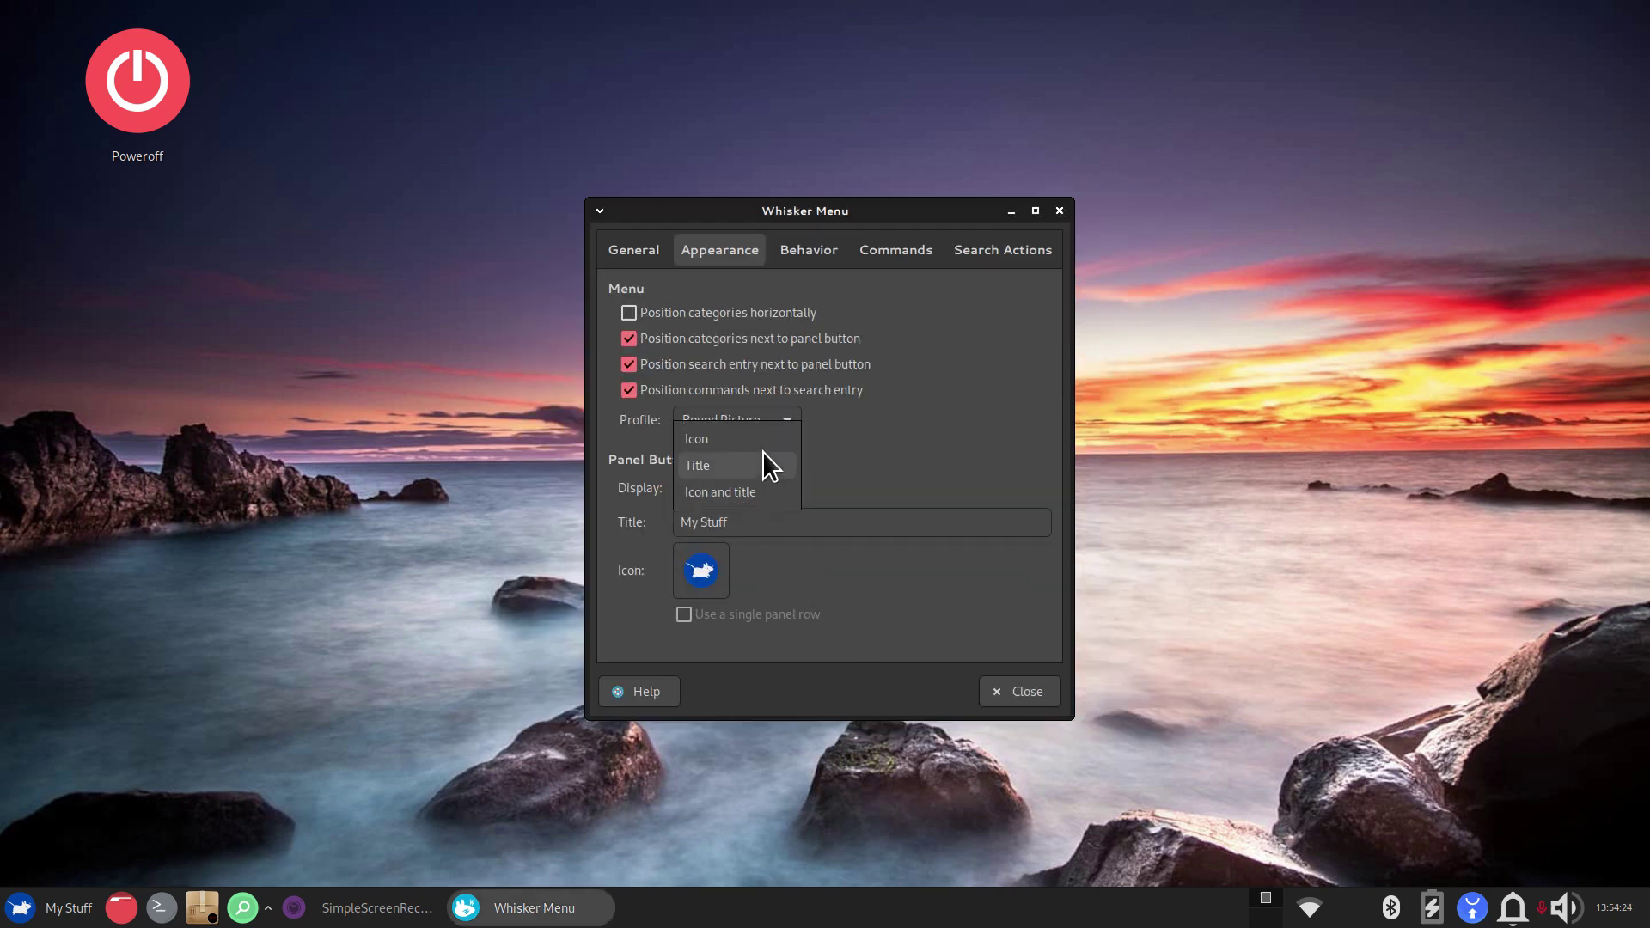
pyautogui.click(760, 469)
pyautogui.press('Tab')
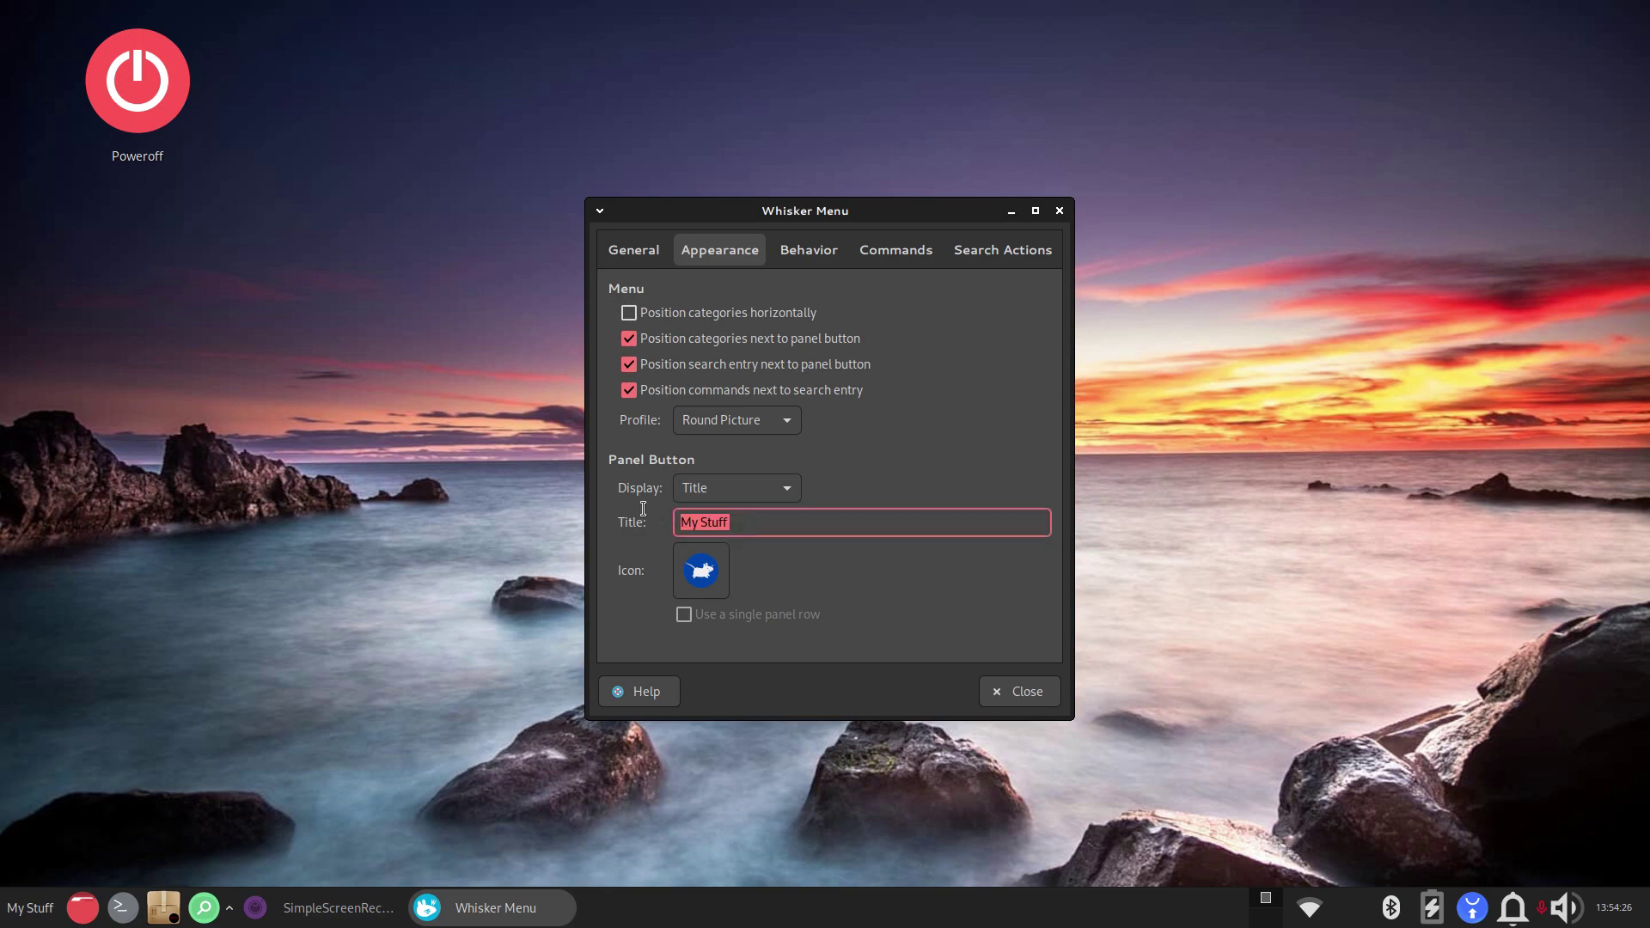
pyautogui.write('Menu')
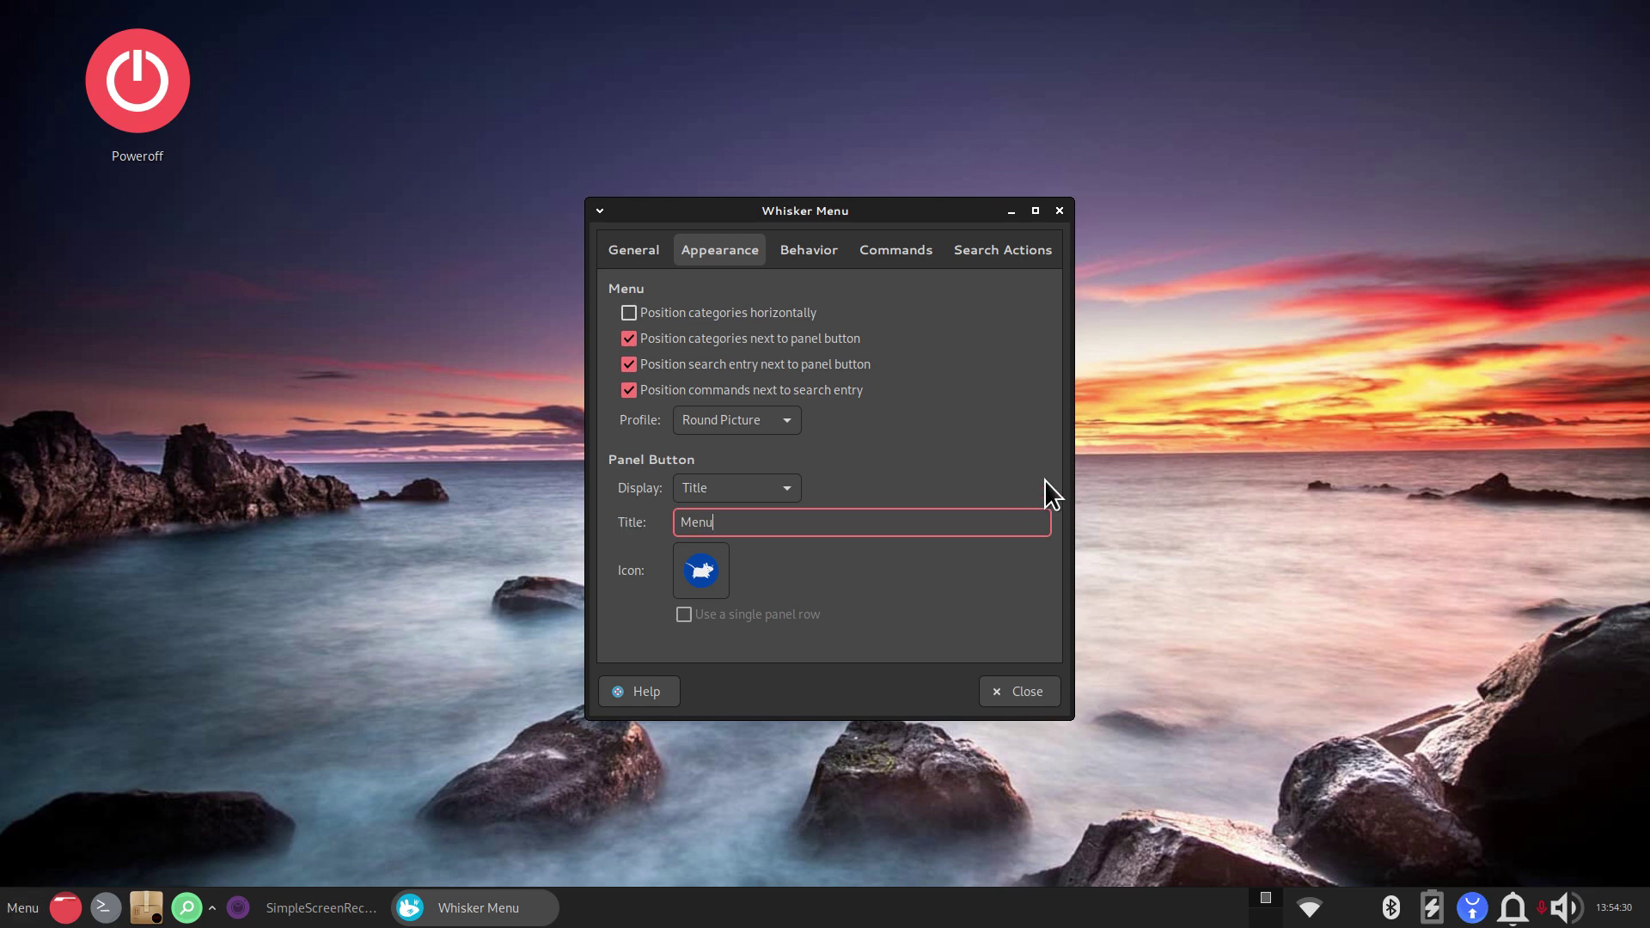
# Step: Preview the menu, keep application and category icon sizes Small, and close the properties
pyautogui.click(640, 249)
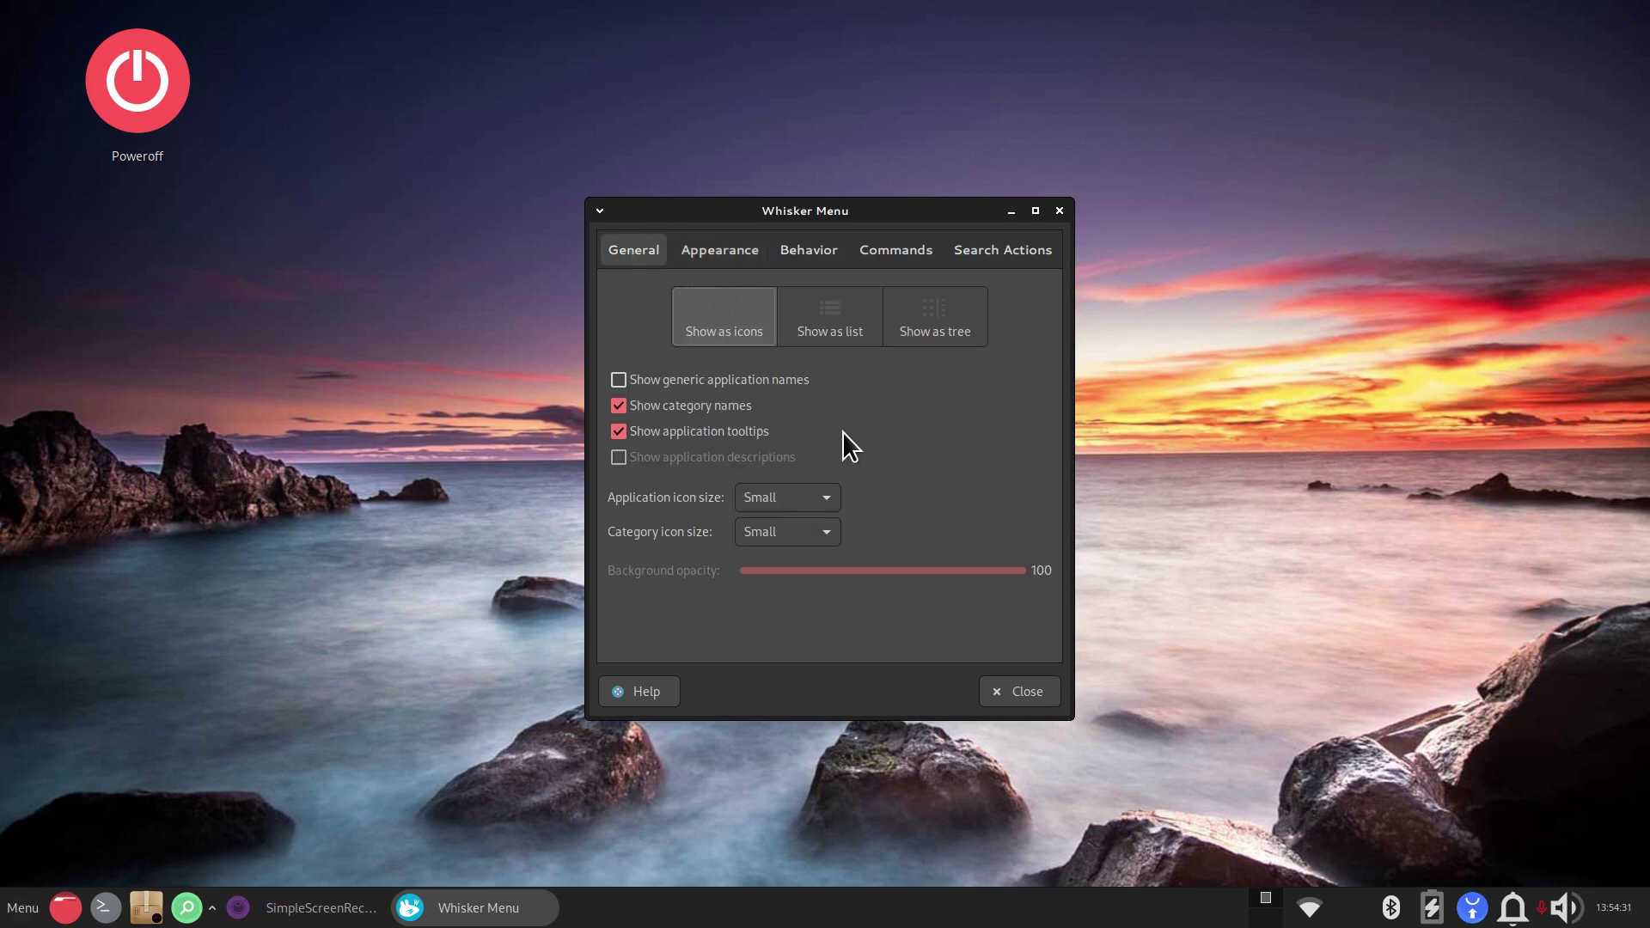
pyautogui.click(14, 909)
pyautogui.click(141, 500)
pyautogui.click(951, 389)
pyautogui.click(780, 503)
pyautogui.click(780, 507)
pyautogui.click(771, 529)
pyautogui.click(781, 538)
pyautogui.click(1062, 213)
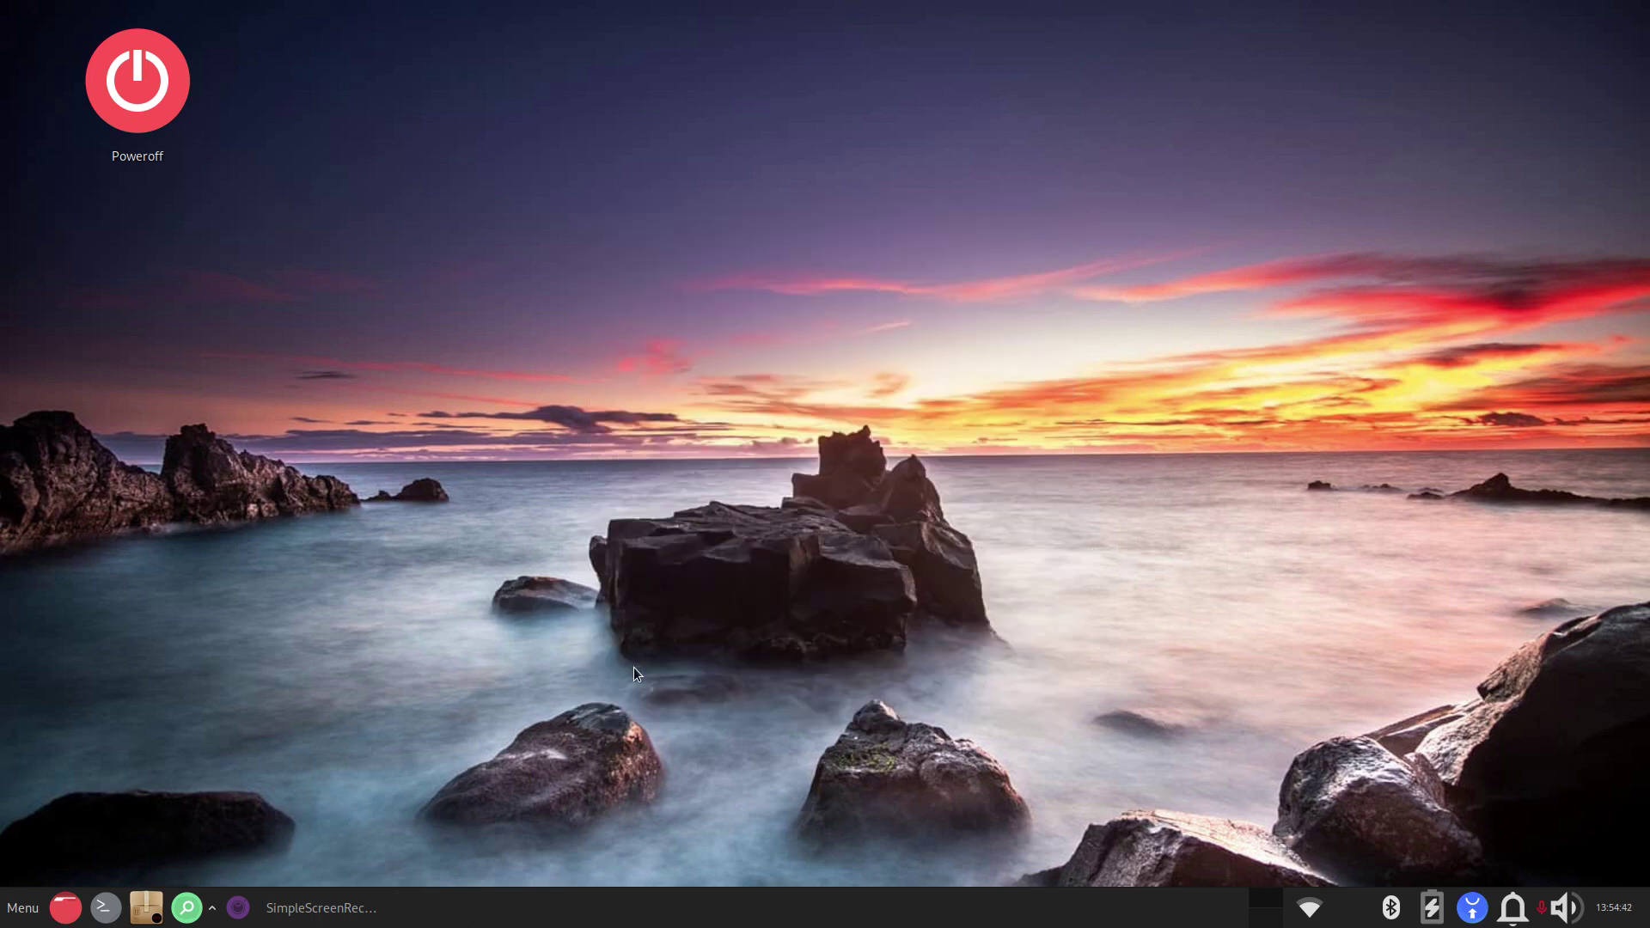